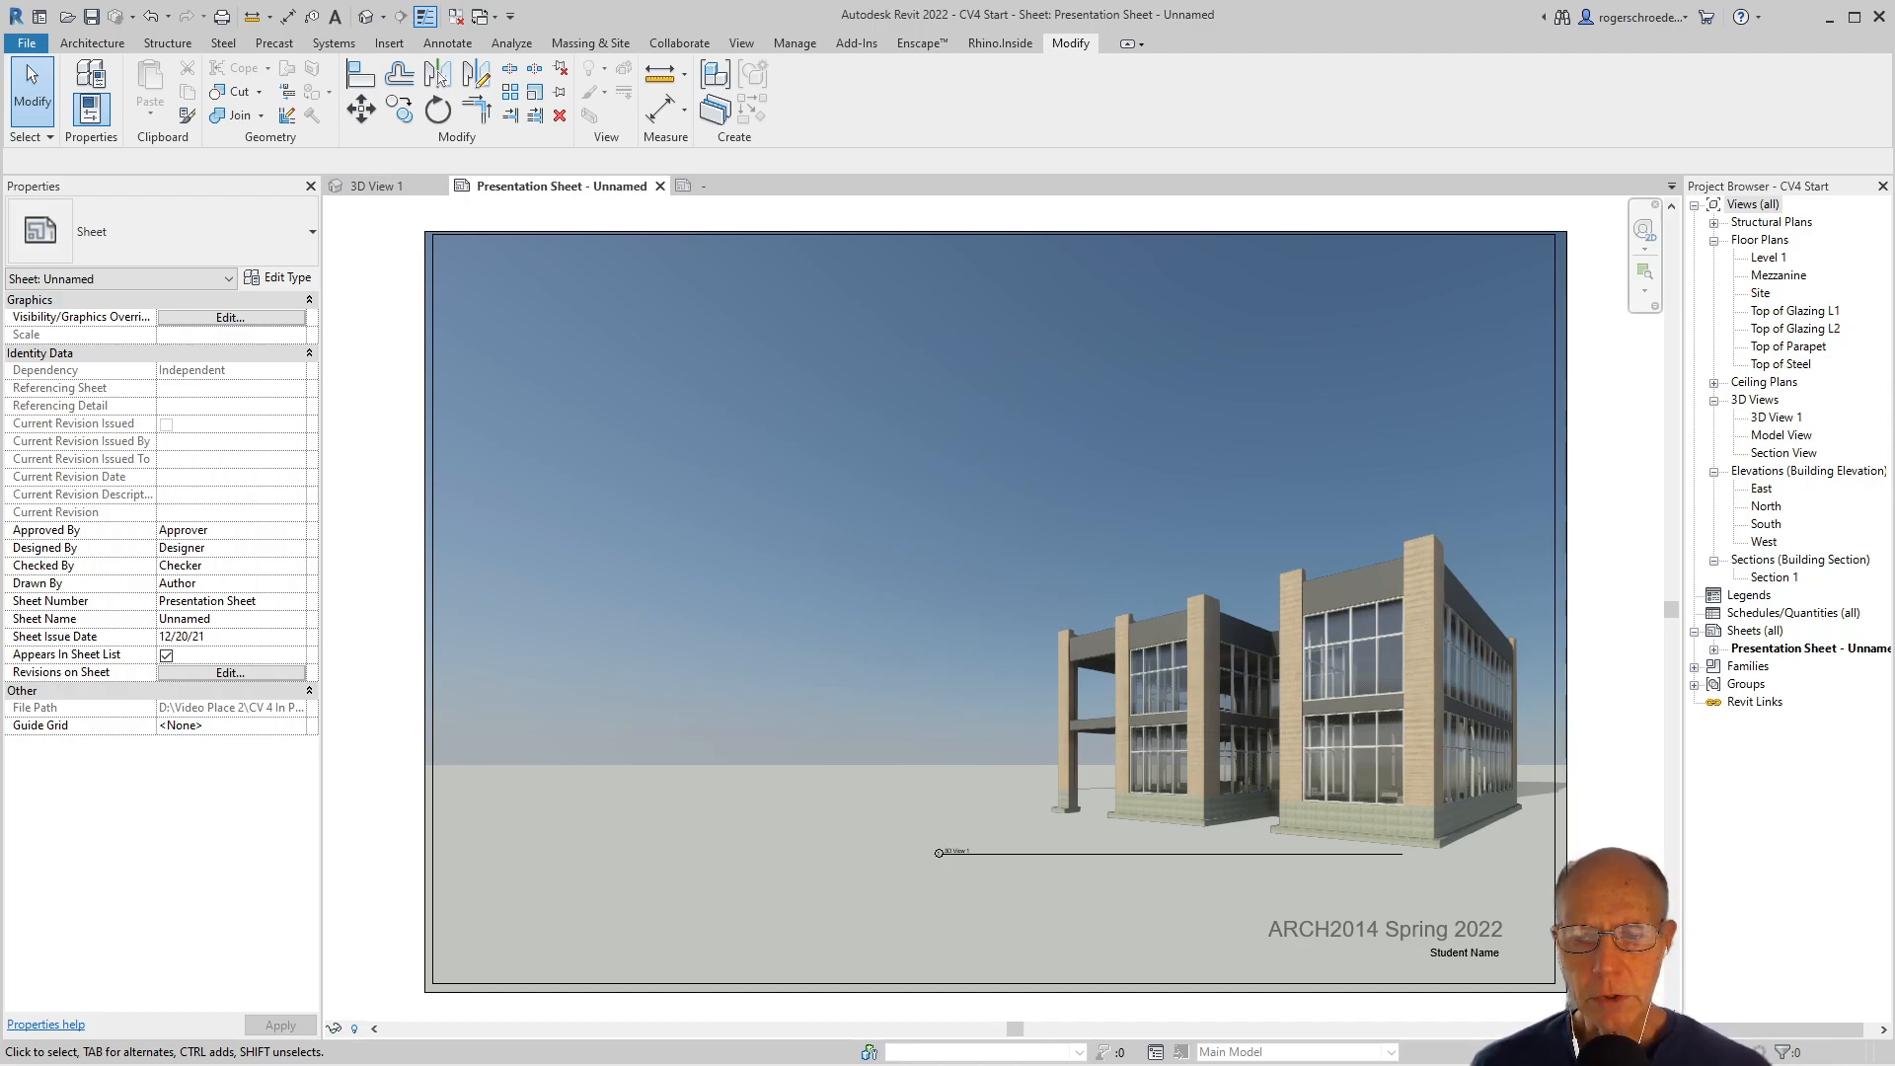
# Activate the perspective viewport, select the upper spandrel wall, and open the material selection for its wall type's structure layer
pyautogui.click(1359, 572)
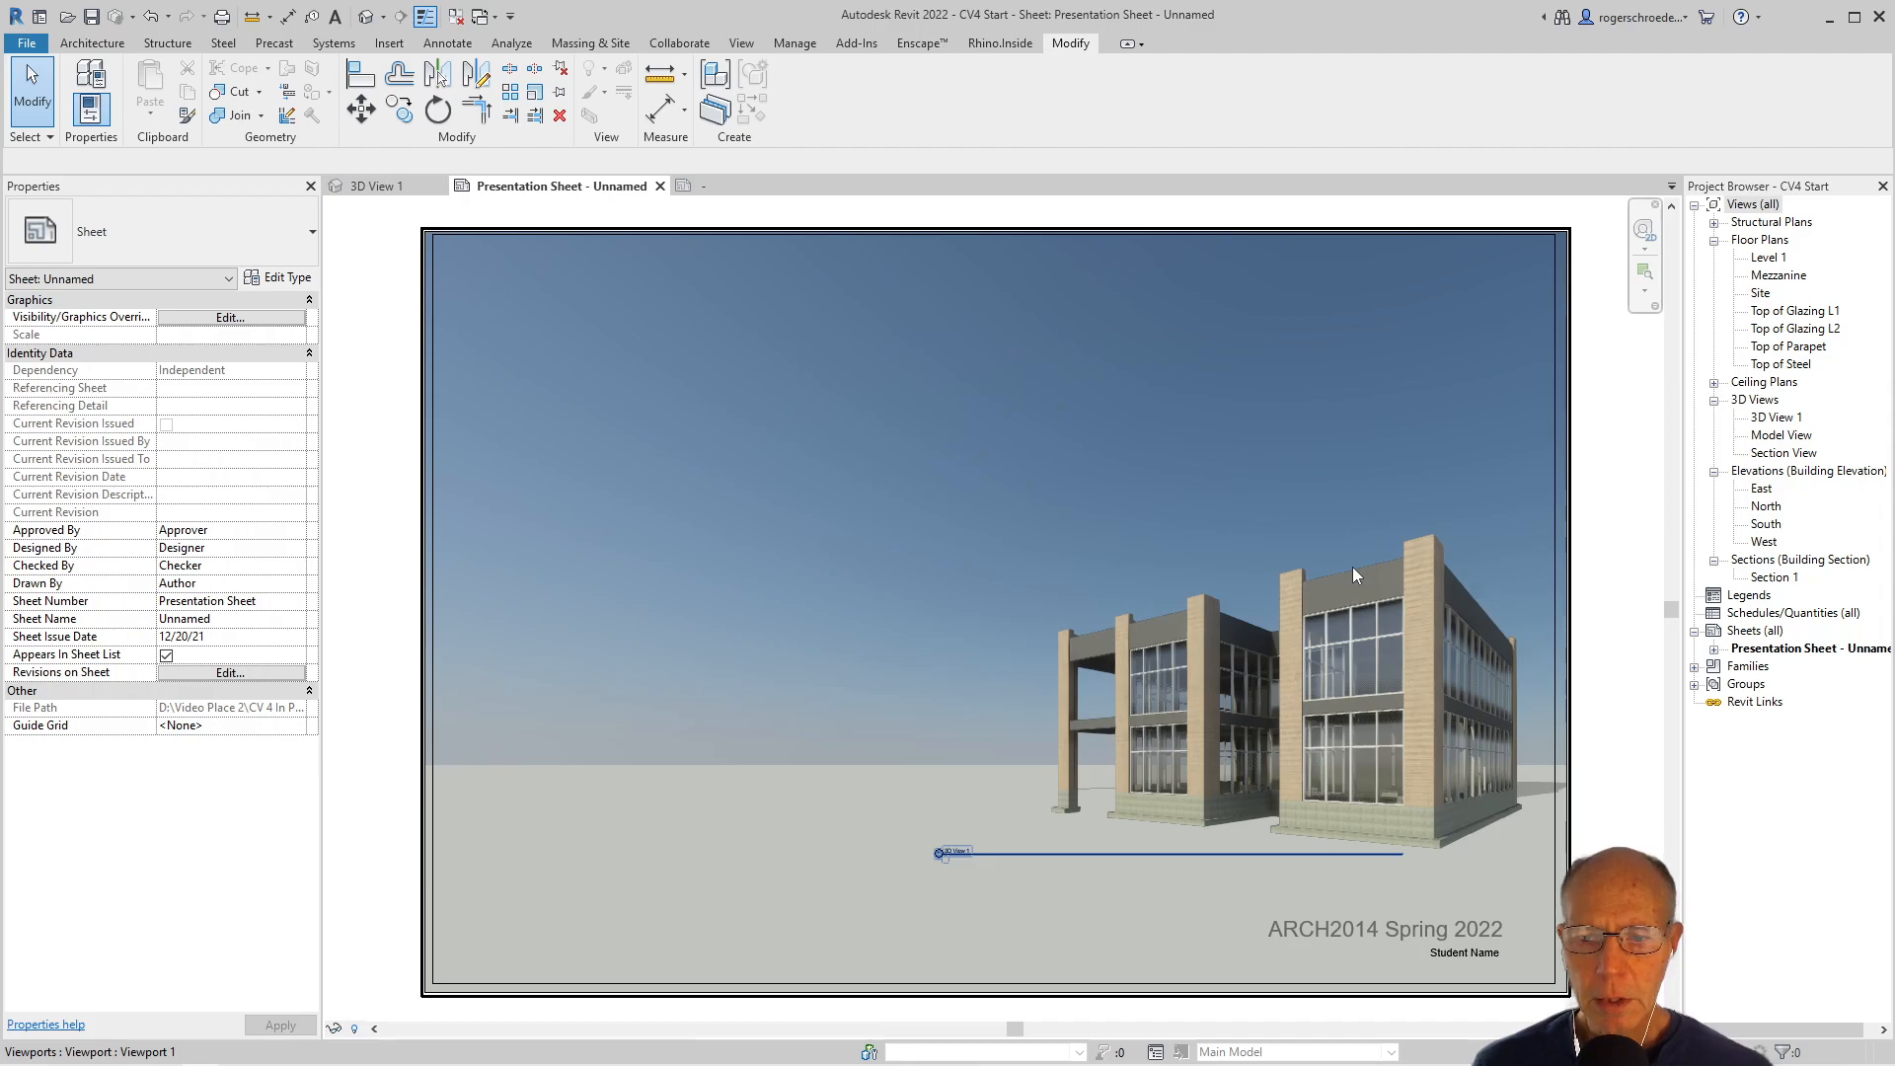
pyautogui.doubleClick(1360, 572)
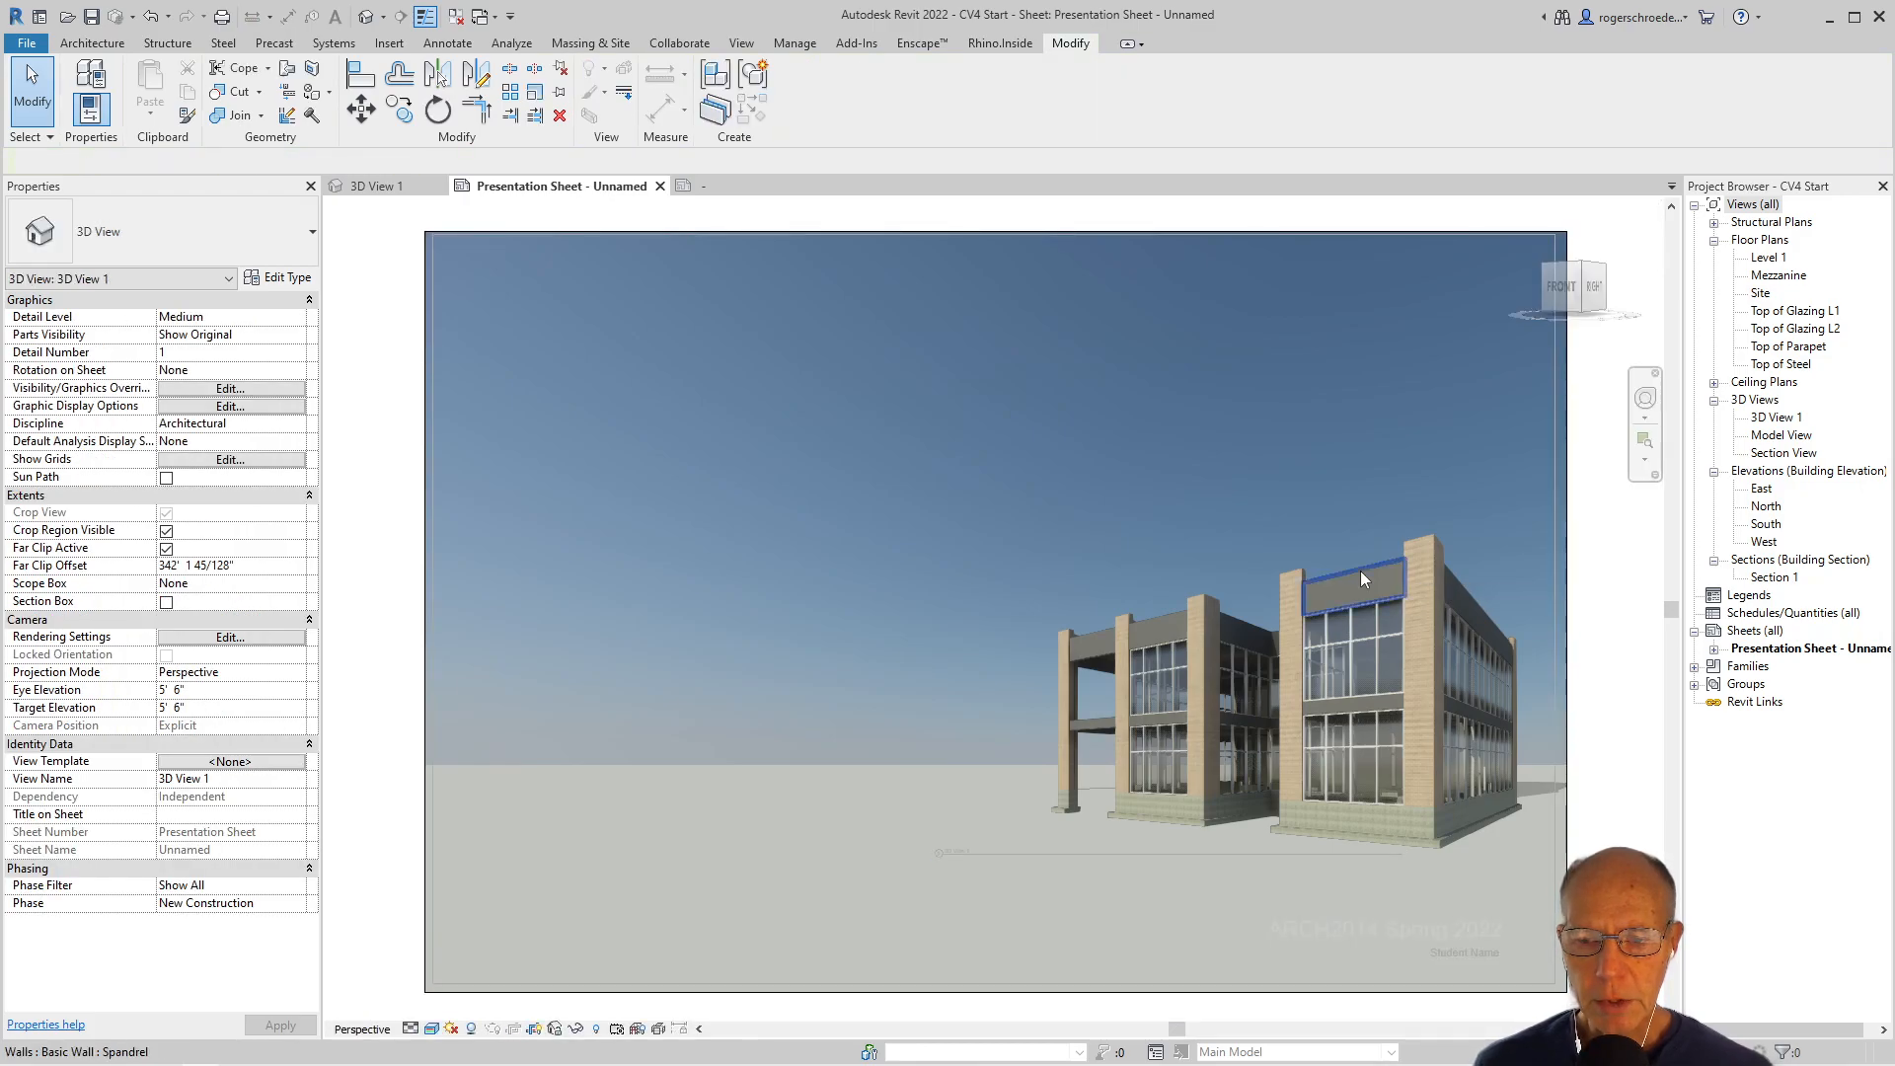
pyautogui.click(1360, 578)
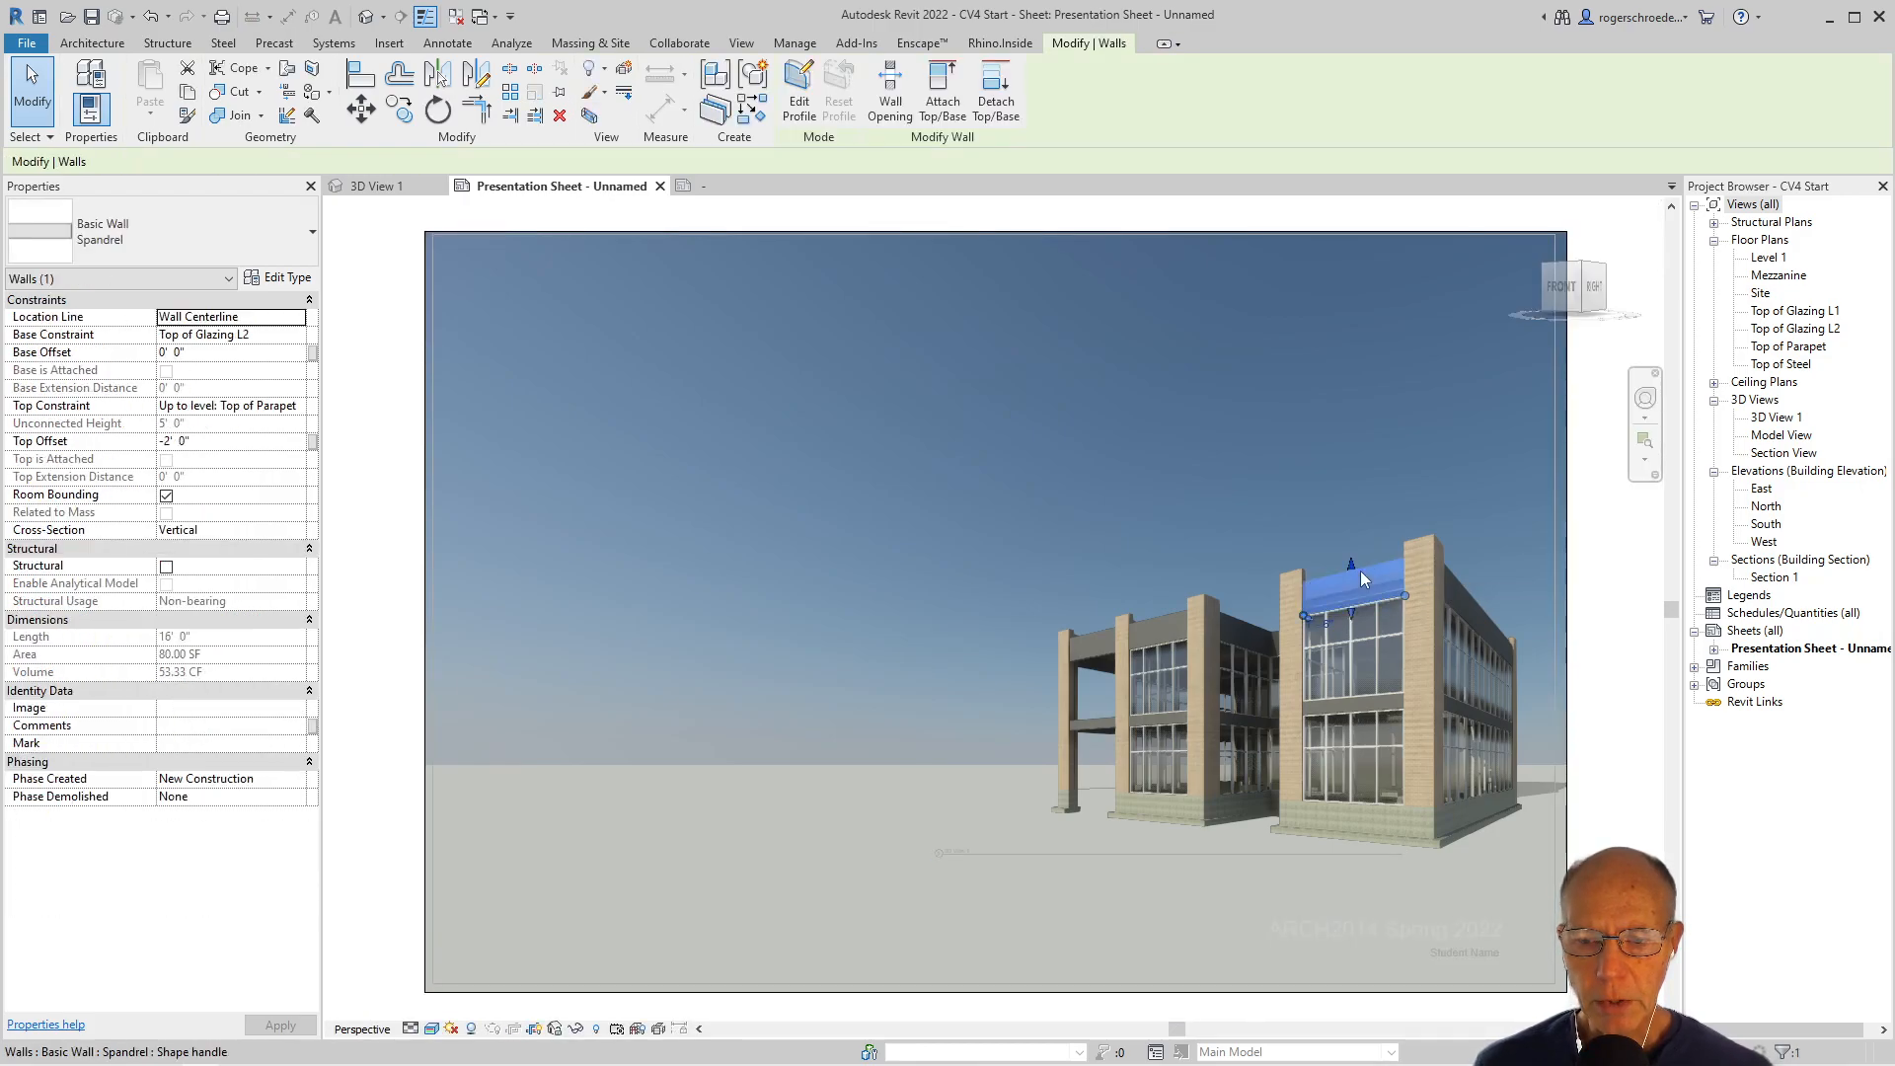
pyautogui.click(278, 277)
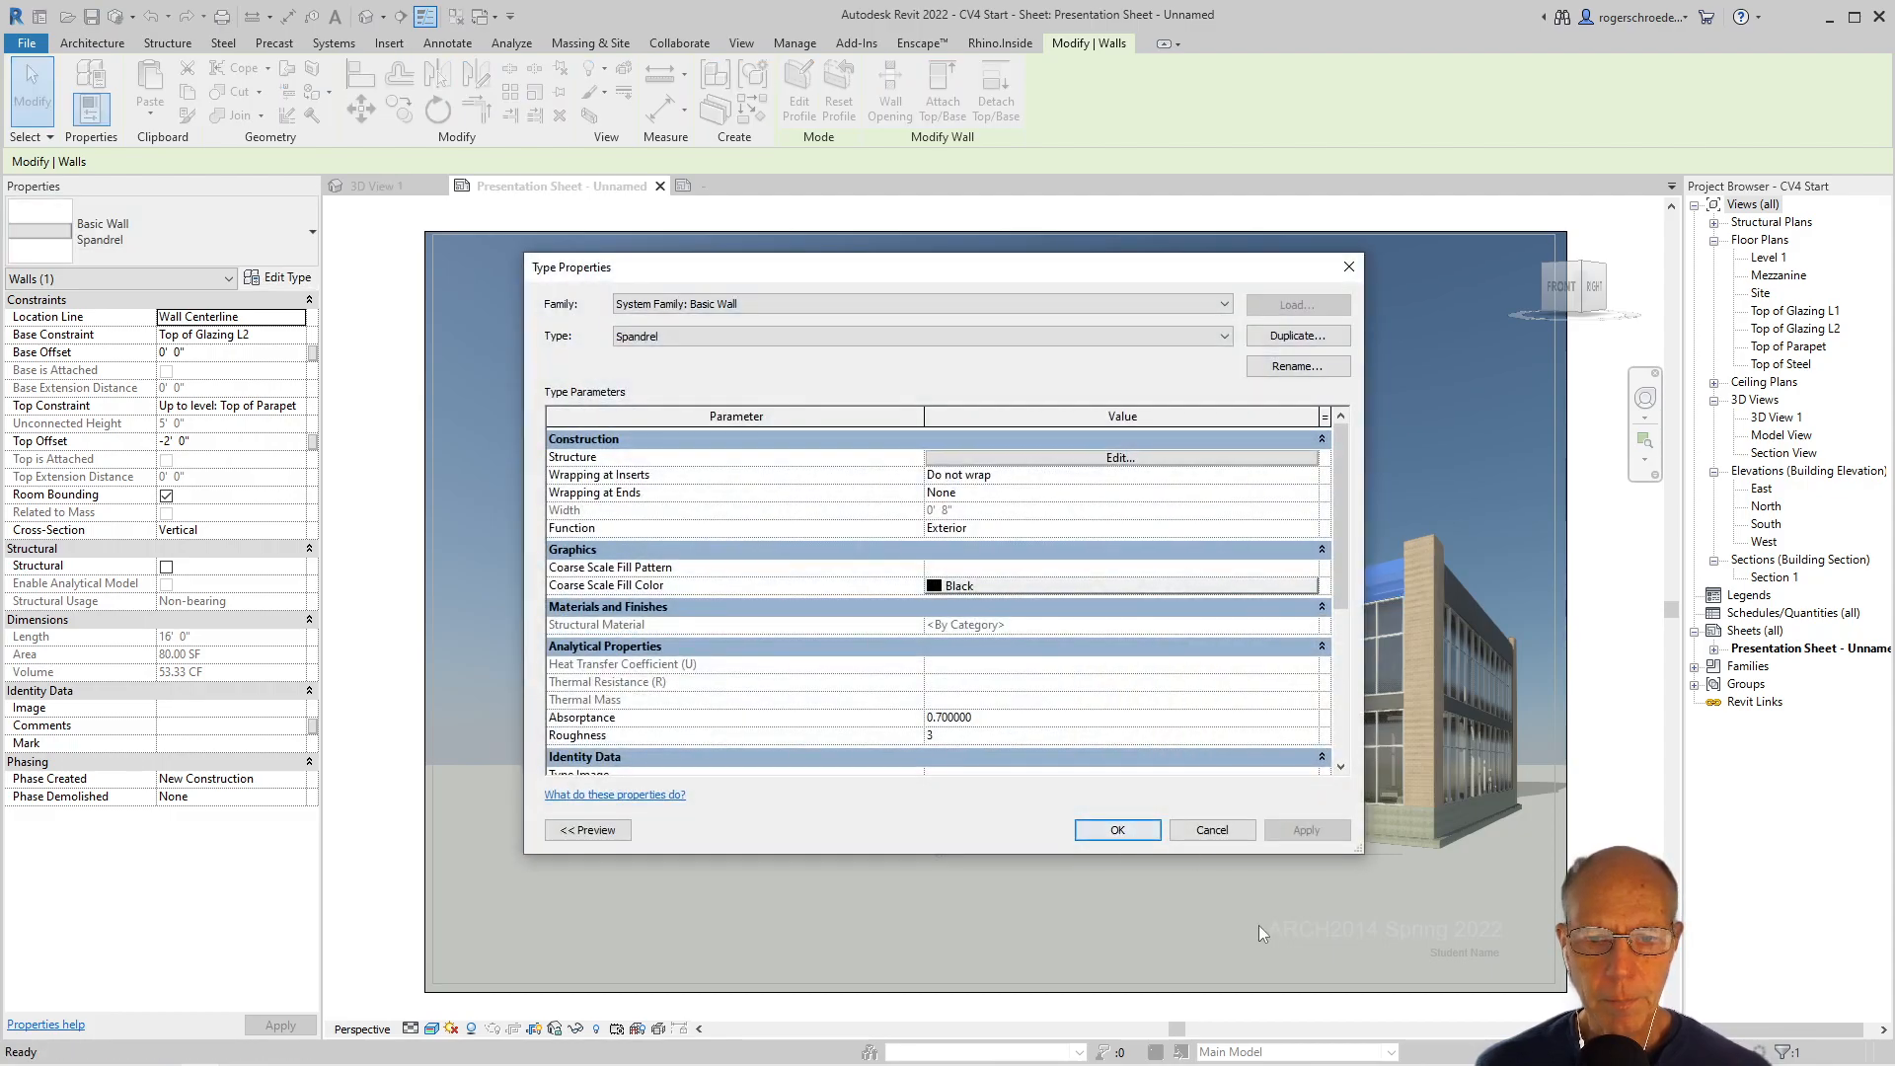
pyautogui.click(1036, 457)
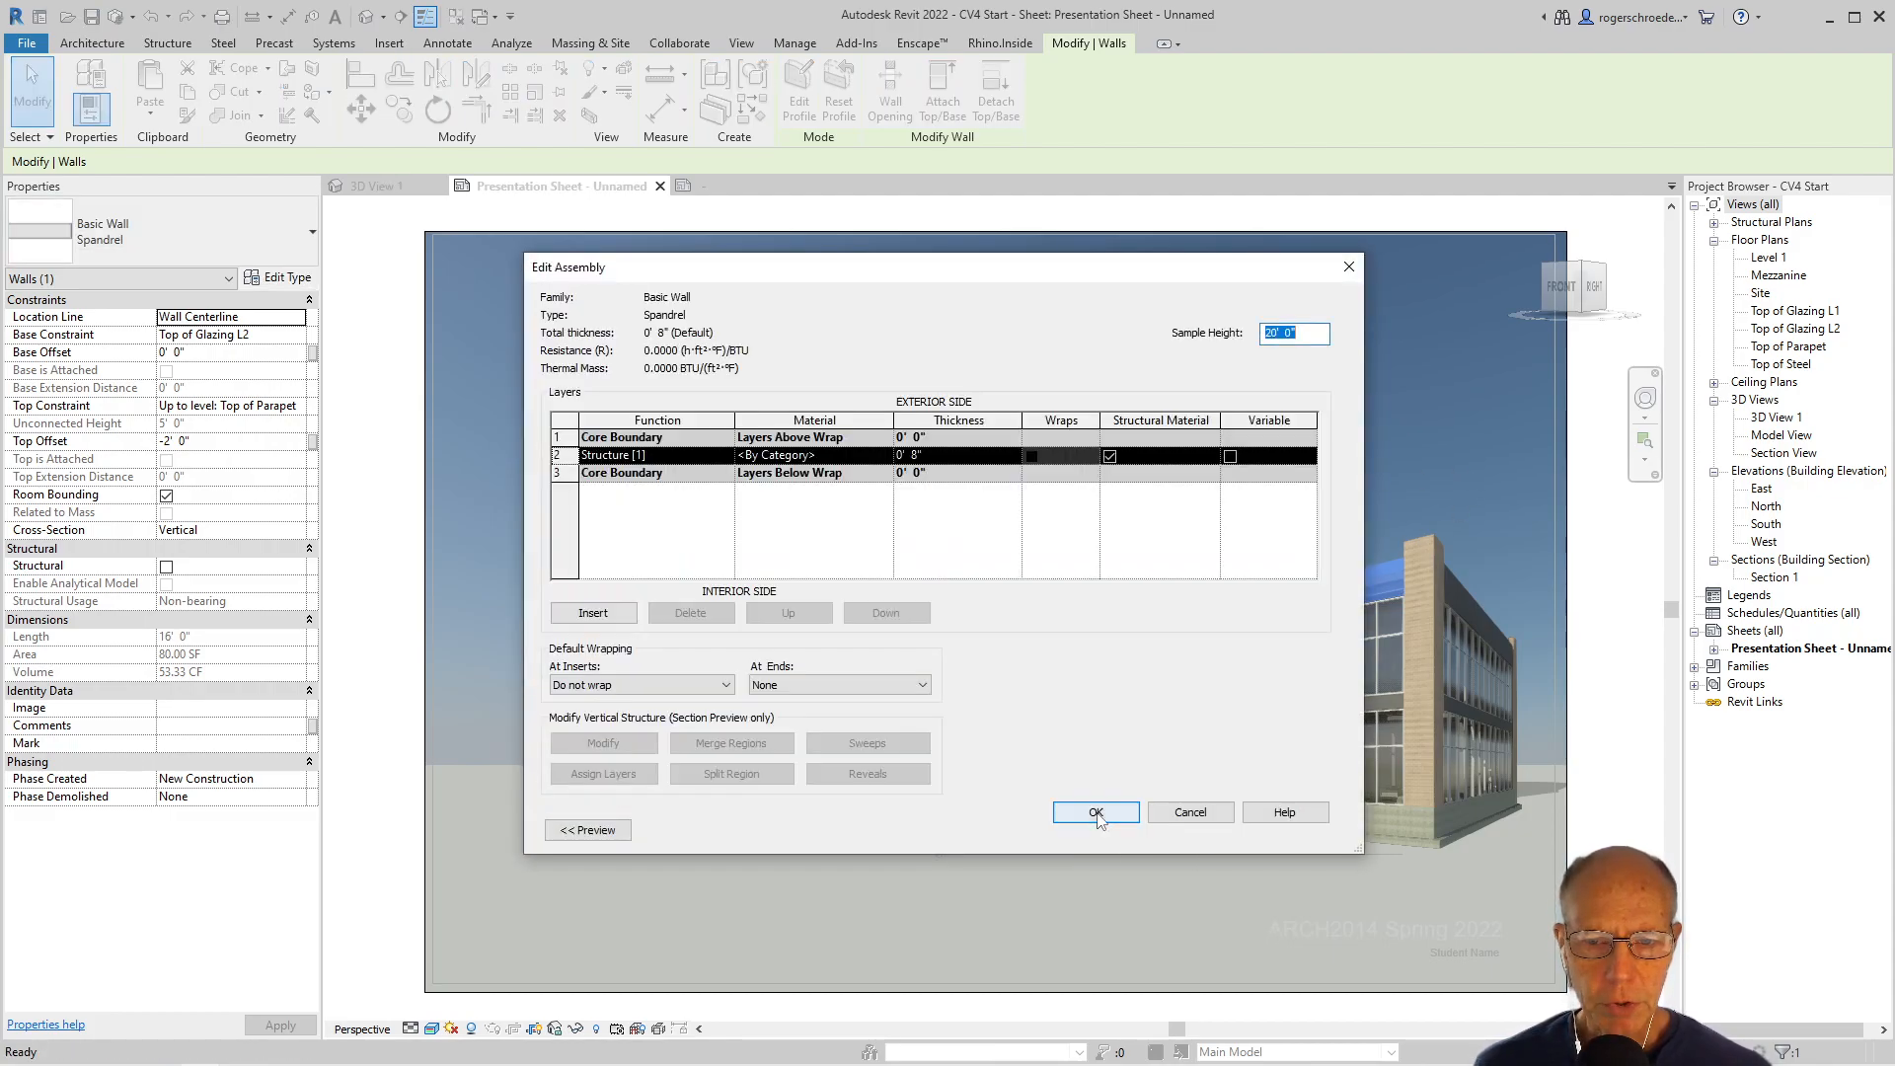
pyautogui.click(887, 460)
pyautogui.click(887, 456)
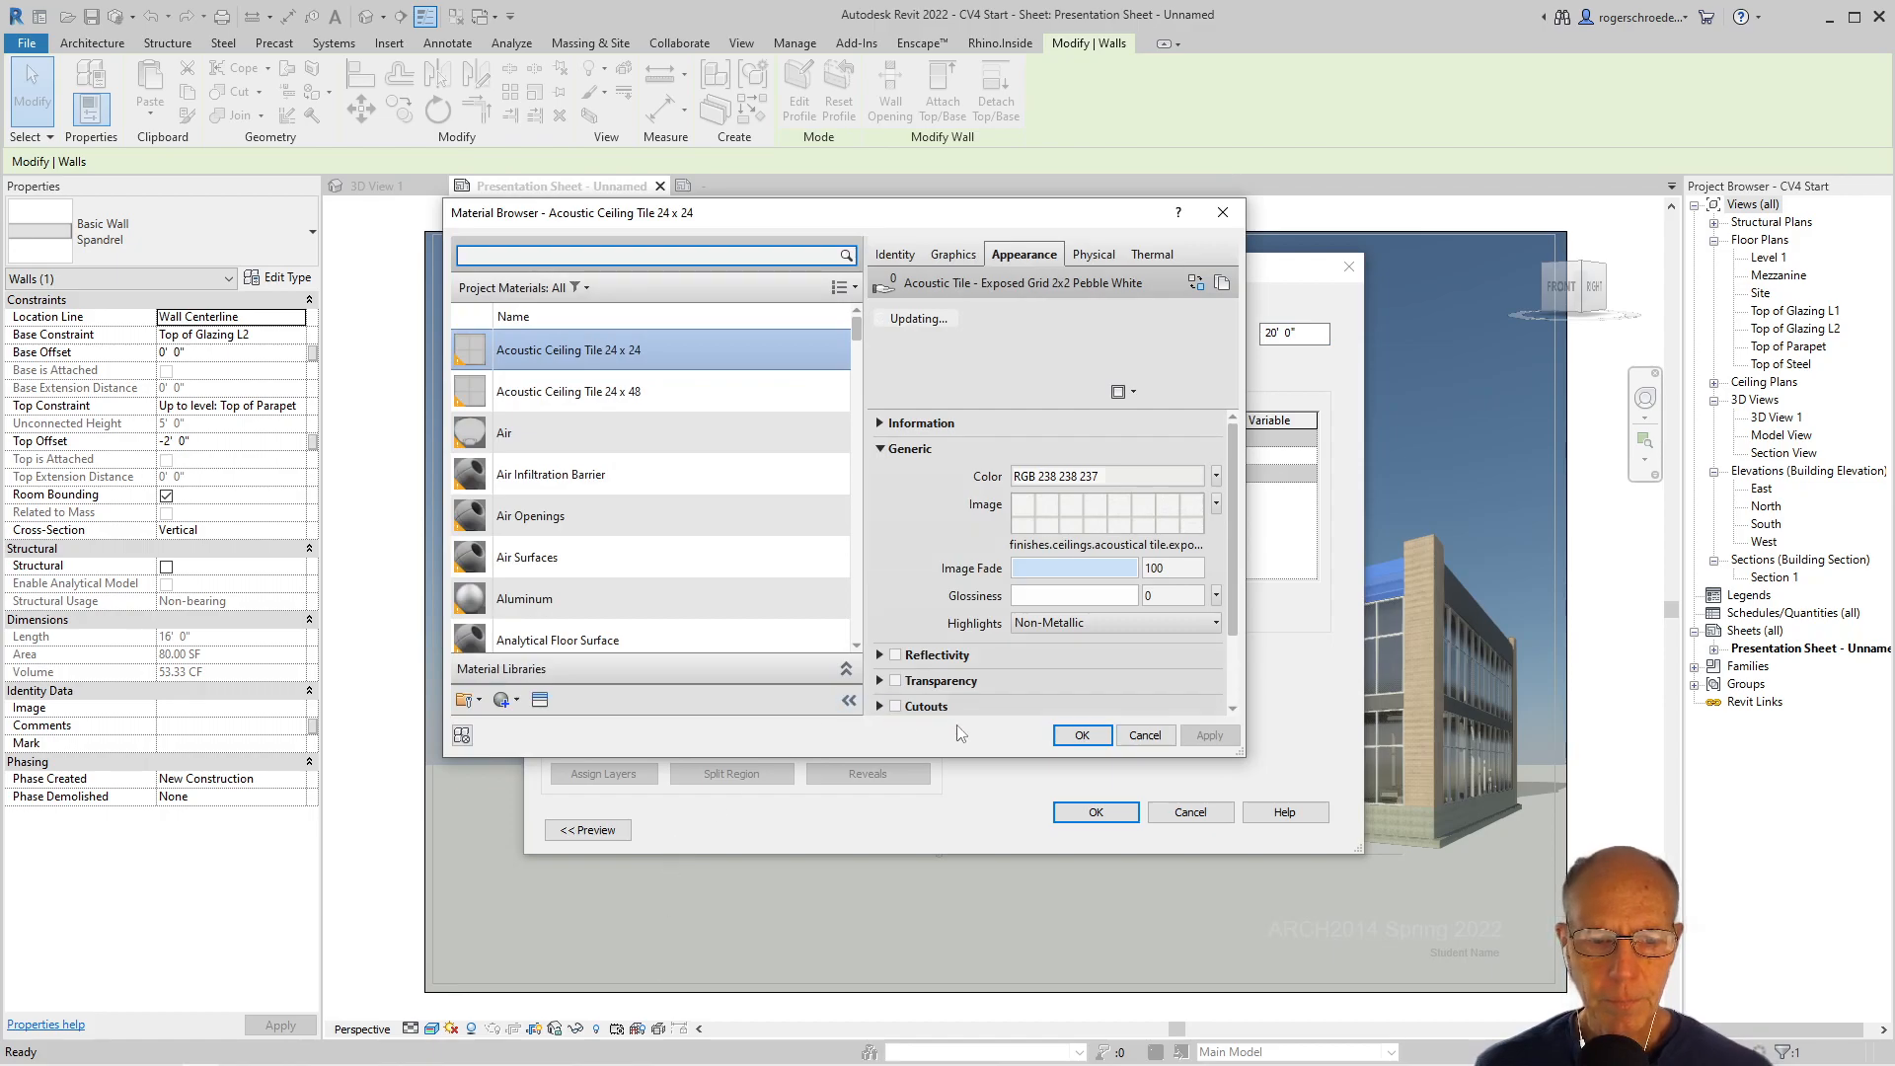
# Create a new material and name it Spandrel Texture
pyautogui.click(511, 702)
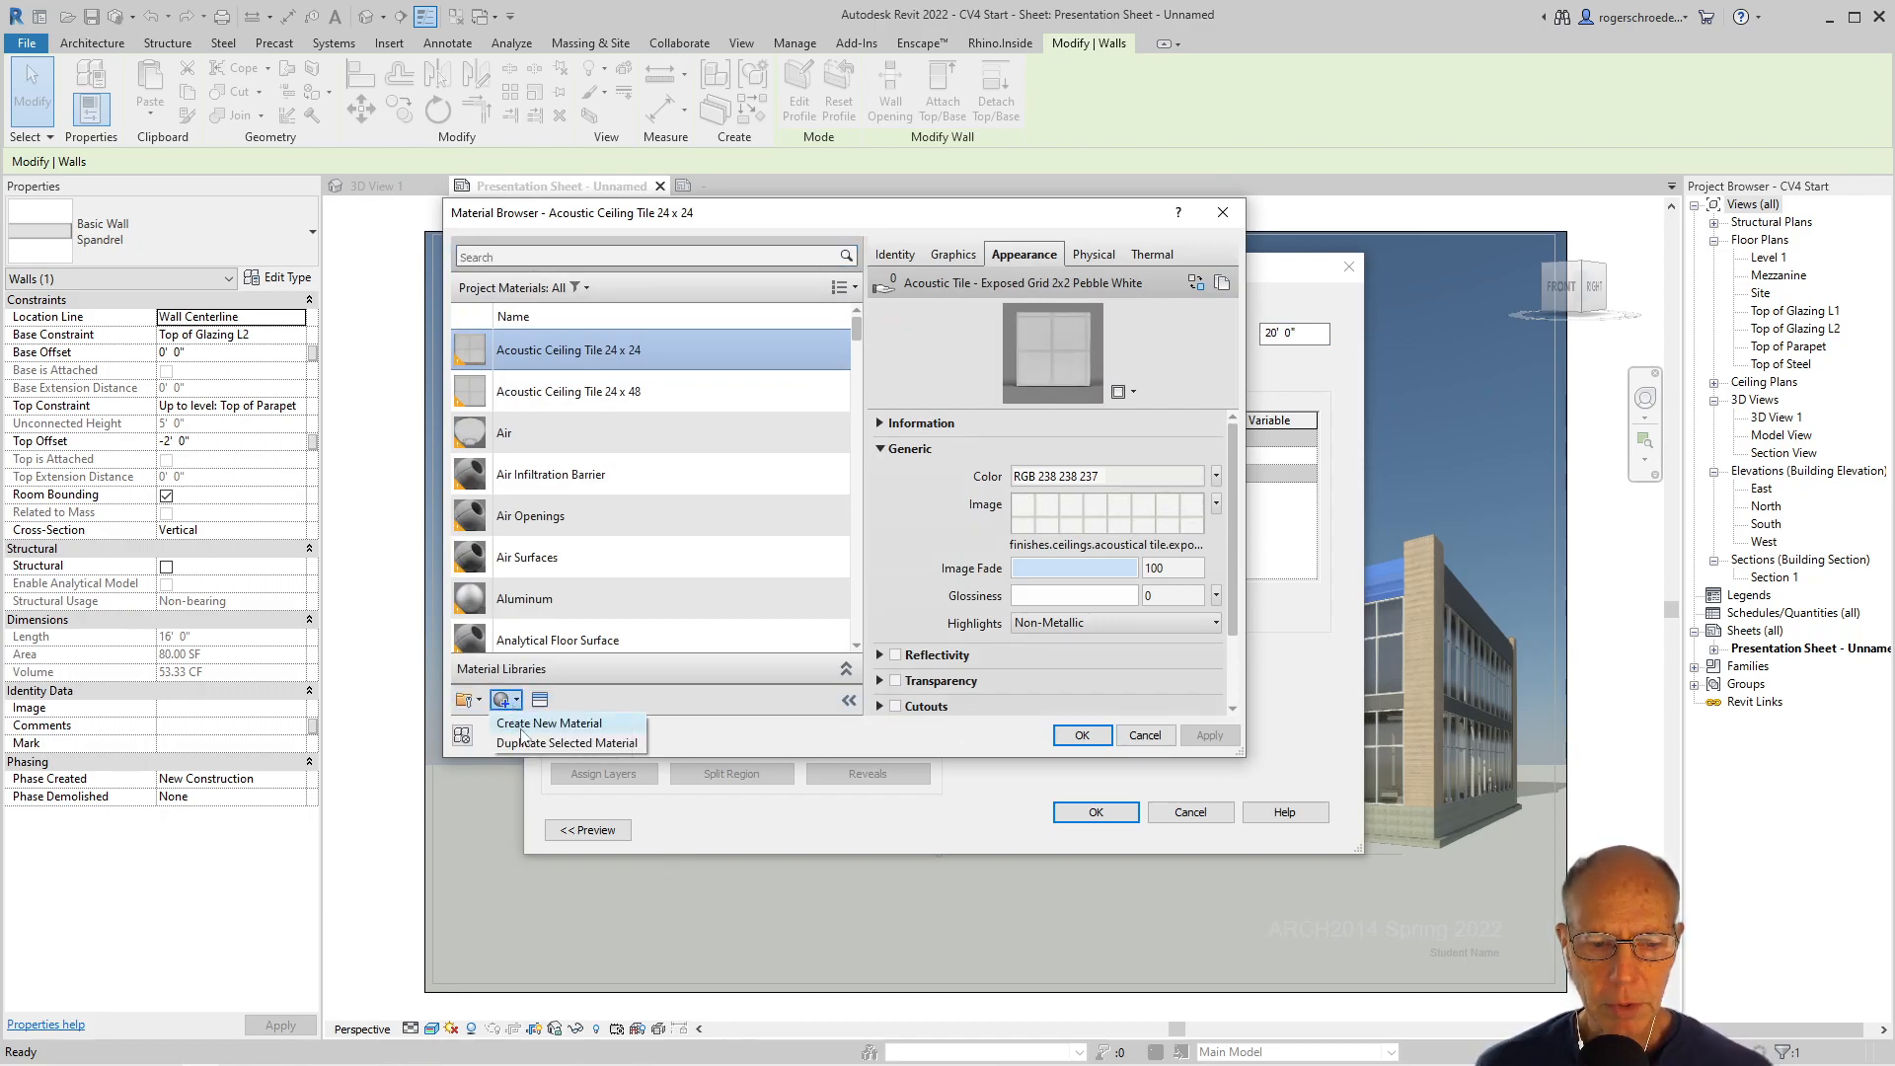
pyautogui.click(521, 728)
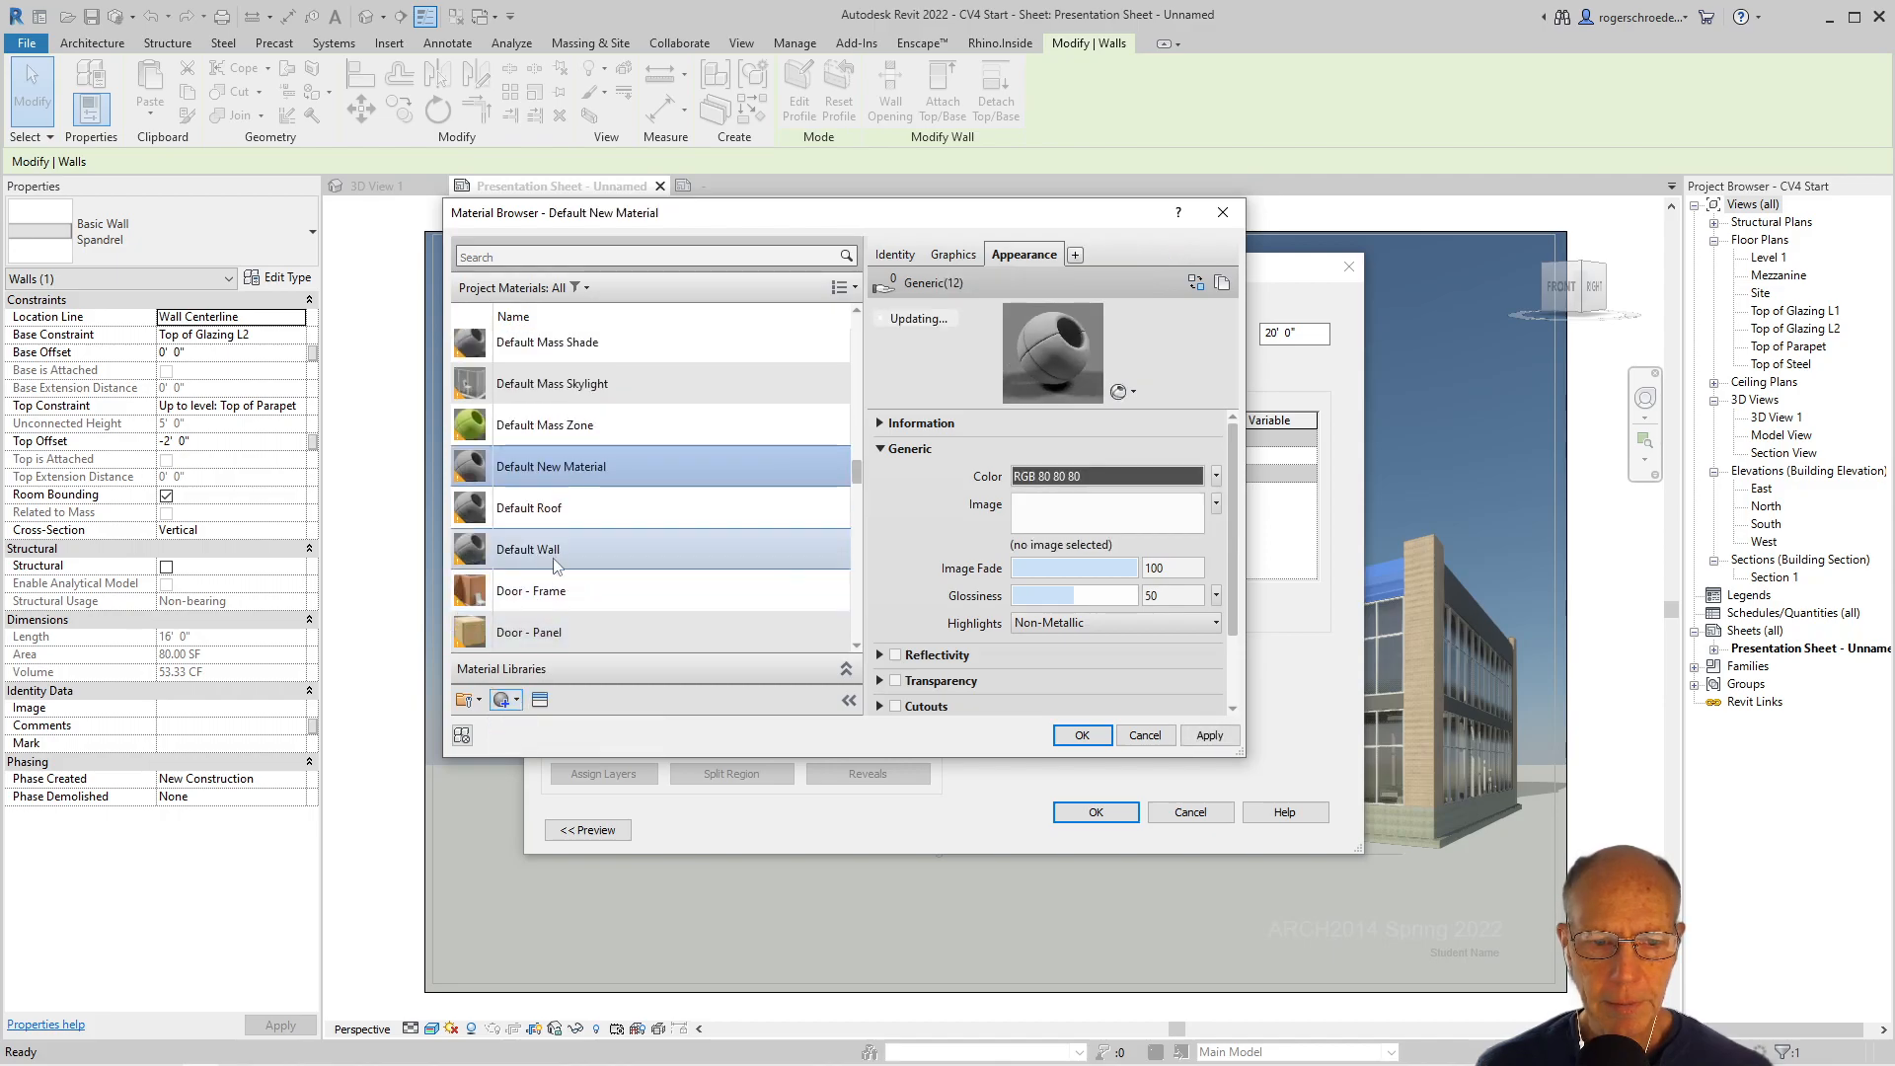
pyautogui.rightClick(552, 461)
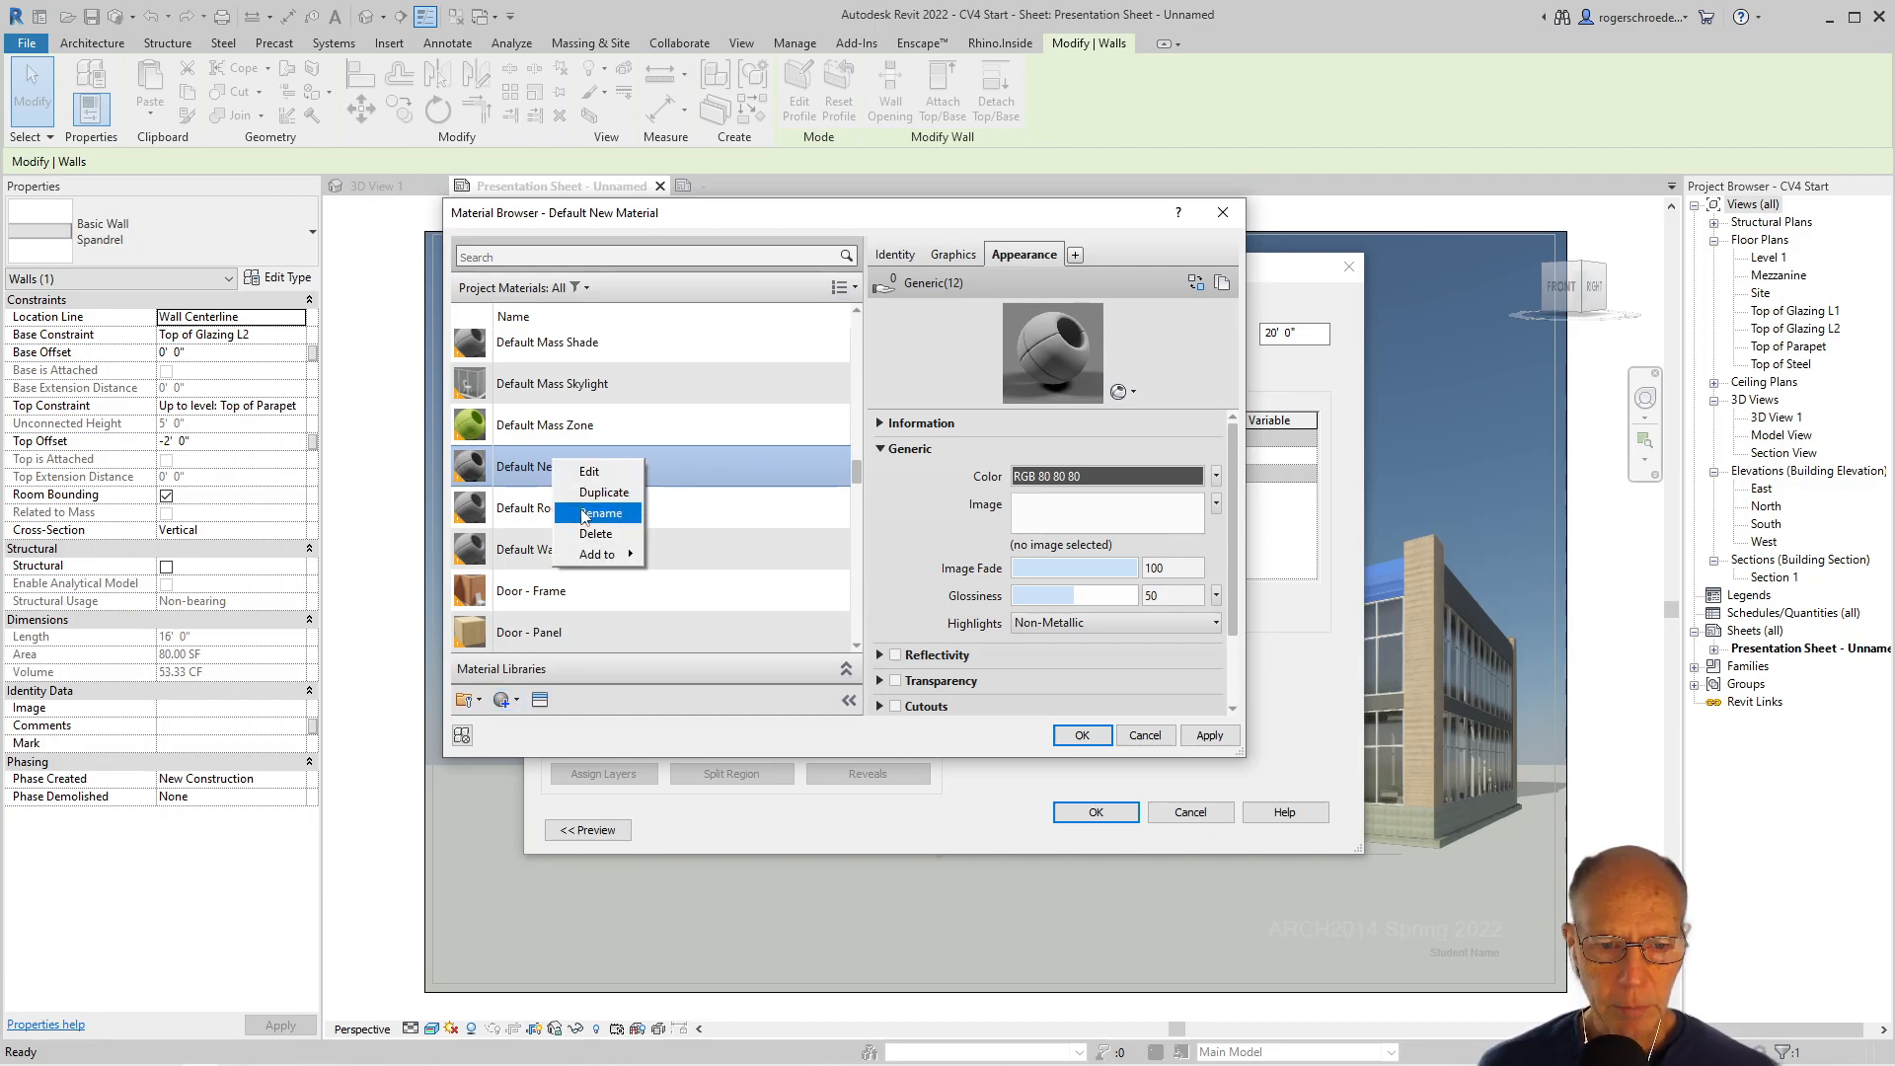
pyautogui.click(585, 513)
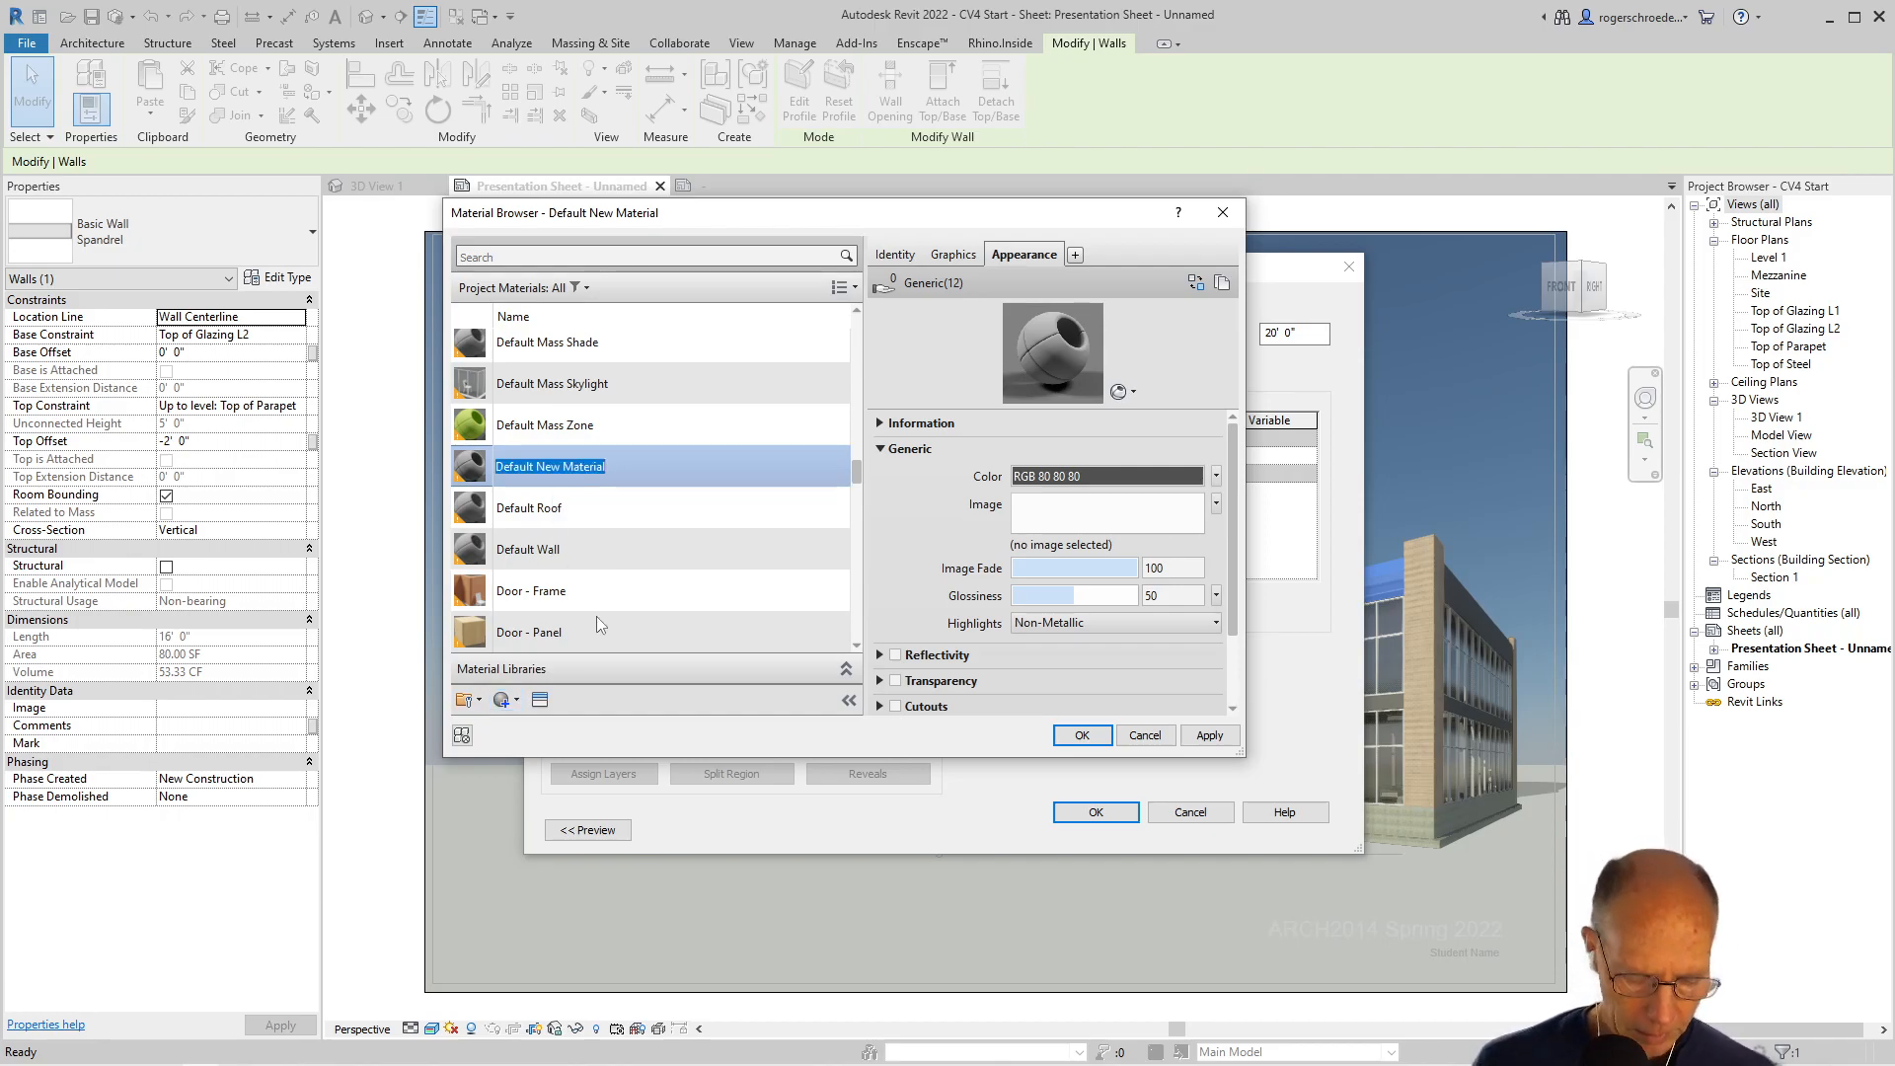
pyautogui.write('Spandrel')
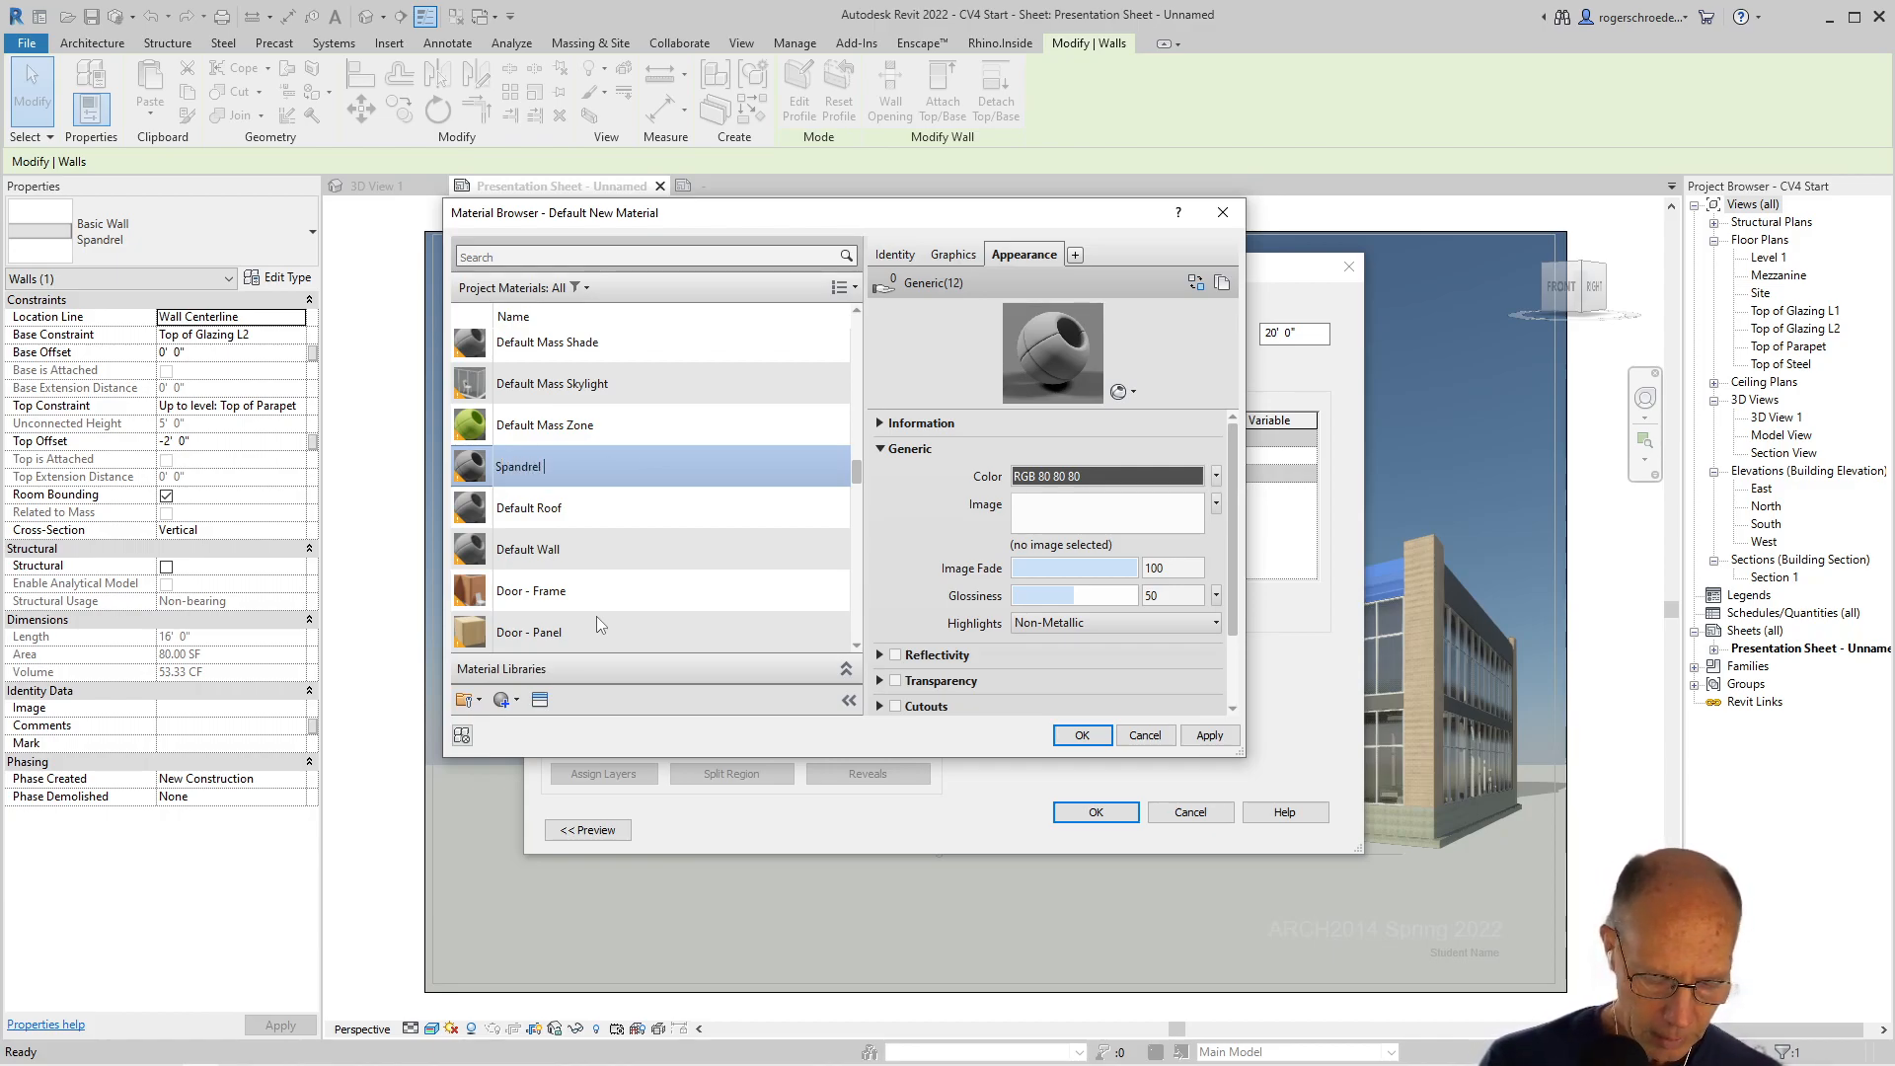
pyautogui.write(' Texture')
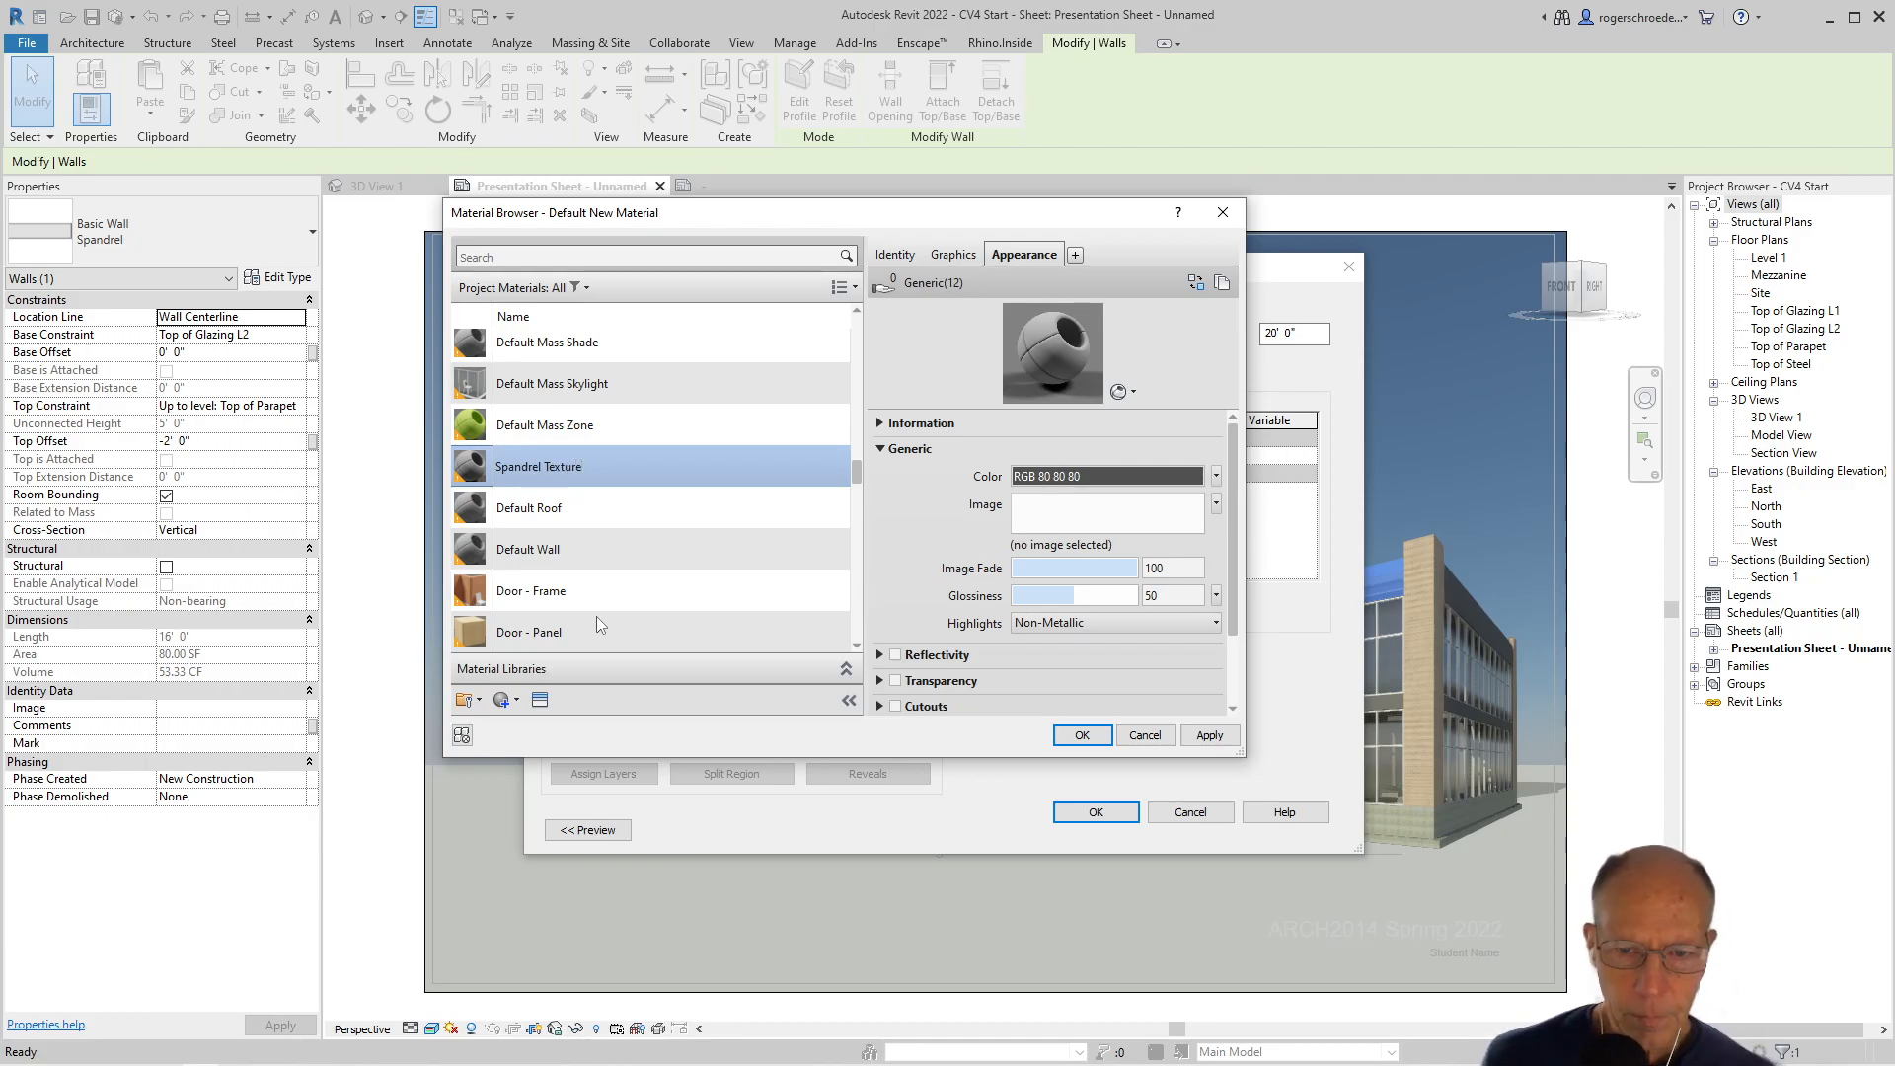
# Assign plank.jpg from the CV 4 In Process folder in Video Place 2 on drive D as the Spandrel Texture's appearance image
pyautogui.click(1089, 513)
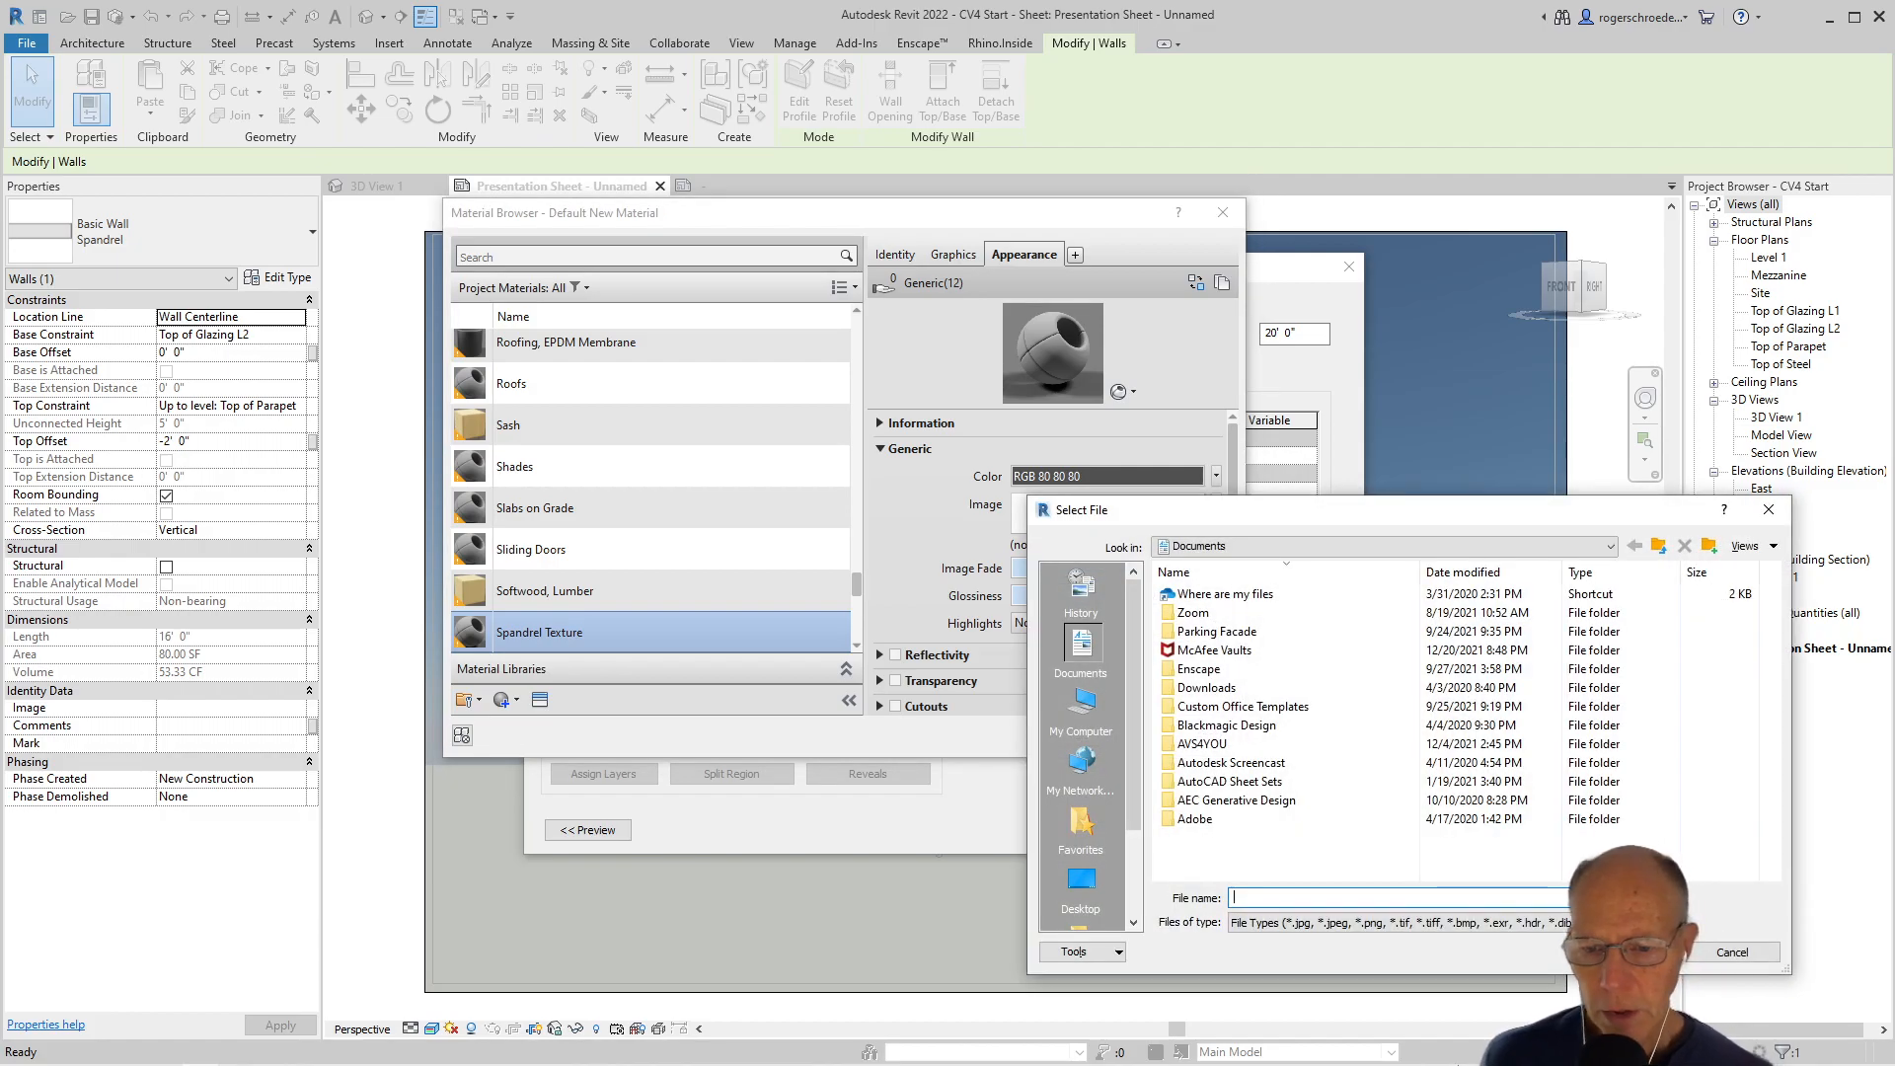
pyautogui.click(1080, 882)
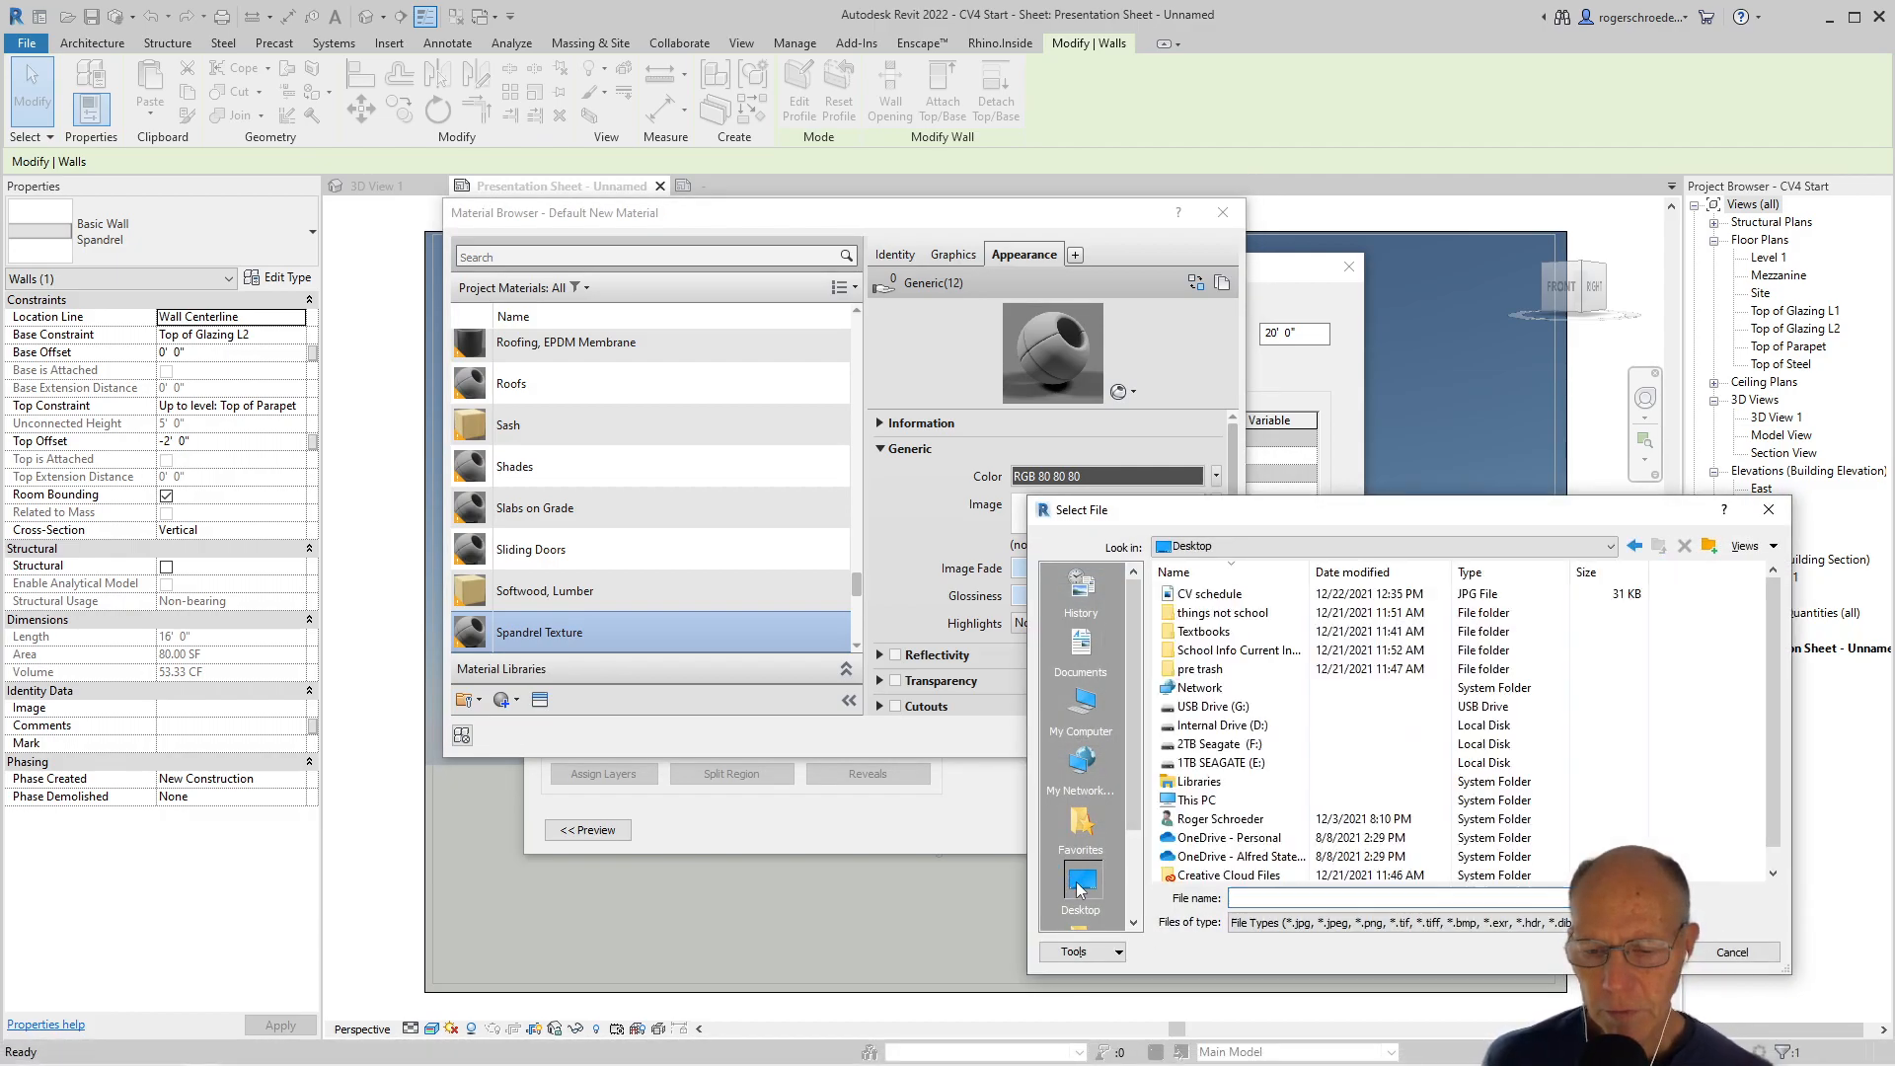
pyautogui.scroll(-2, 1056, 815)
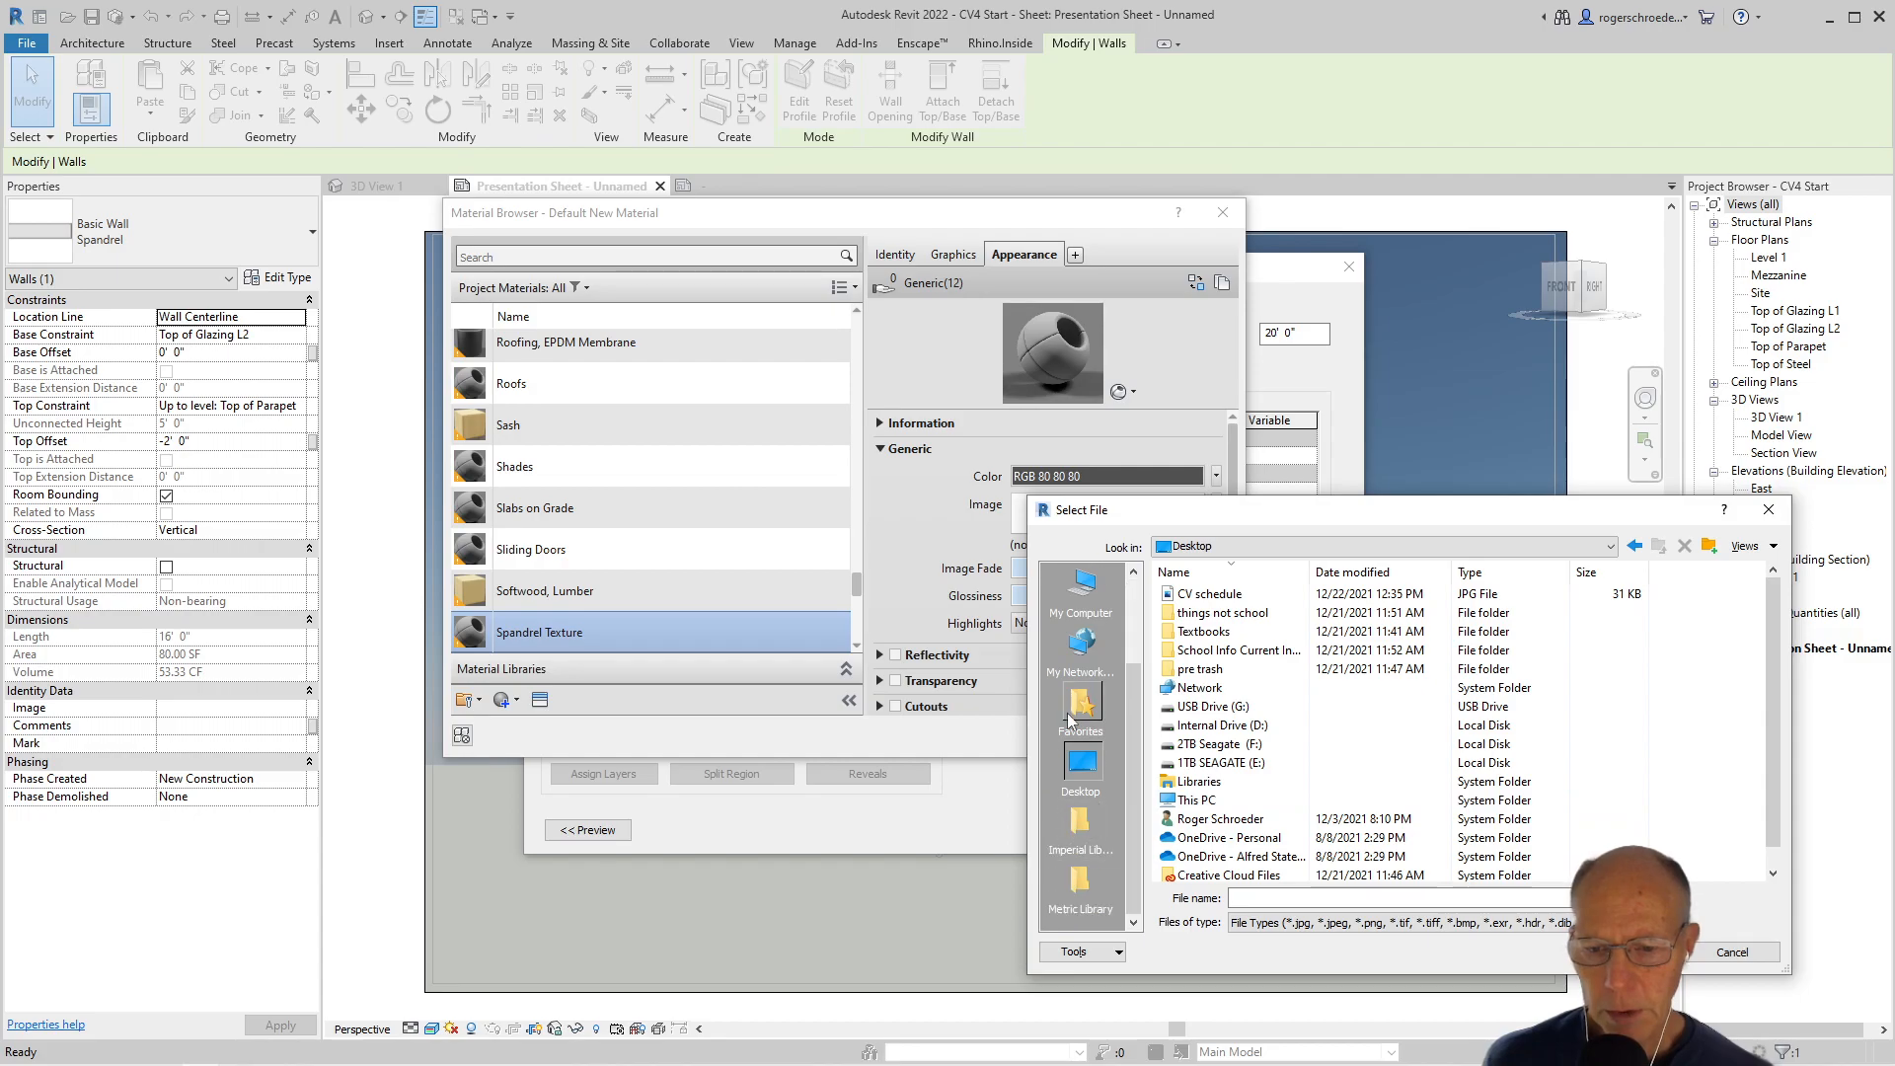
pyautogui.click(1082, 587)
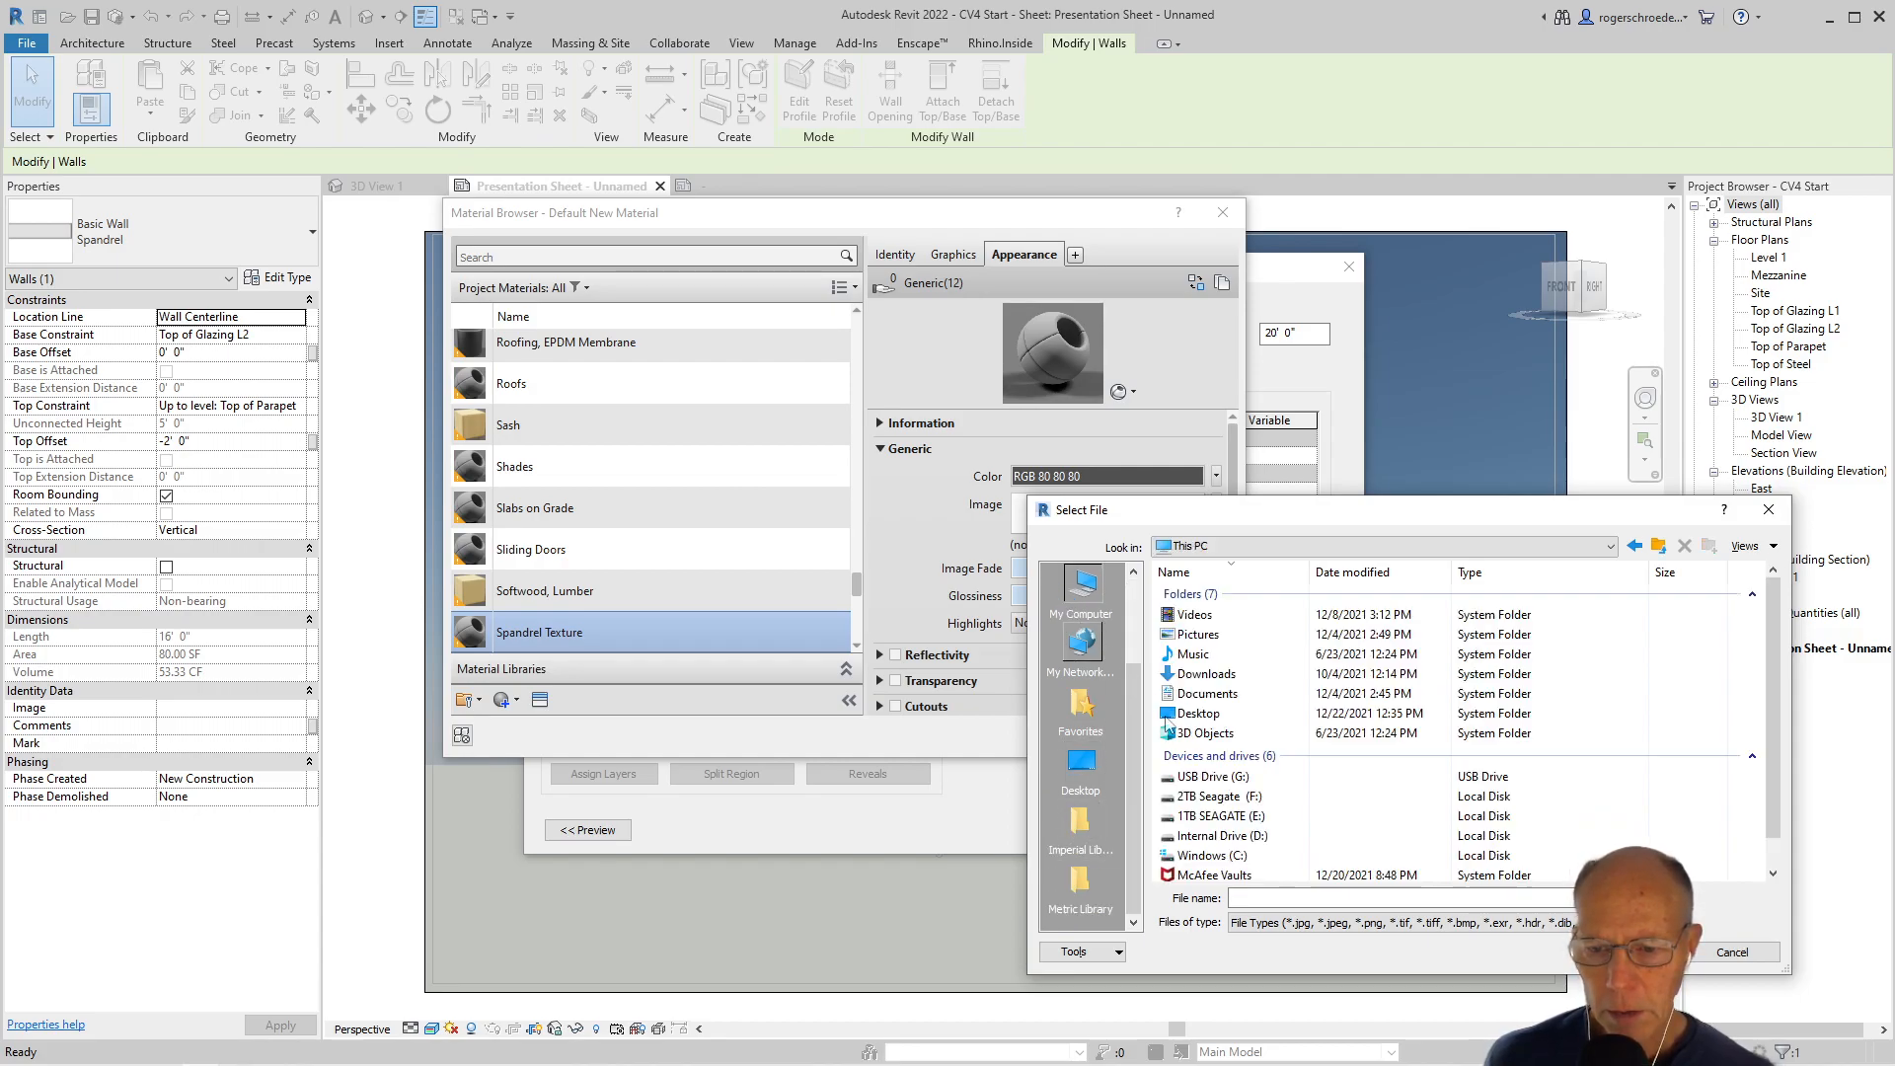
pyautogui.doubleClick(1216, 836)
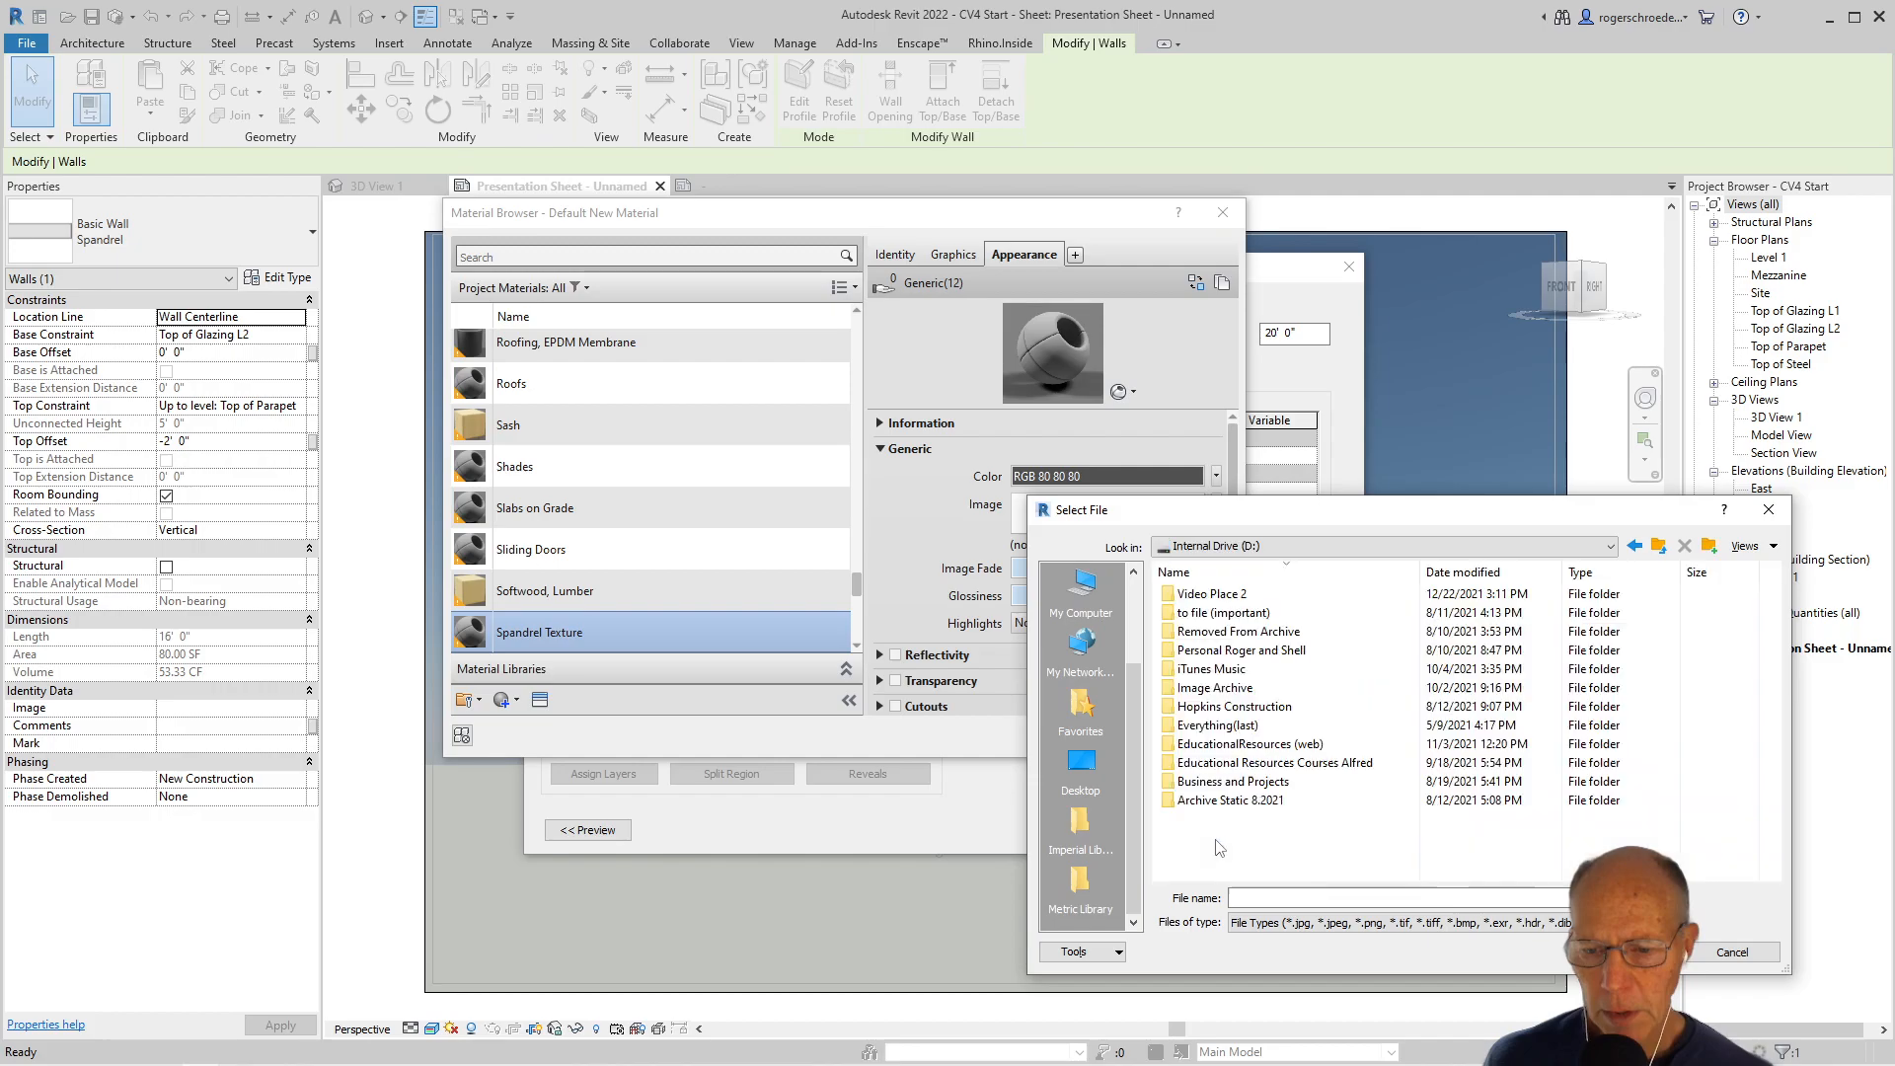
pyautogui.doubleClick(1194, 593)
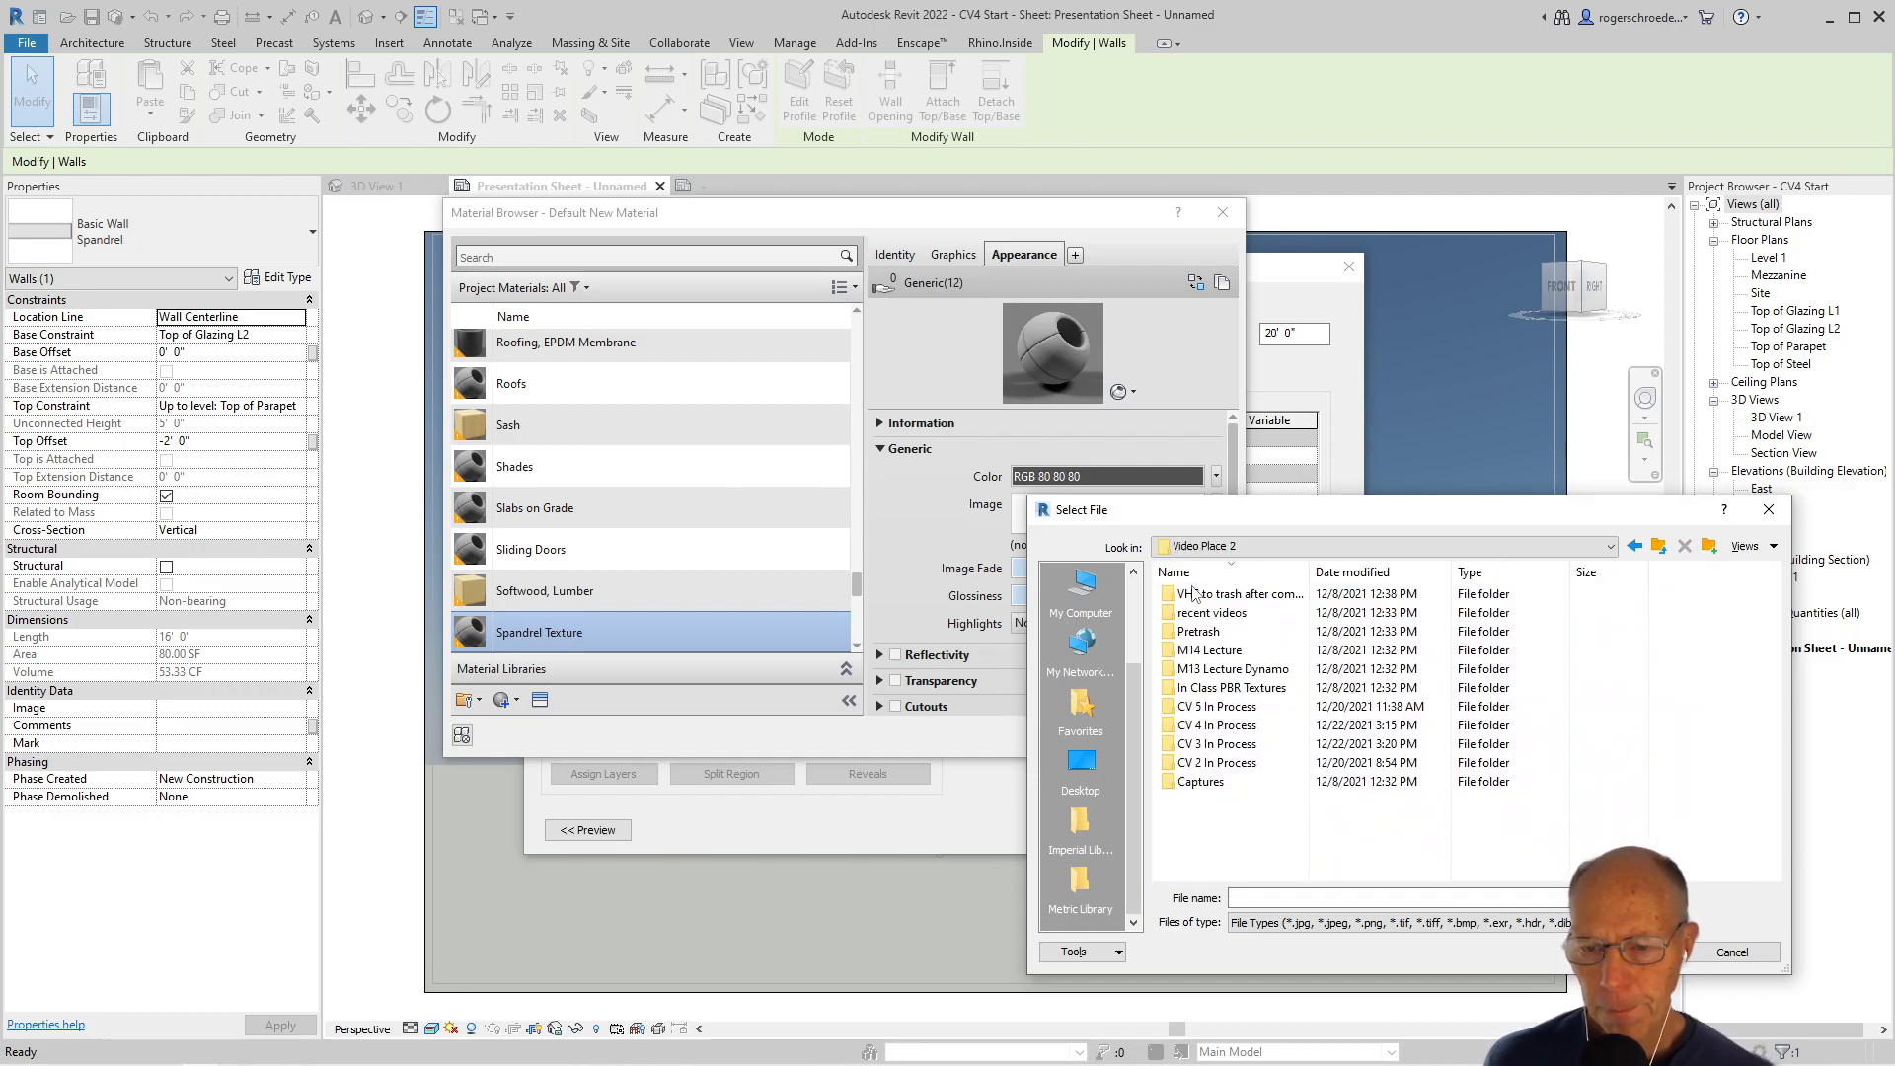
pyautogui.doubleClick(1199, 726)
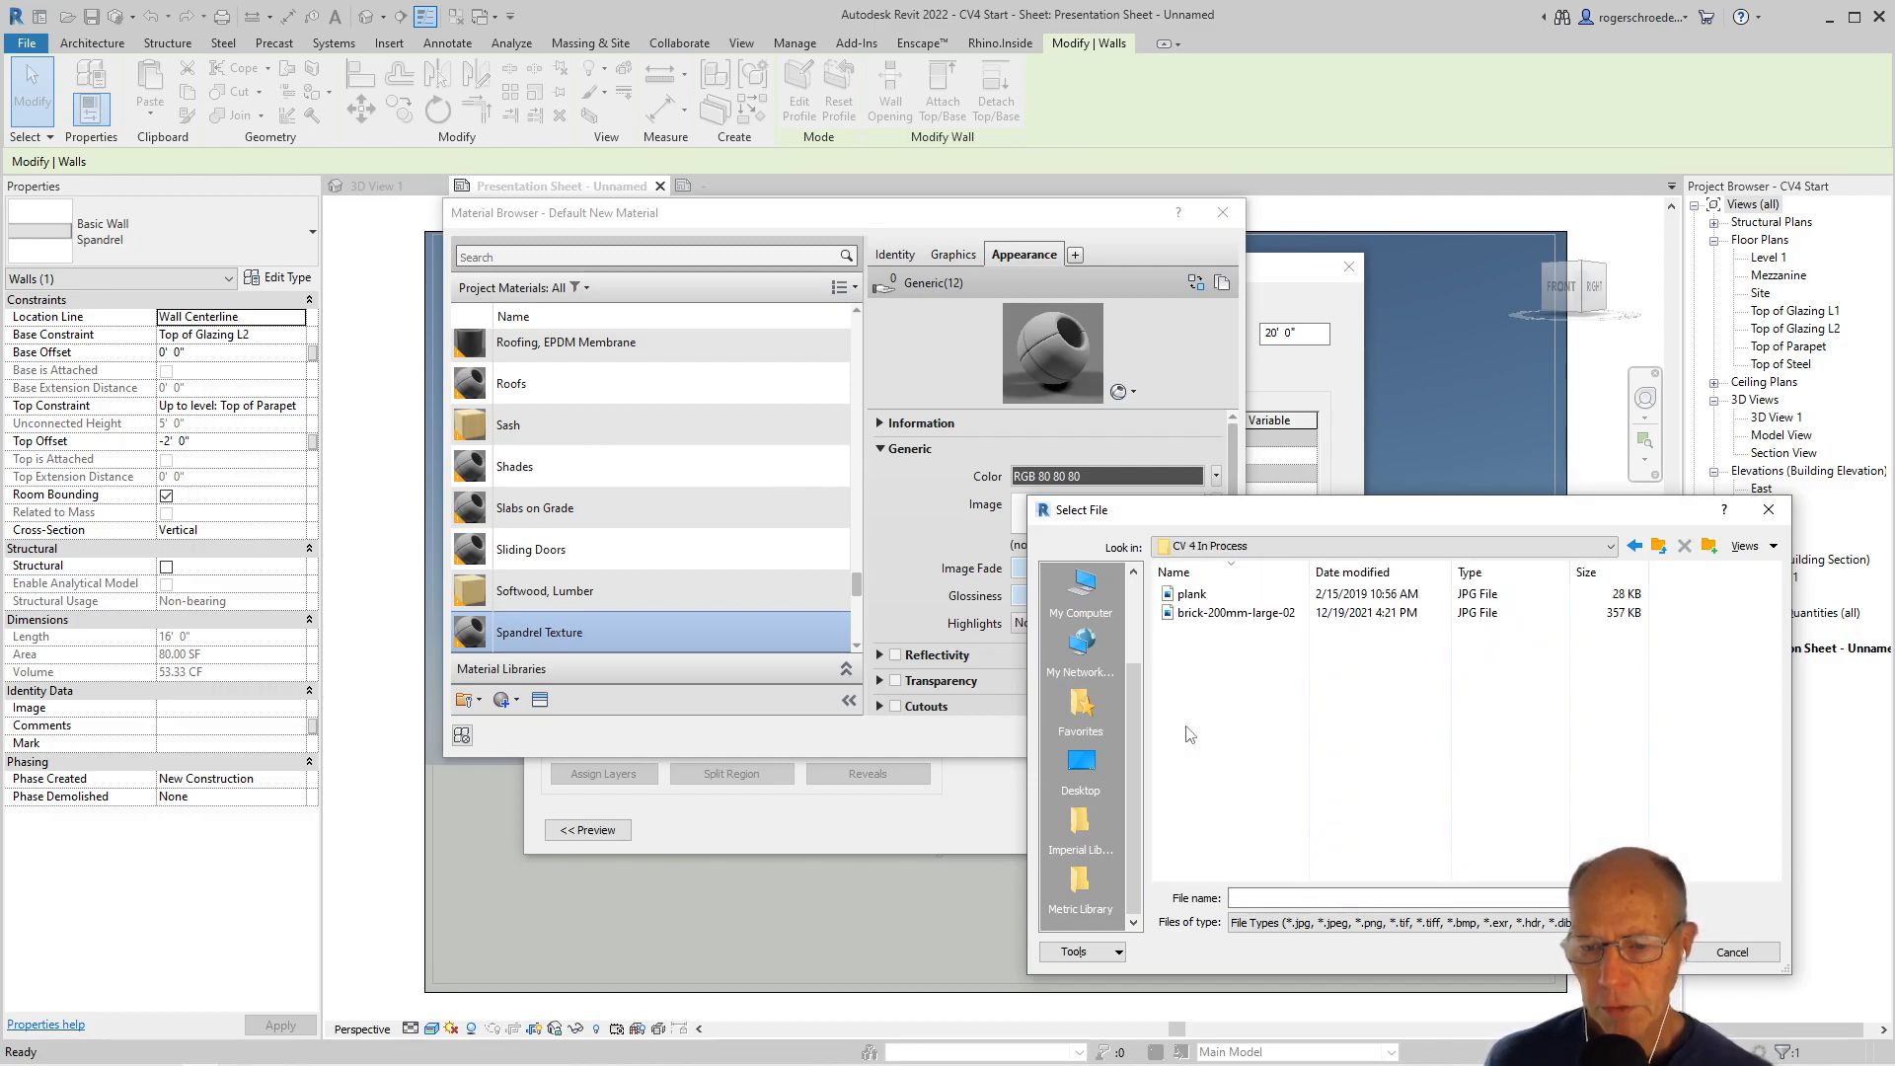
pyautogui.click(1183, 598)
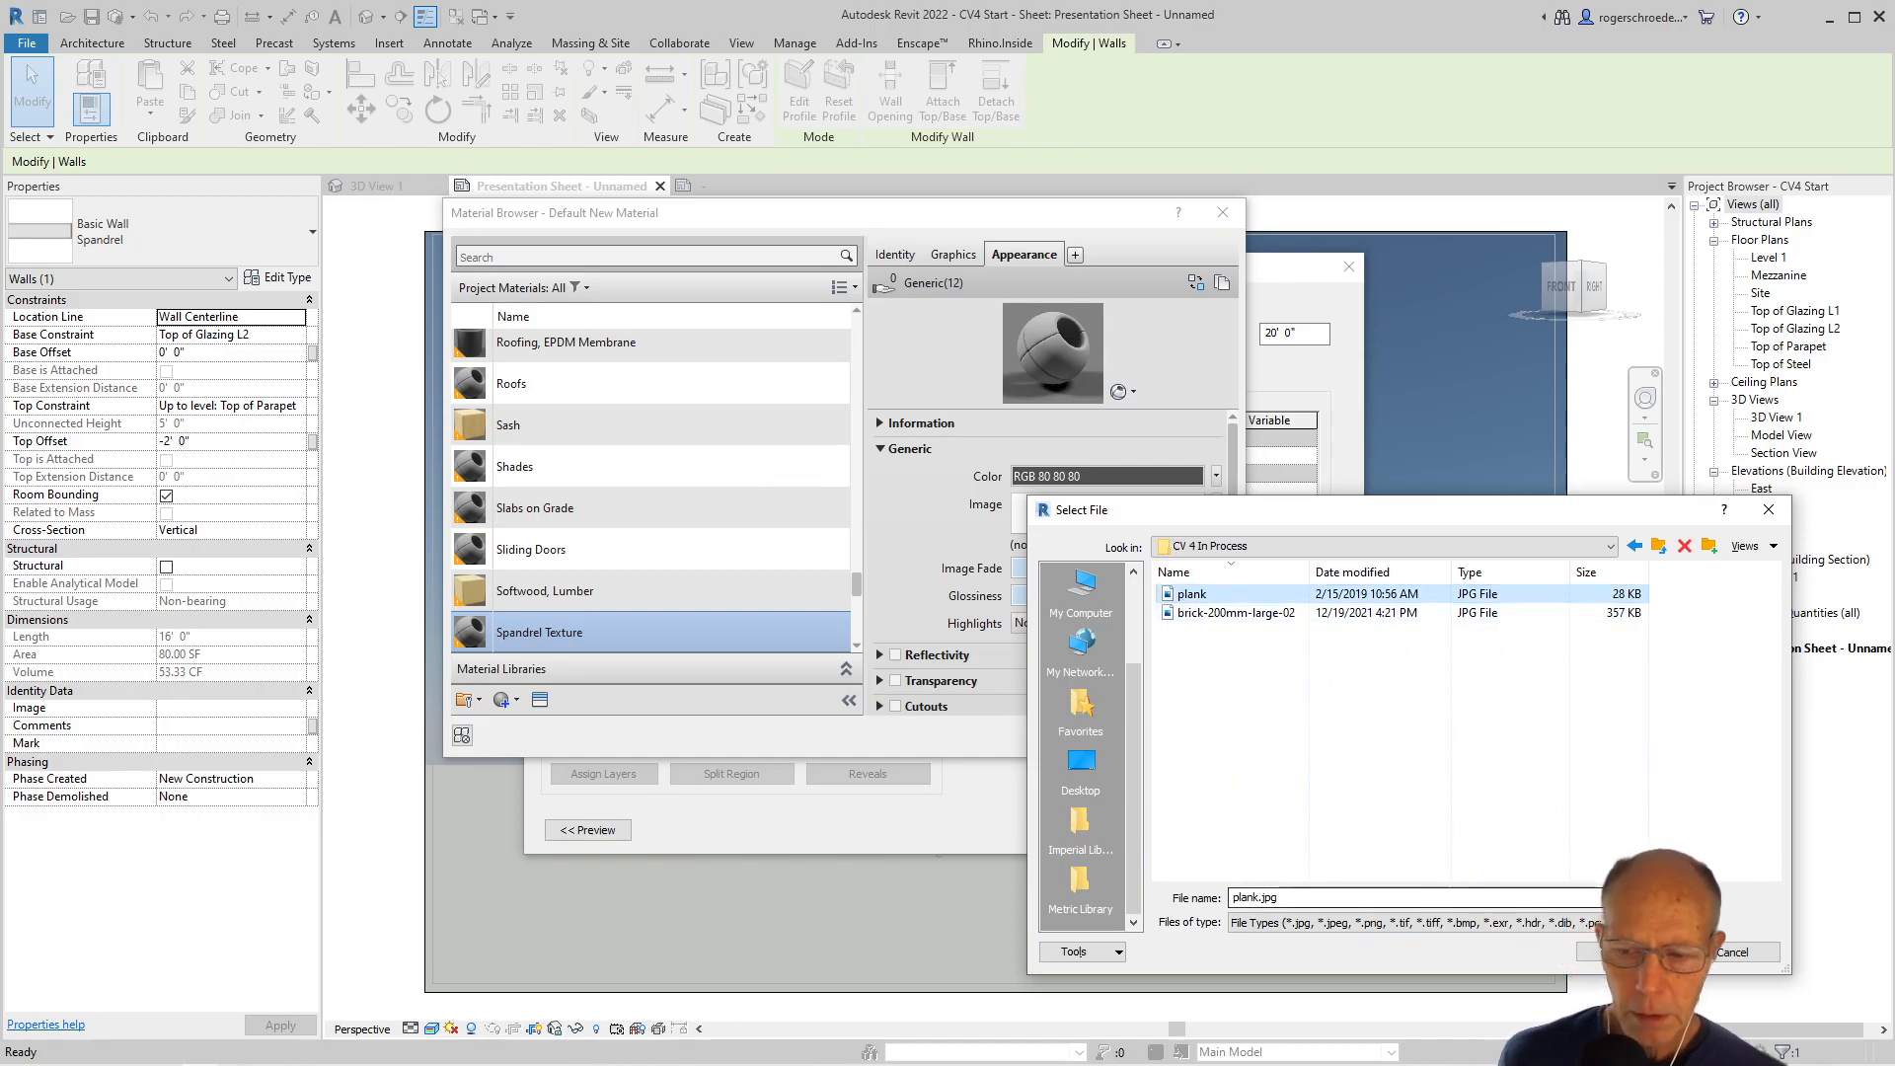
pyautogui.click(1617, 947)
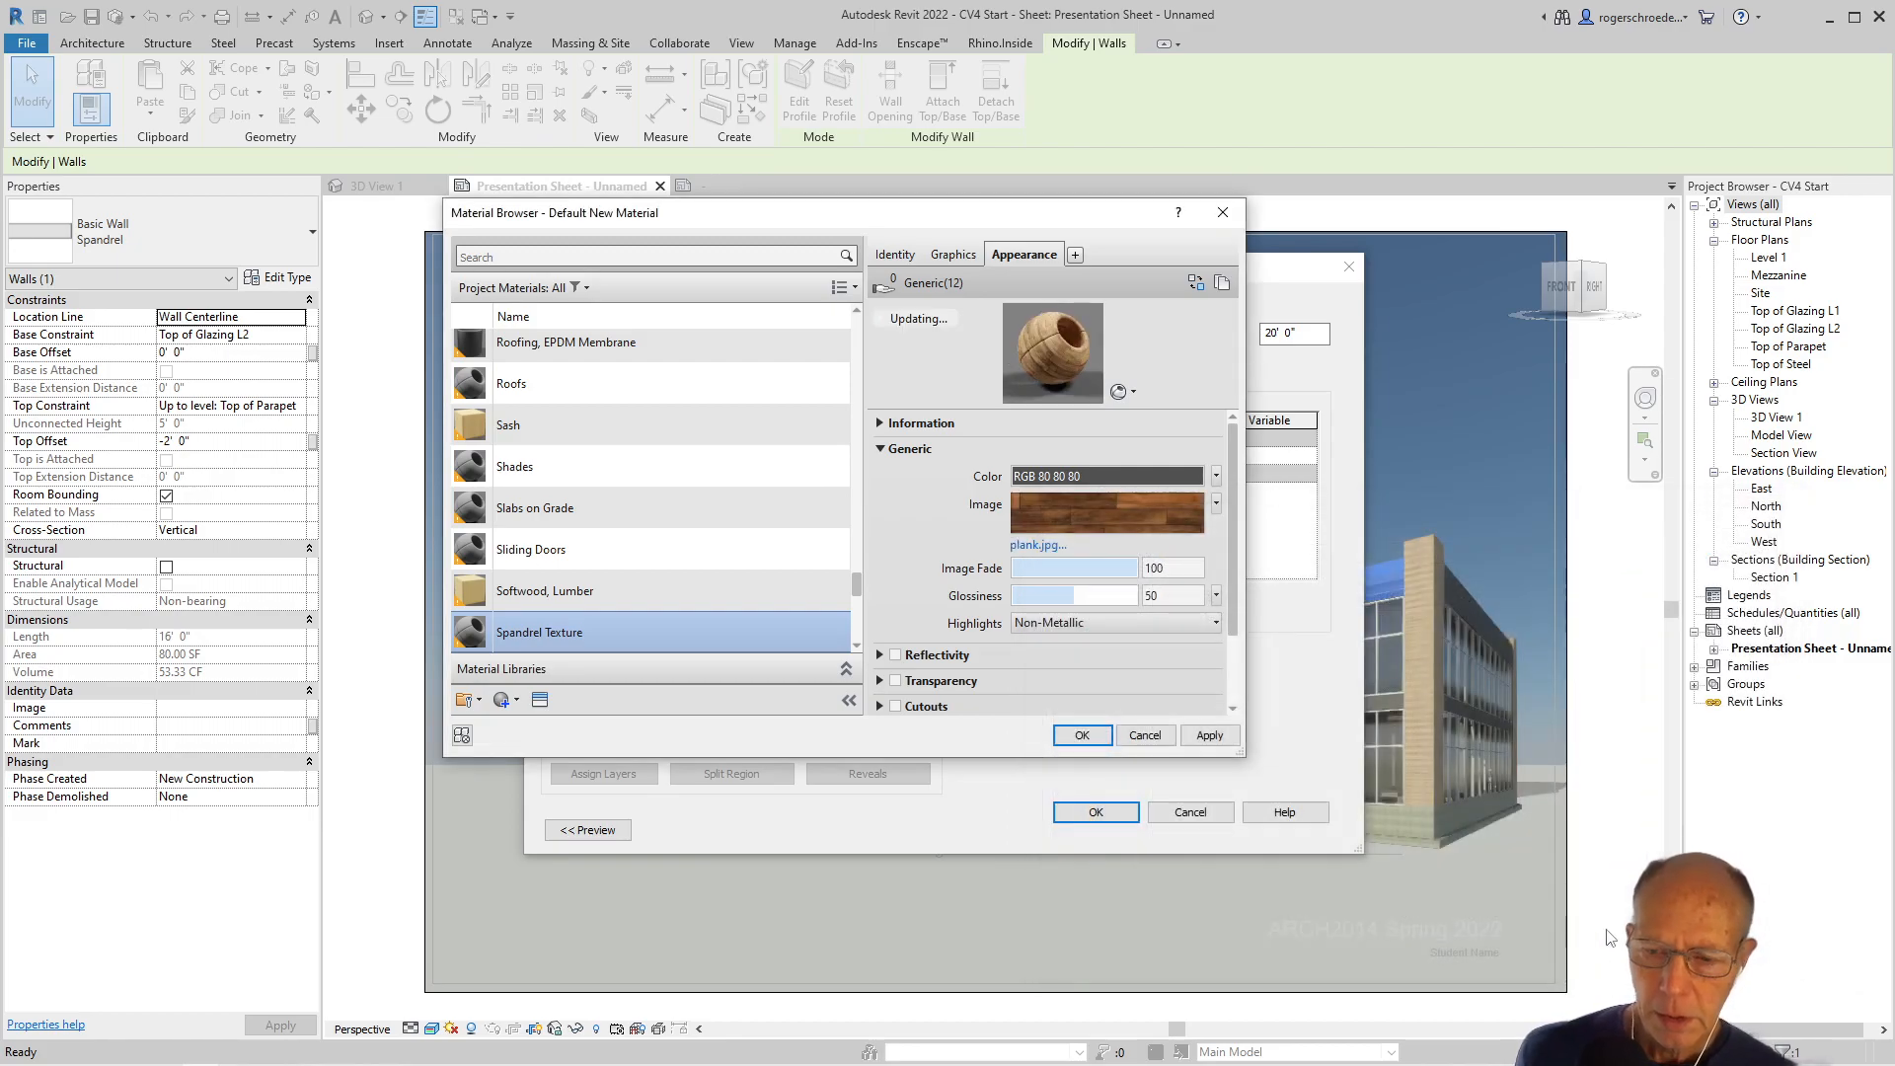
# Open the plank image's texture settings and set its linked sample width and height to 4'-0"
pyautogui.click(1085, 515)
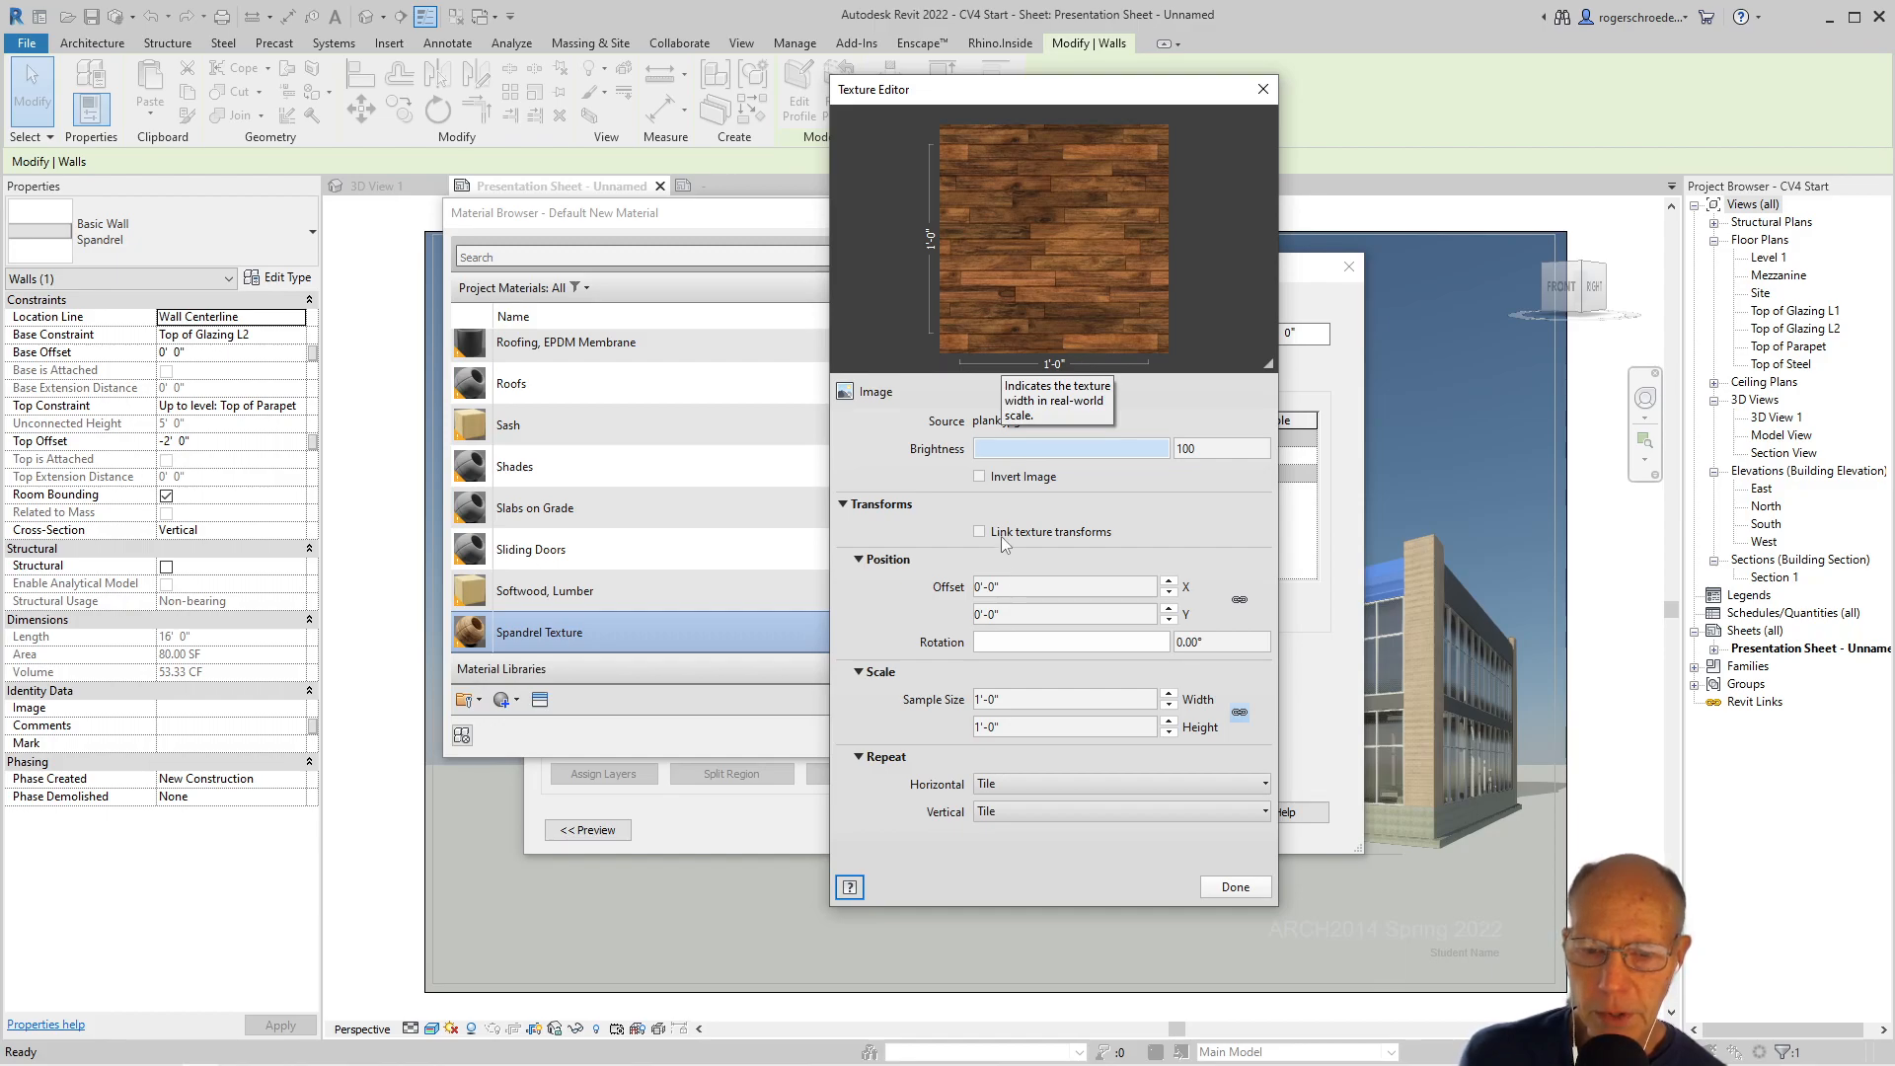
pyautogui.click(995, 702)
pyautogui.click(988, 702)
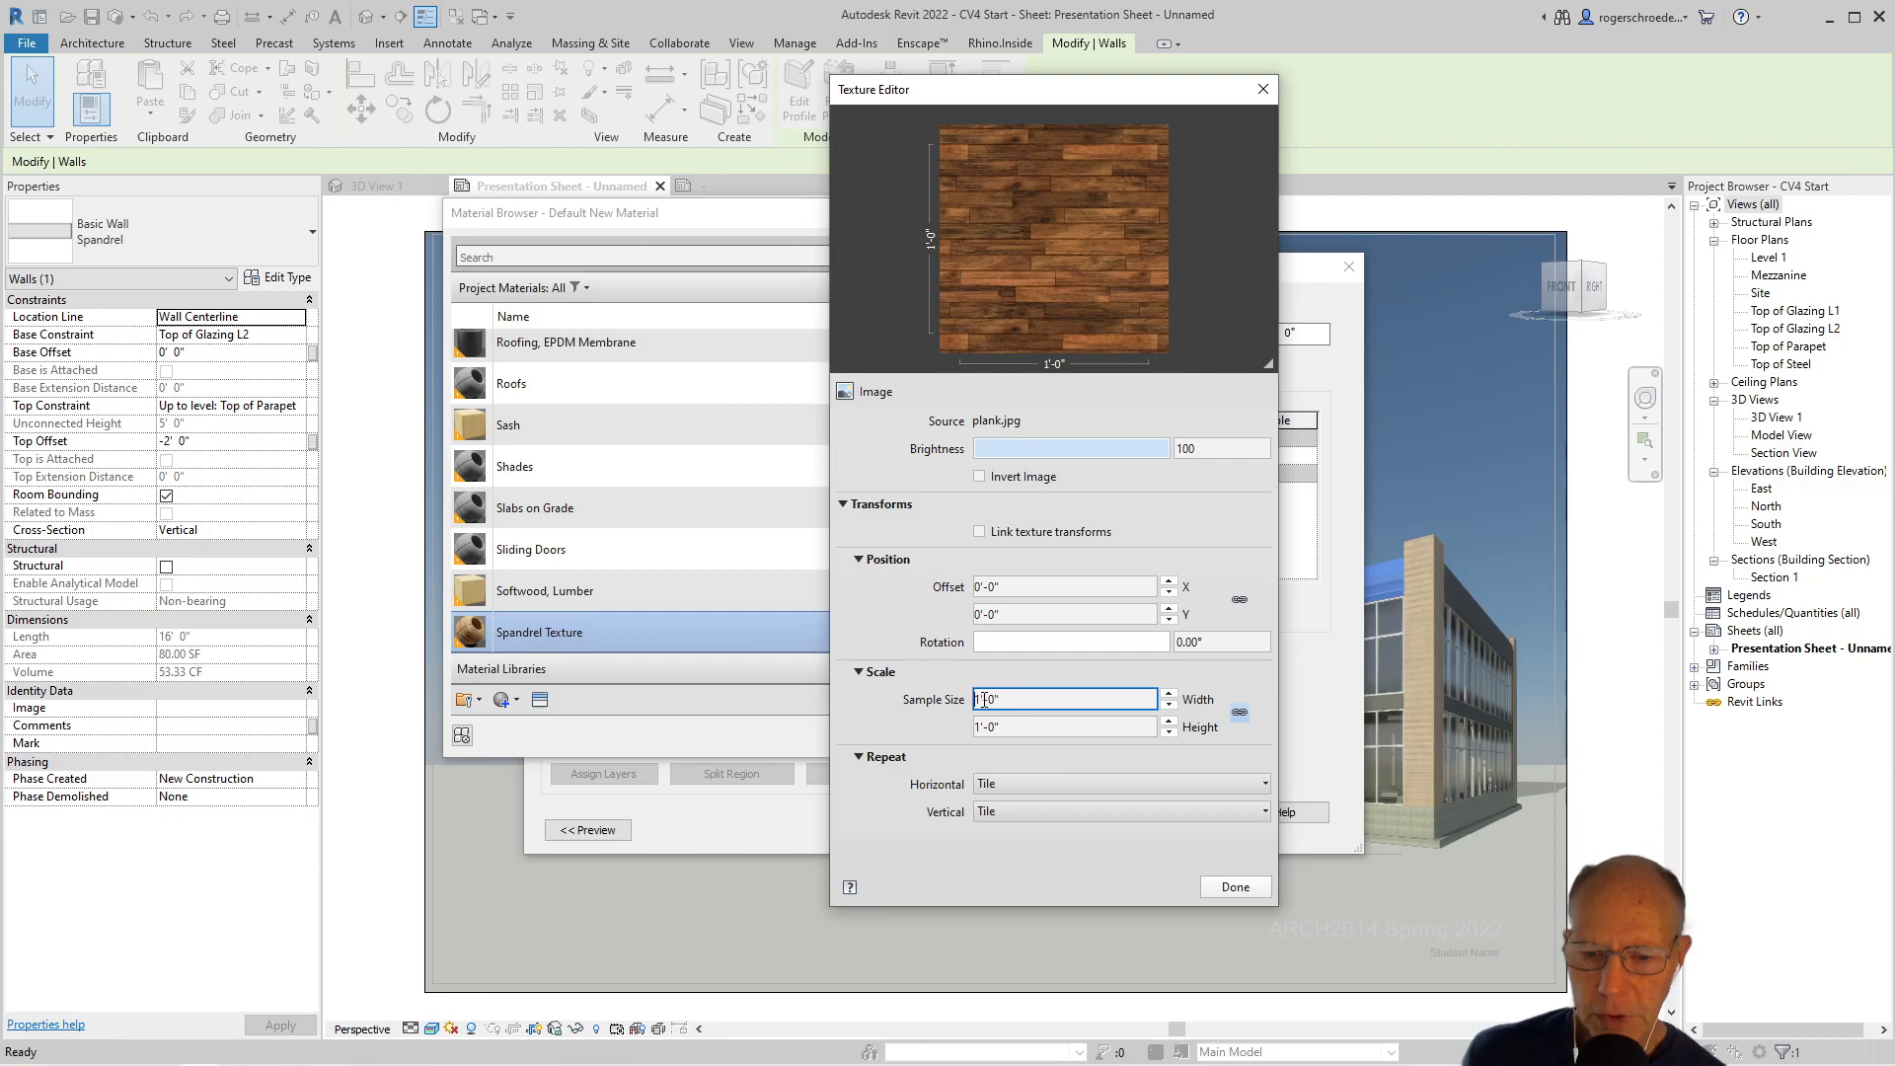
pyautogui.moveTo(985, 701); pyautogui.dragTo(976, 700)
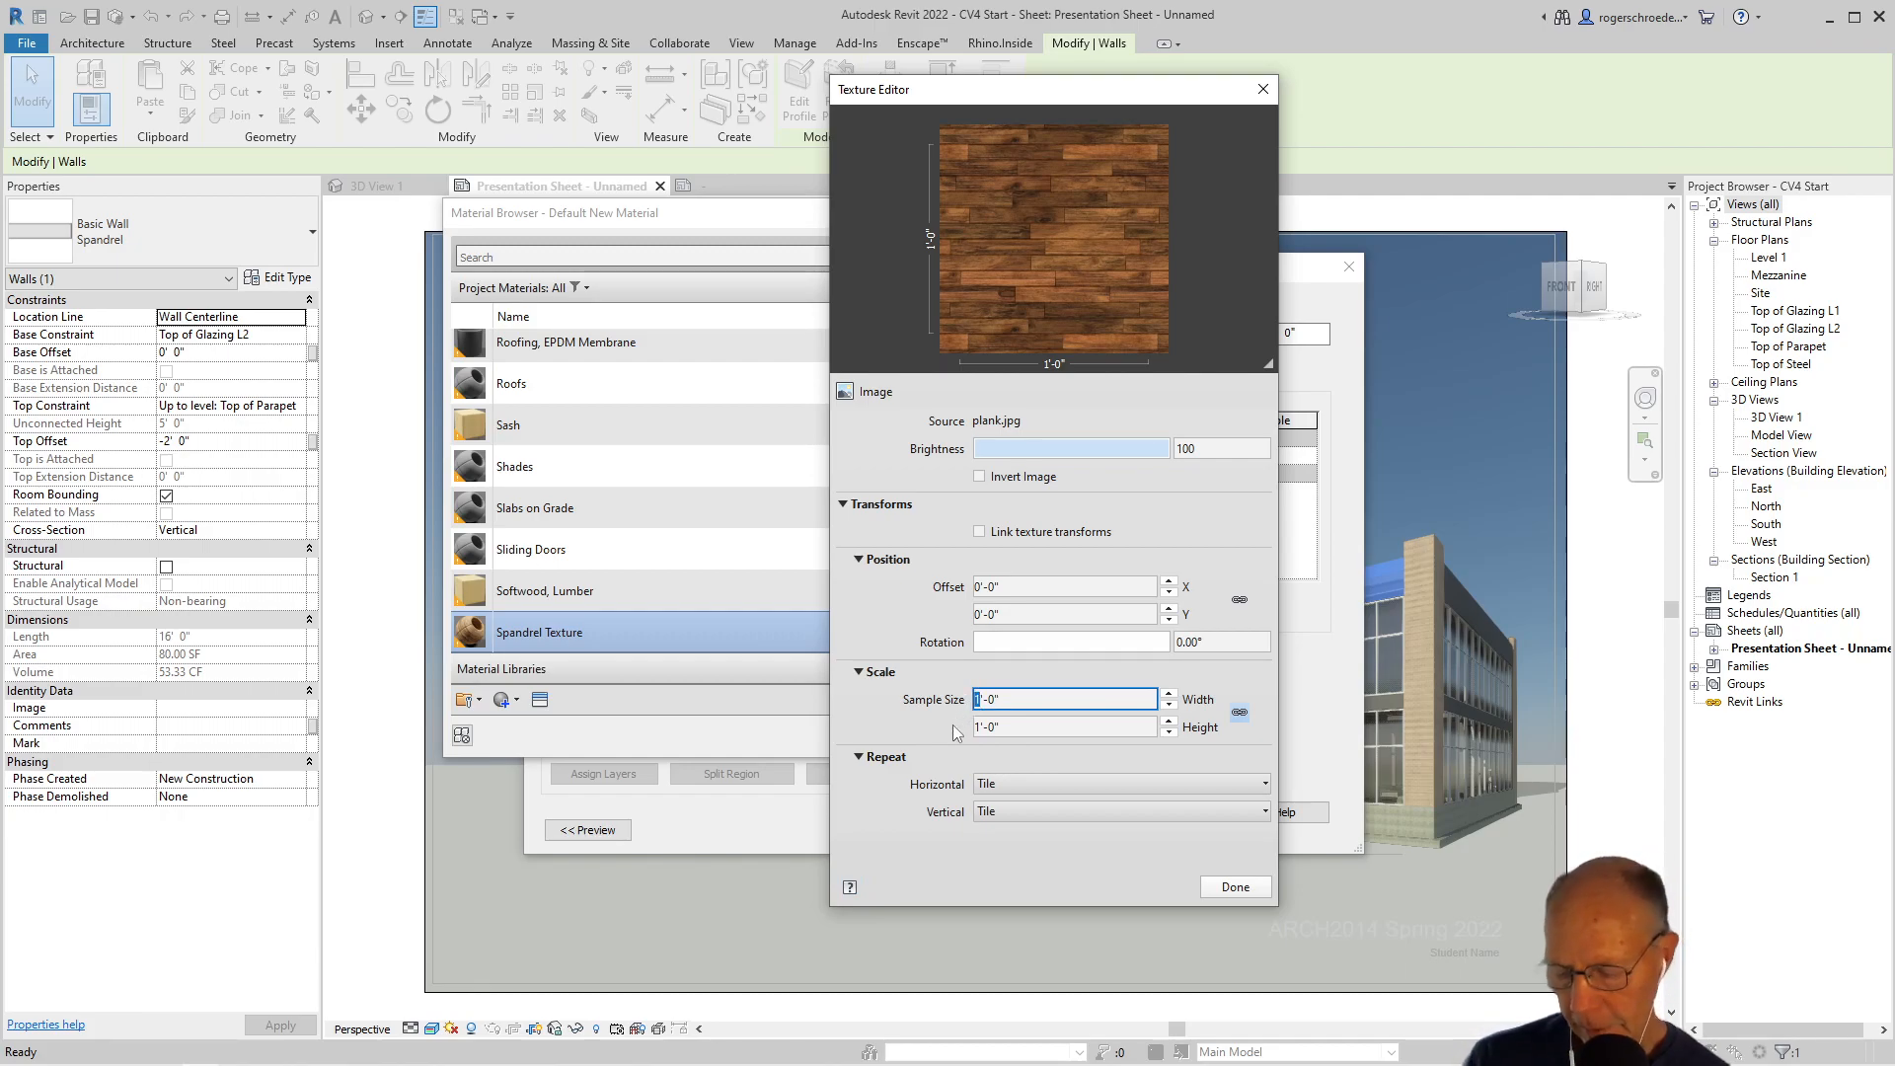
pyautogui.write('4')
pyautogui.press('Tab')
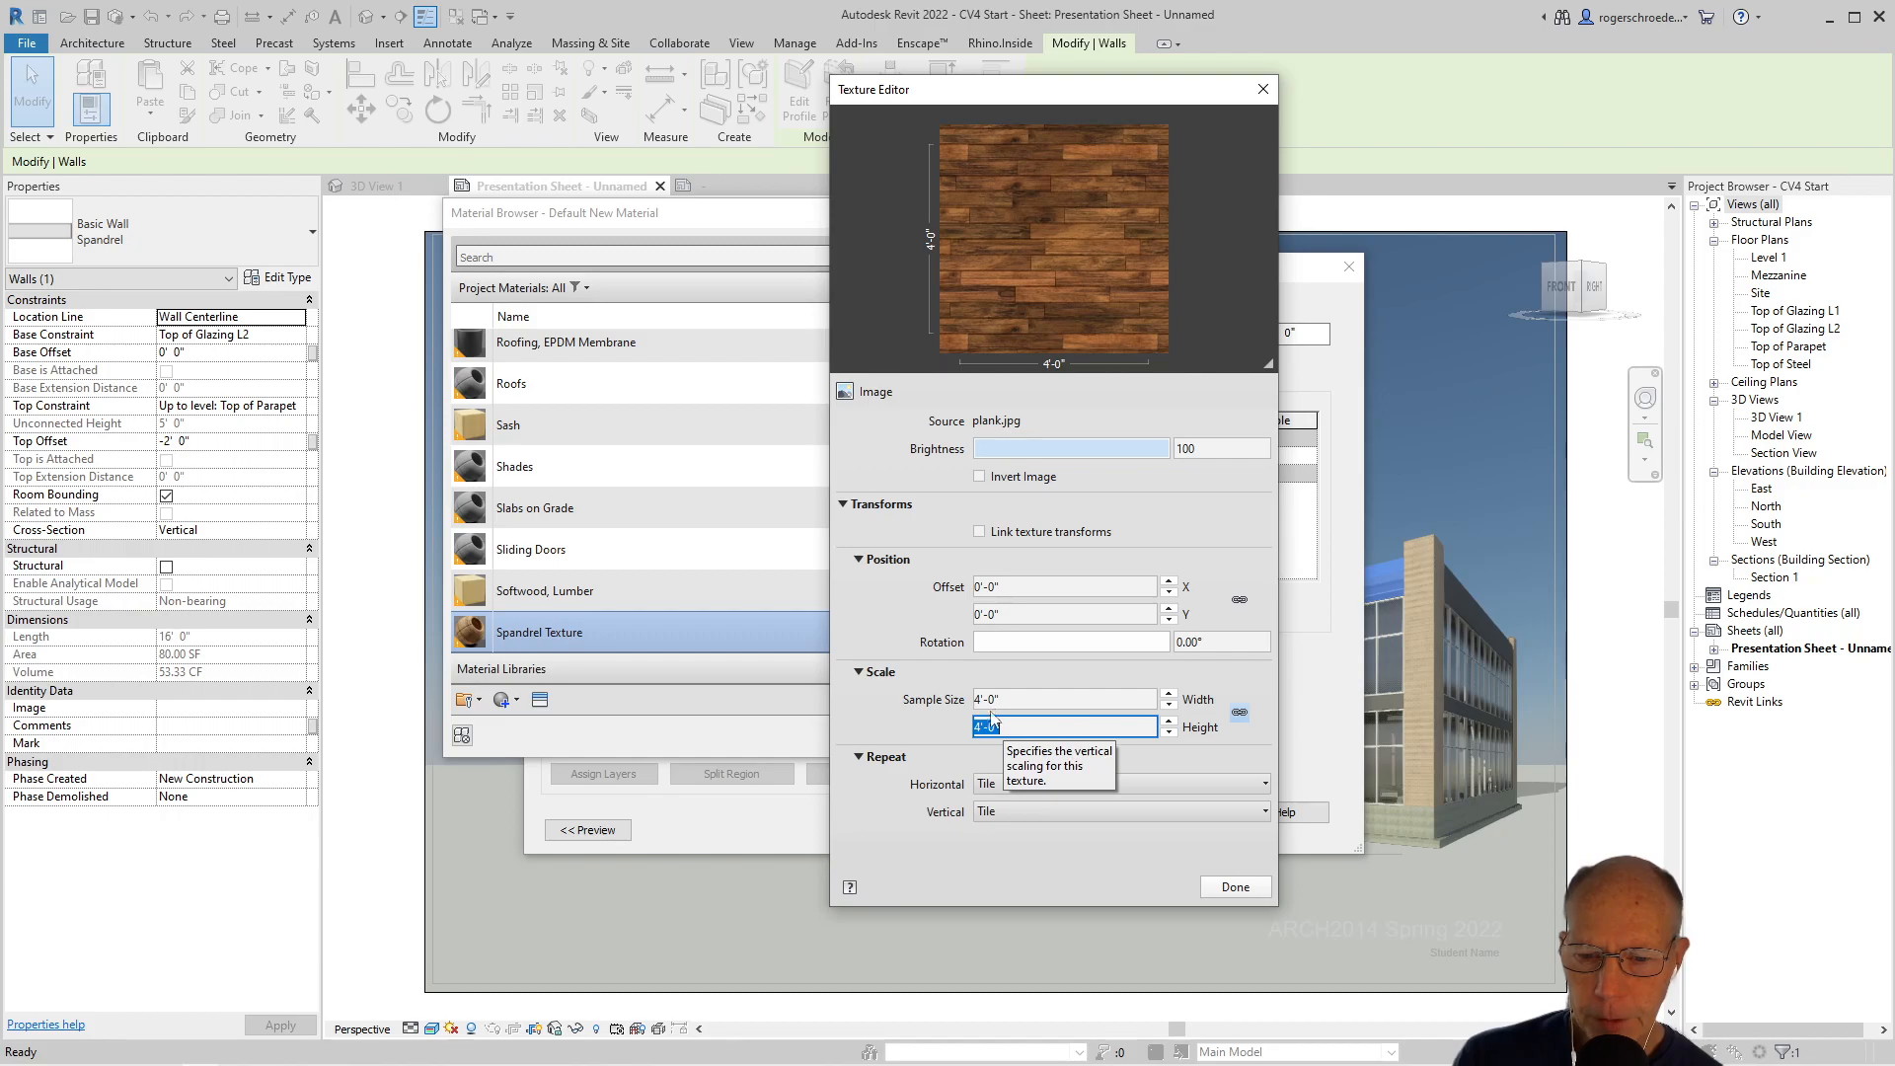
# Enlarge the plank texture's sample size to 10'-0" by 10'-0" and finish the texture edit
pyautogui.click(979, 699)
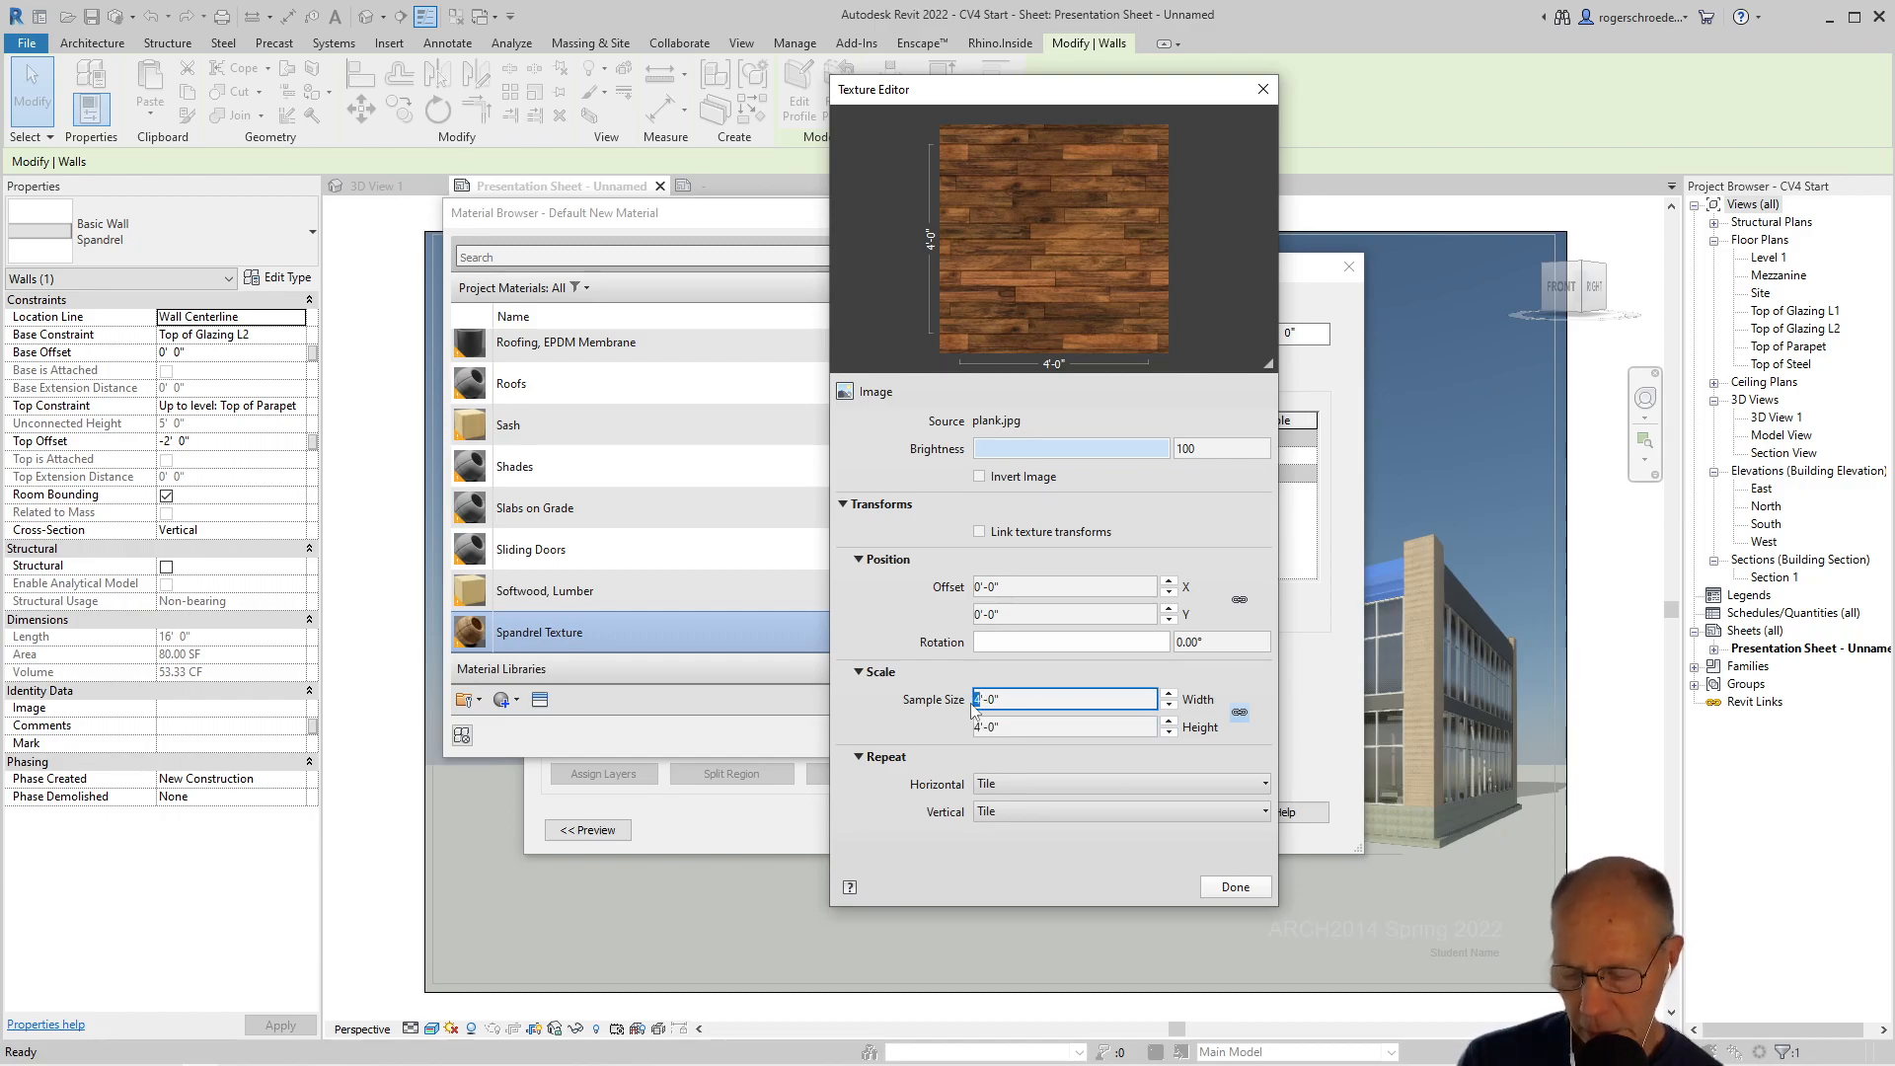
pyautogui.write('10')
pyautogui.press('Tab')
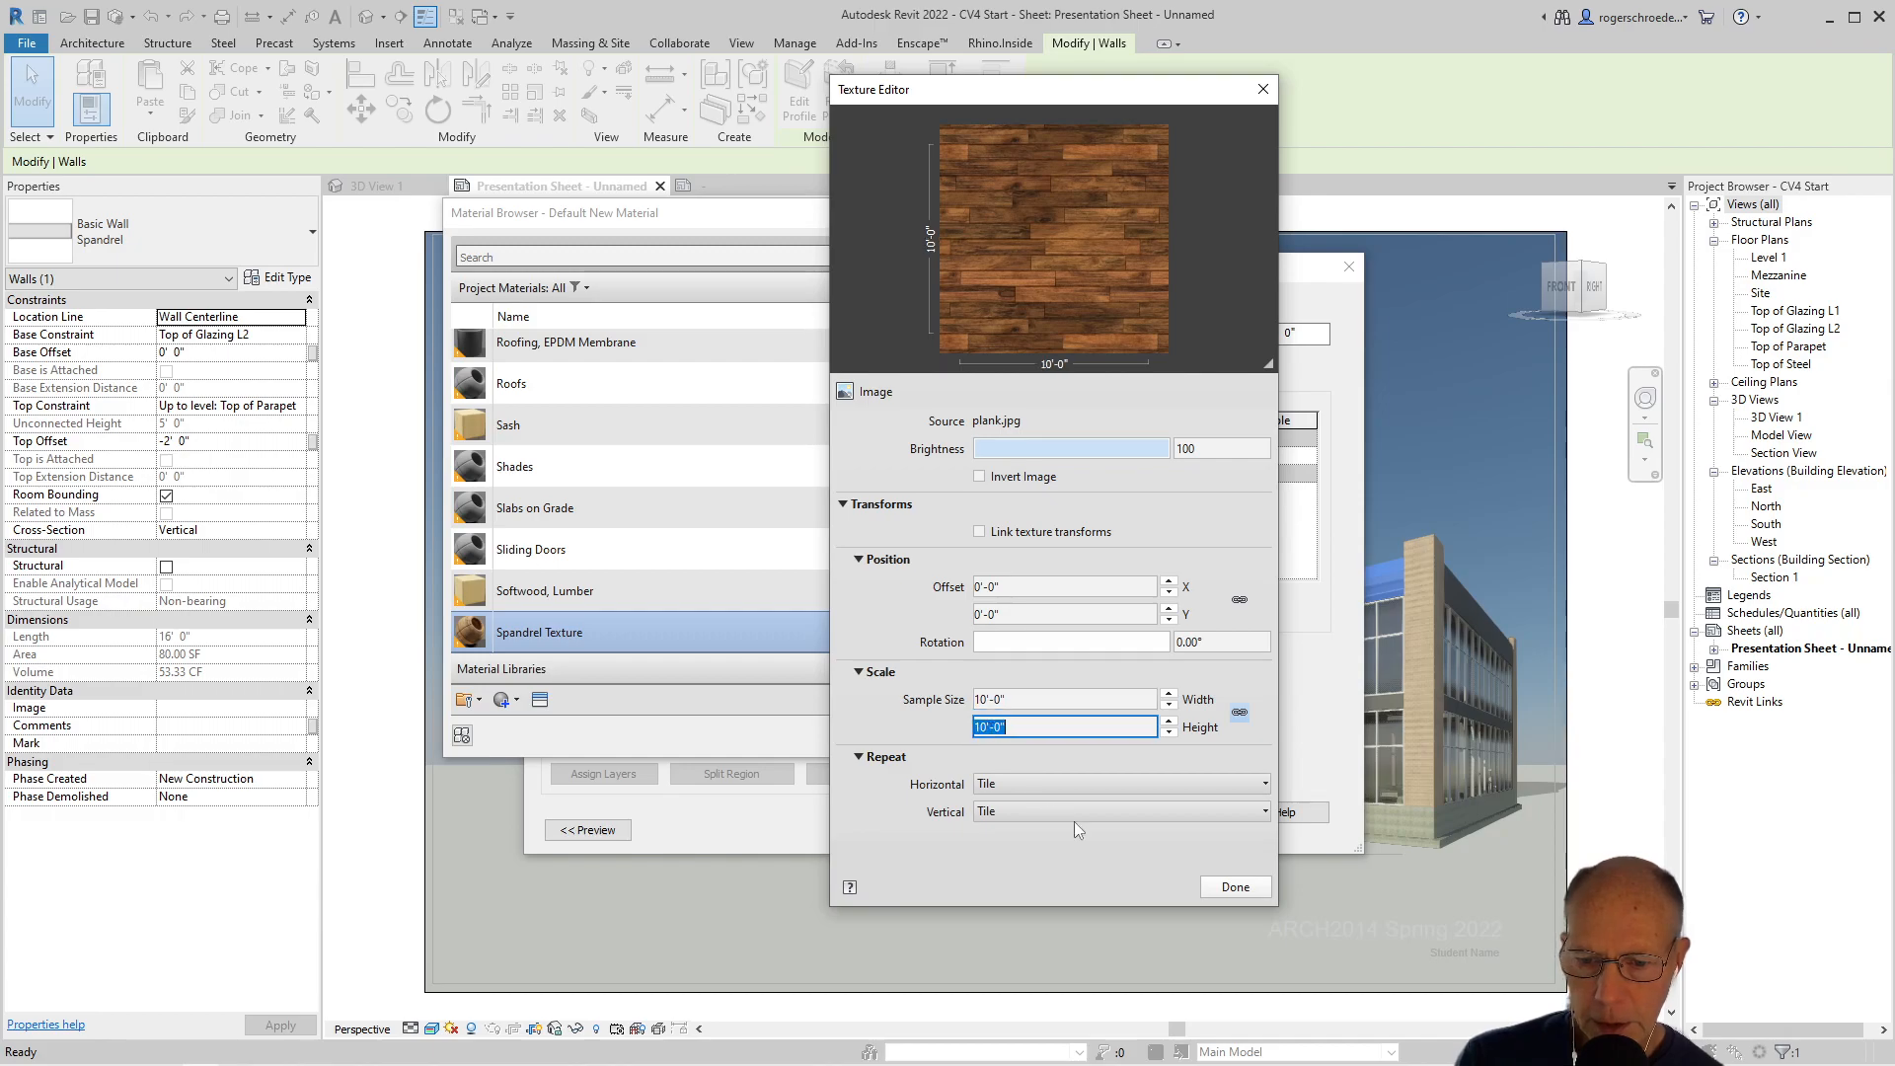
pyautogui.click(1218, 886)
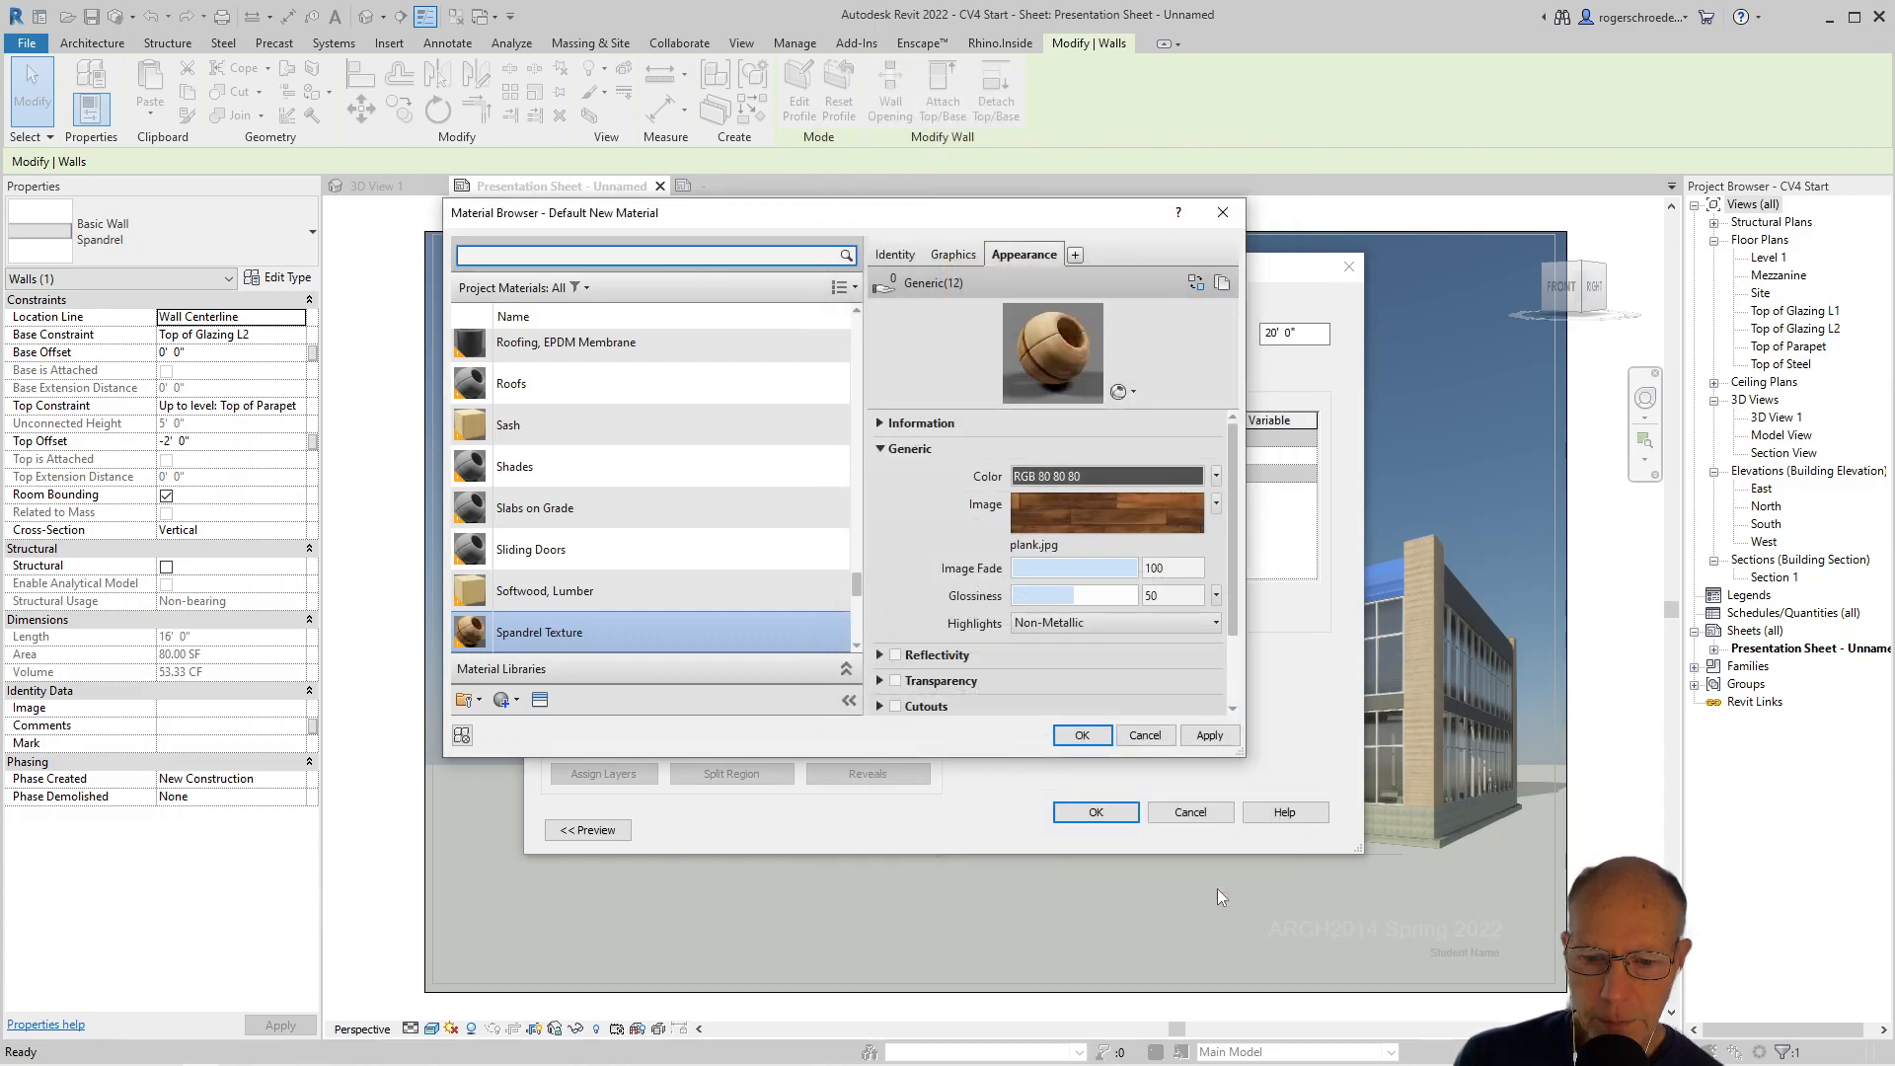
# Apply the Spandrel Texture material to the Spandrel wall type's structure layer, accept the type changes, and deselect the wall
pyautogui.click(1210, 736)
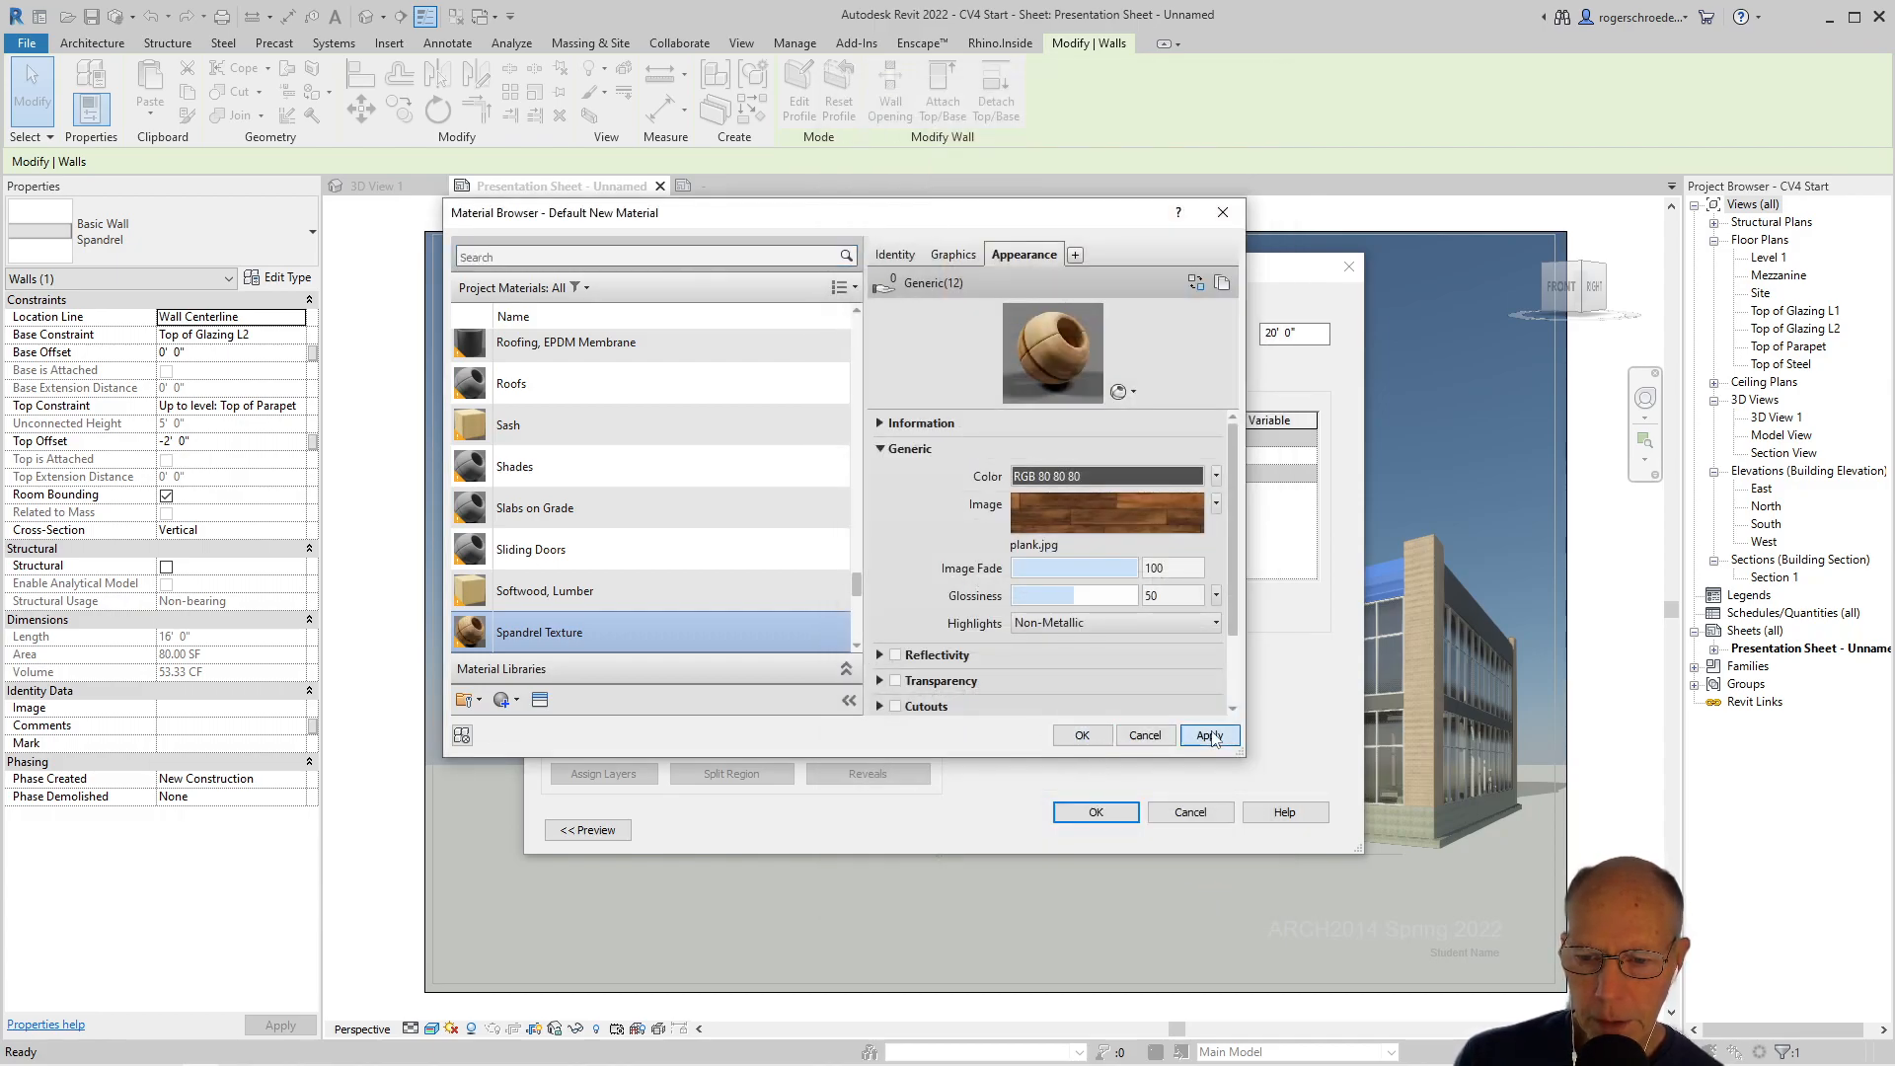
pyautogui.click(1092, 735)
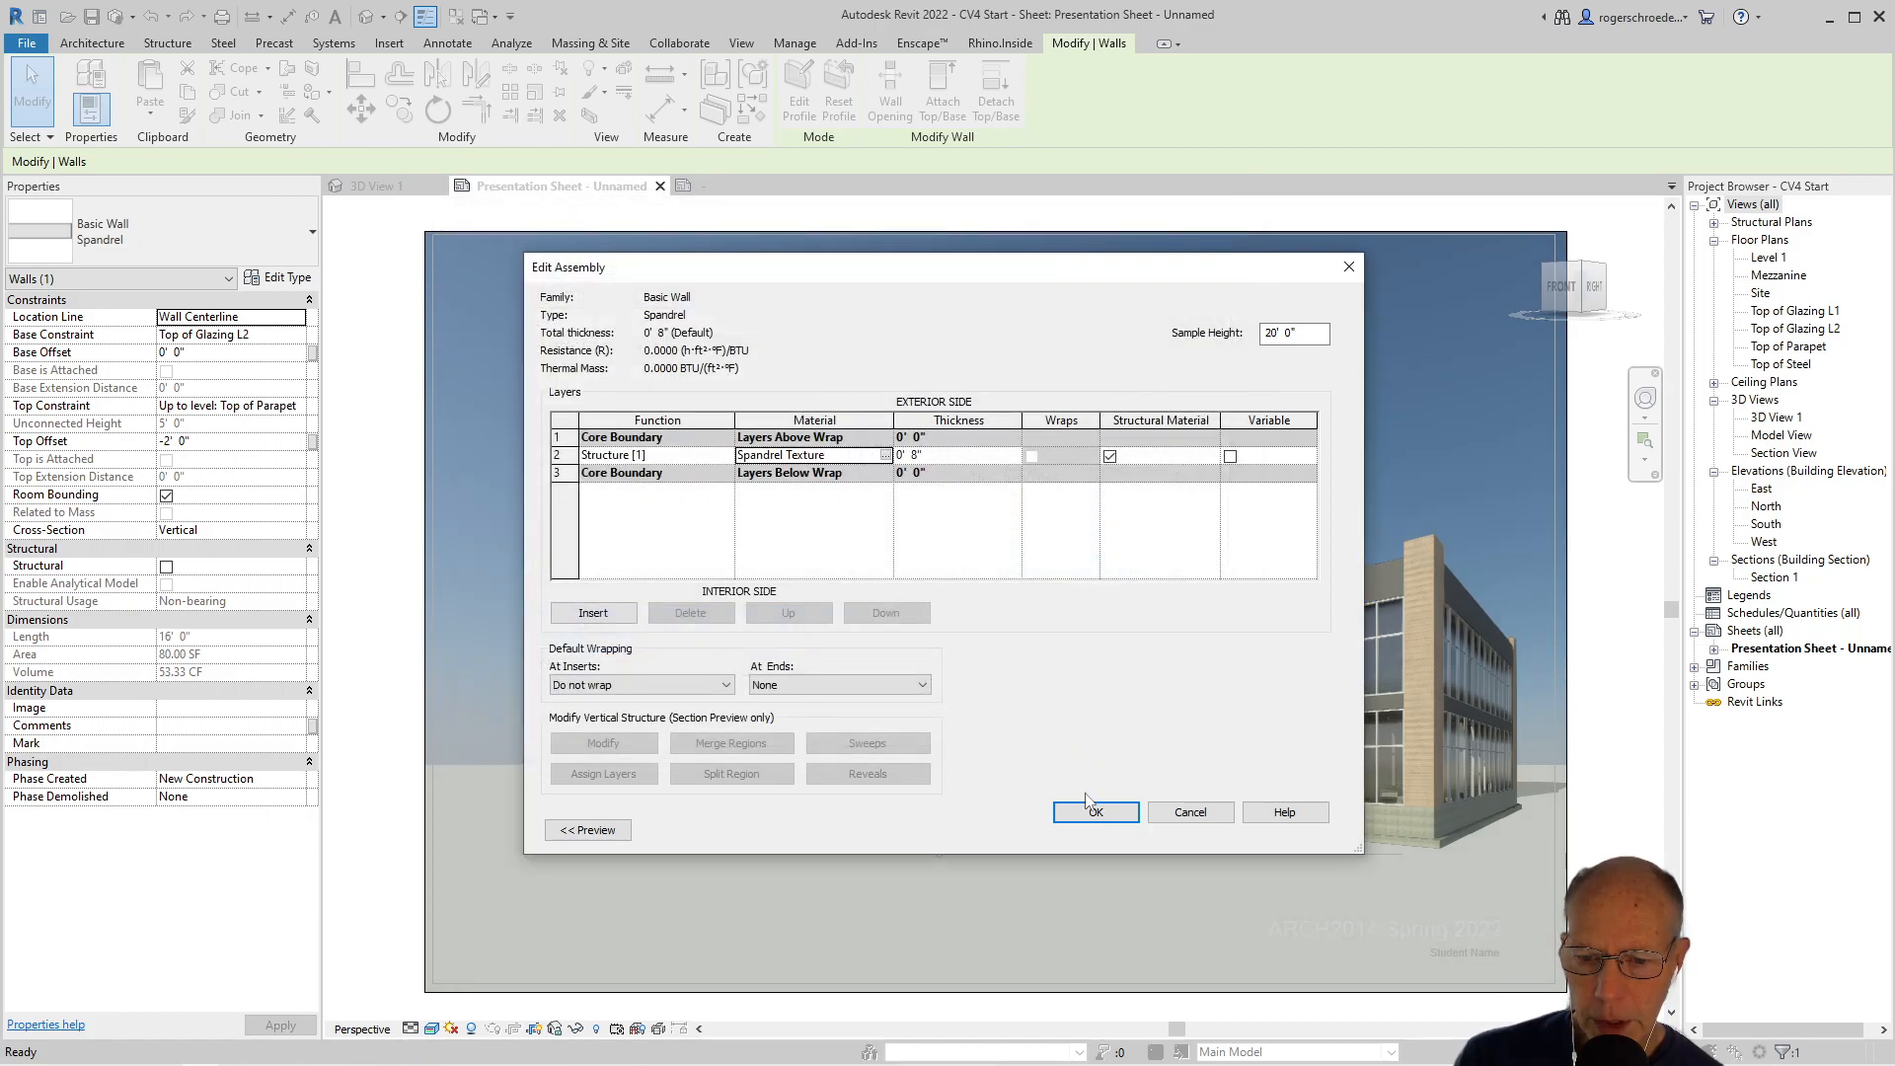
pyautogui.click(1096, 812)
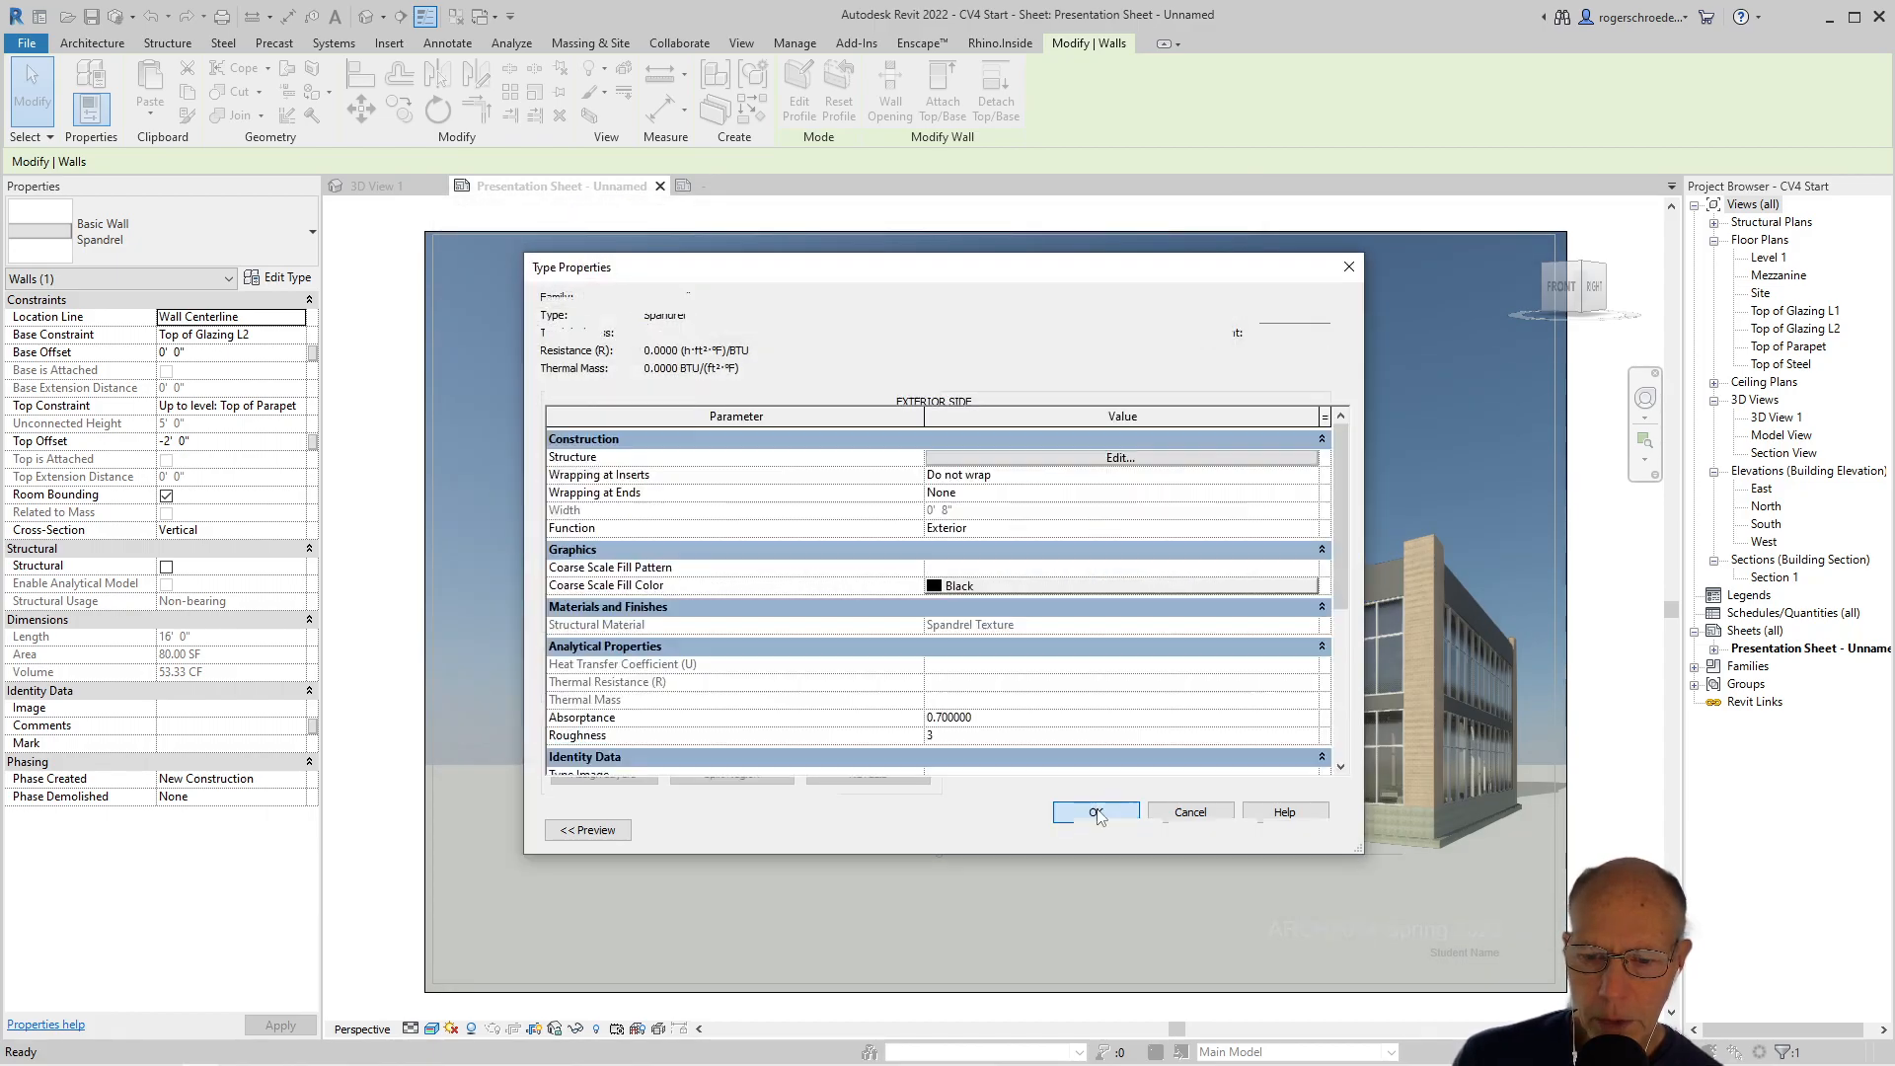
pyautogui.click(1283, 831)
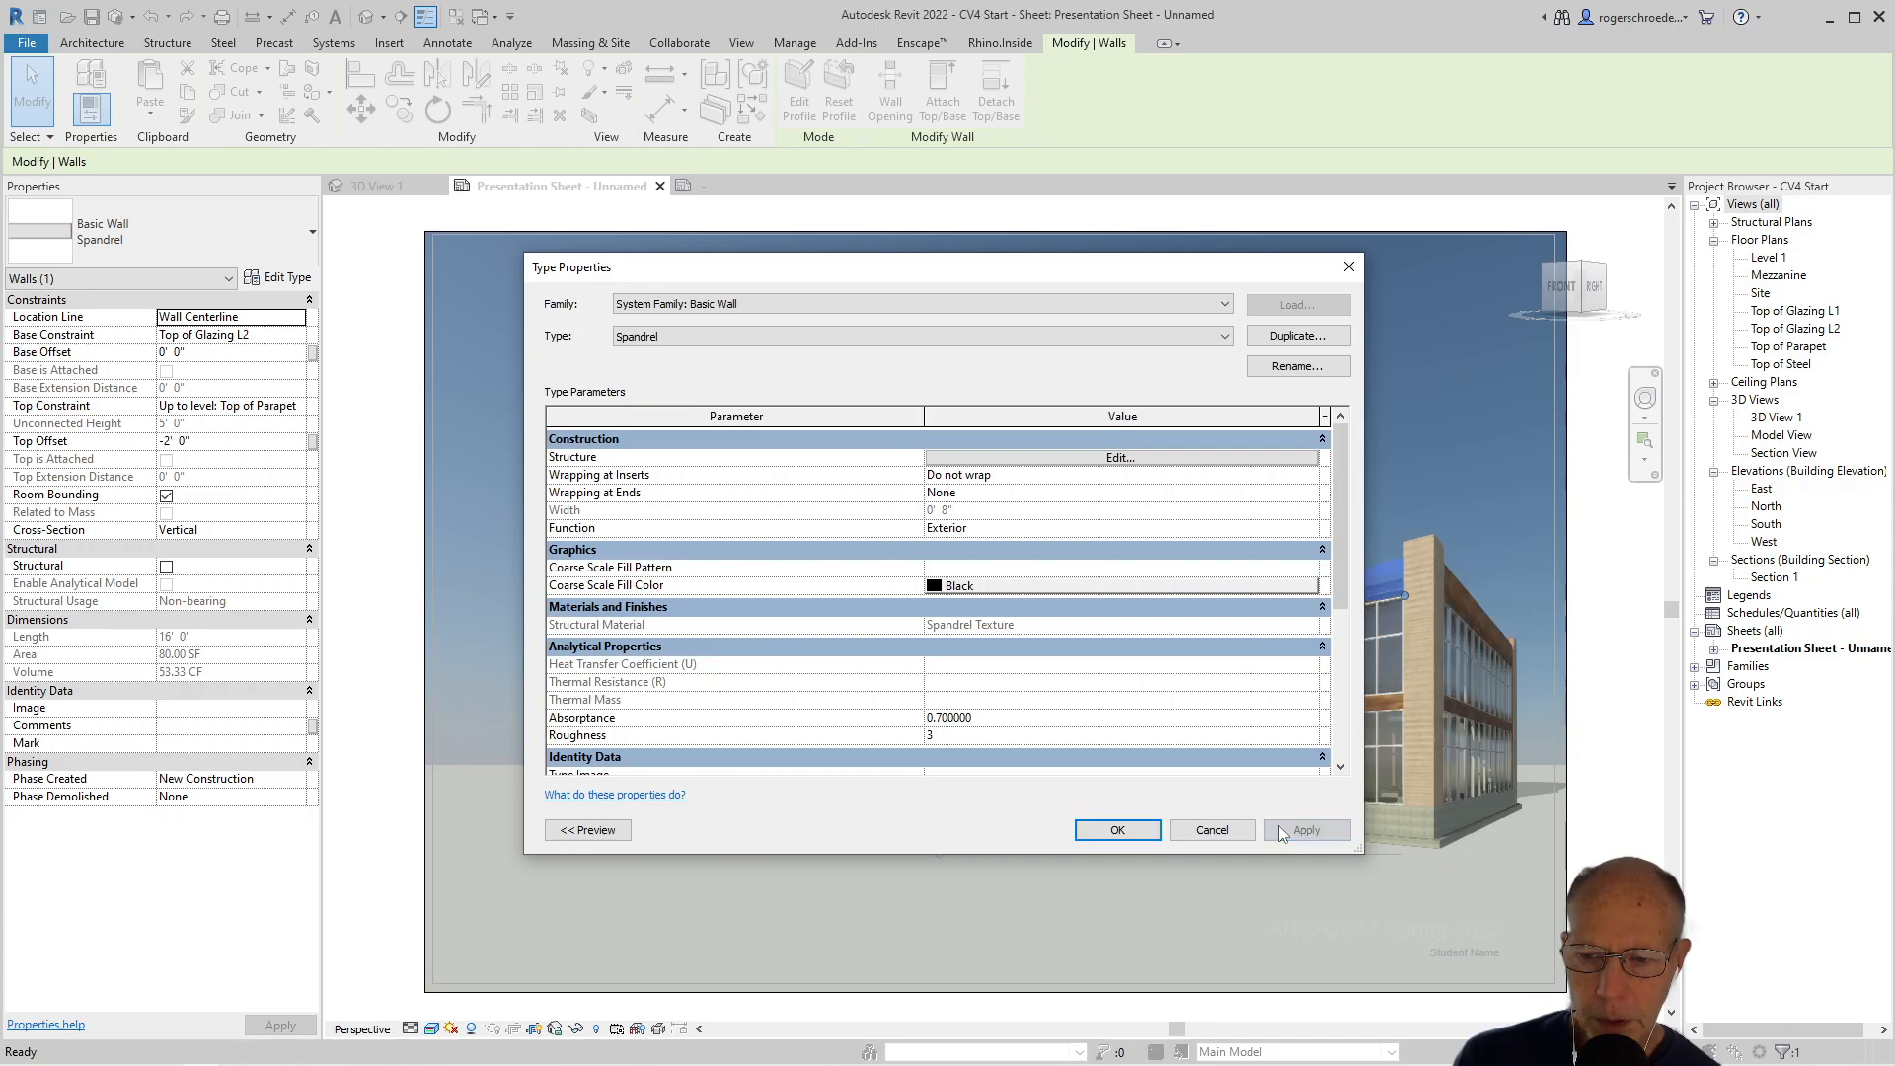
pyautogui.click(1116, 829)
pyautogui.click(995, 904)
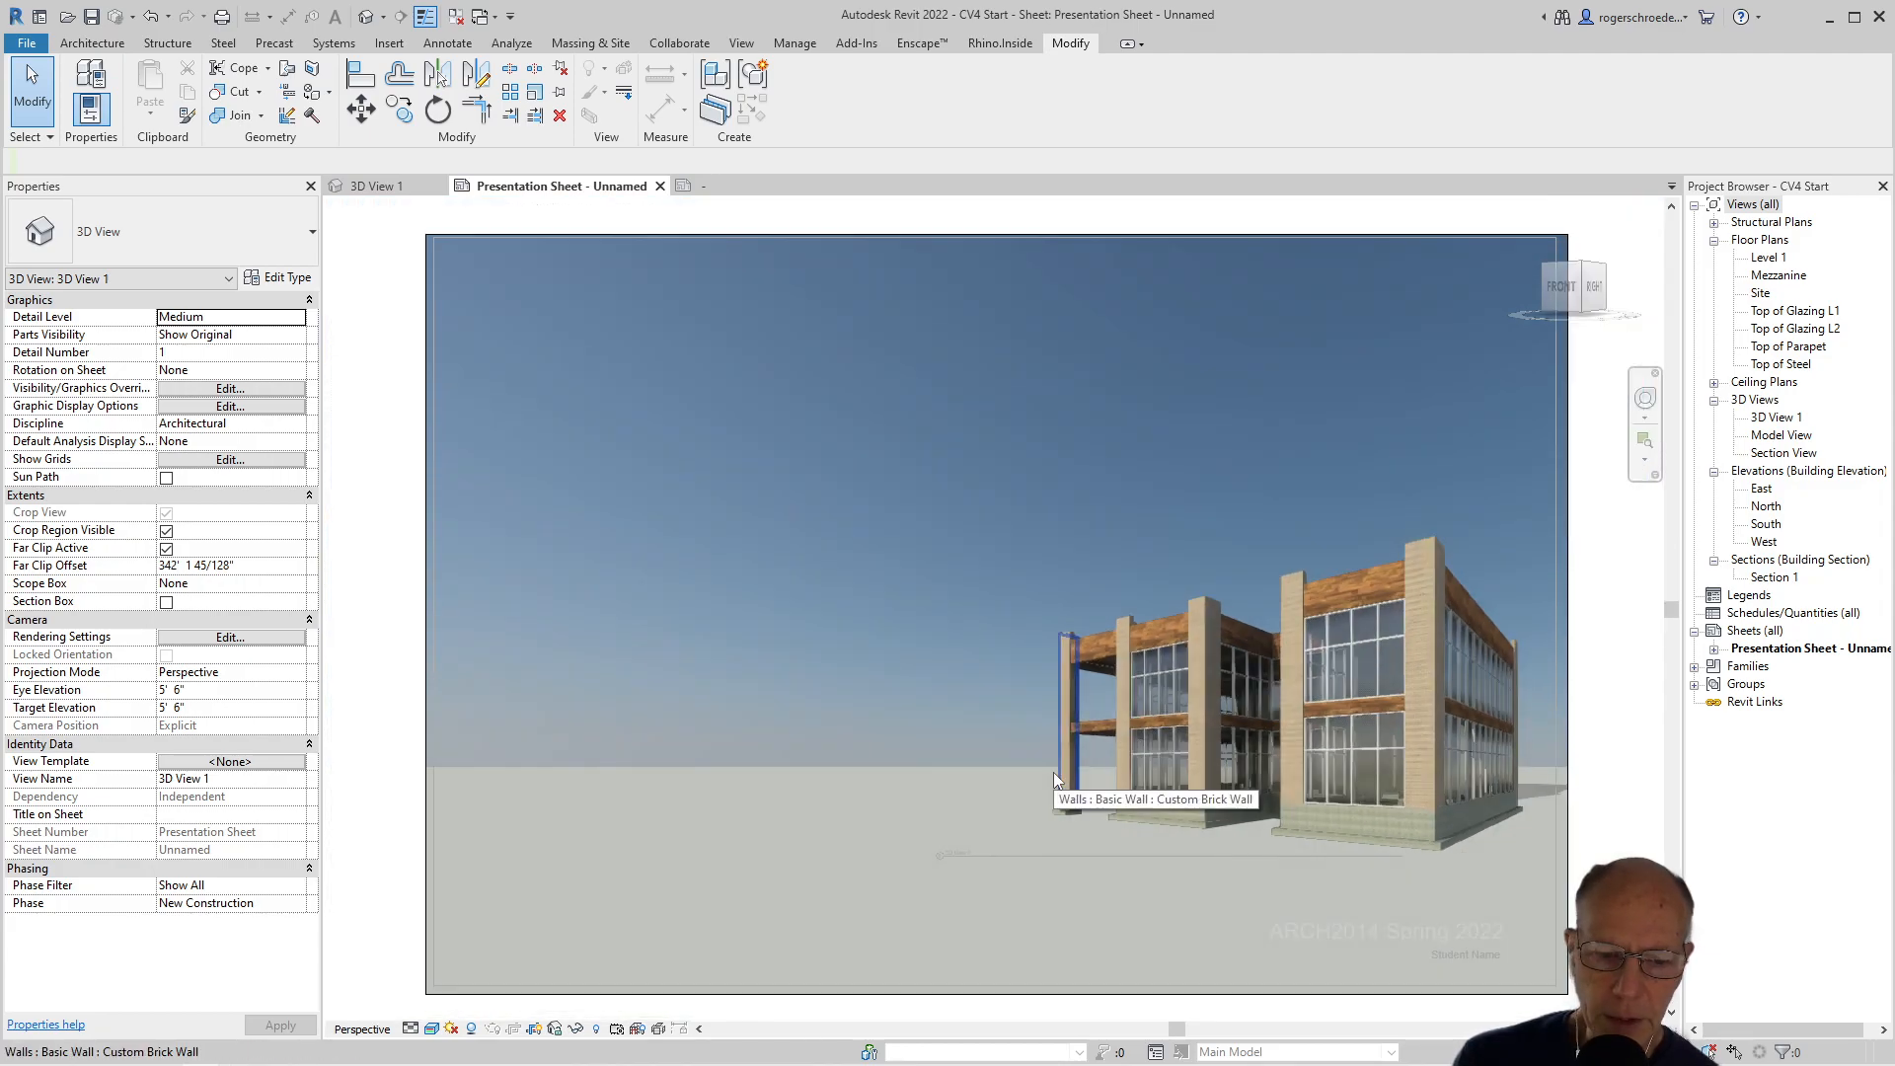
# Deactivate the perspective 3D view so the presentation sheet itself can be edited
pyautogui.scroll(-1, 1052, 772)
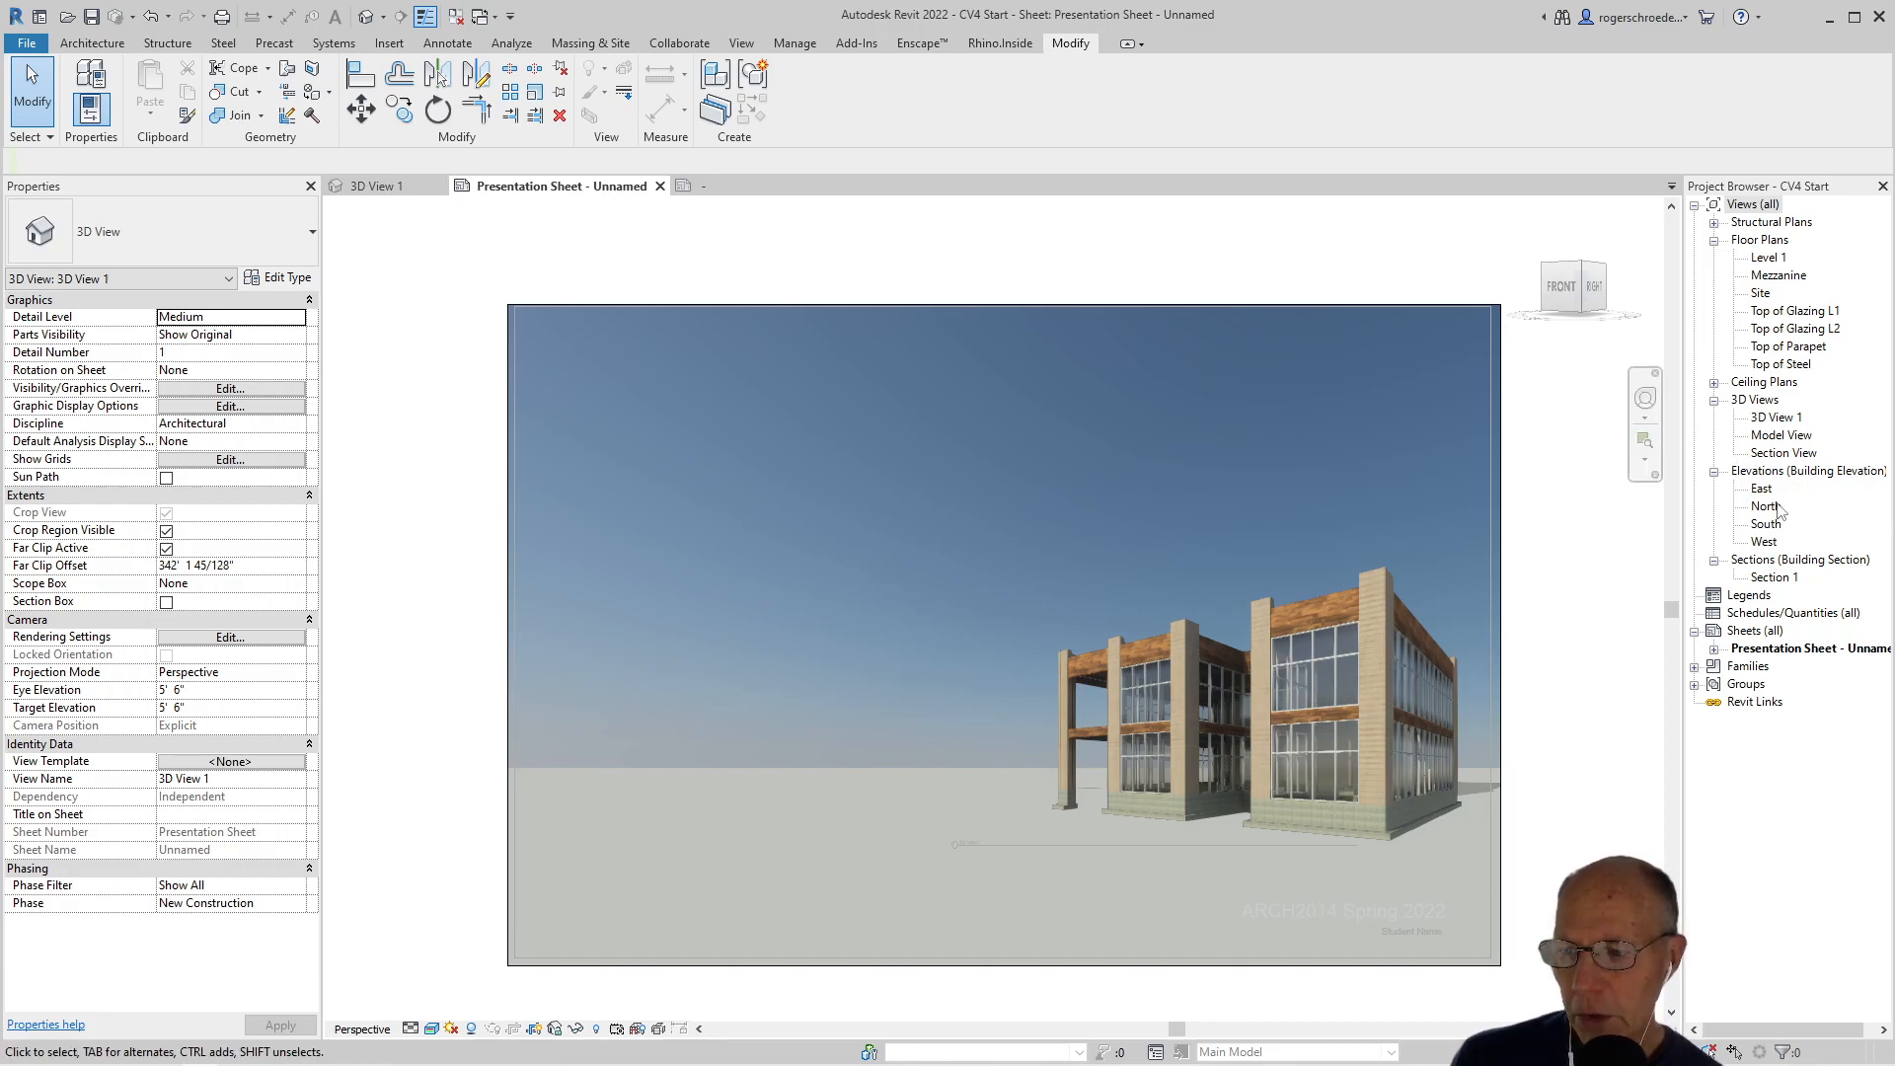
pyautogui.click(1762, 526)
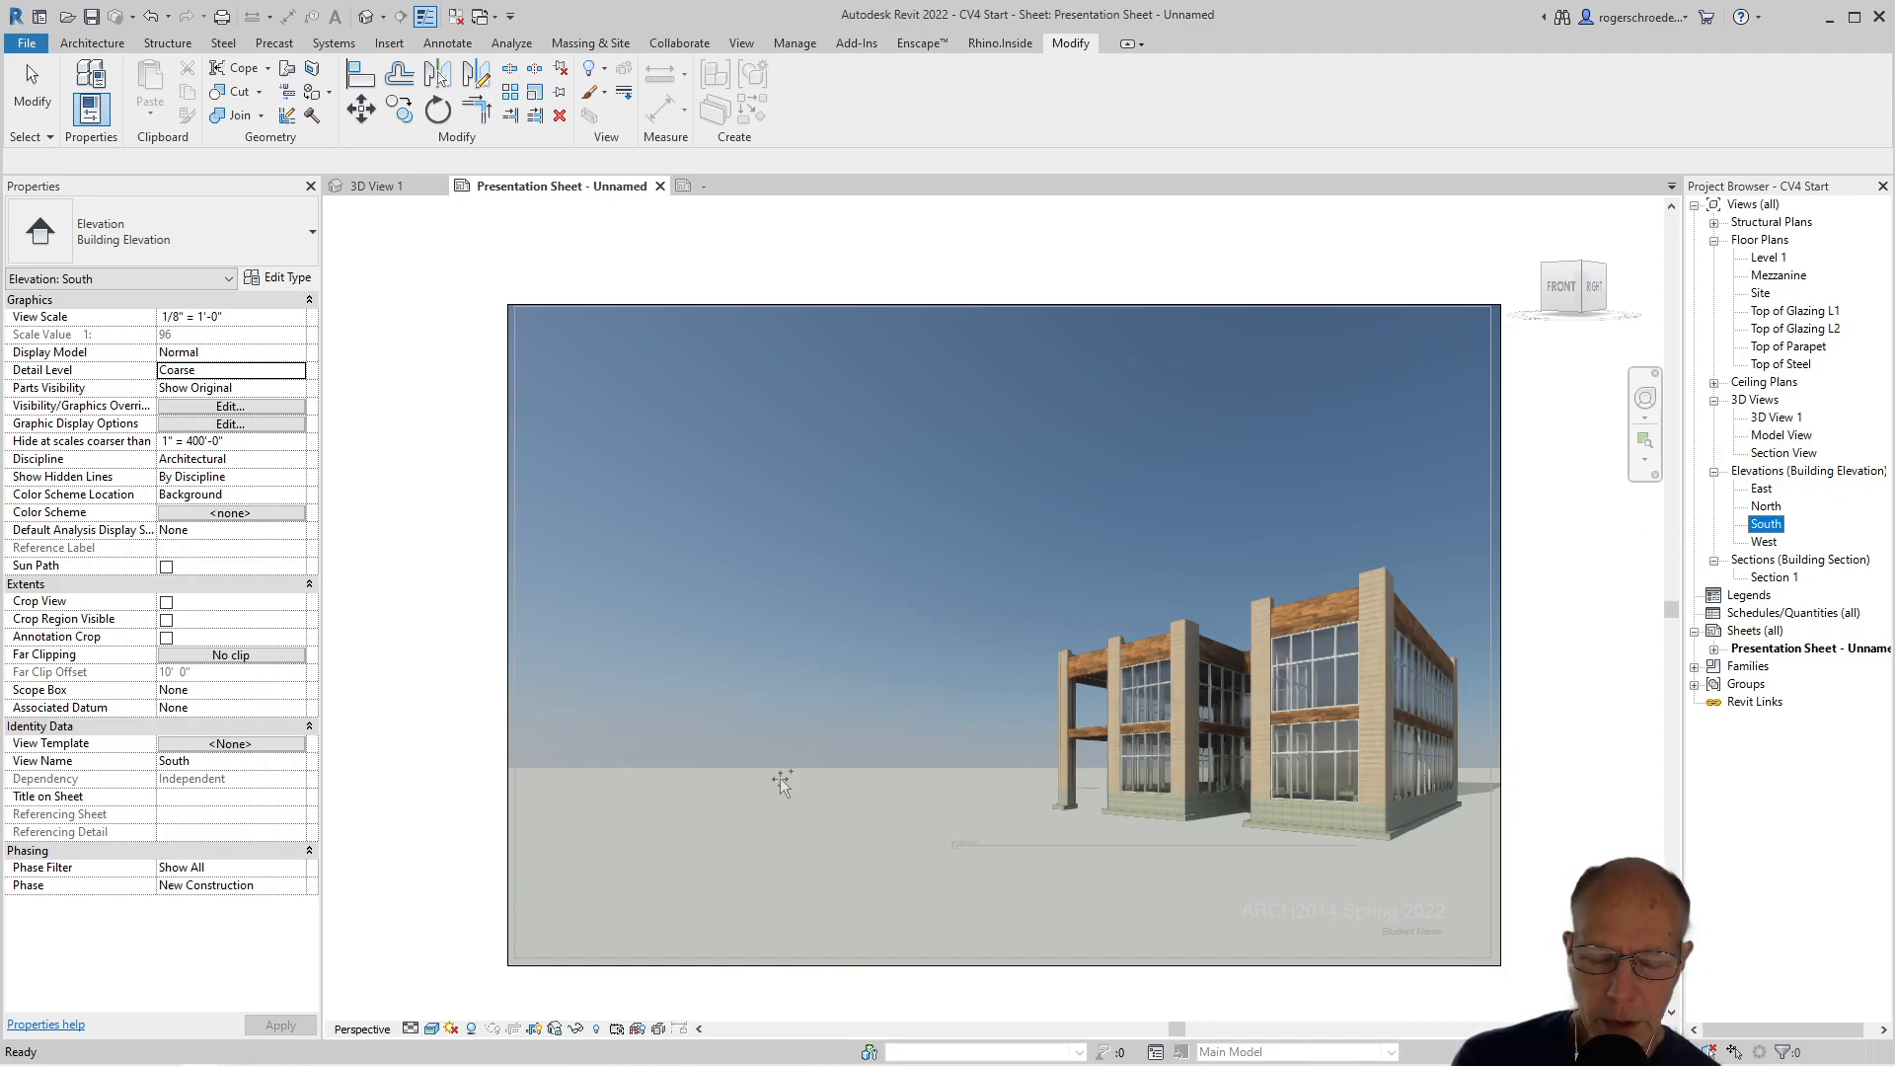
pyautogui.click(381, 882)
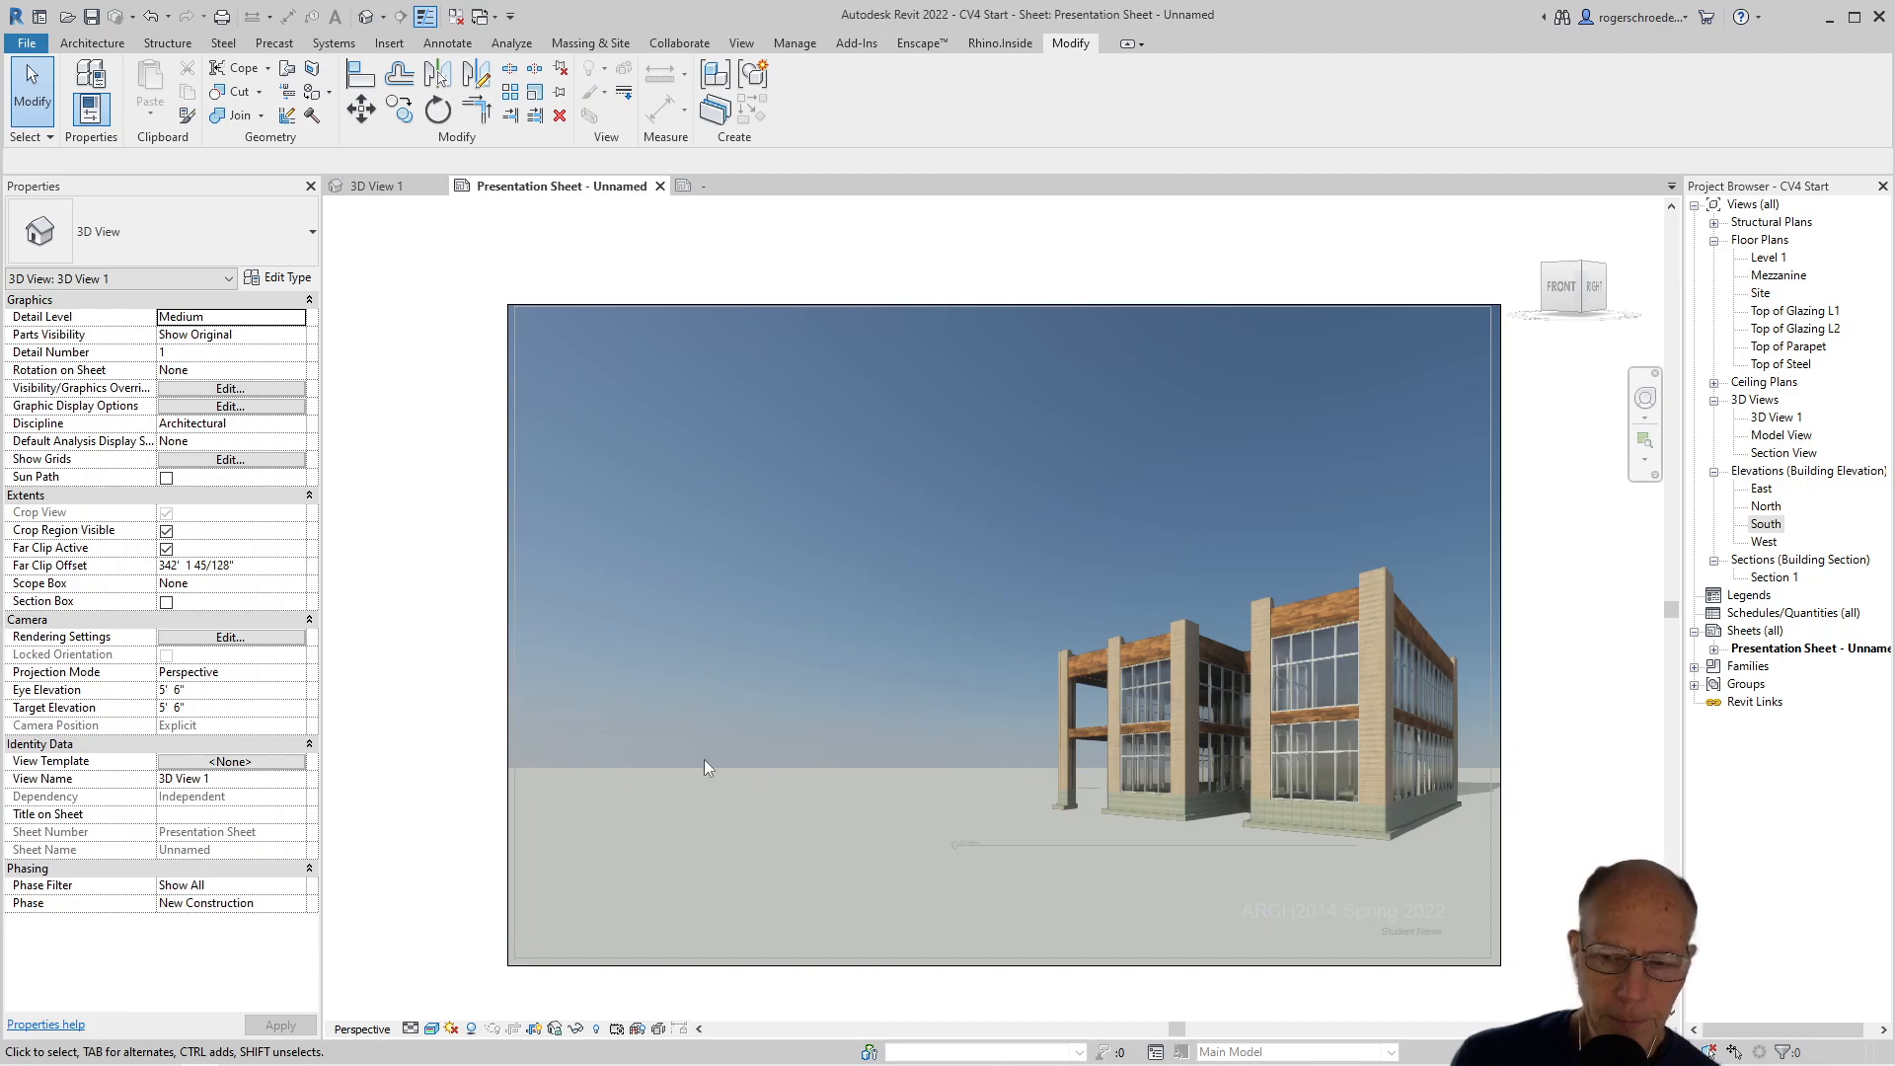
pyautogui.click(1766, 524)
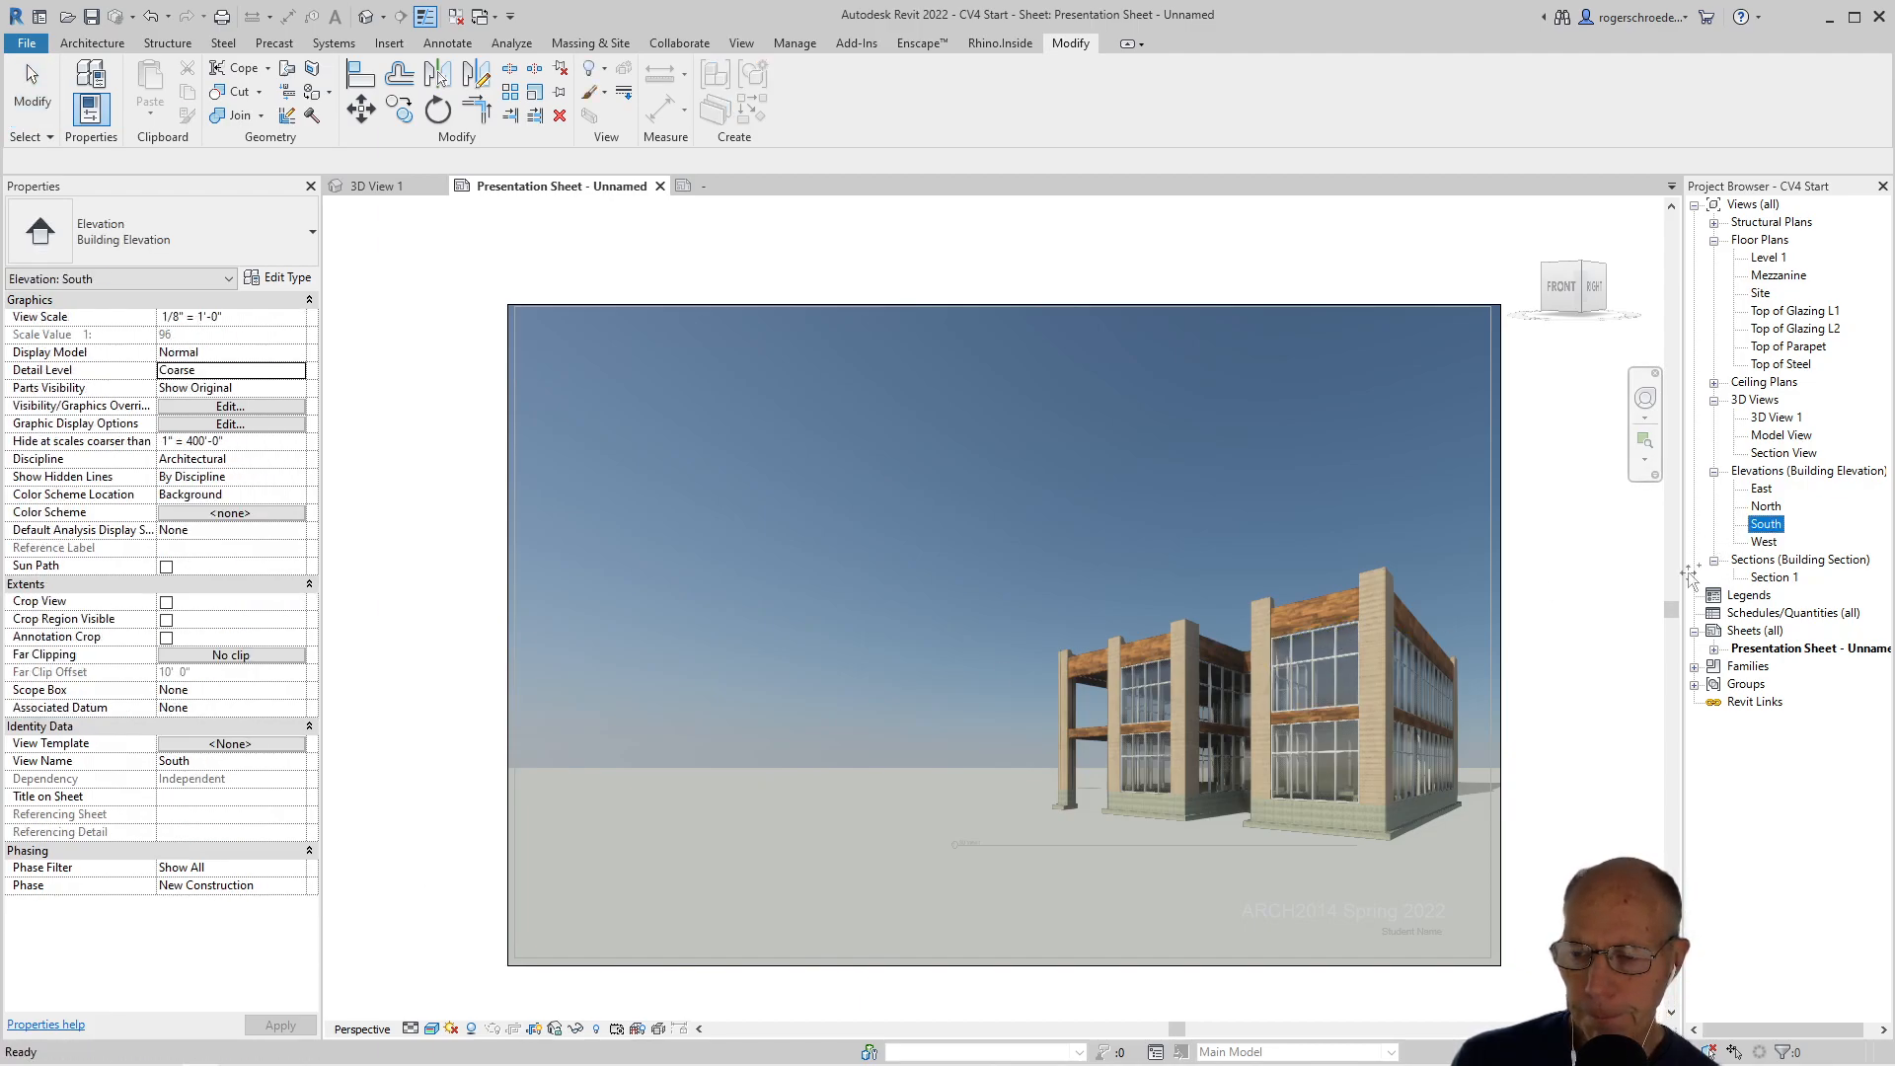
pyautogui.rightClick(671, 647)
pyautogui.click(712, 744)
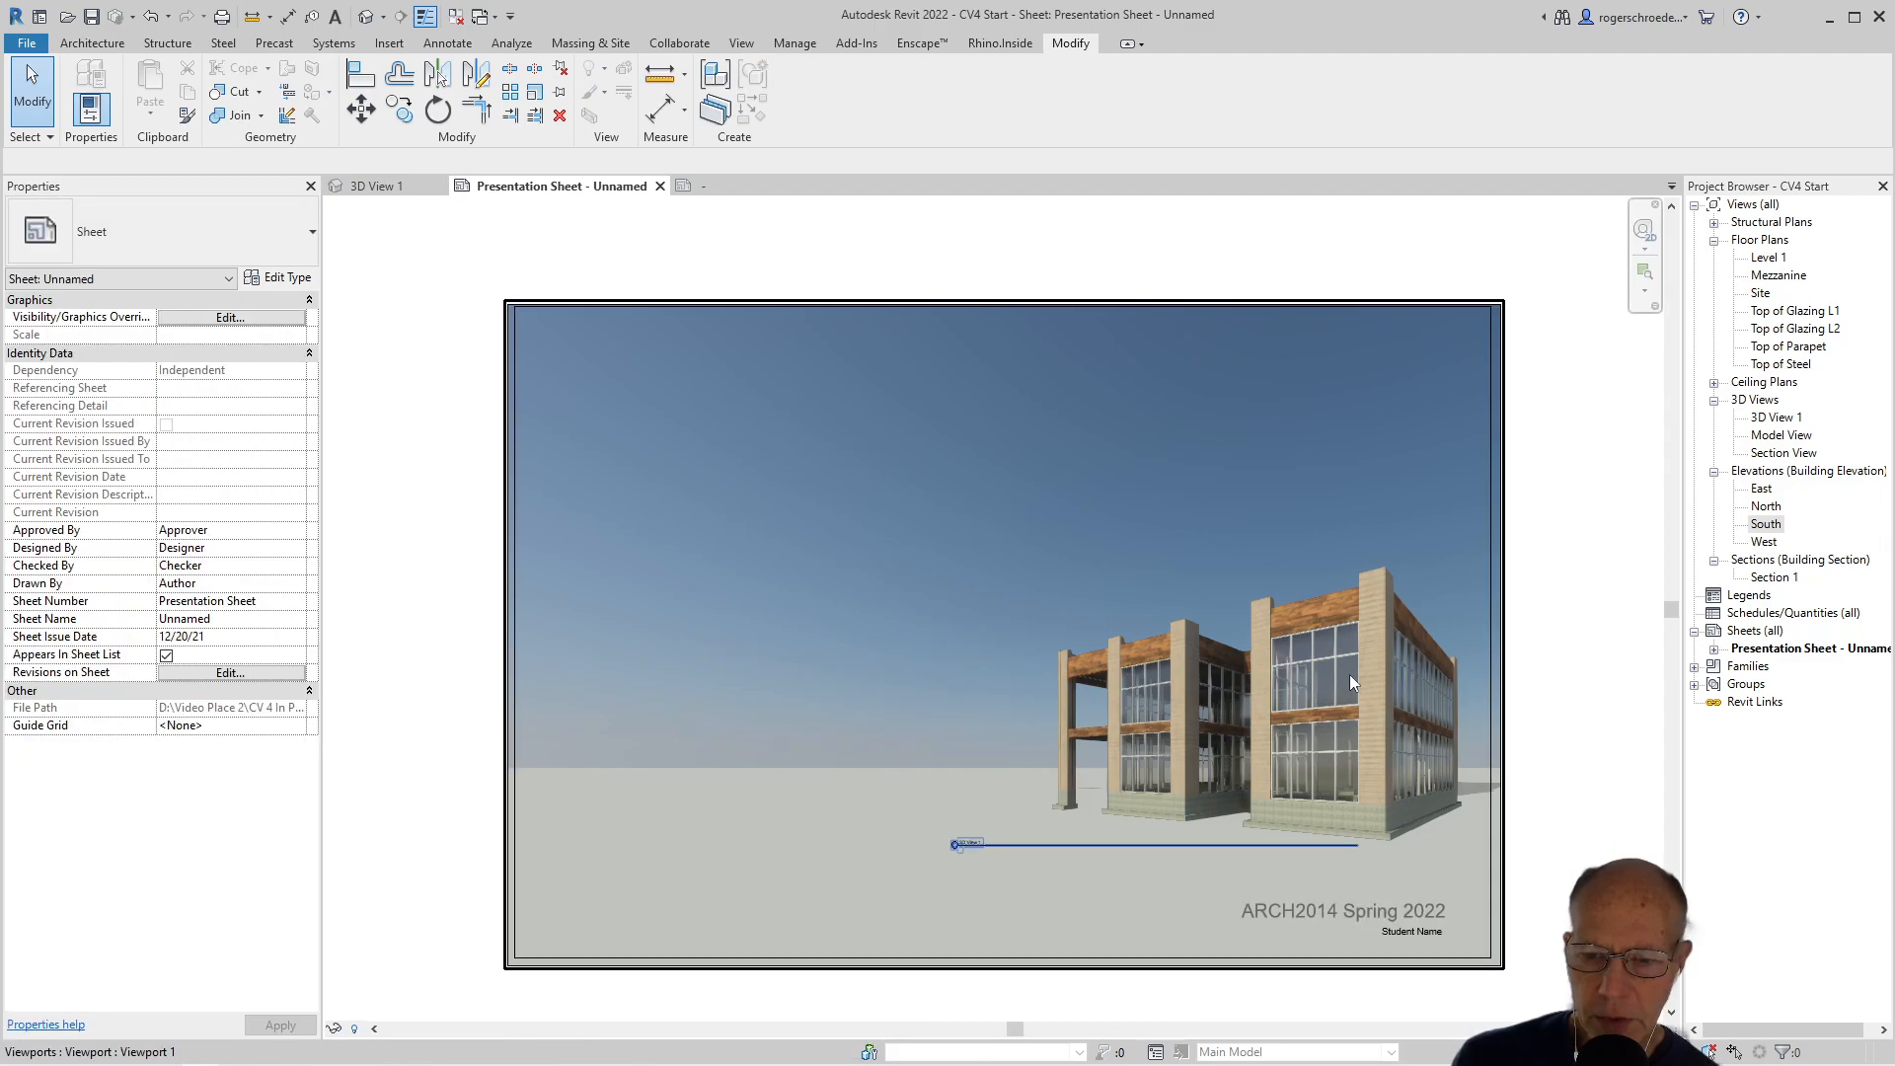
# Place the South elevation on the sheet beside the perspective and activate its view
pyautogui.moveTo(1766, 524); pyautogui.dragTo(795, 752)
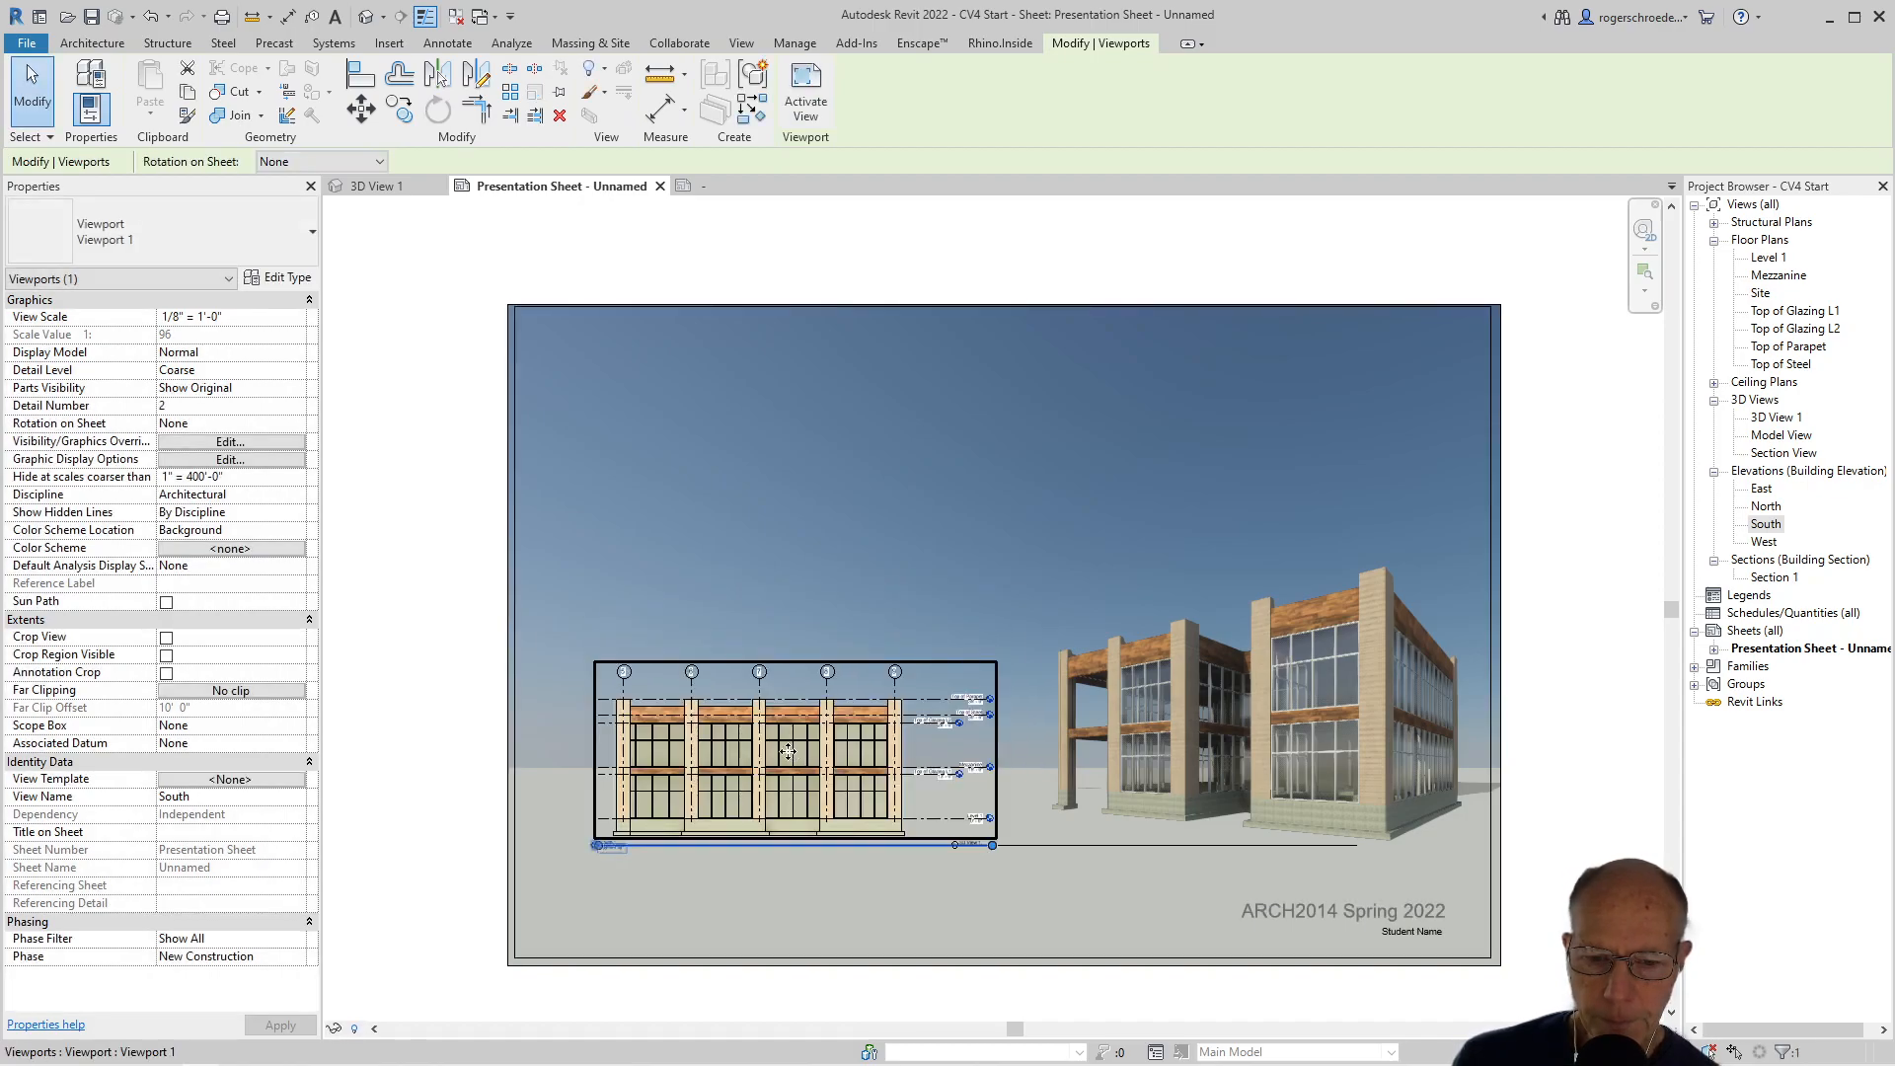
pyautogui.click(446, 784)
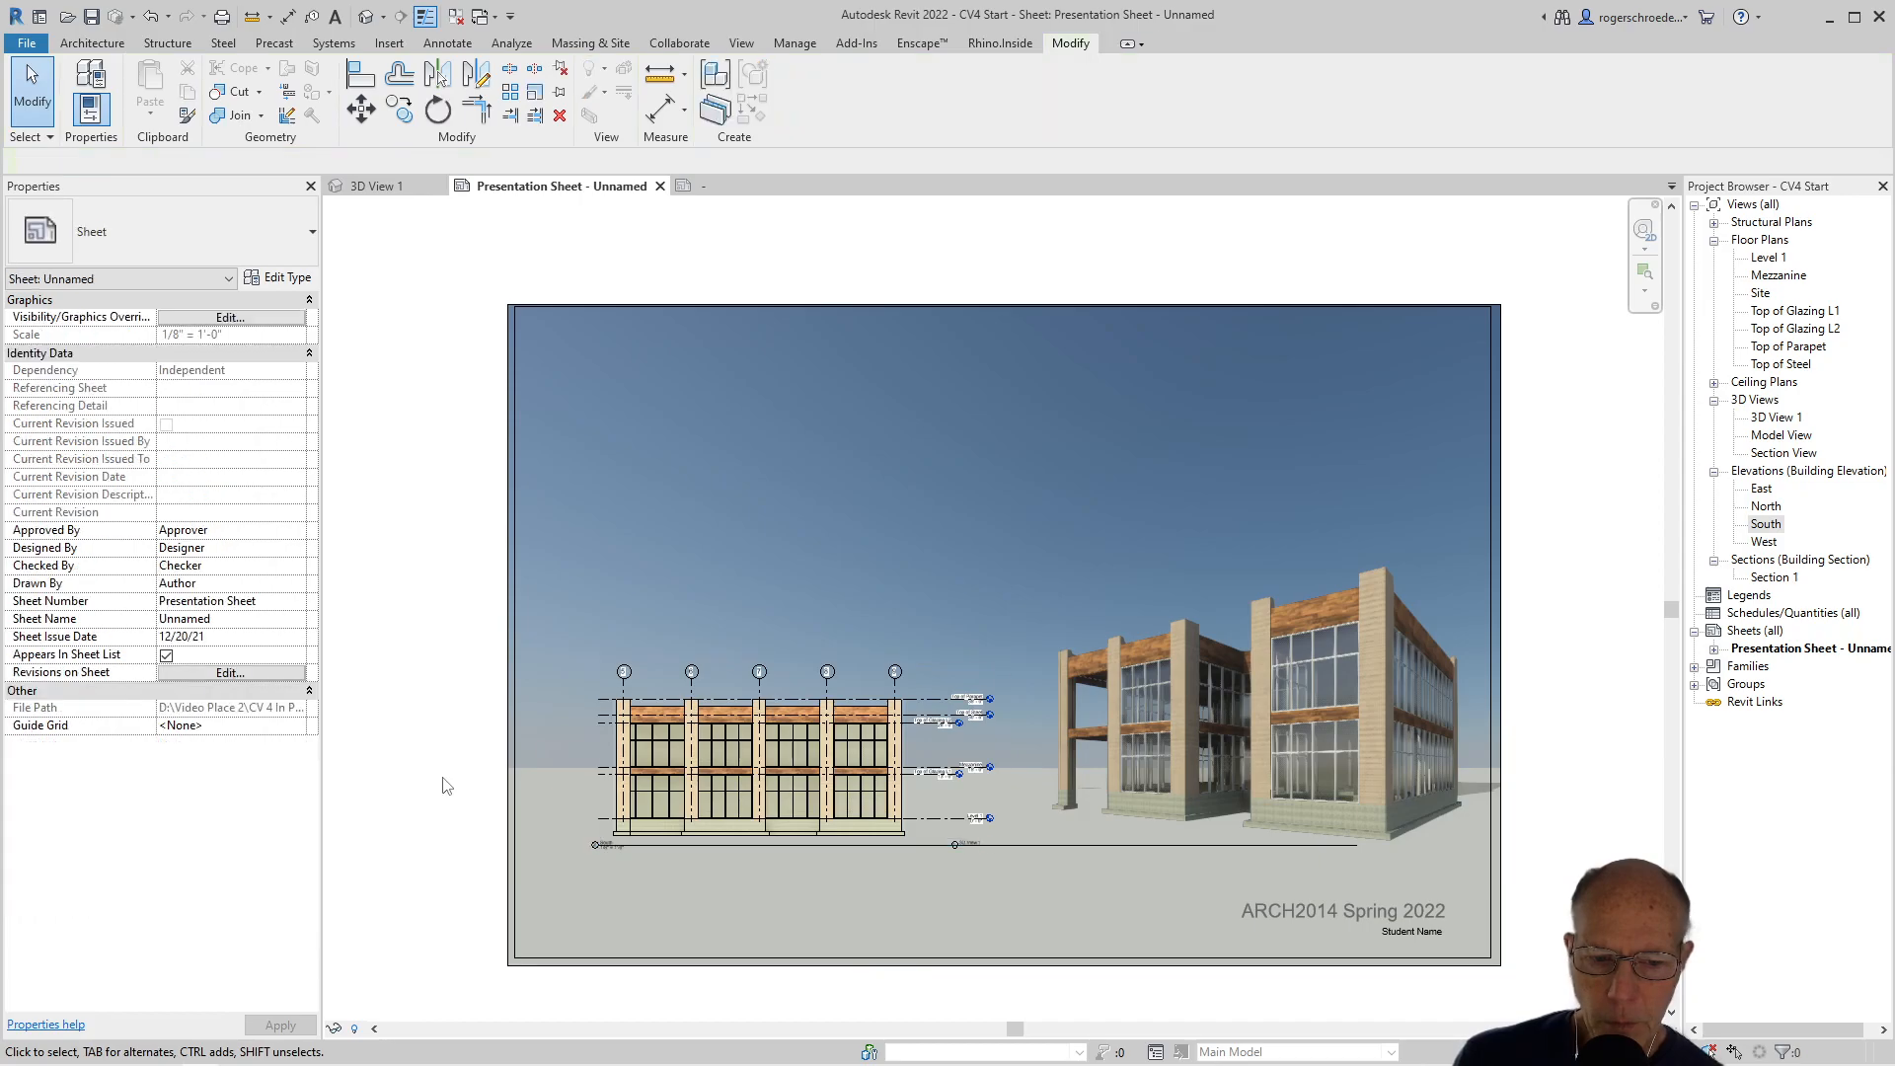
pyautogui.doubleClick(734, 705)
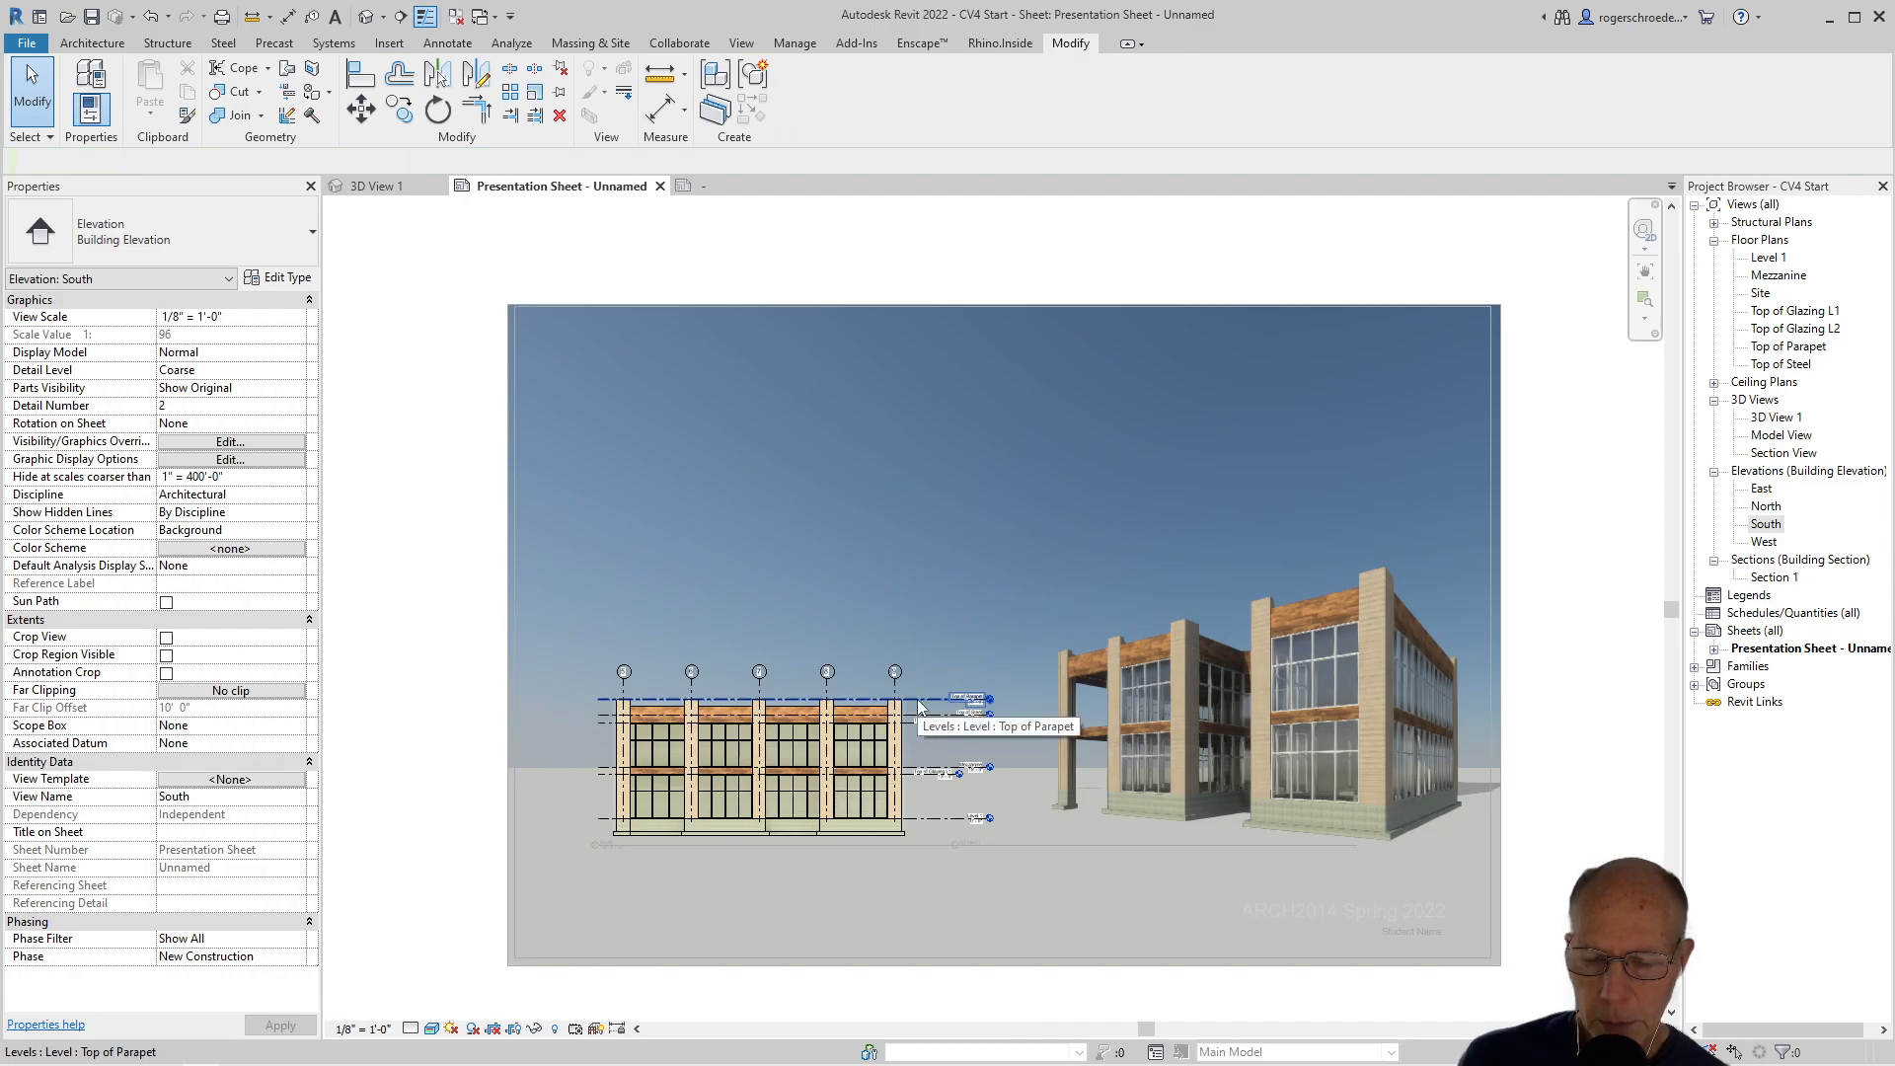
# Try hiding only the Top of Parapet level element in the South elevation, and undo it
pyautogui.rightClick(916, 699)
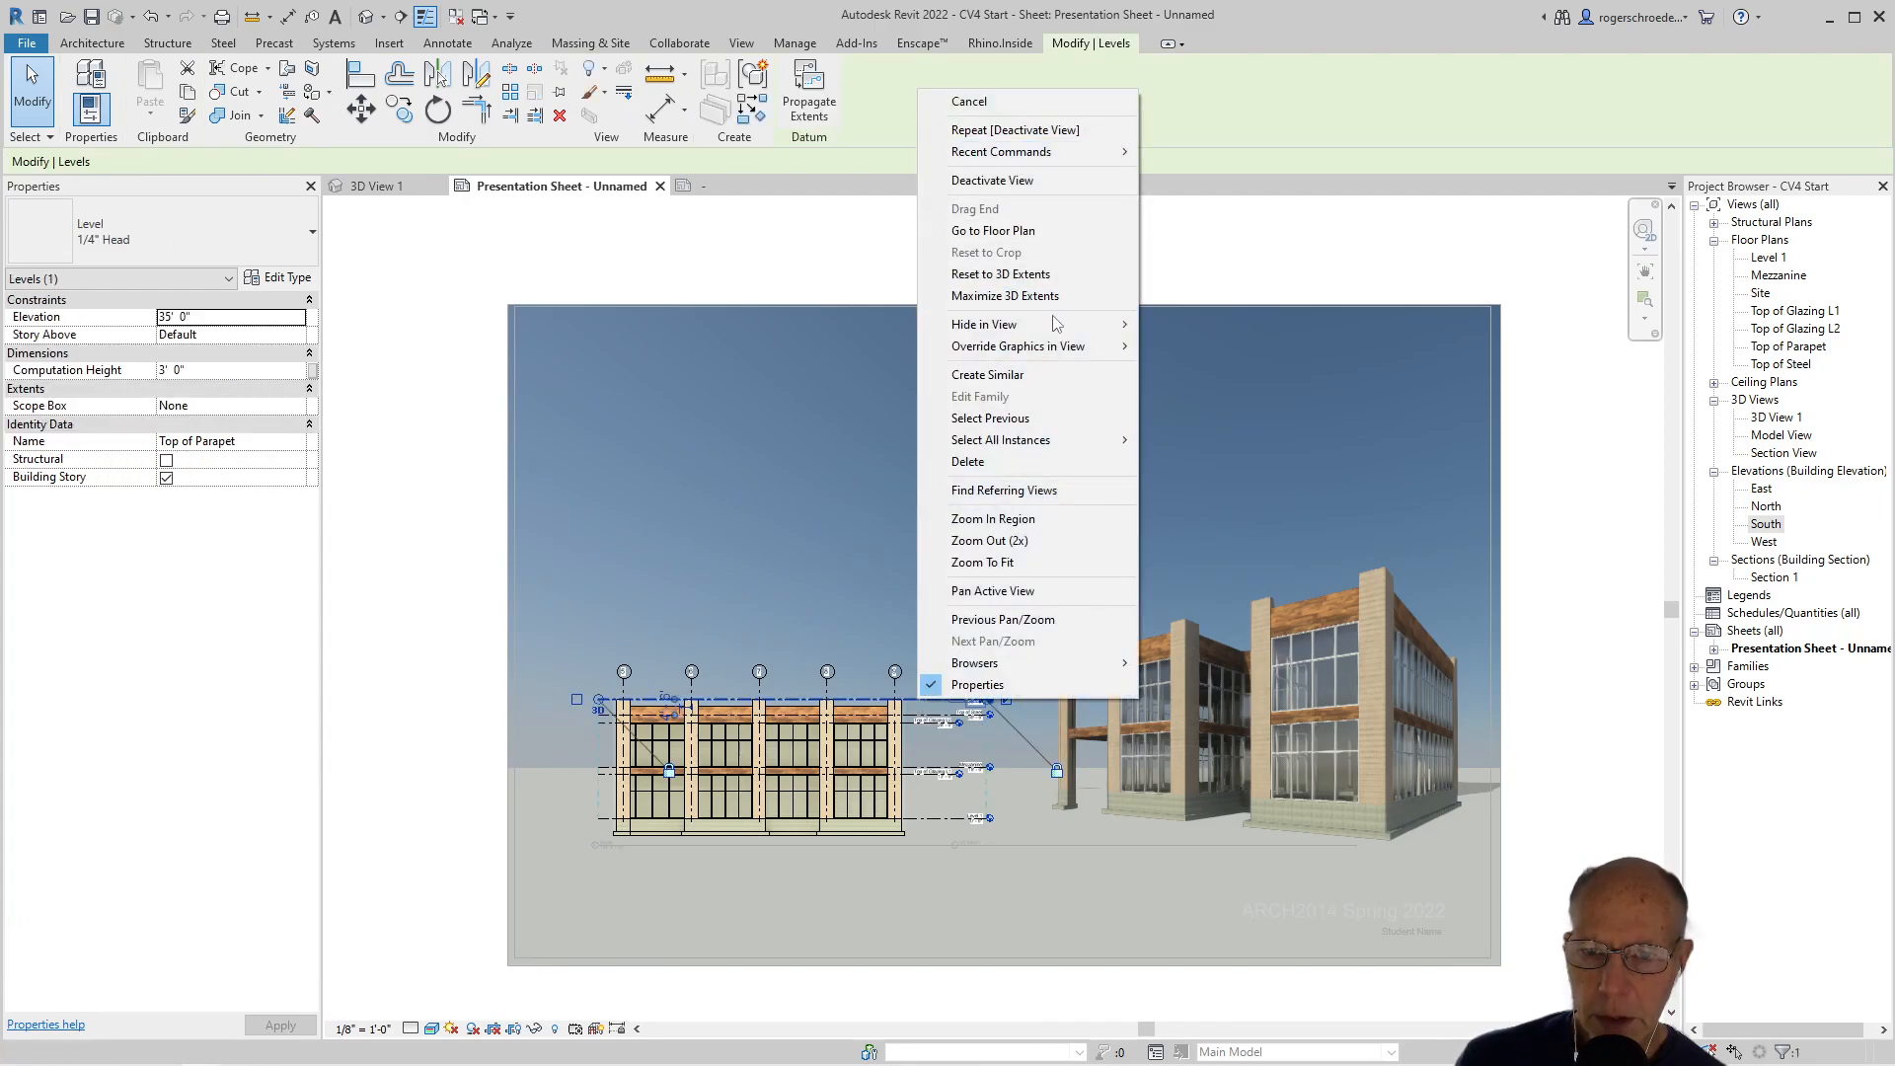
pyautogui.moveTo(1052, 324)
pyautogui.click(1174, 323)
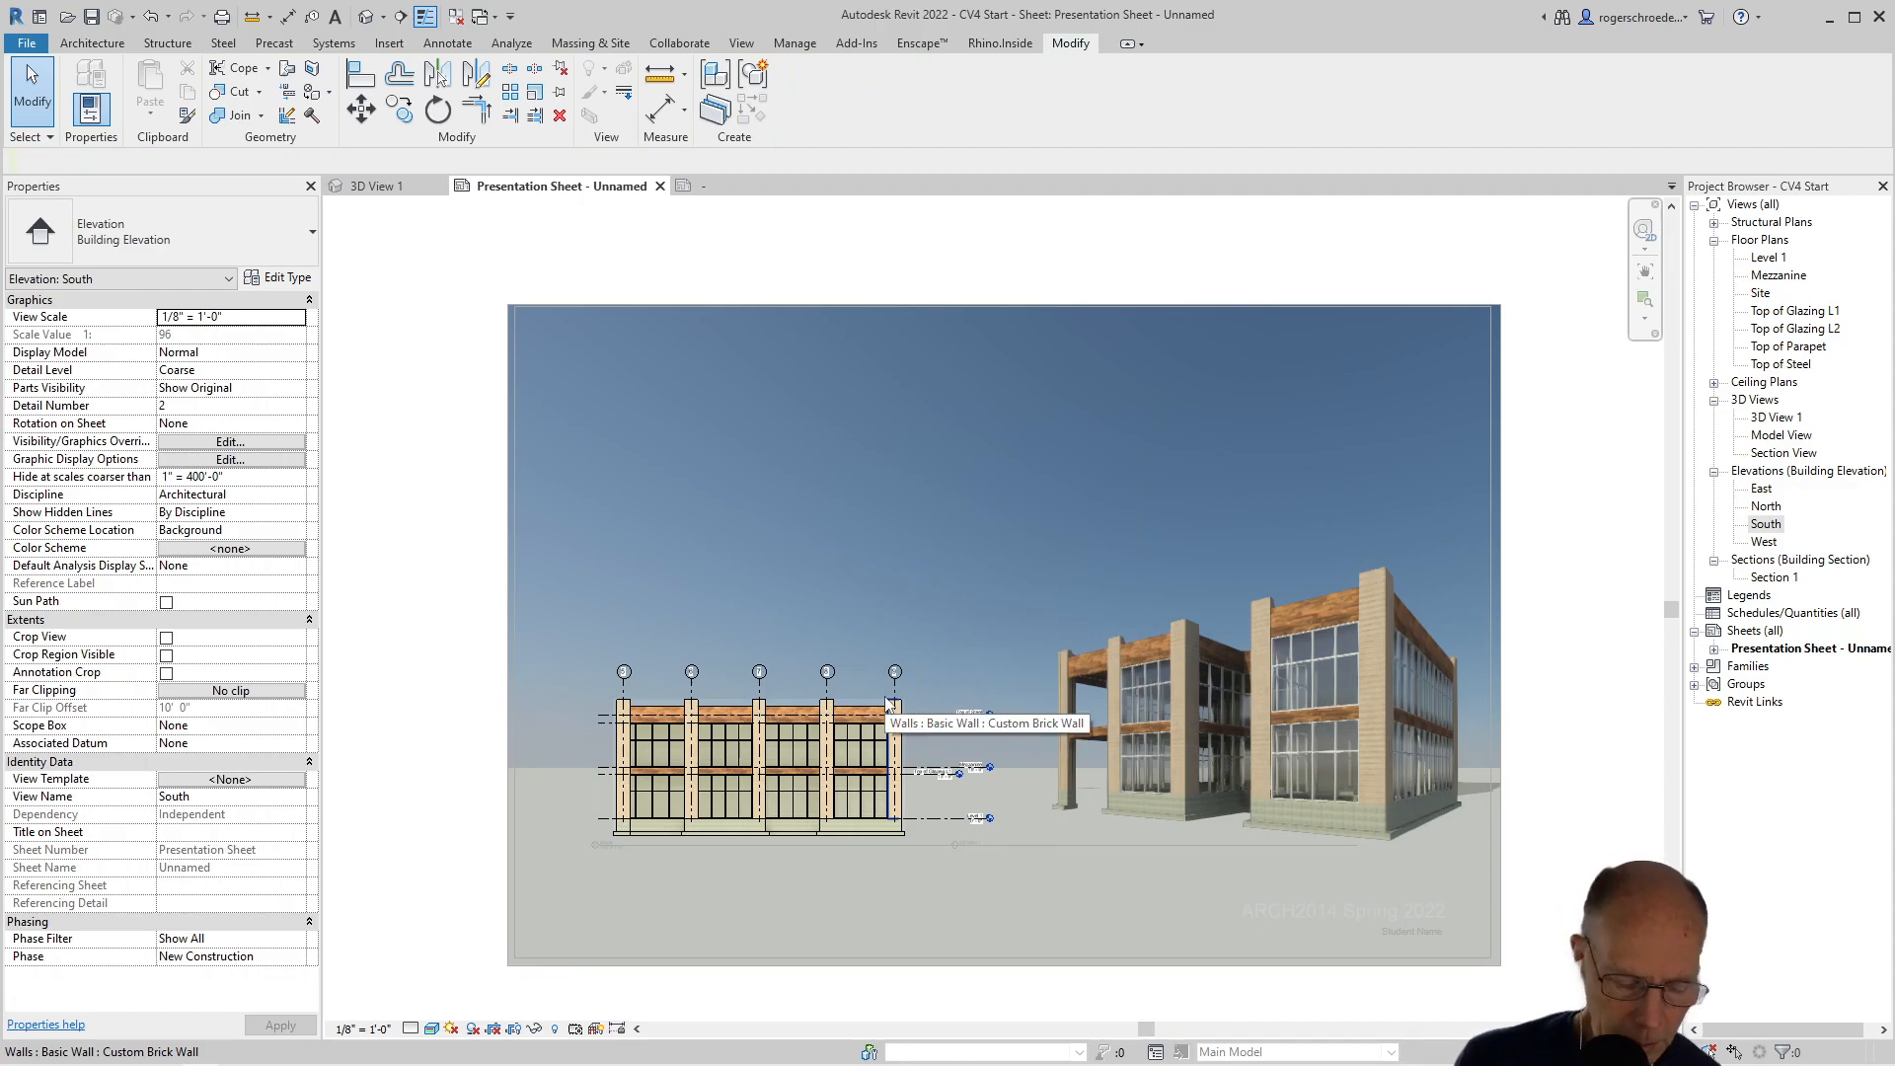
pyautogui.hotkey('ctrl', 'z')
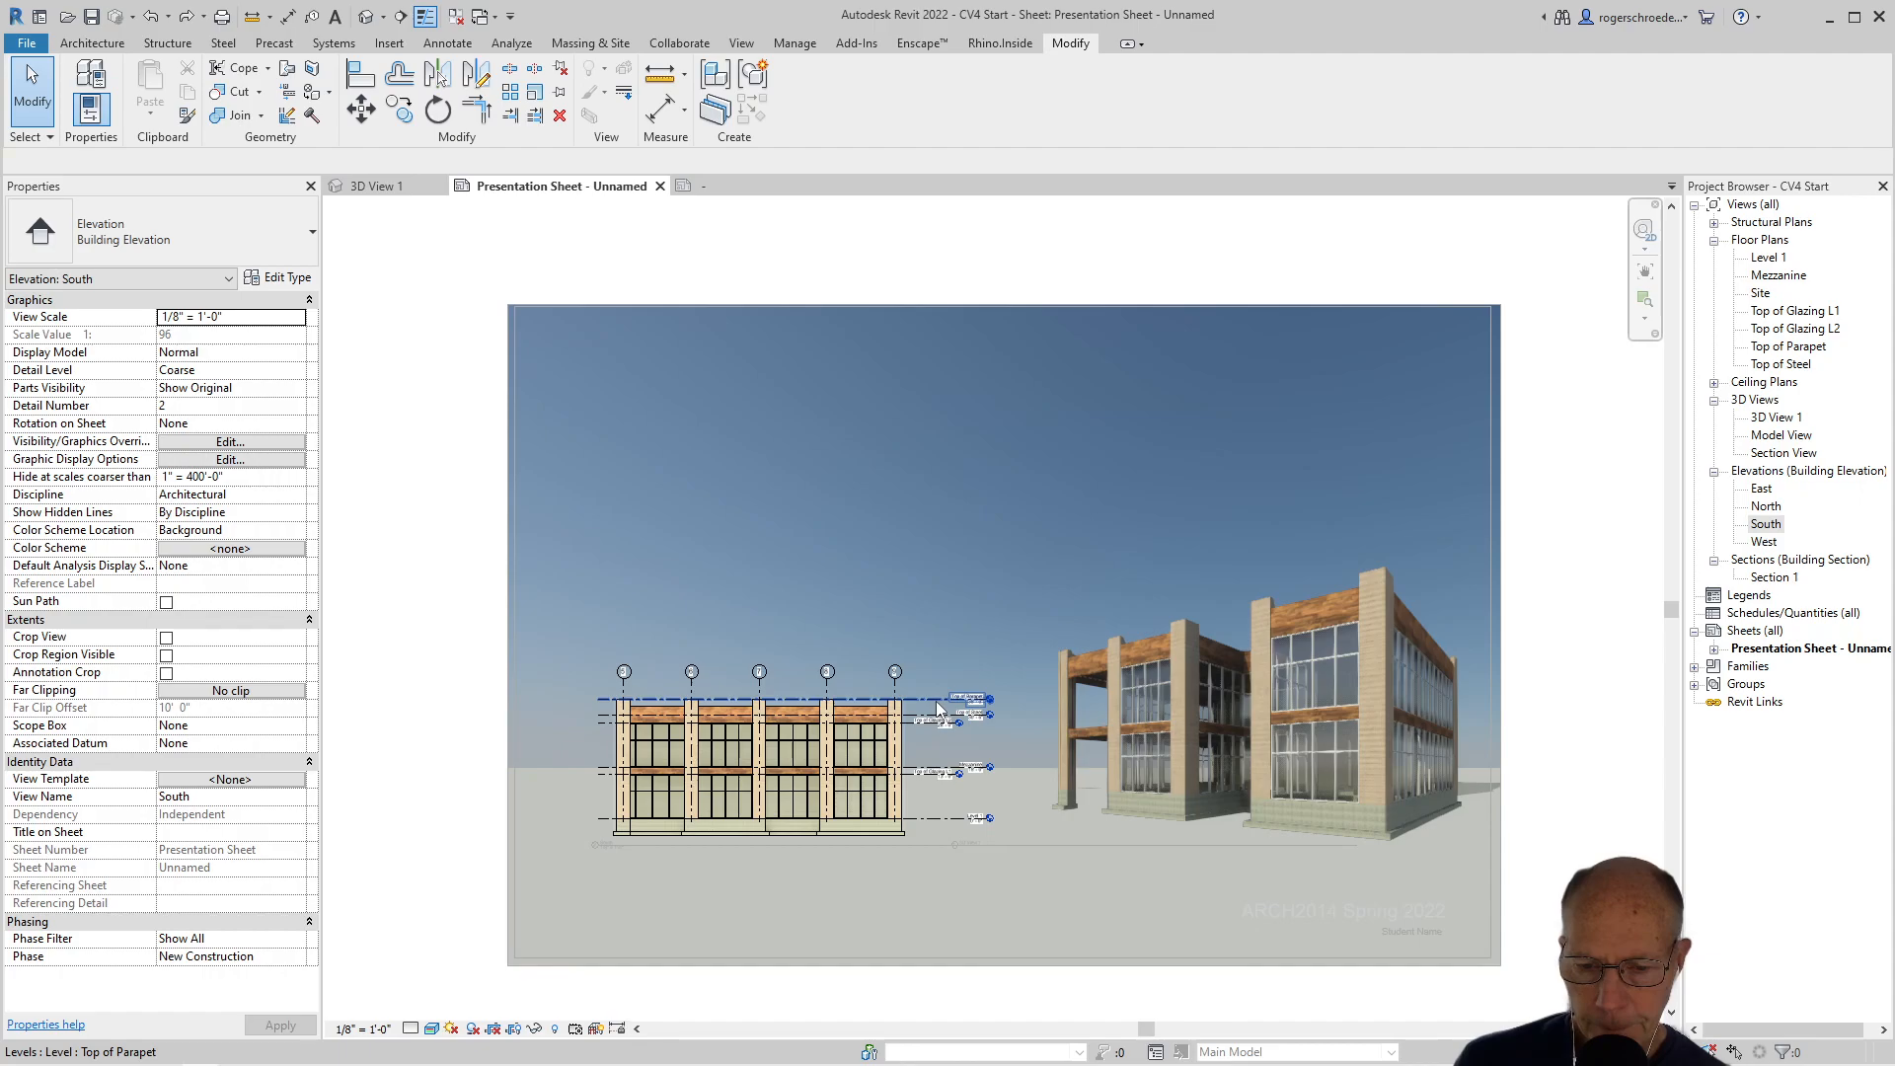
# Hide the entire level and grid categories in the South elevation view
pyautogui.rightClick(933, 698)
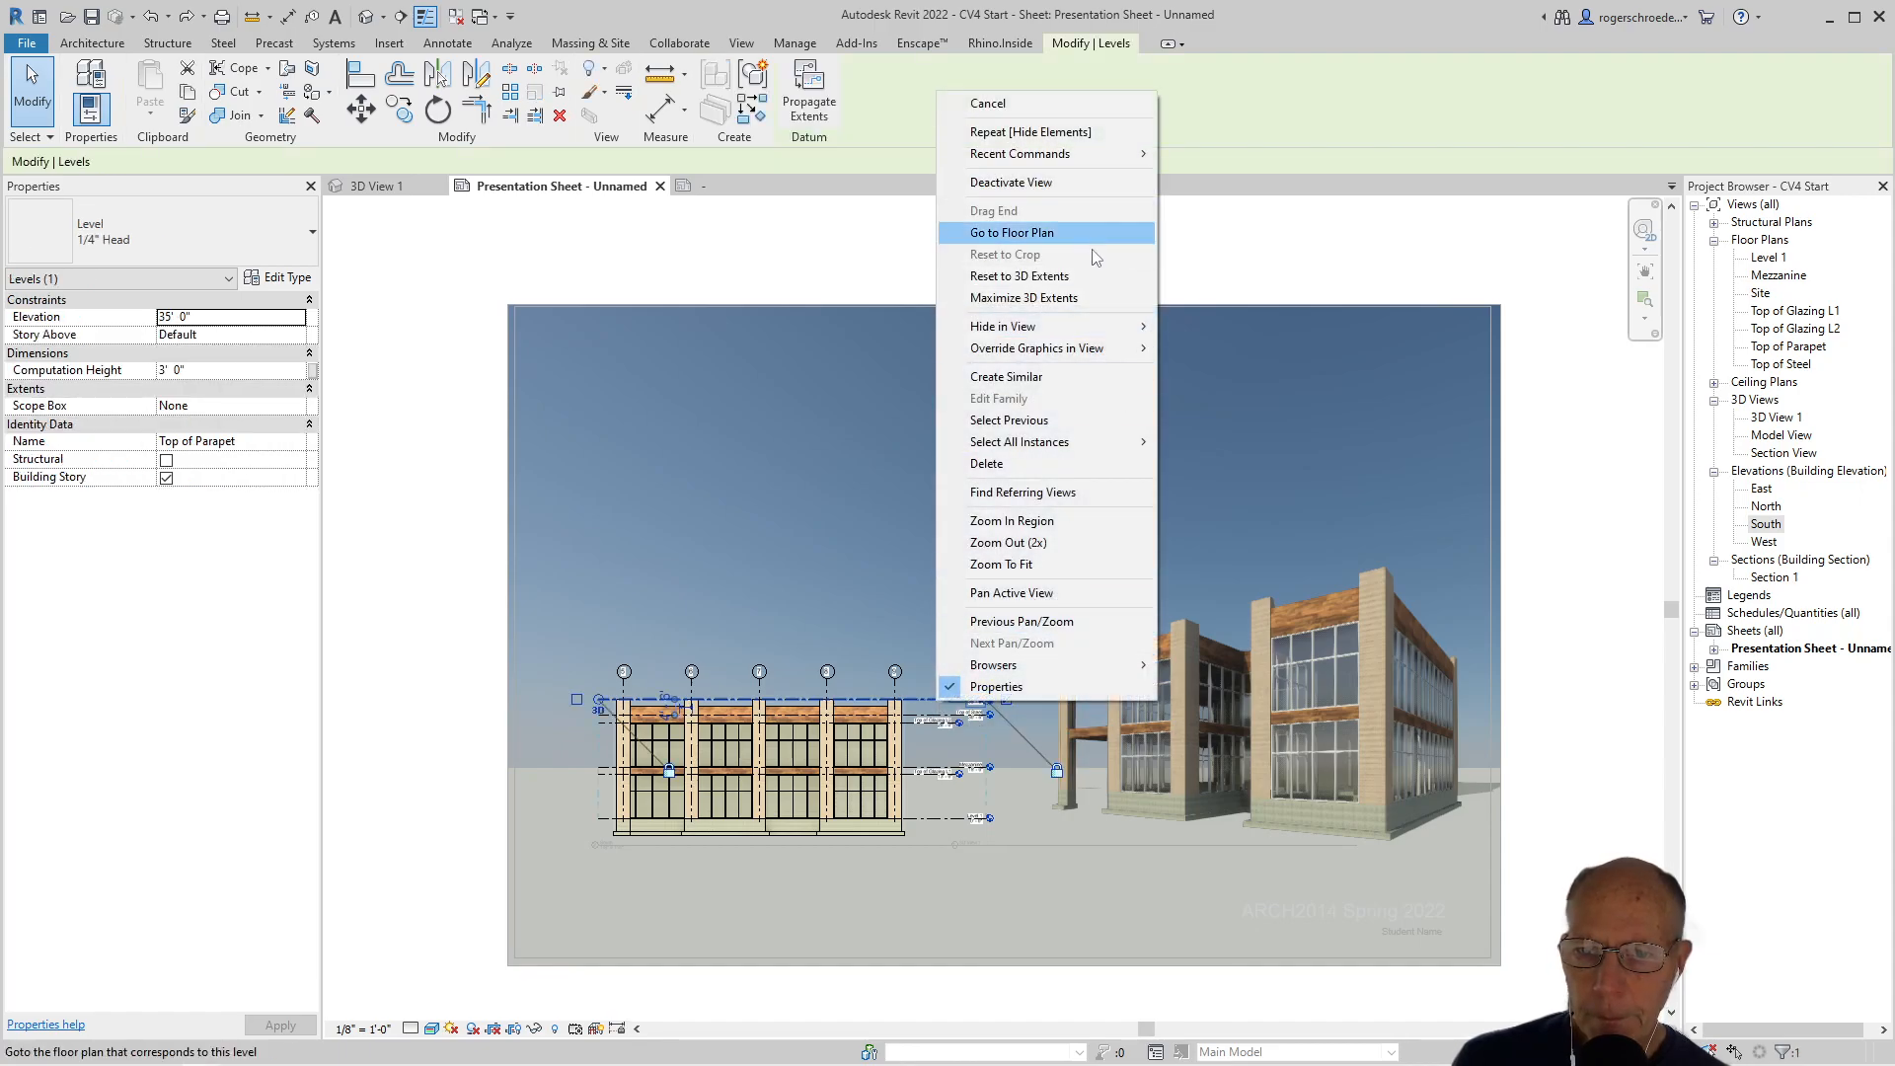
pyautogui.moveTo(1150, 328)
pyautogui.click(1199, 349)
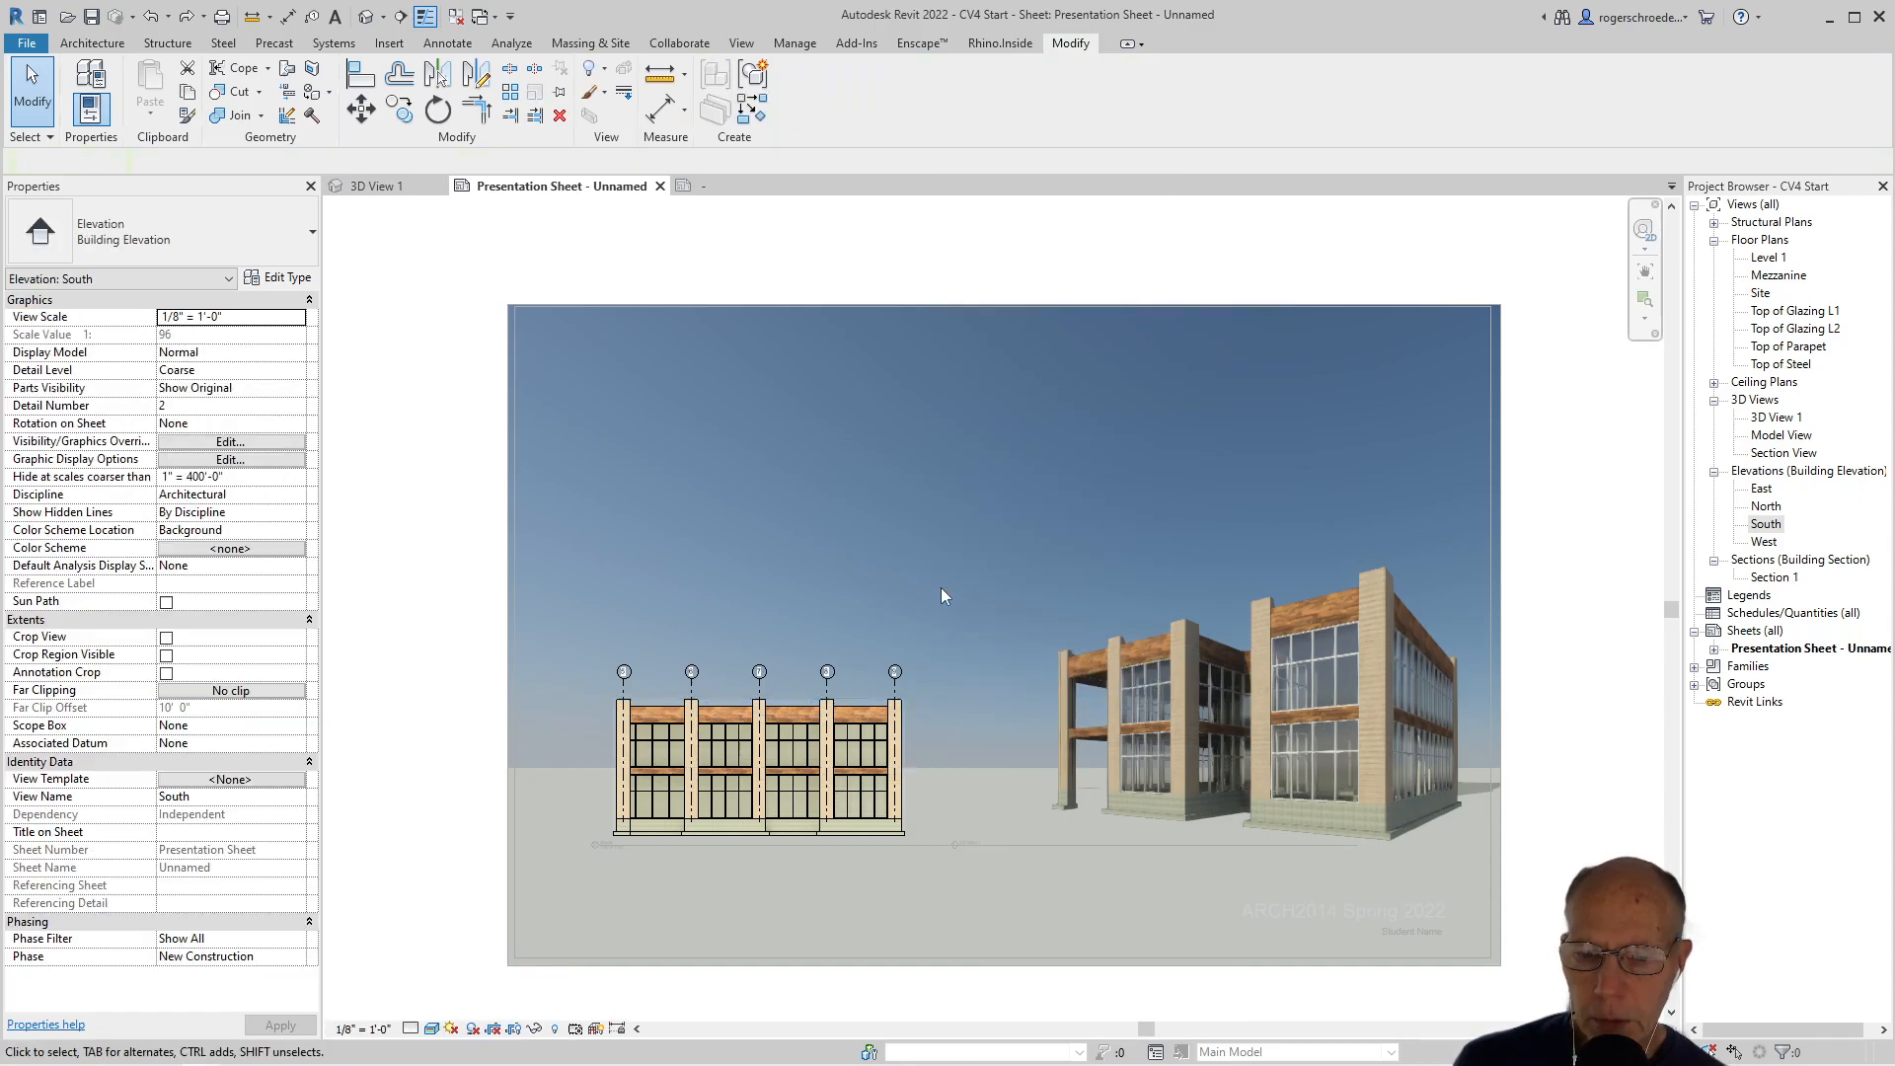
pyautogui.click(894, 697)
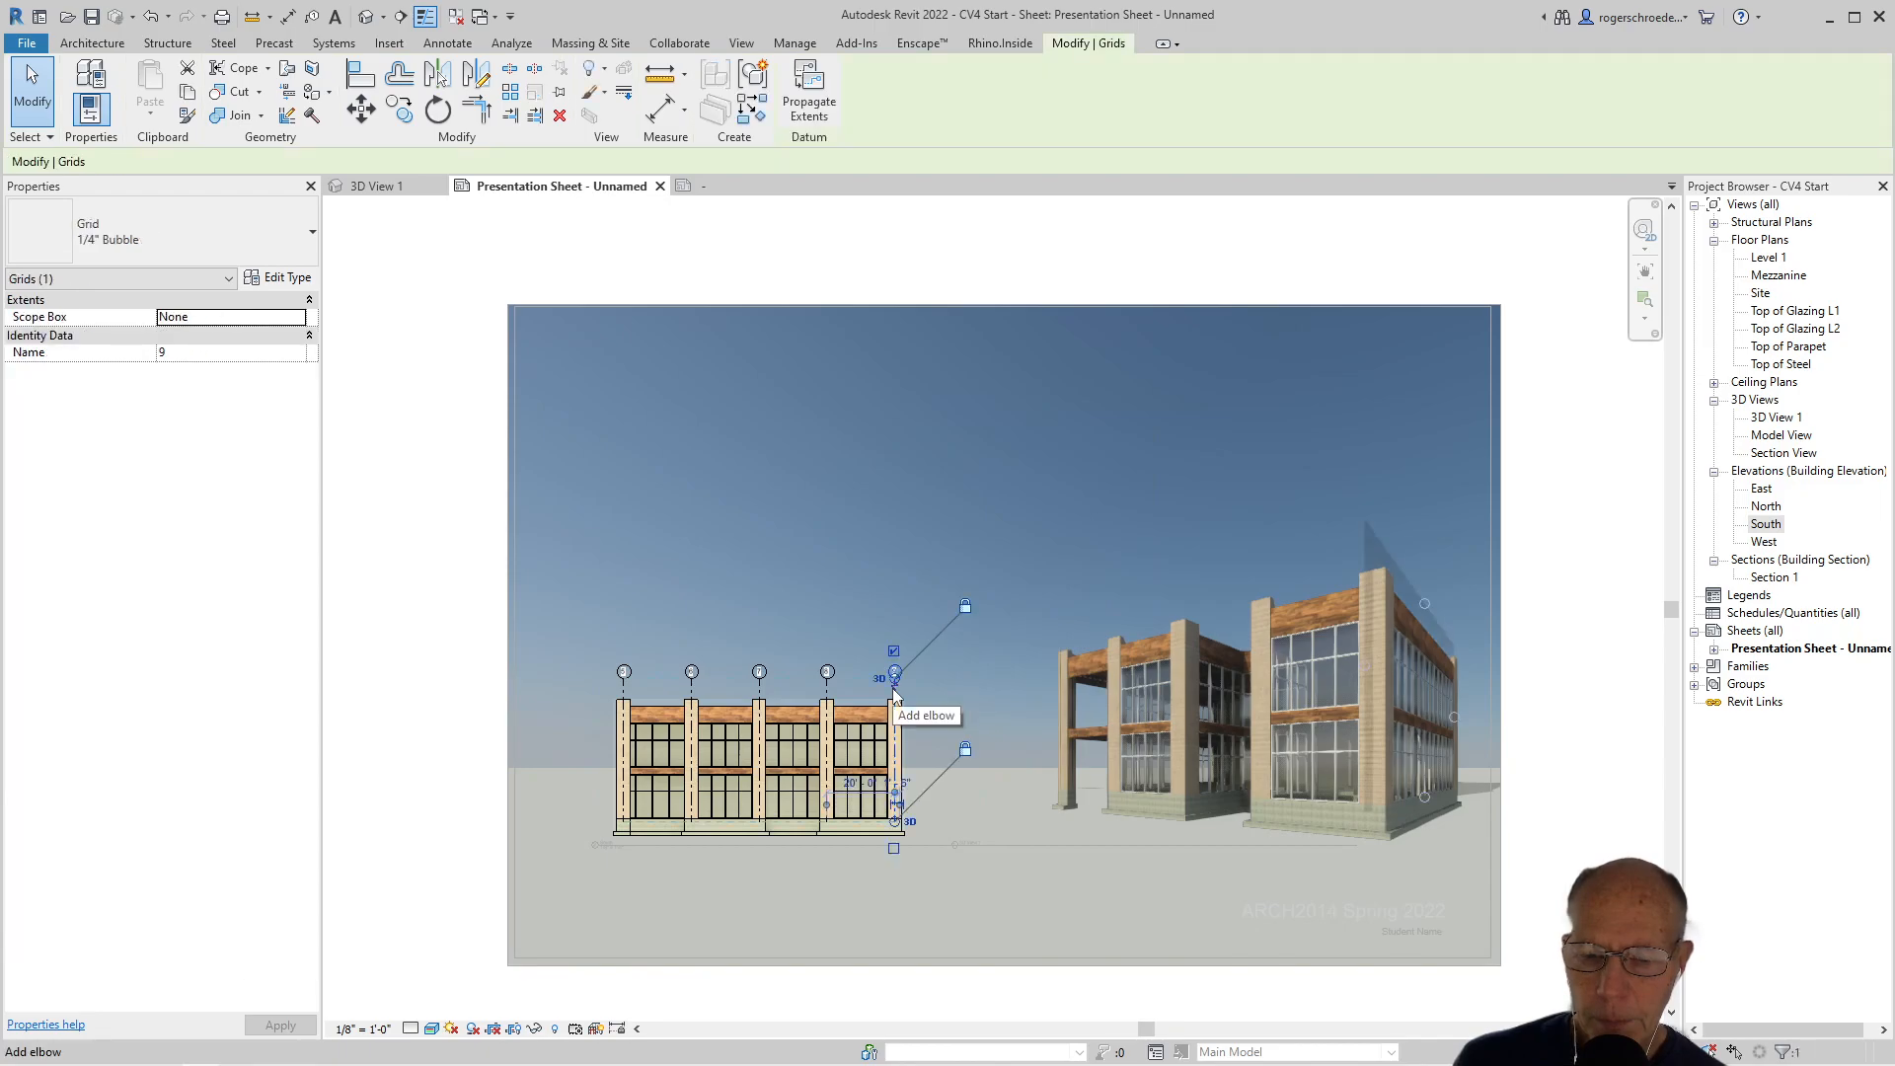
pyautogui.rightClick(894, 697)
pyautogui.moveTo(1022, 314)
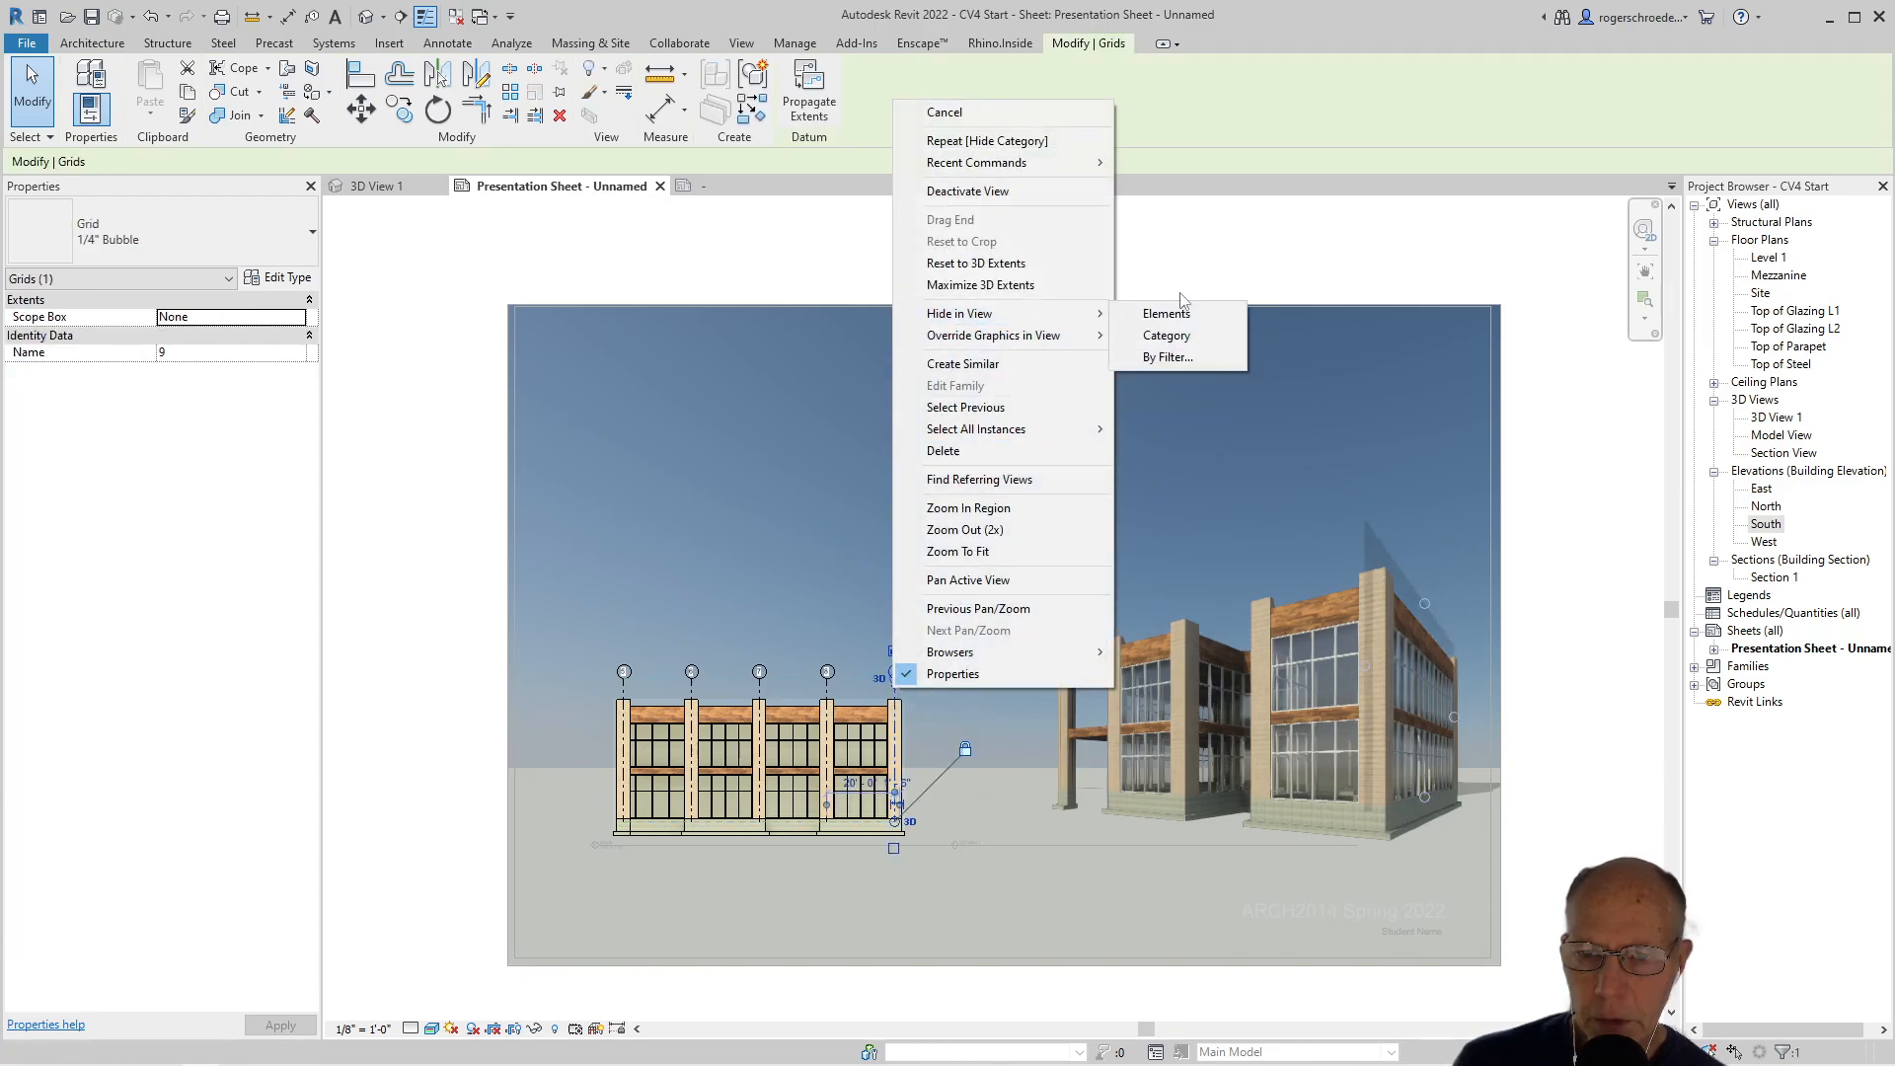
pyautogui.click(1182, 335)
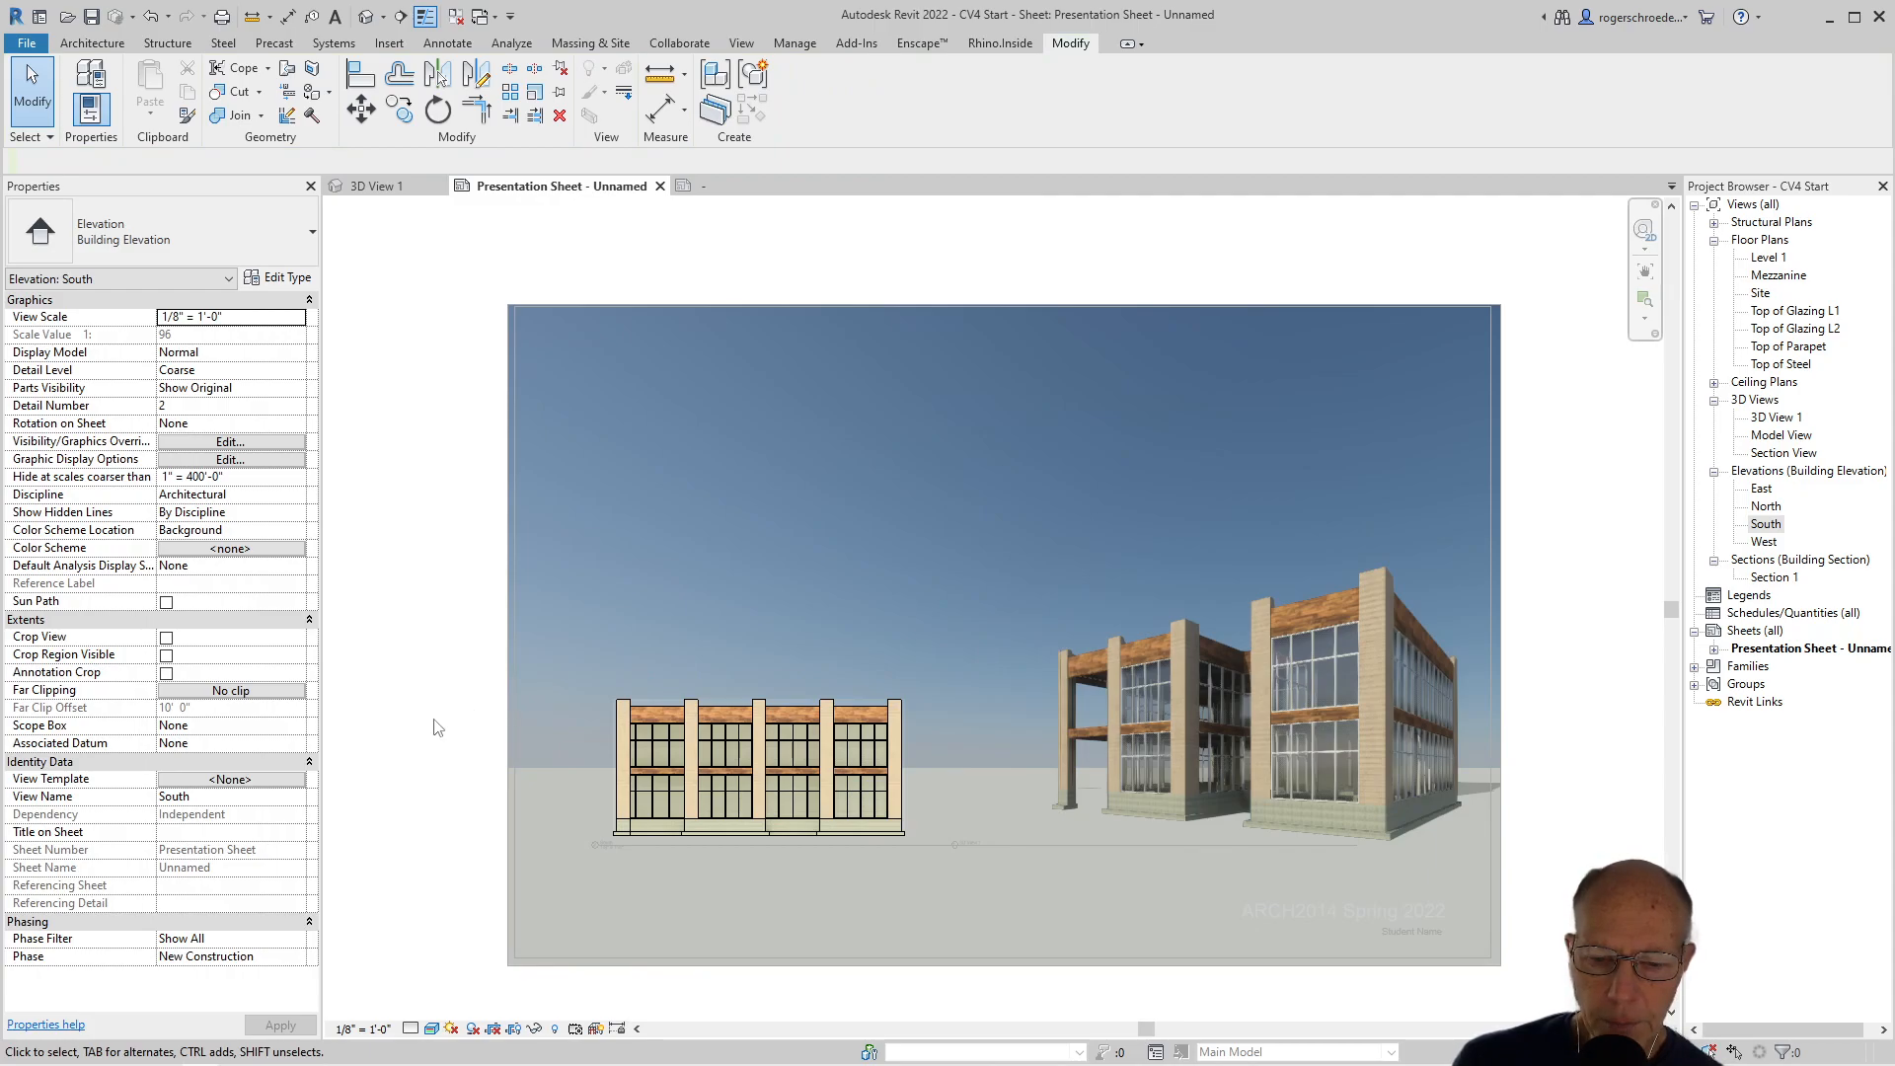
# Deactivate the South elevation view and delete its viewport from the sheet
pyautogui.rightClick(628, 745)
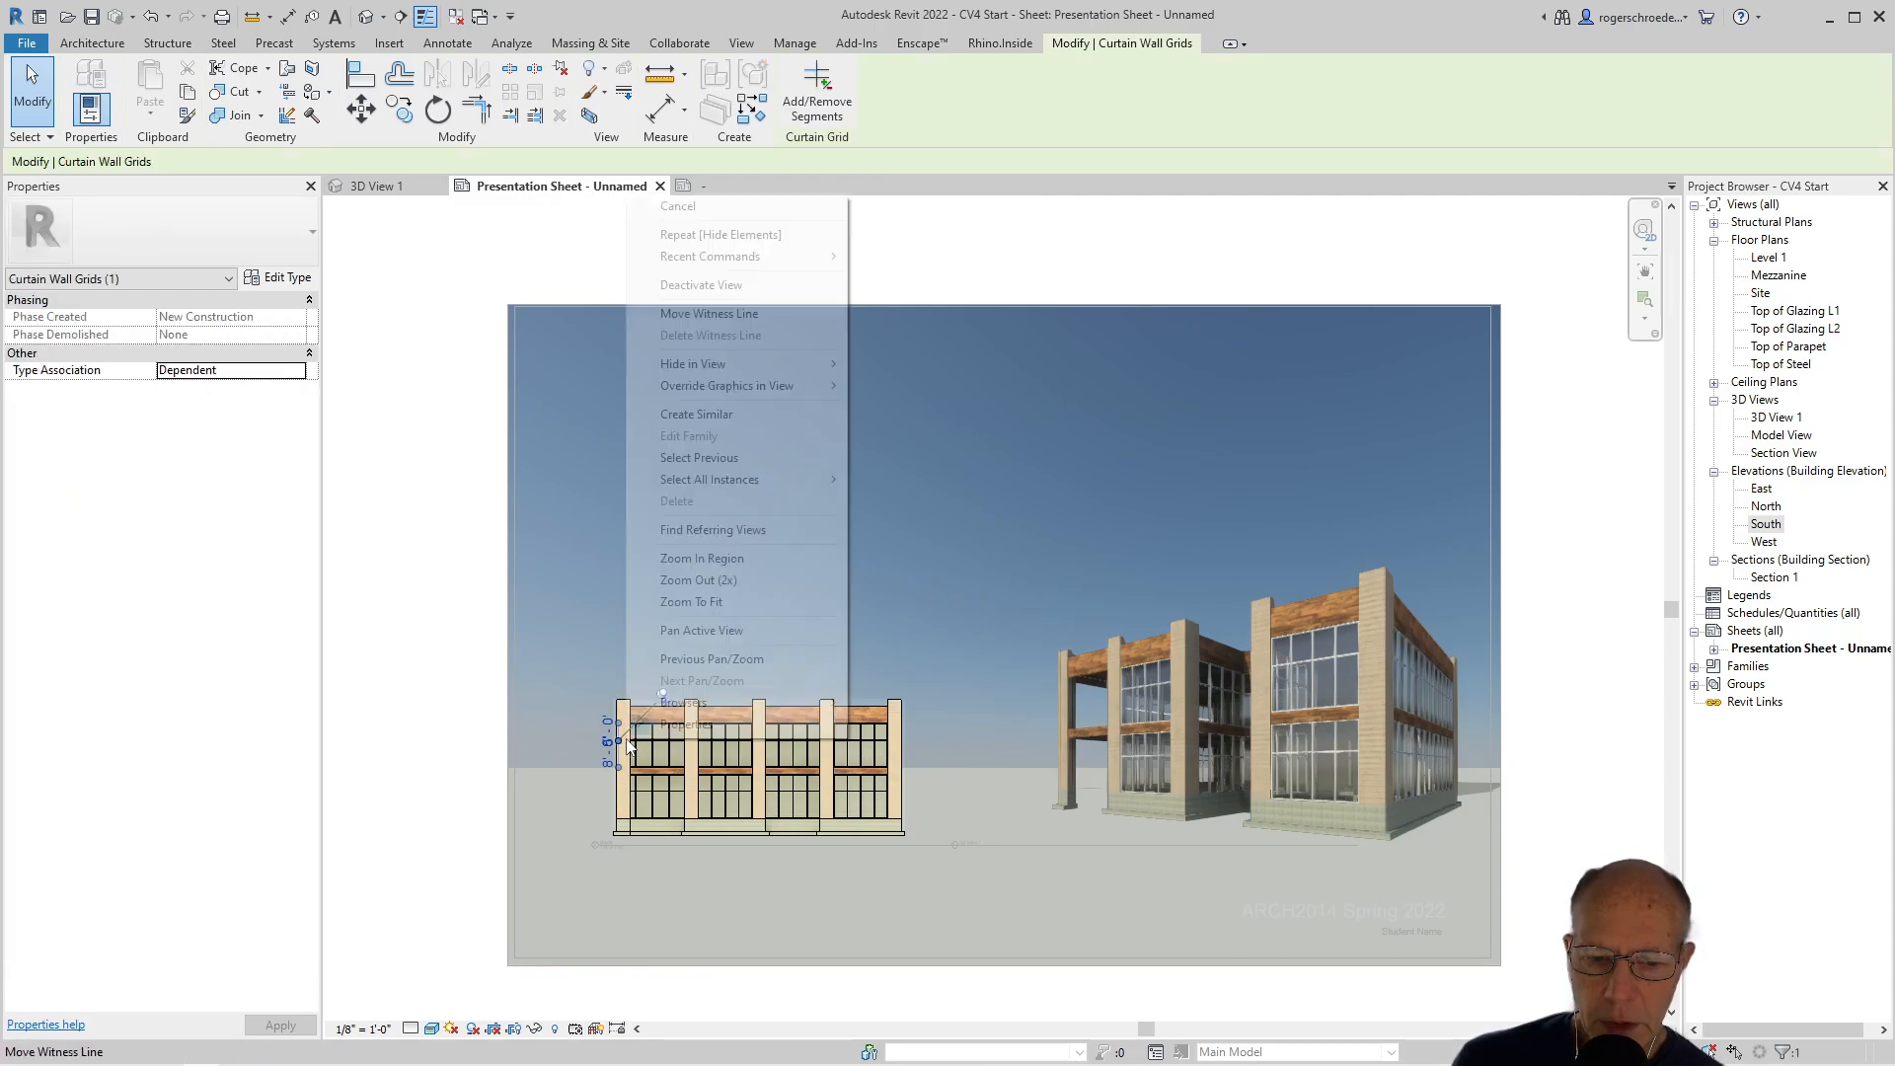
pyautogui.click(772, 292)
pyautogui.click(898, 732)
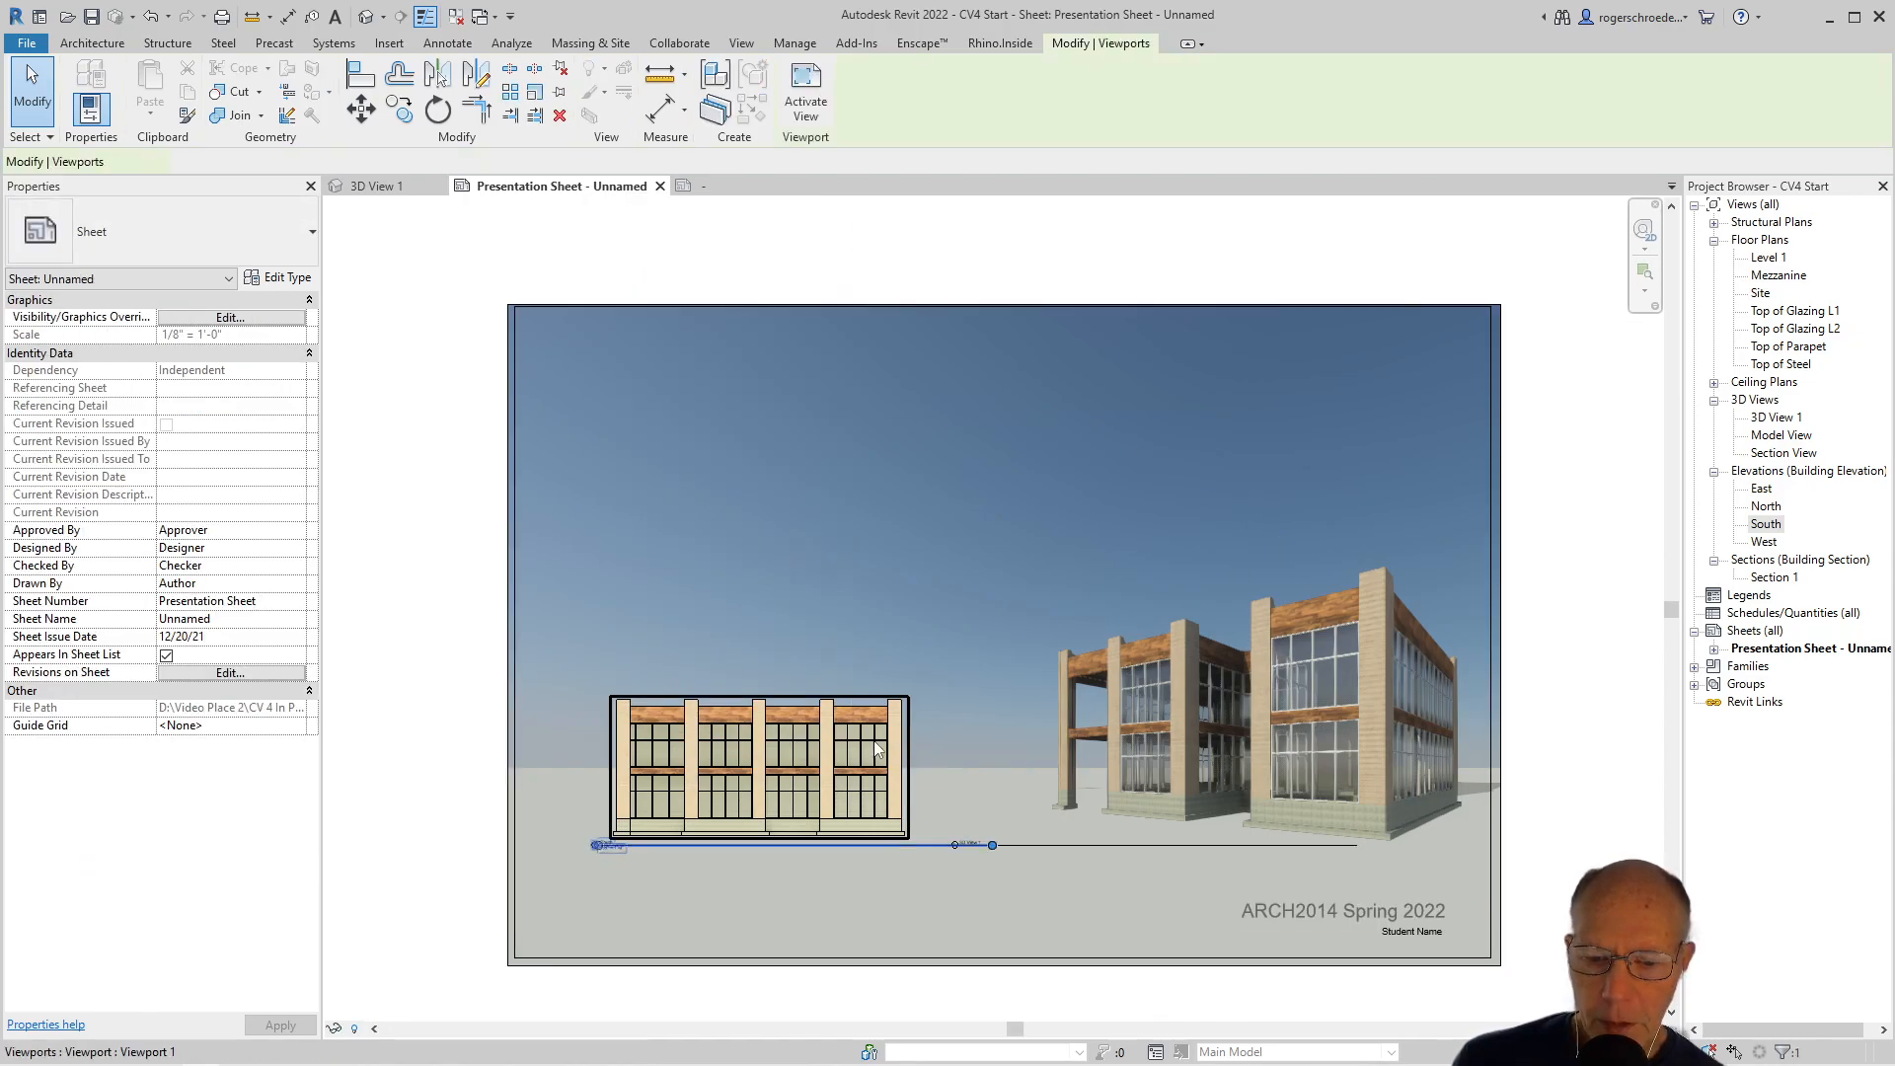
pyautogui.press('Delete')
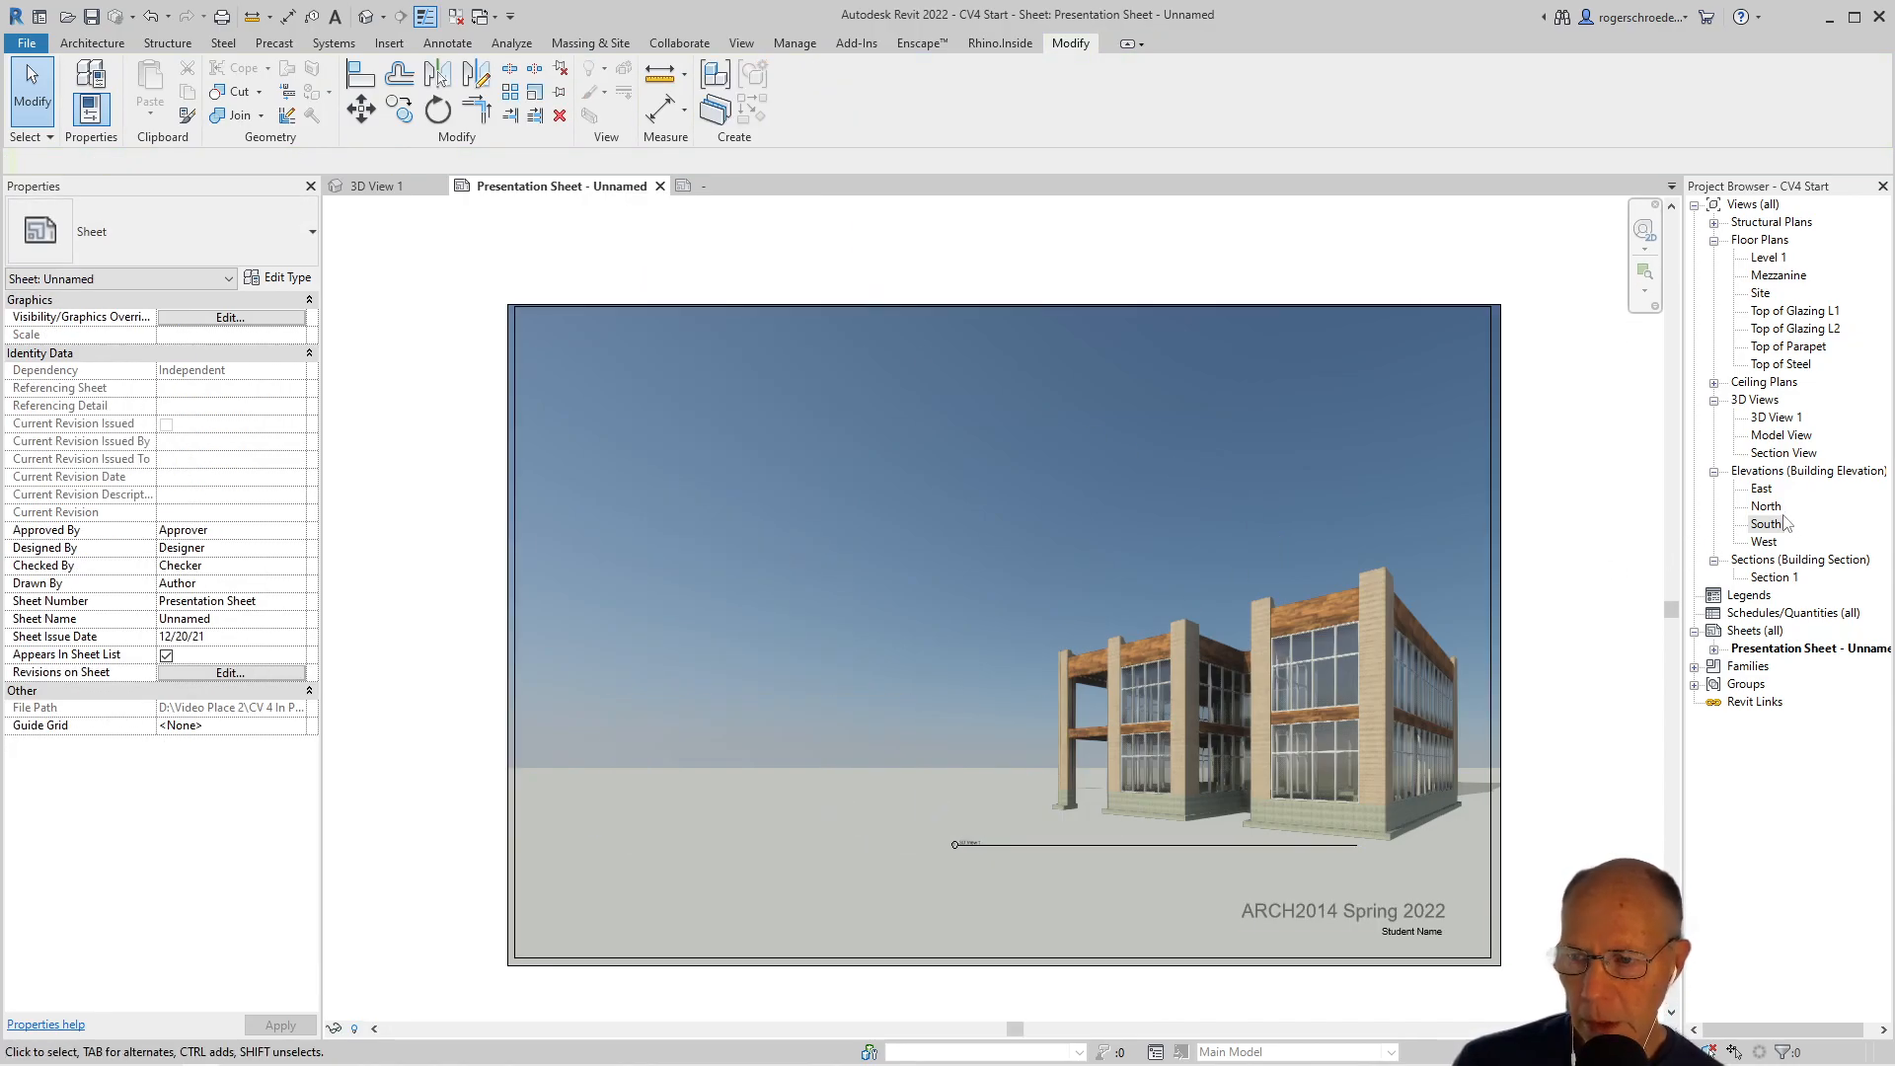
# Place the South elevation on the sheet again, in the lower area beside the perspective, and deselect it
pyautogui.moveTo(1765, 524); pyautogui.dragTo(973, 697)
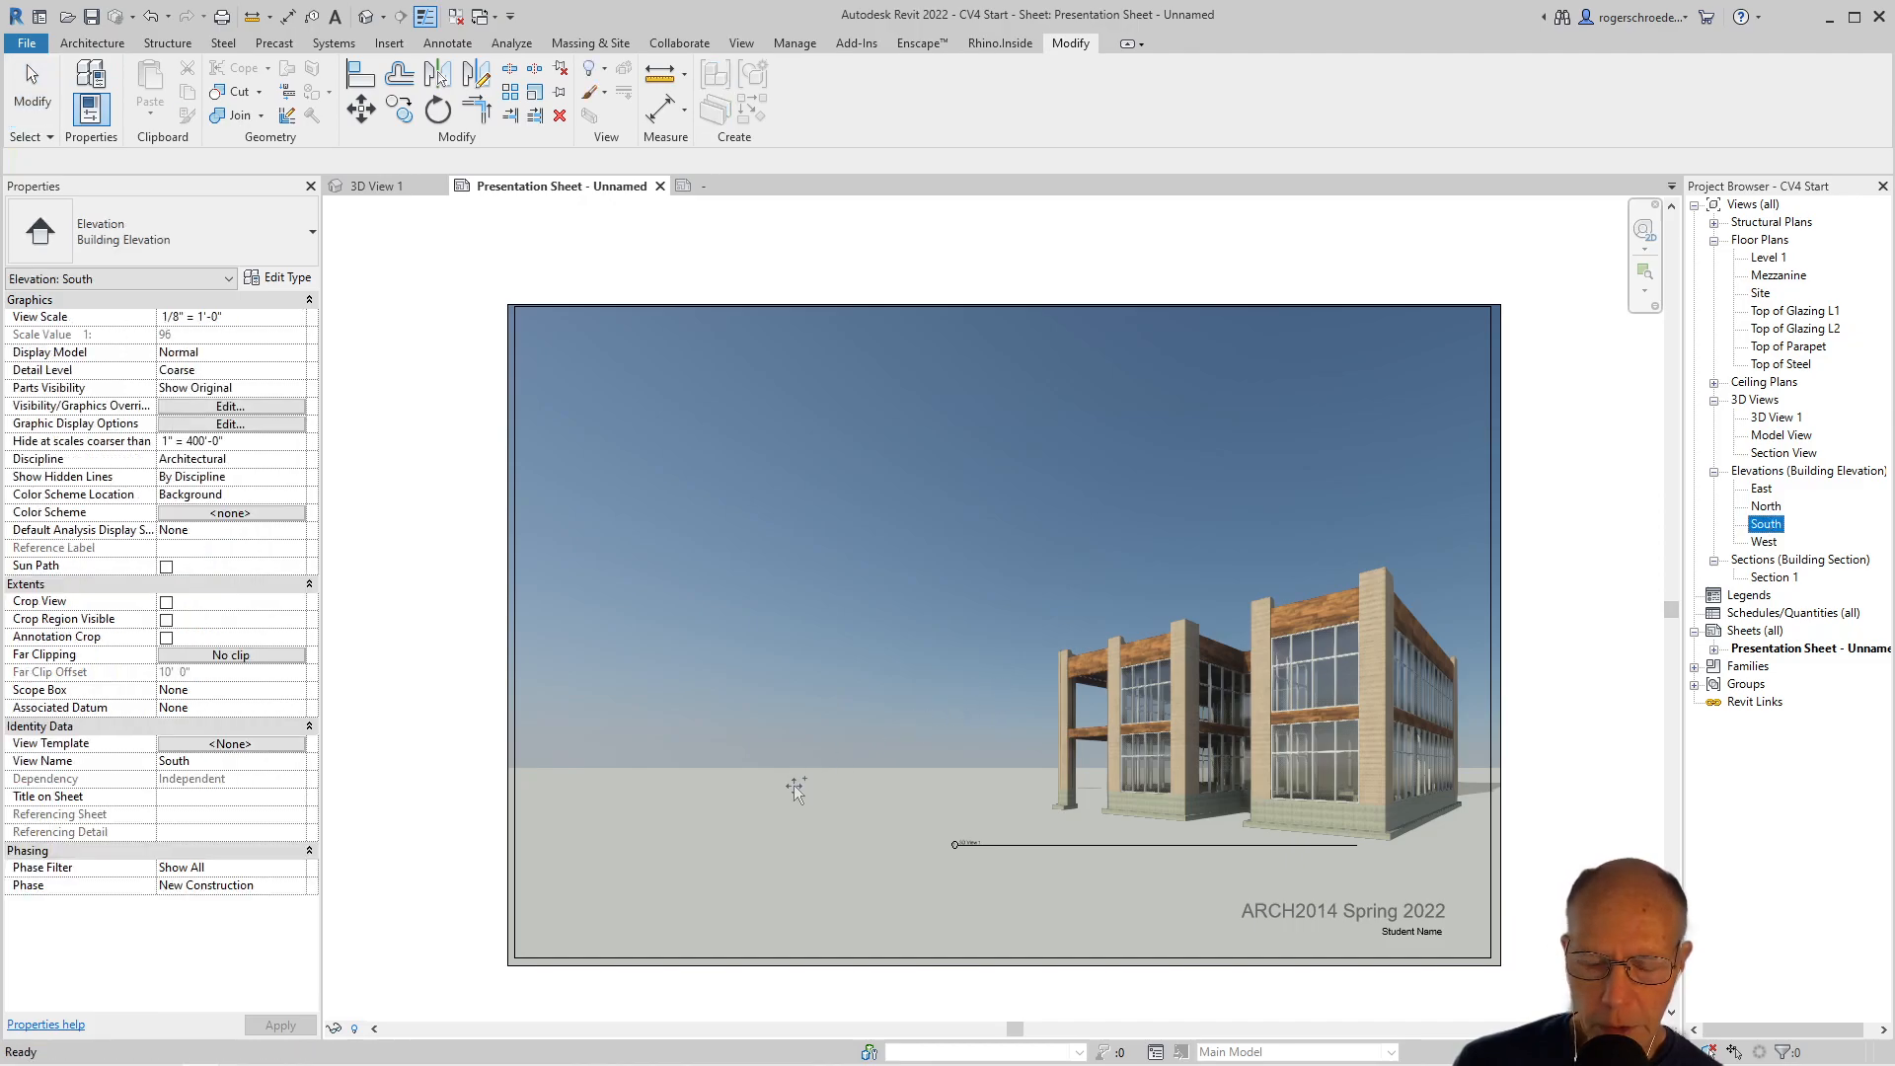
pyautogui.moveTo(798, 790); pyautogui.dragTo(771, 790)
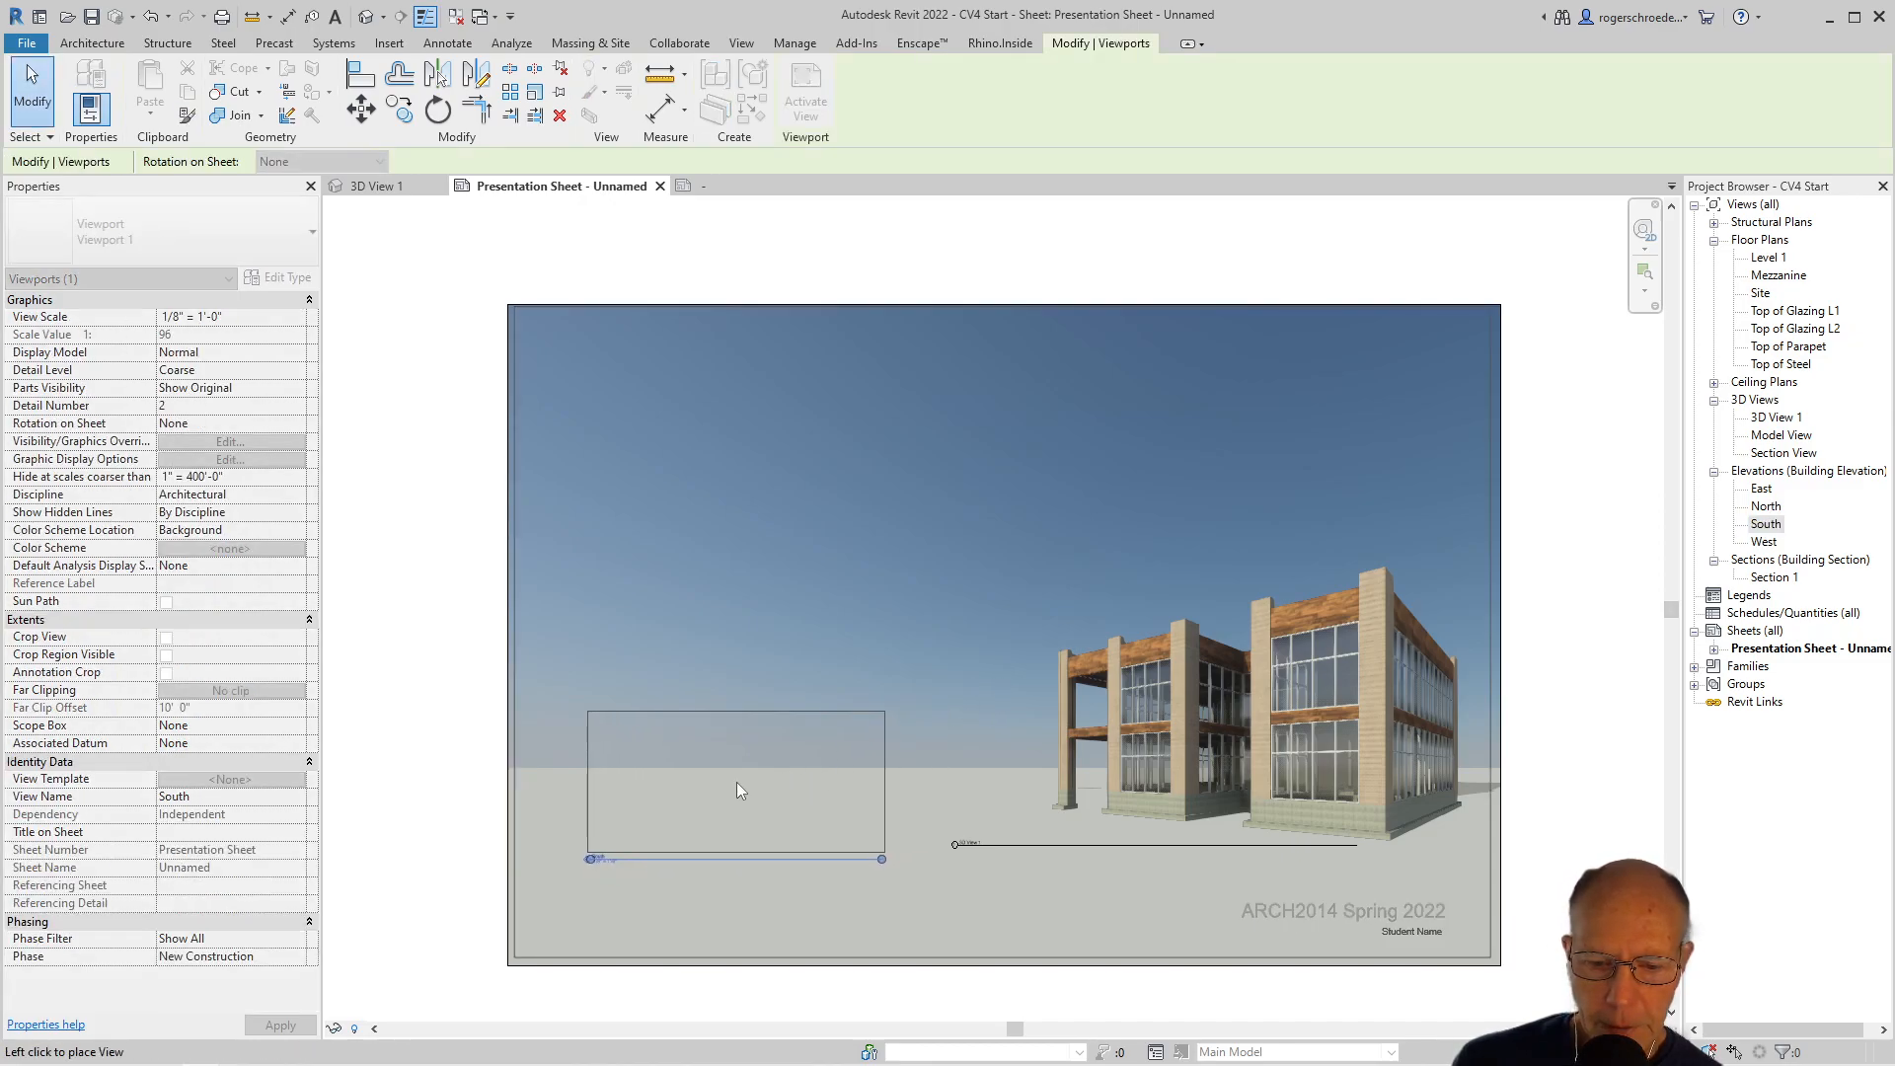
pyautogui.click(737, 781)
pyautogui.click(470, 827)
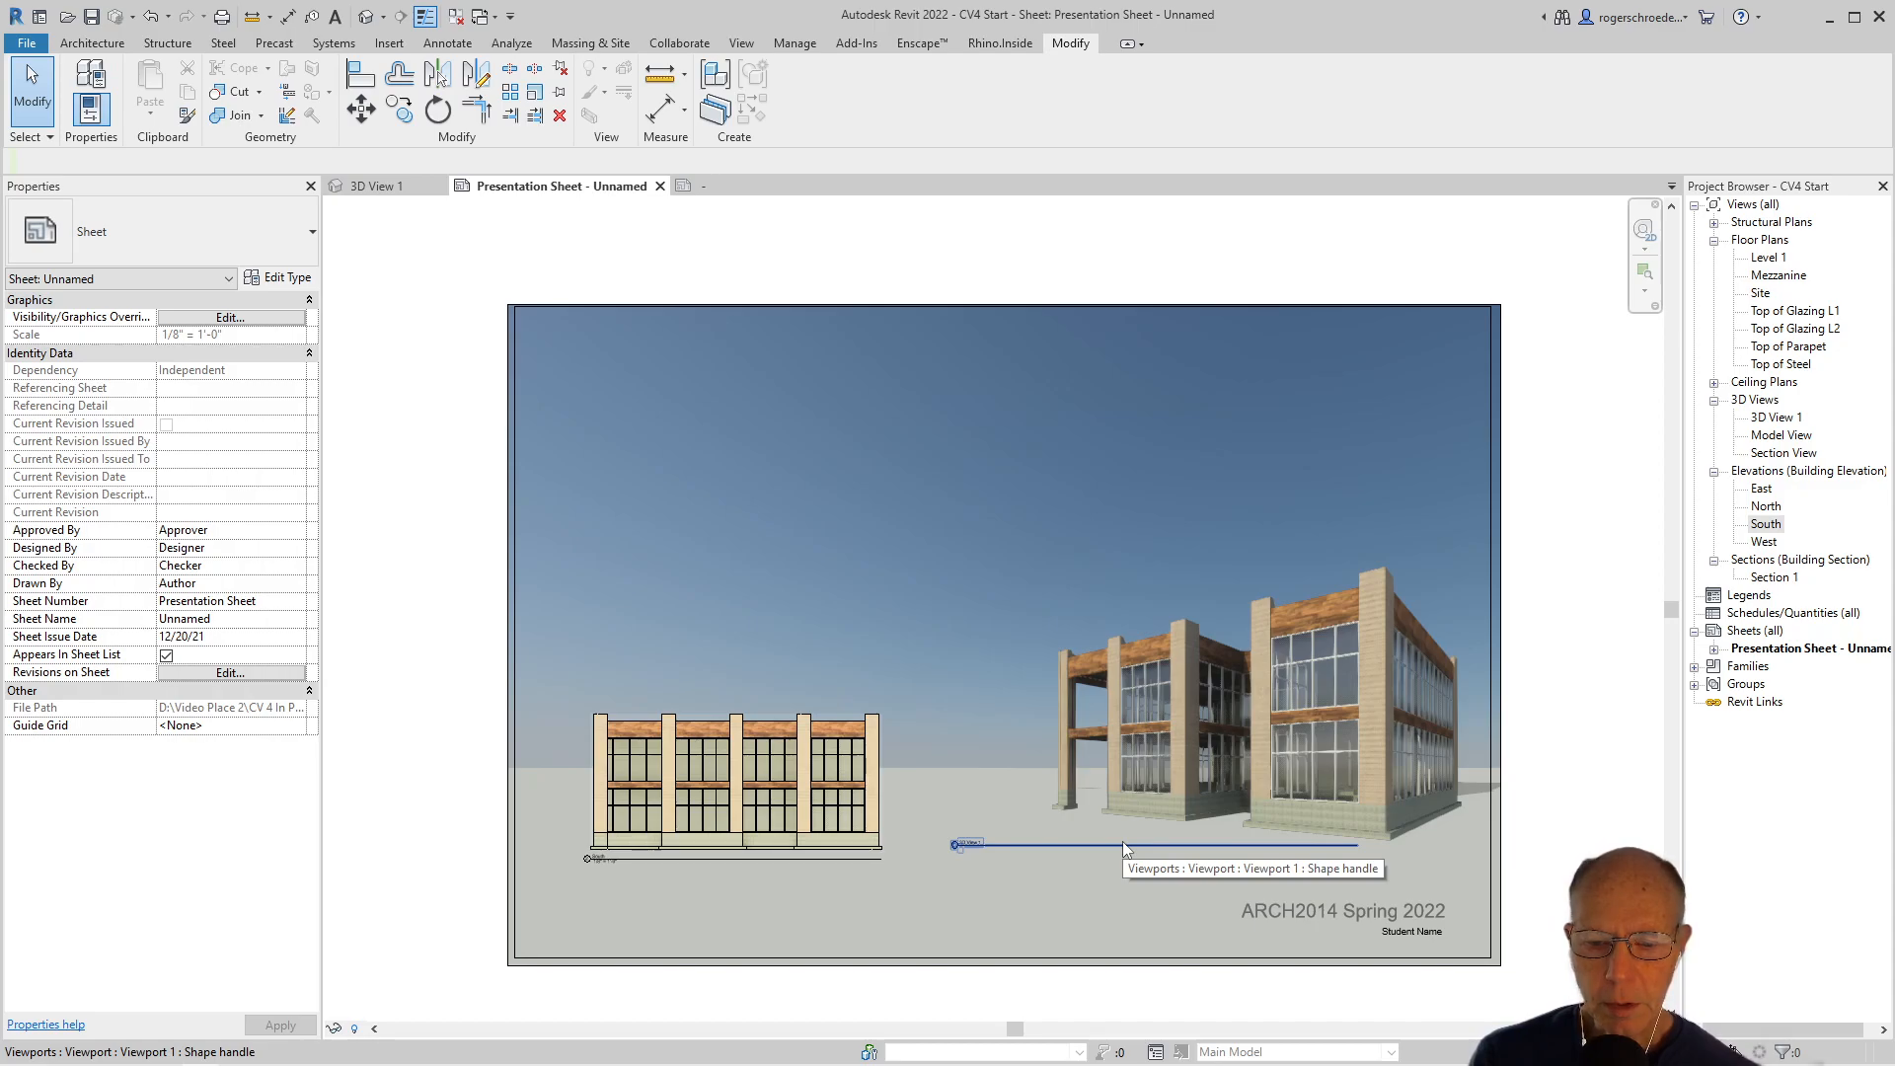
# Duplicate the perspective viewport's type under the name No Title
pyautogui.click(1134, 771)
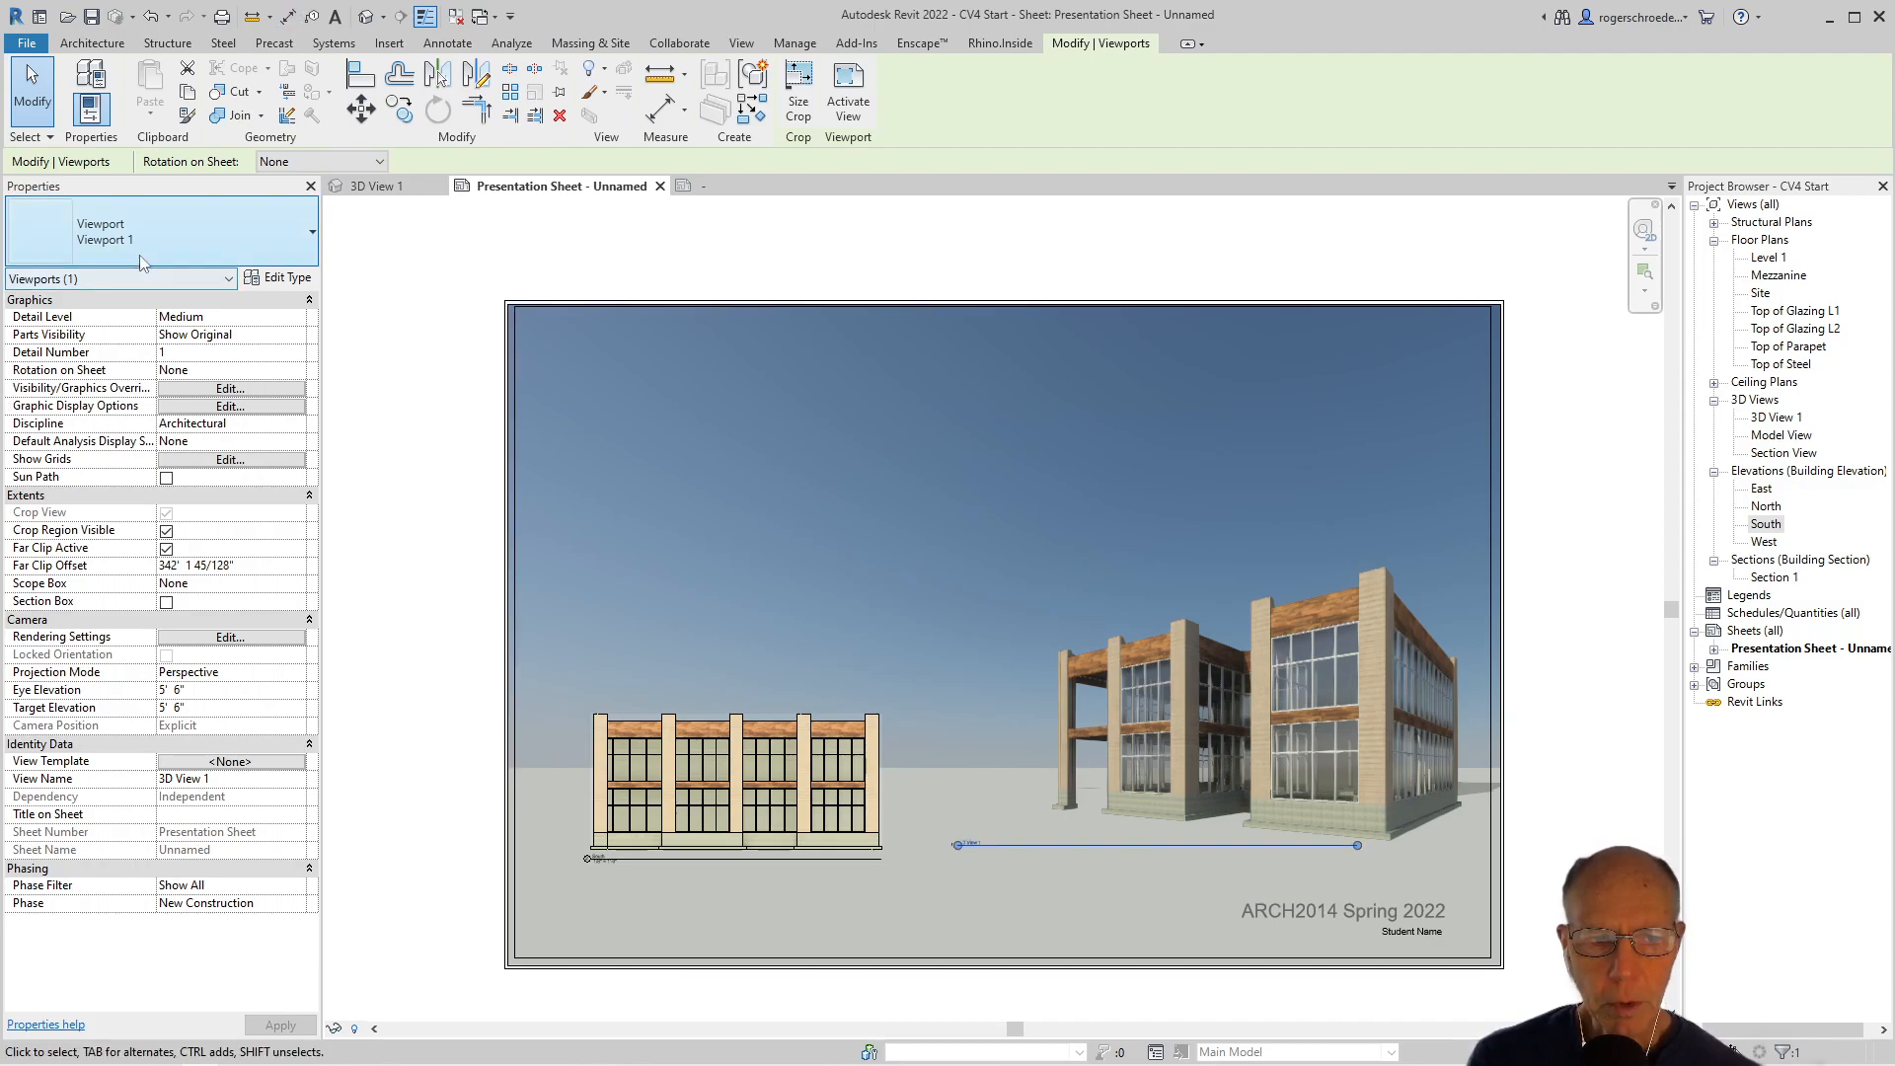
pyautogui.click(282, 277)
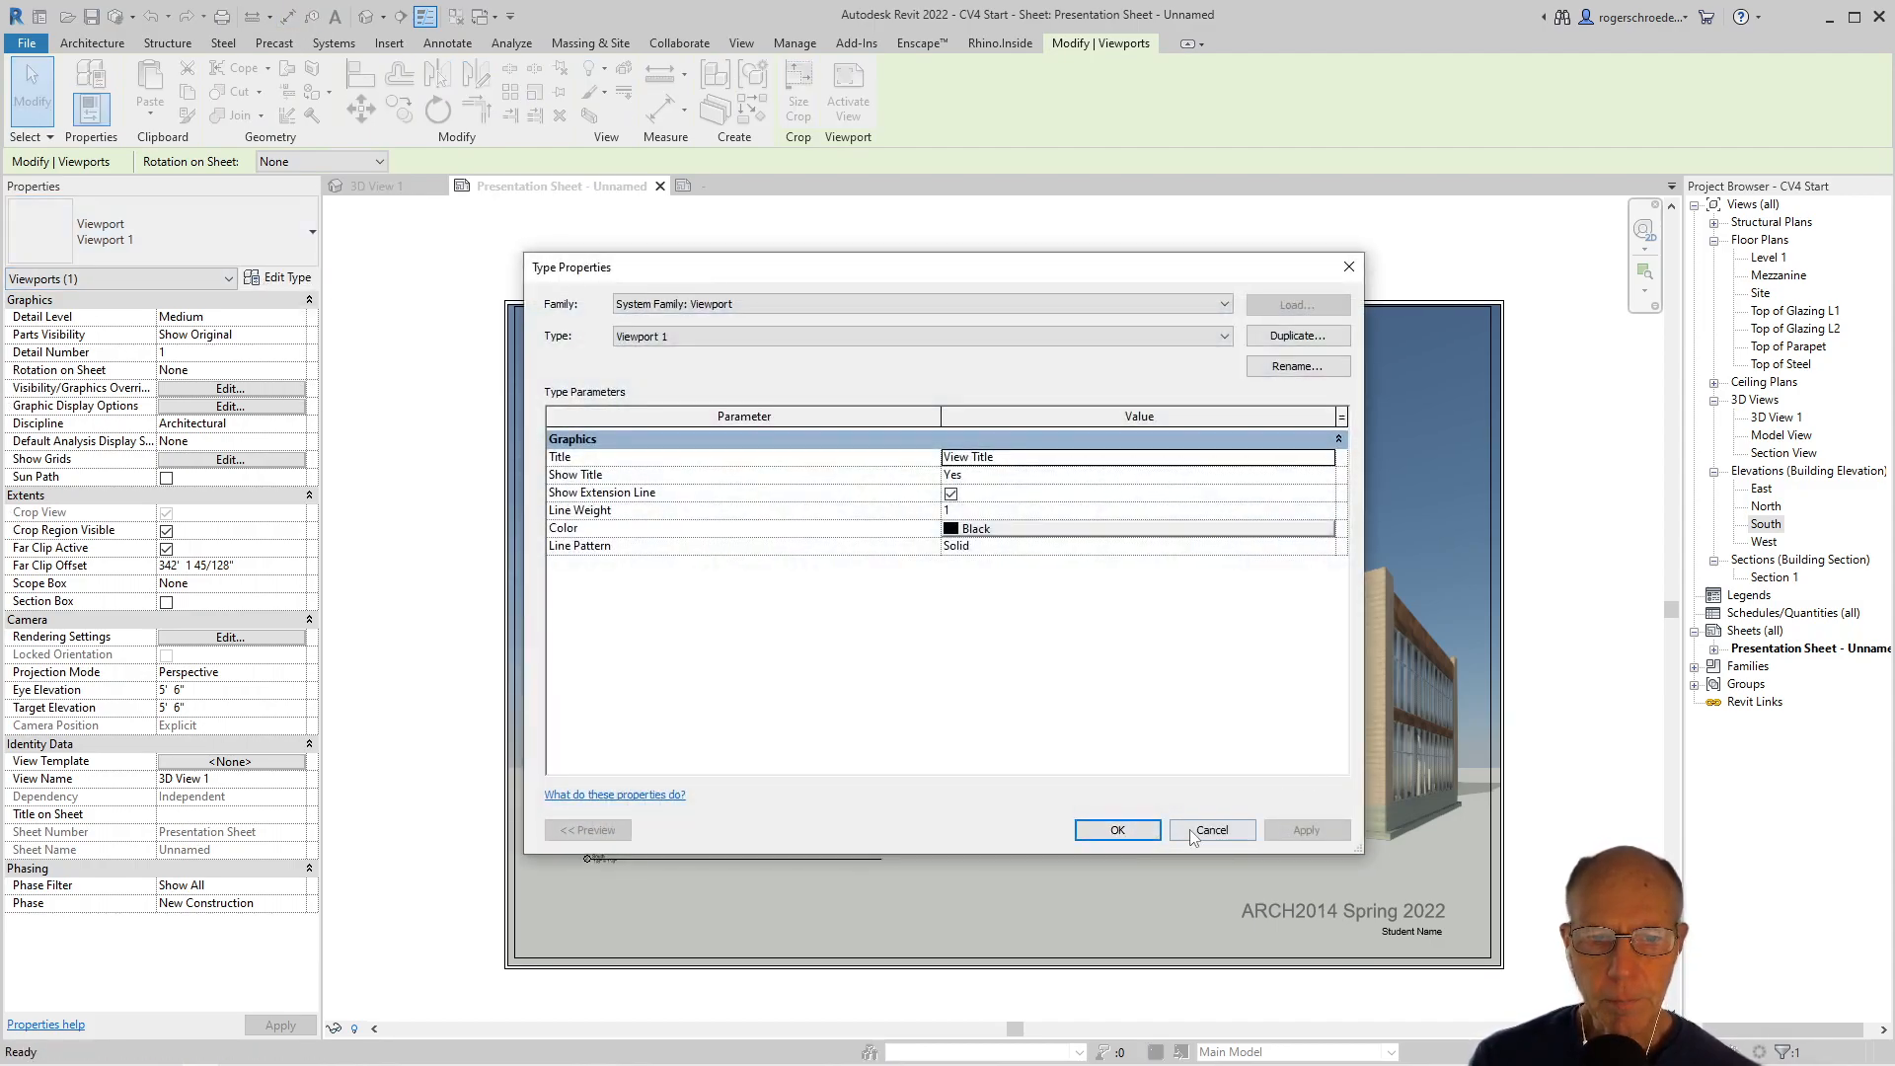
pyautogui.click(1297, 337)
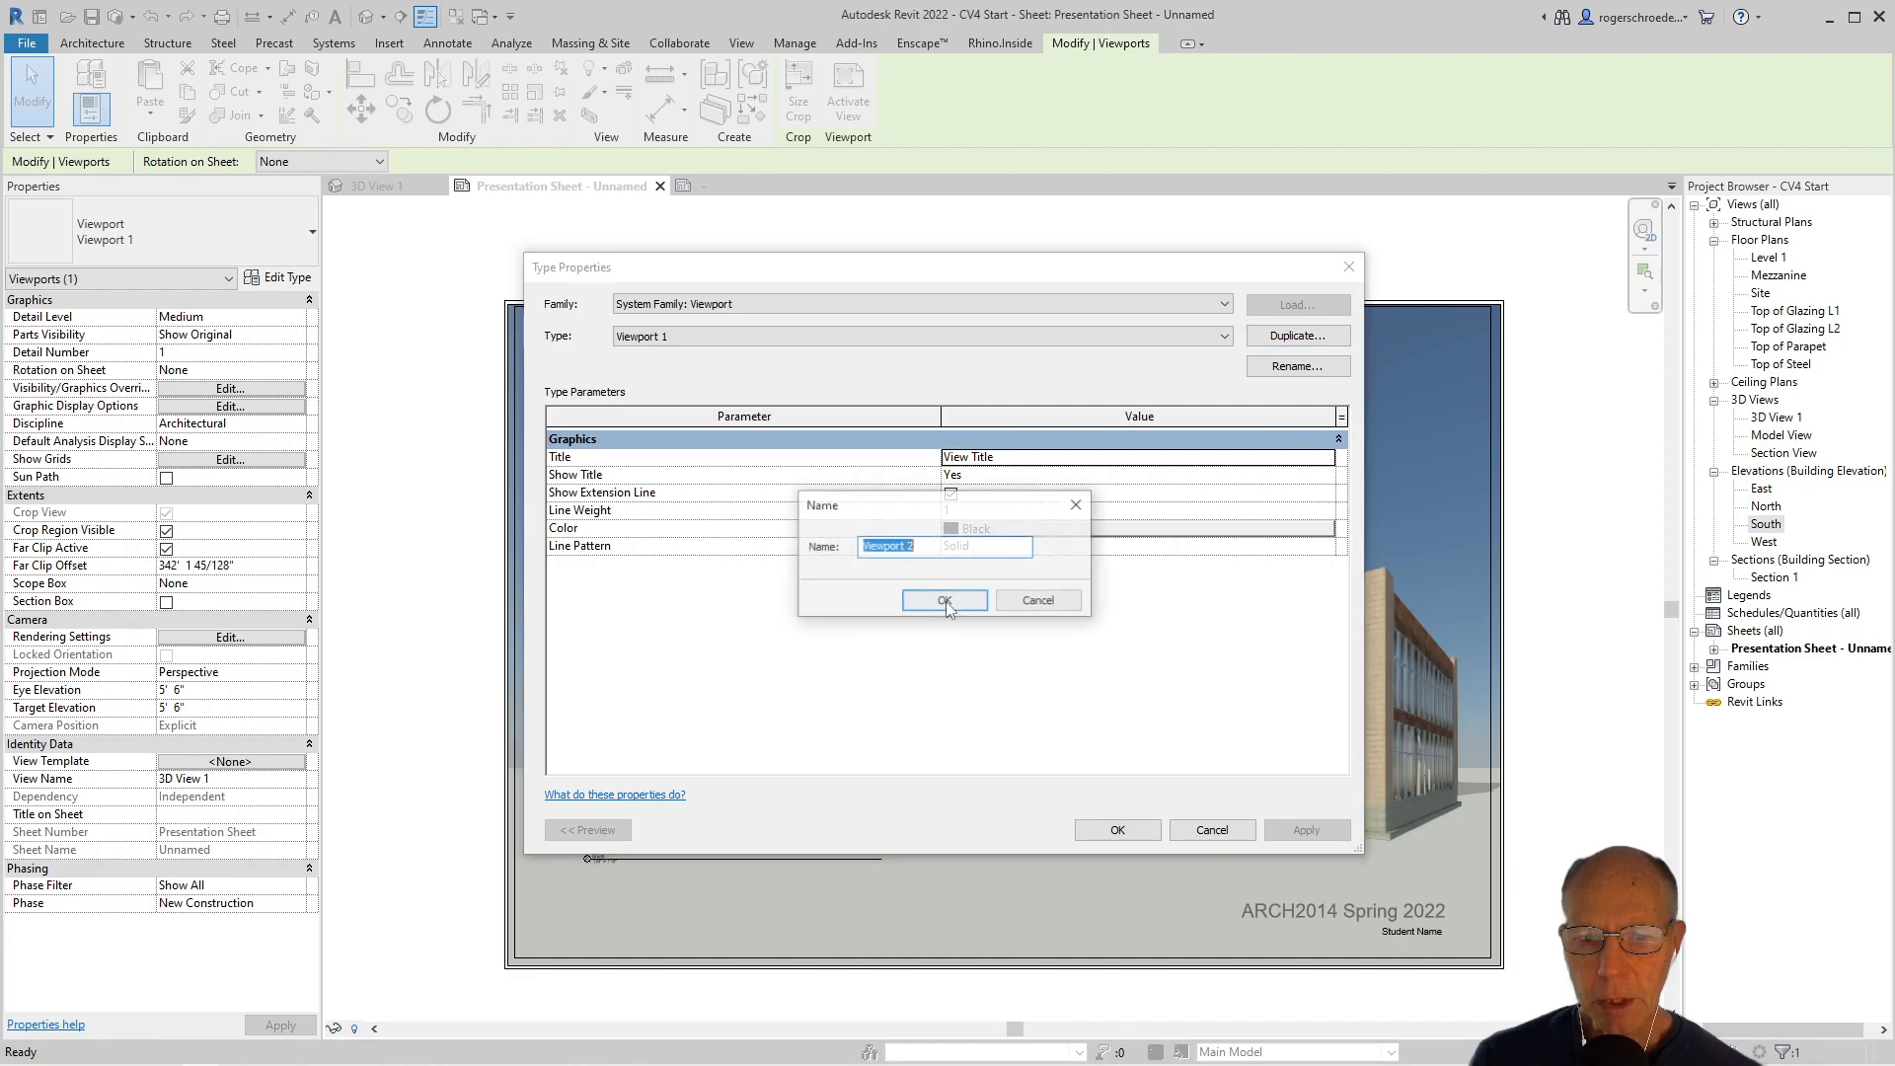
pyautogui.write('No Title')
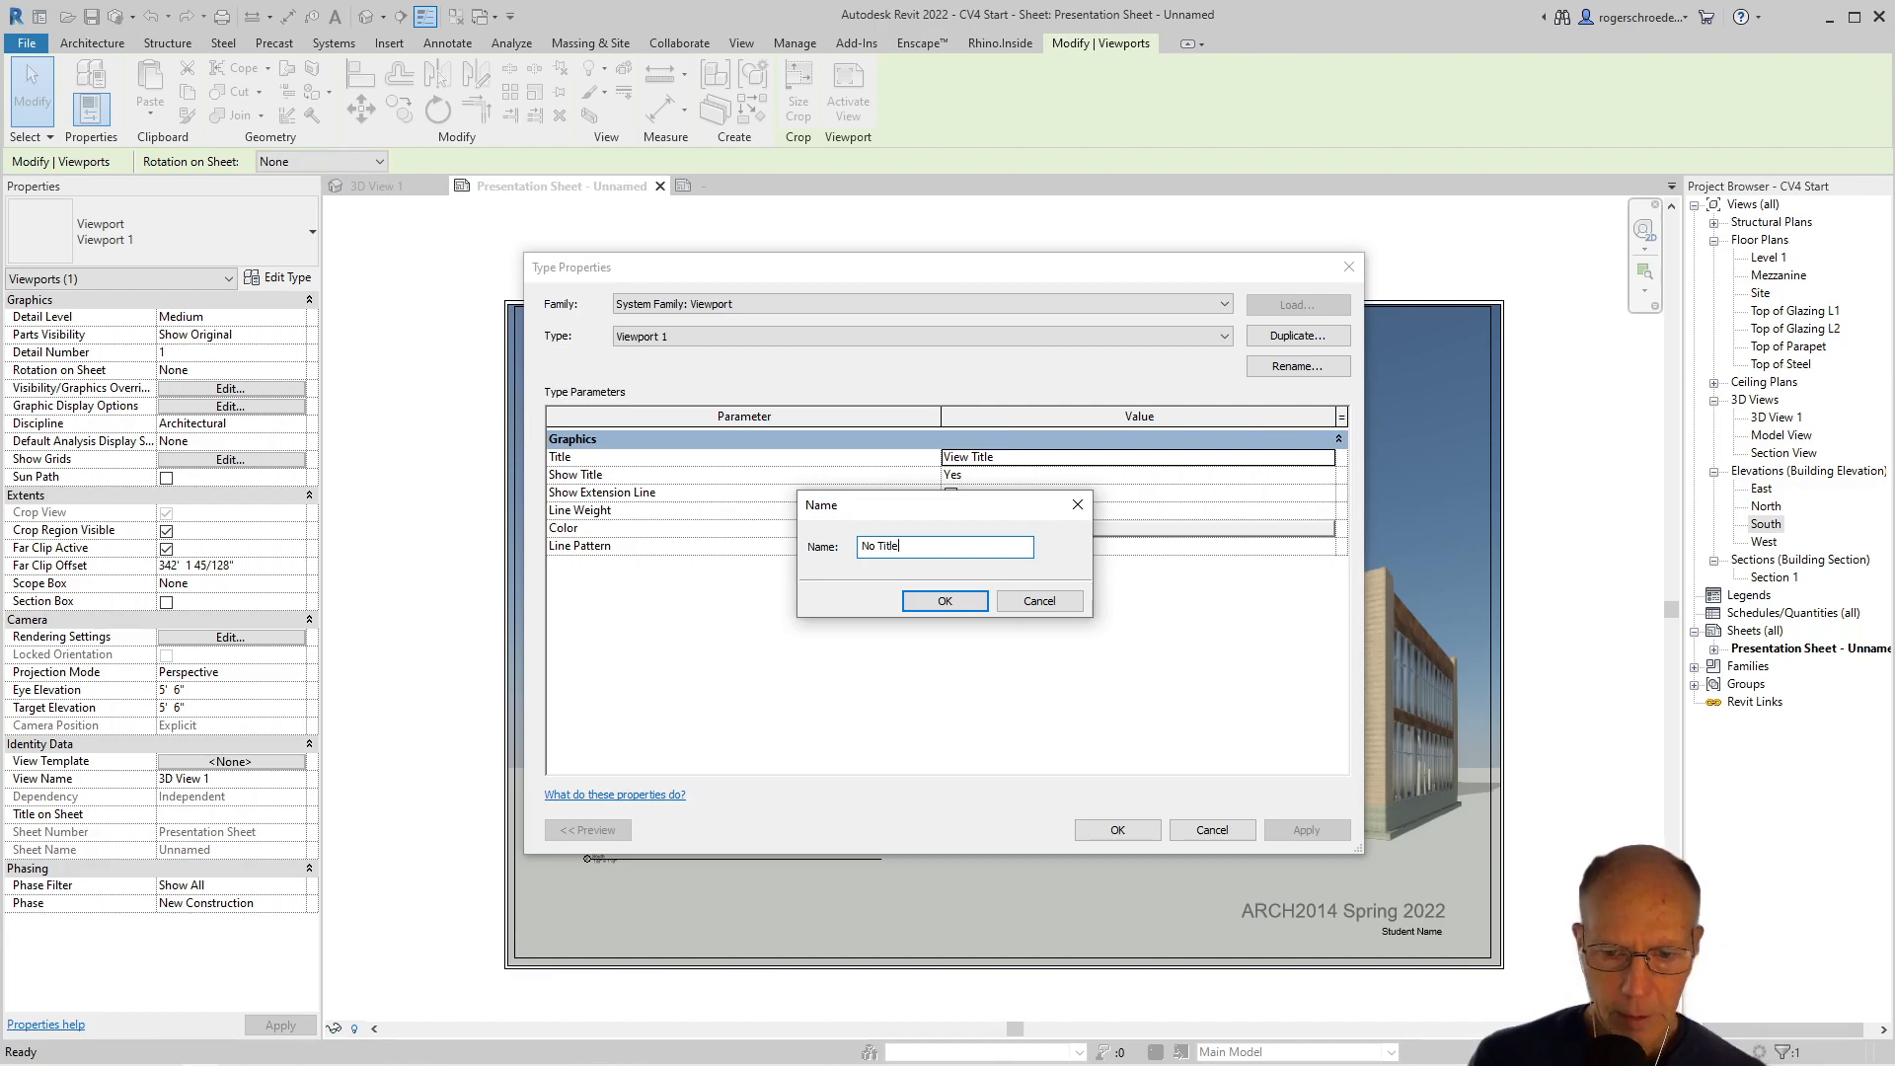
pyautogui.click(939, 606)
# Set the No Title viewport type's Title to <none> and Show Title to No, accept the type, and deselect the viewport
pyautogui.click(1277, 456)
pyautogui.click(1326, 457)
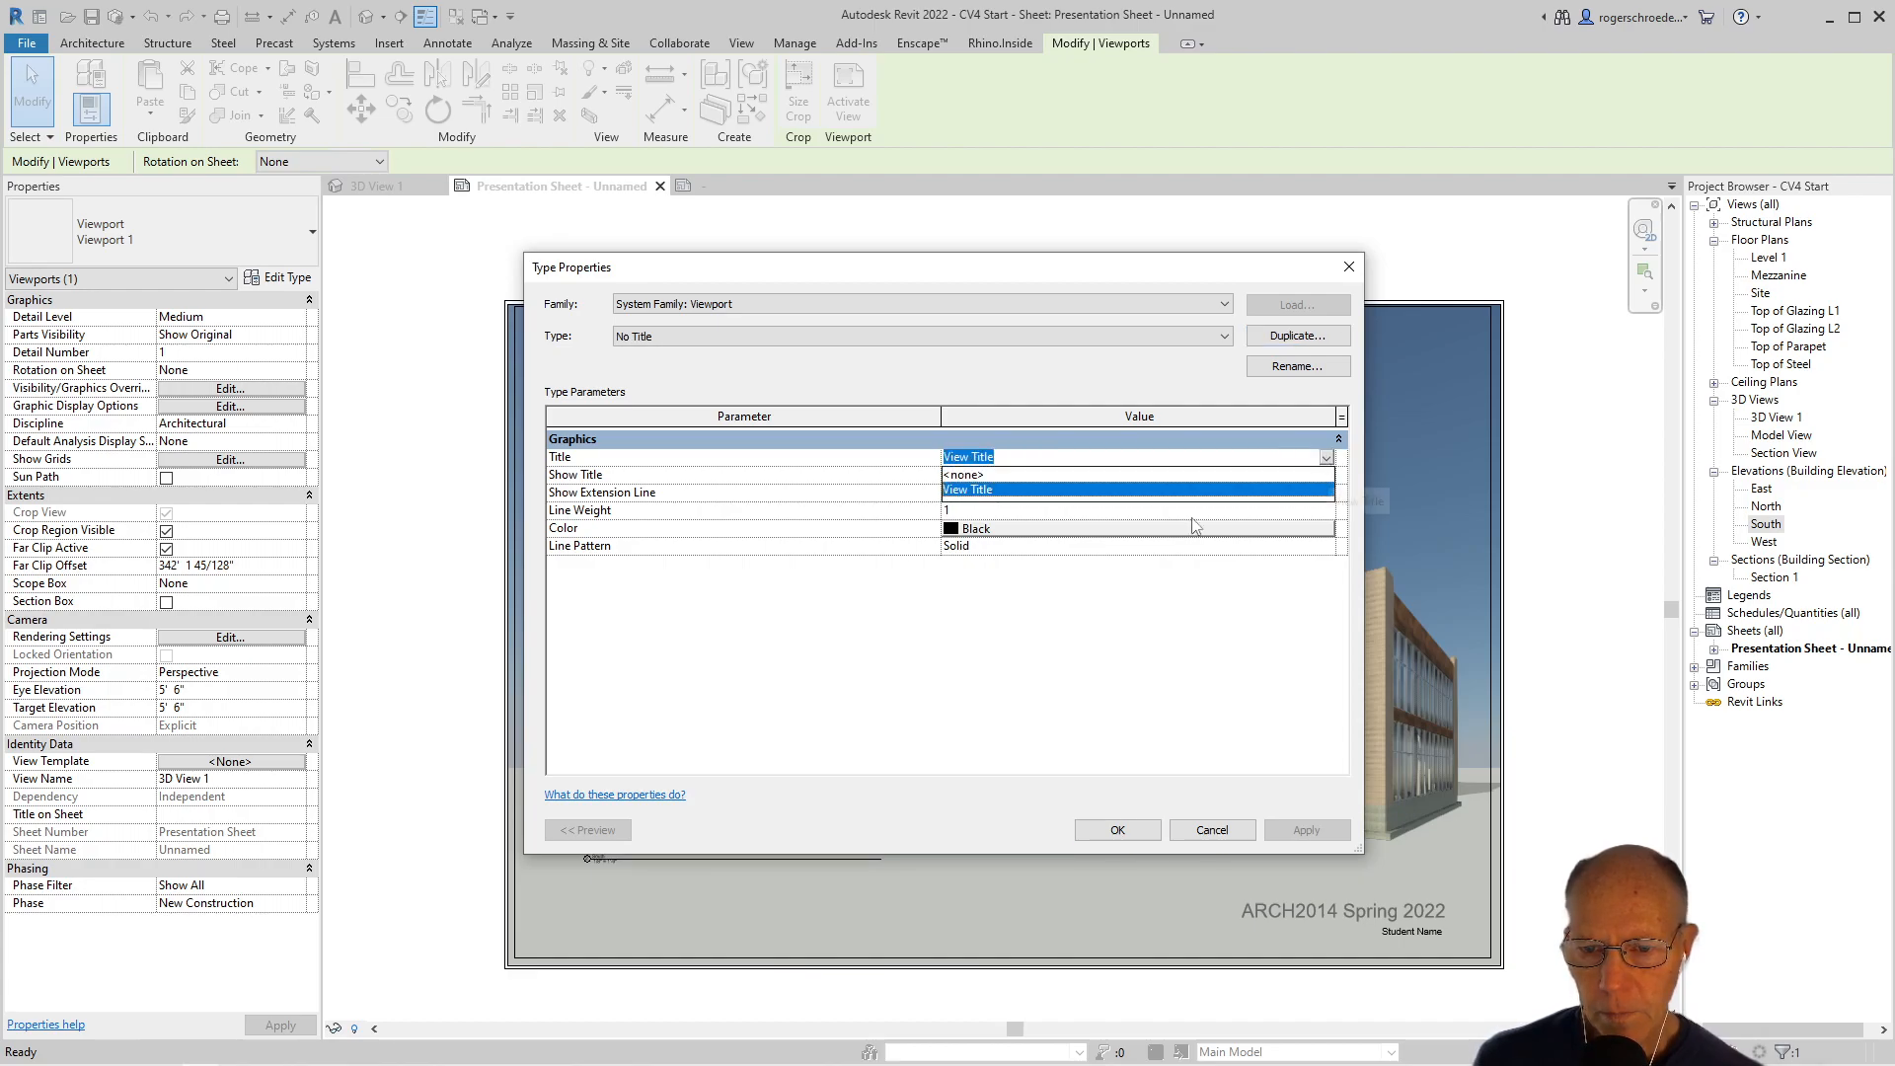
pyautogui.click(988, 475)
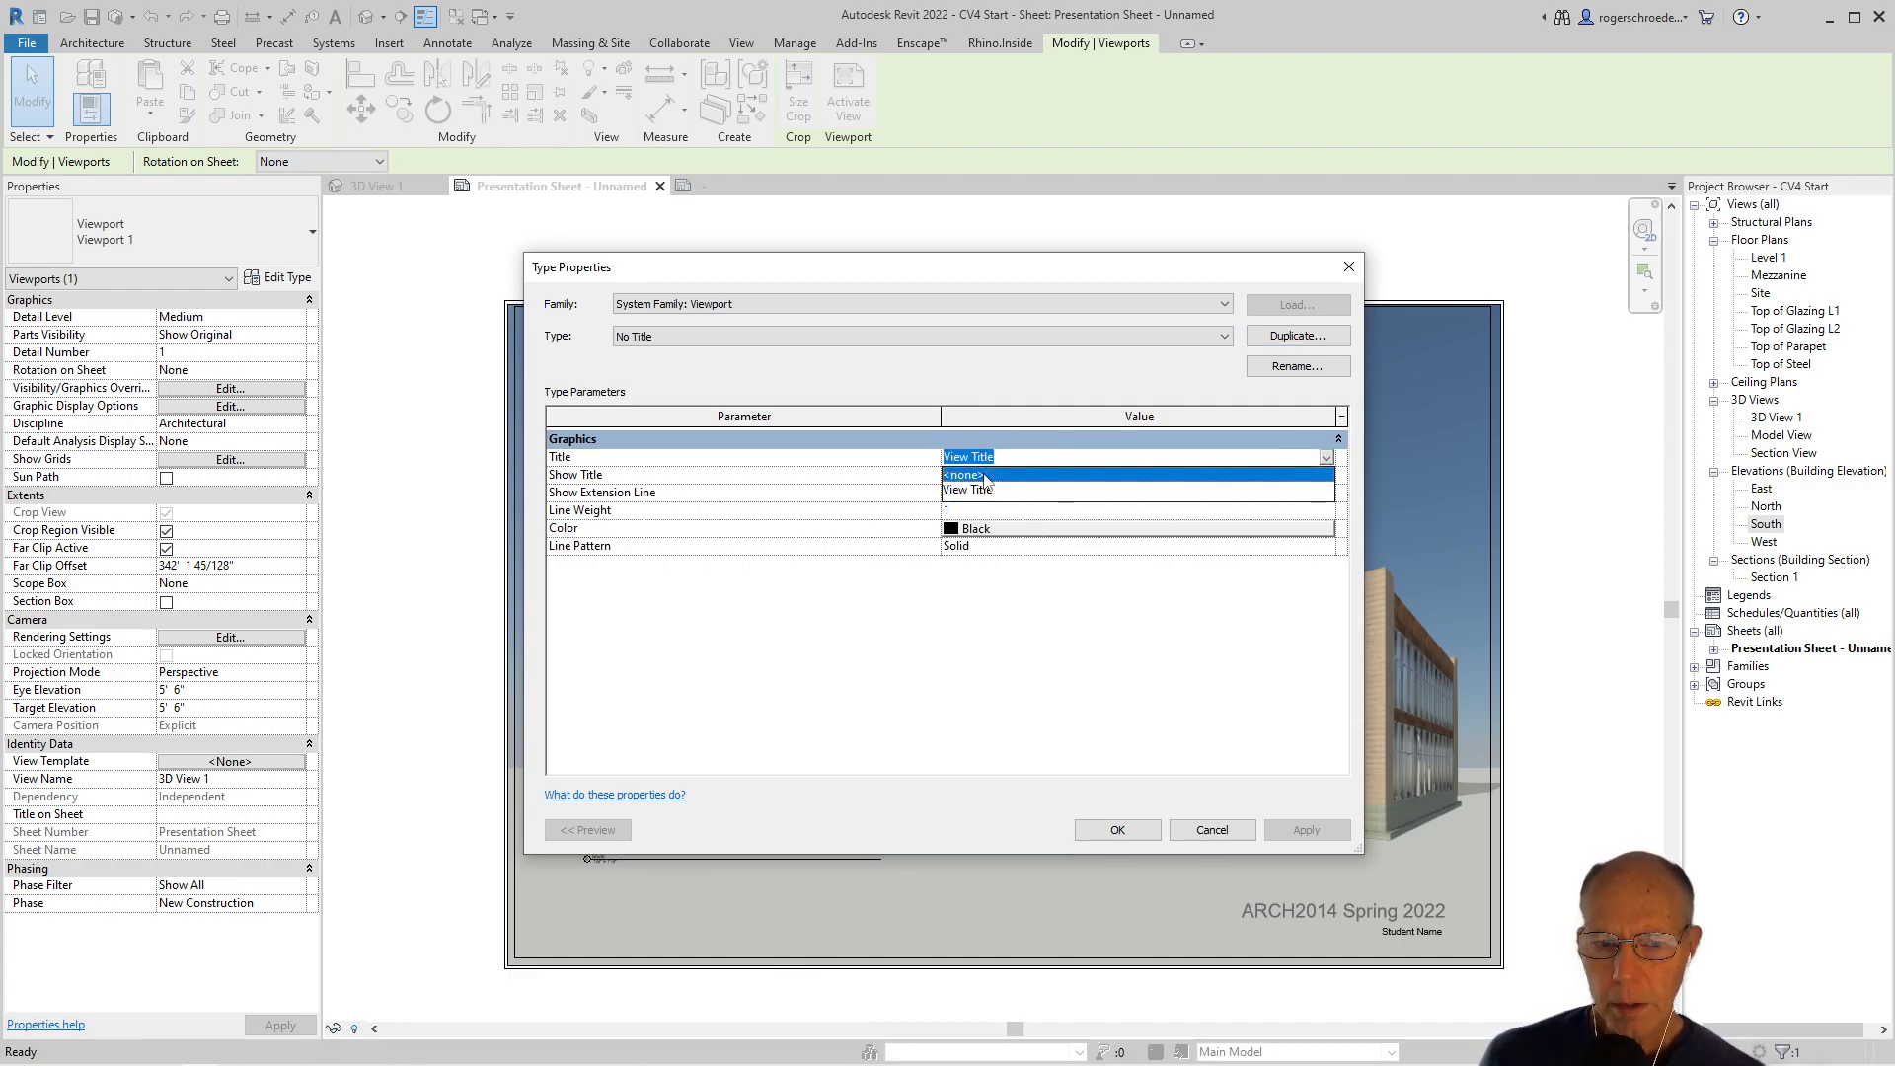
pyautogui.click(1054, 473)
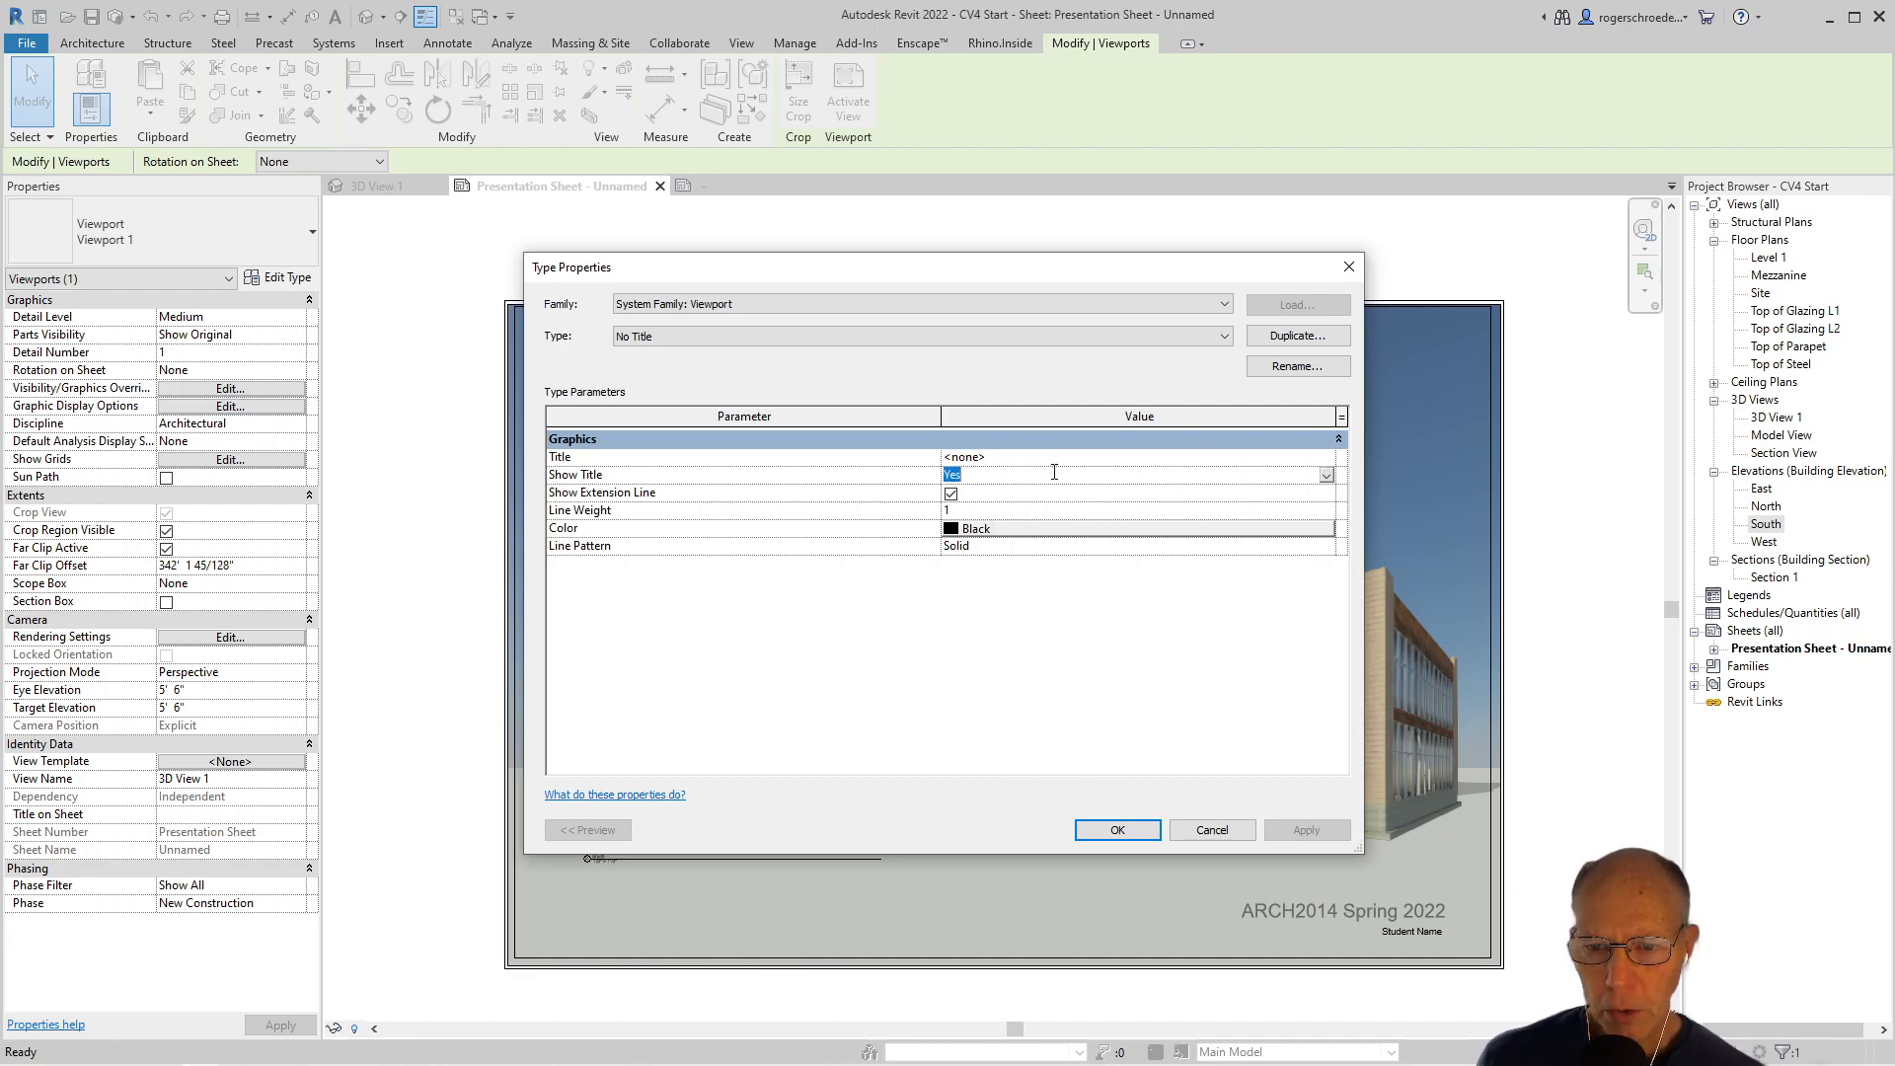
pyautogui.click(1327, 475)
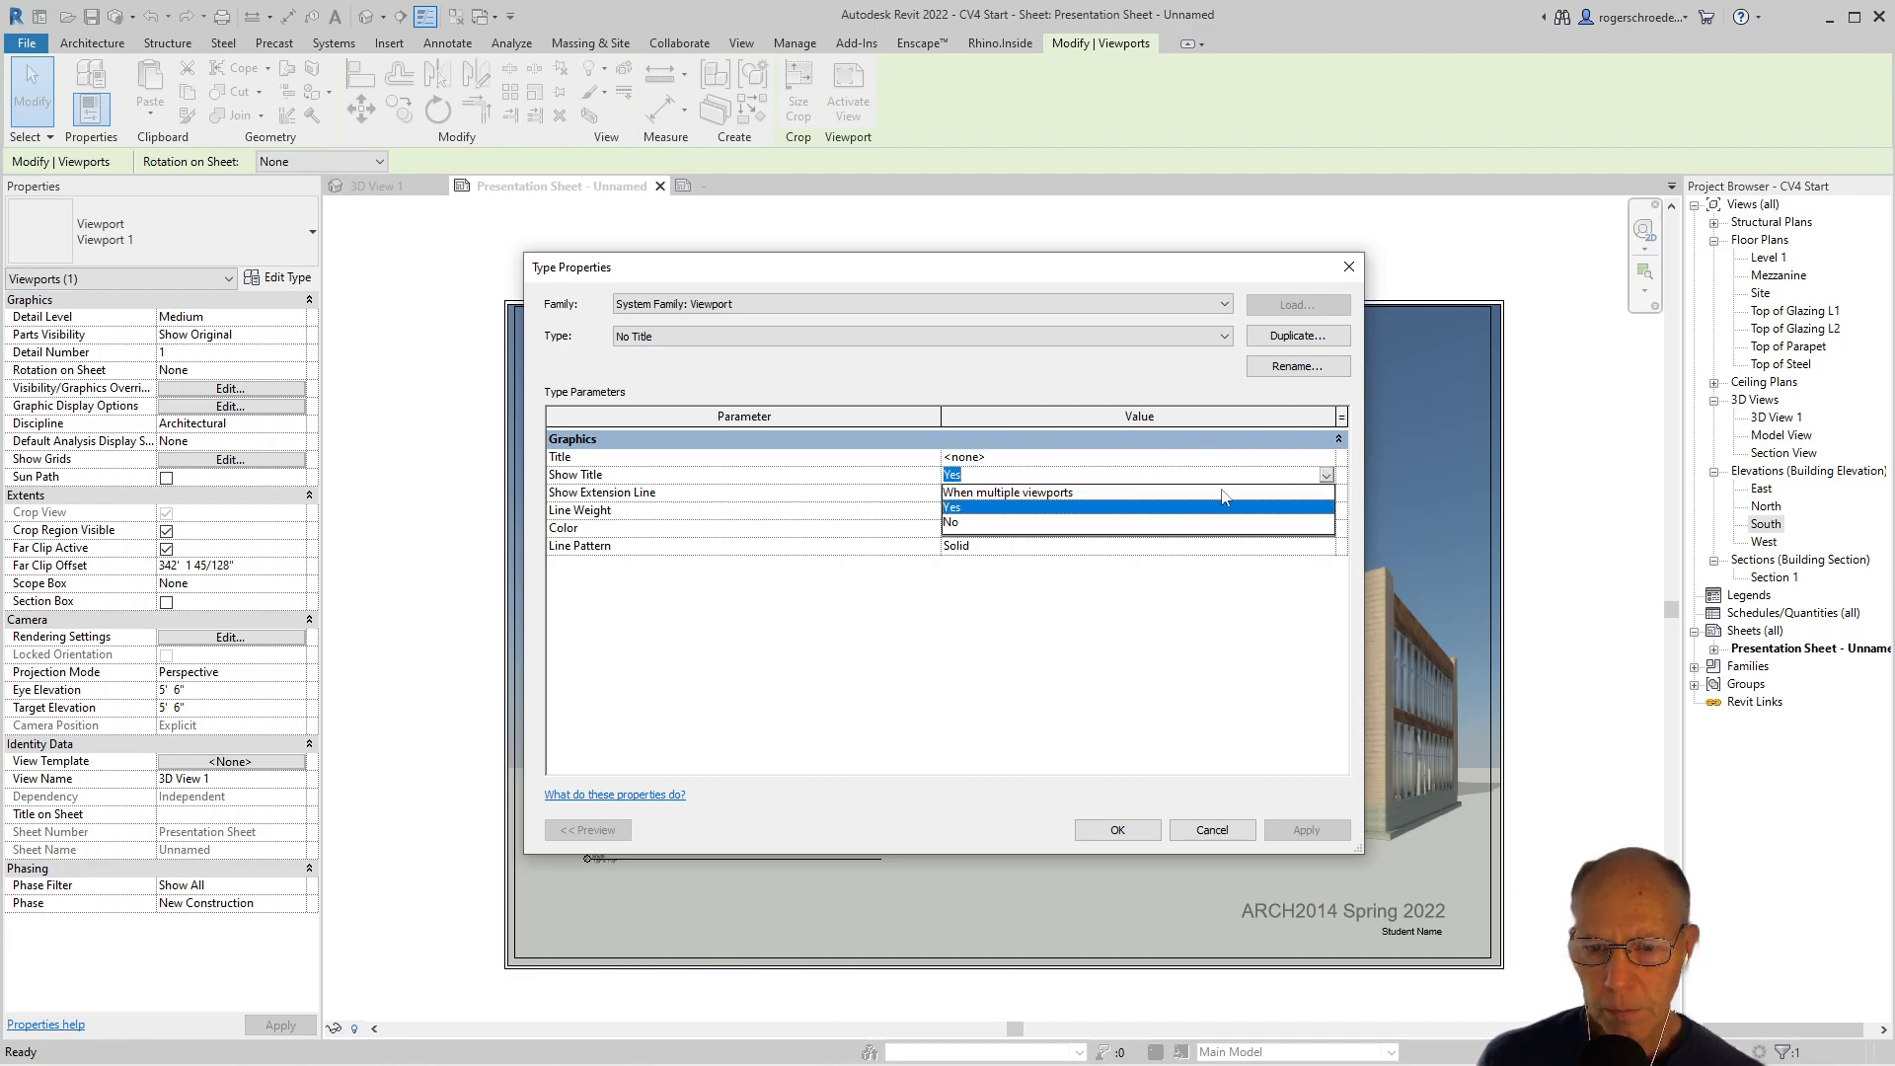
pyautogui.click(1109, 523)
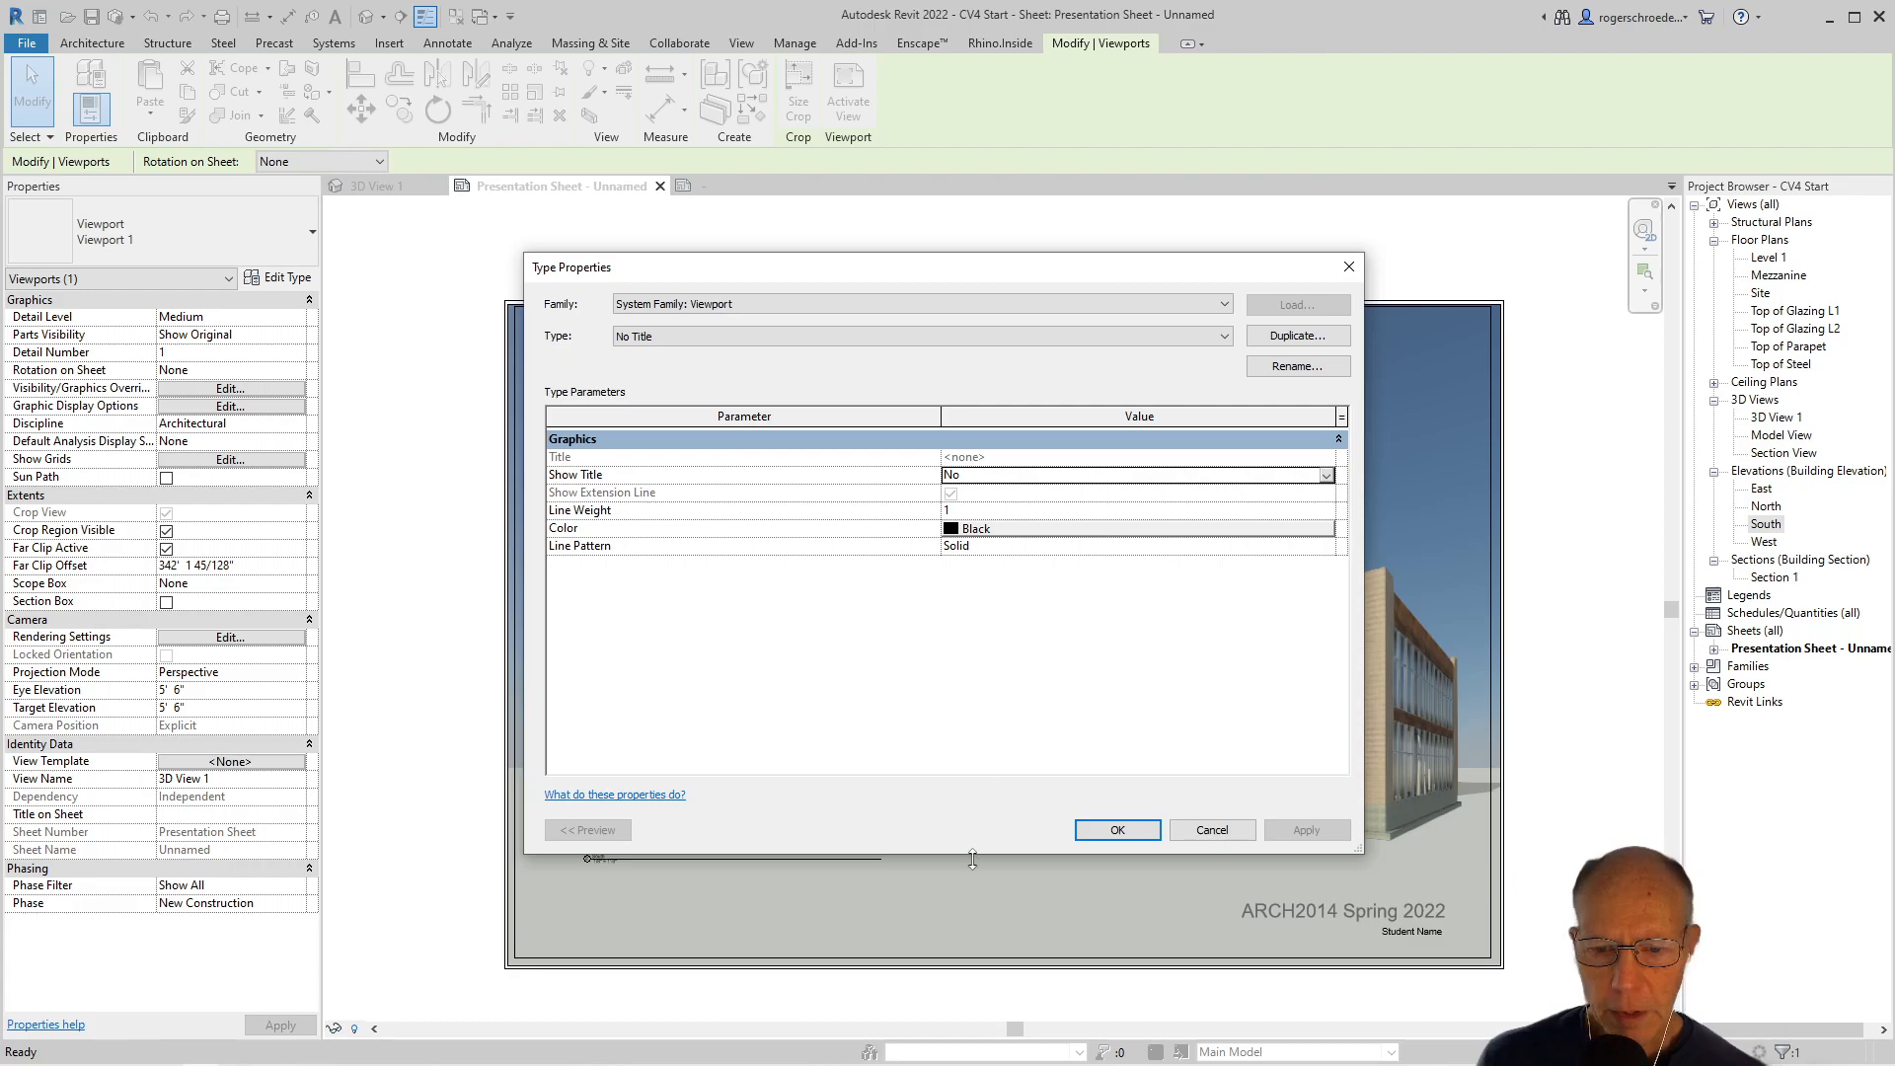
pyautogui.click(1094, 834)
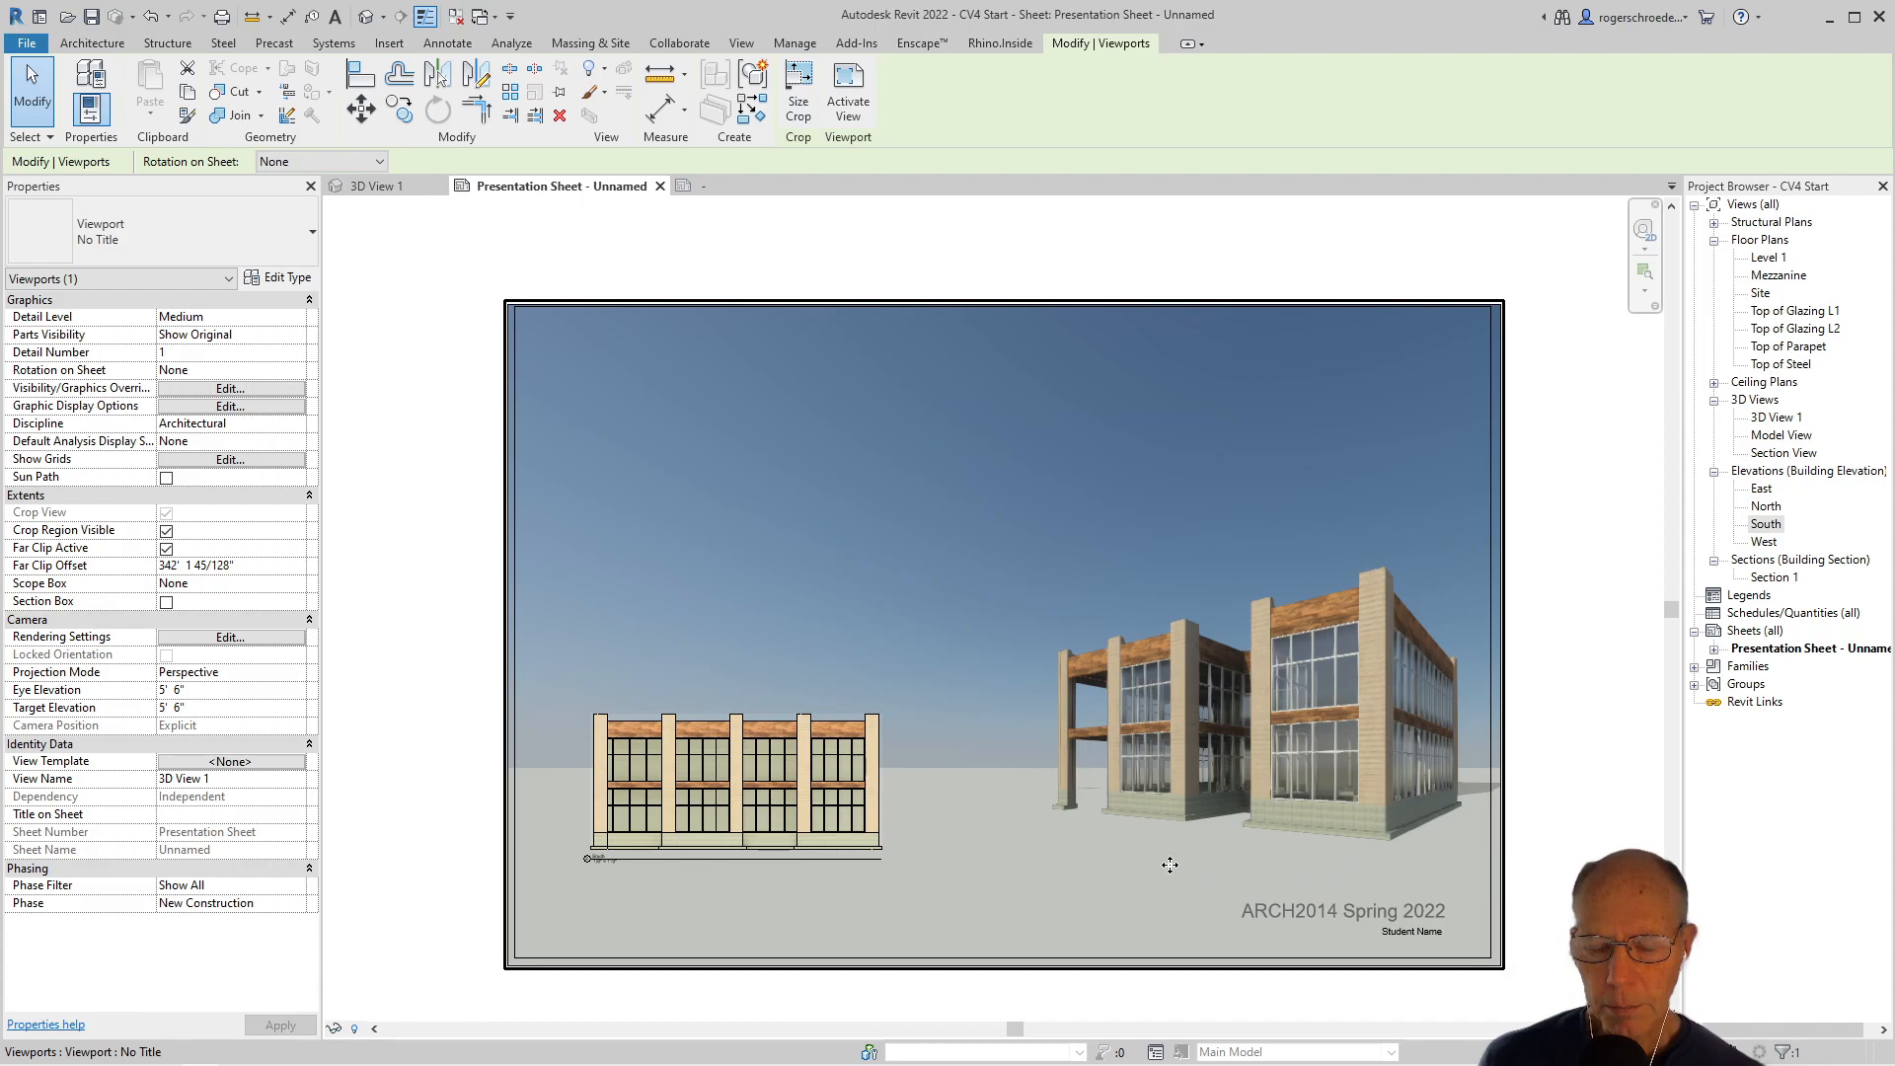
pyautogui.click(451, 602)
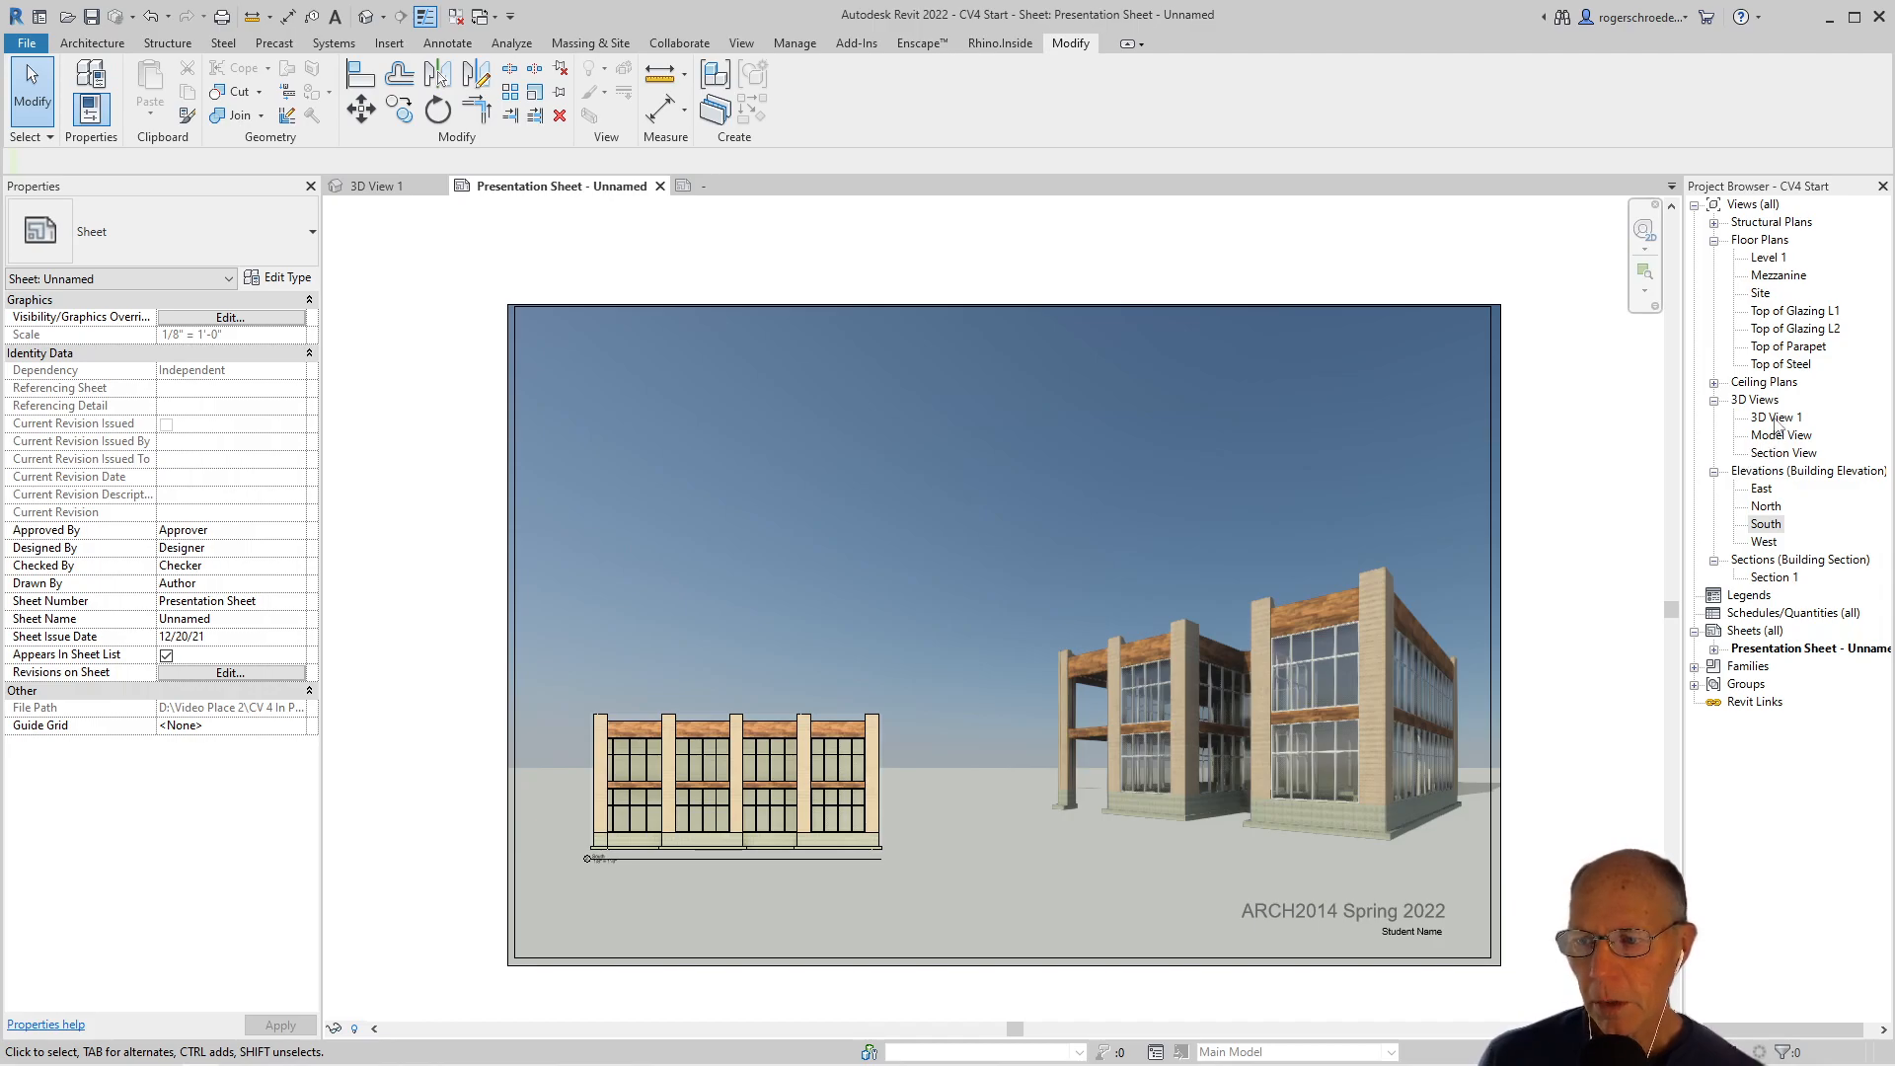
# Place the 3D Section View on the sheet above the South elevation
pyautogui.click(1774, 455)
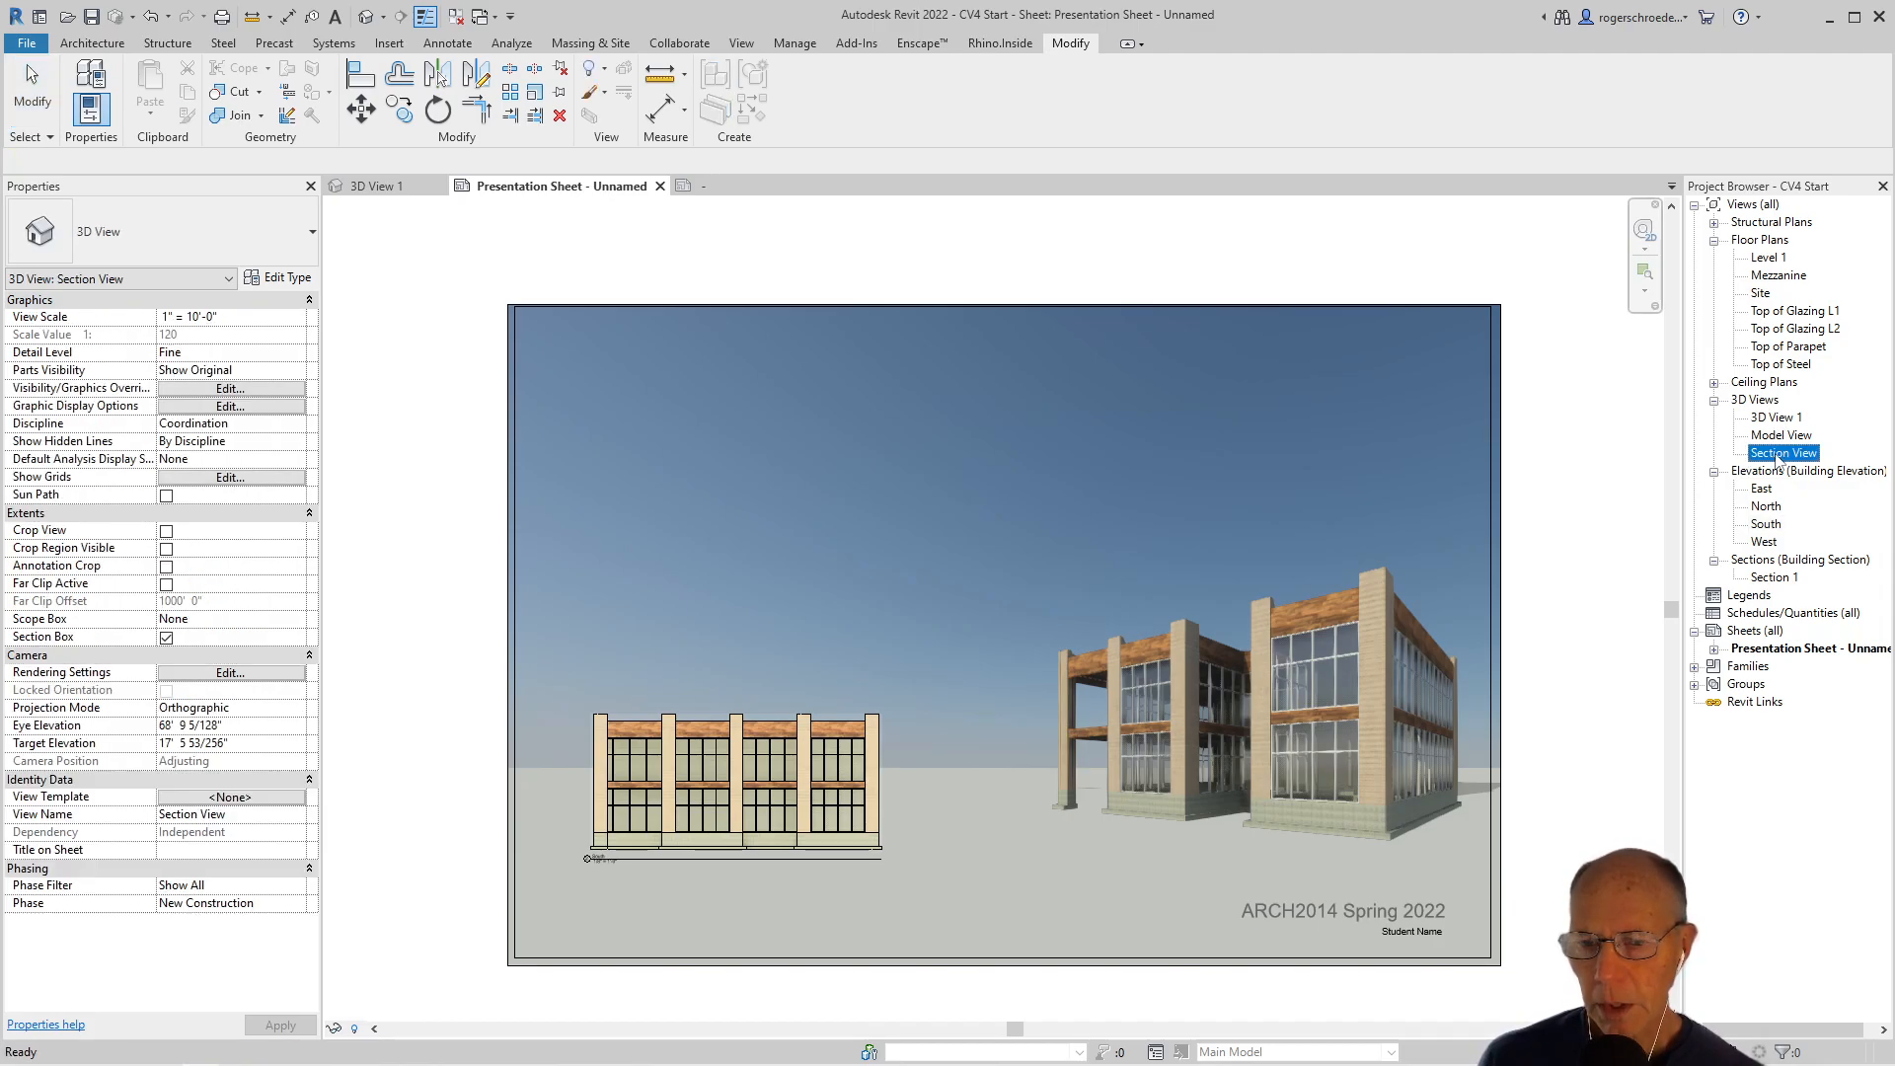
pyautogui.click(673, 464)
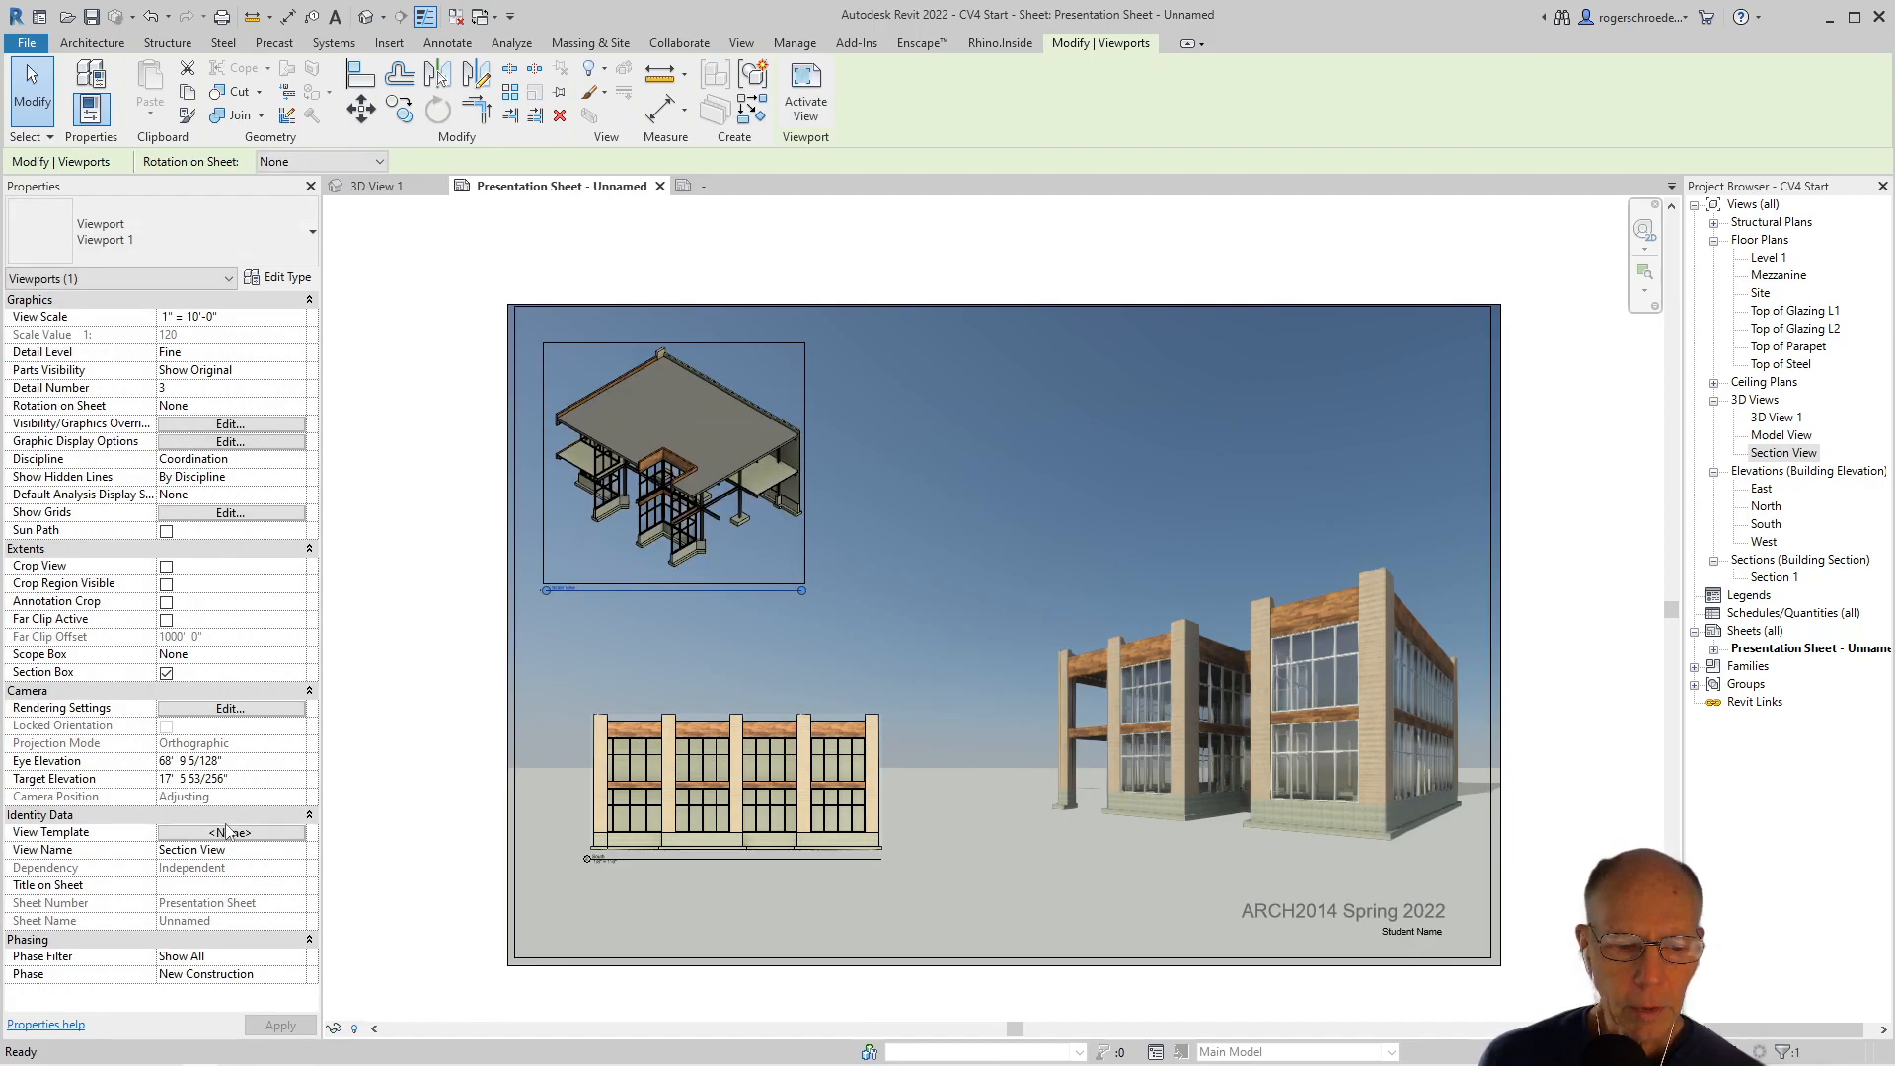
# Activate the 3D Section View on the sheet, turn on Cast Shadows and Show Ambient Shadows, and turn off Show Edges in its display options
pyautogui.doubleClick(667, 466)
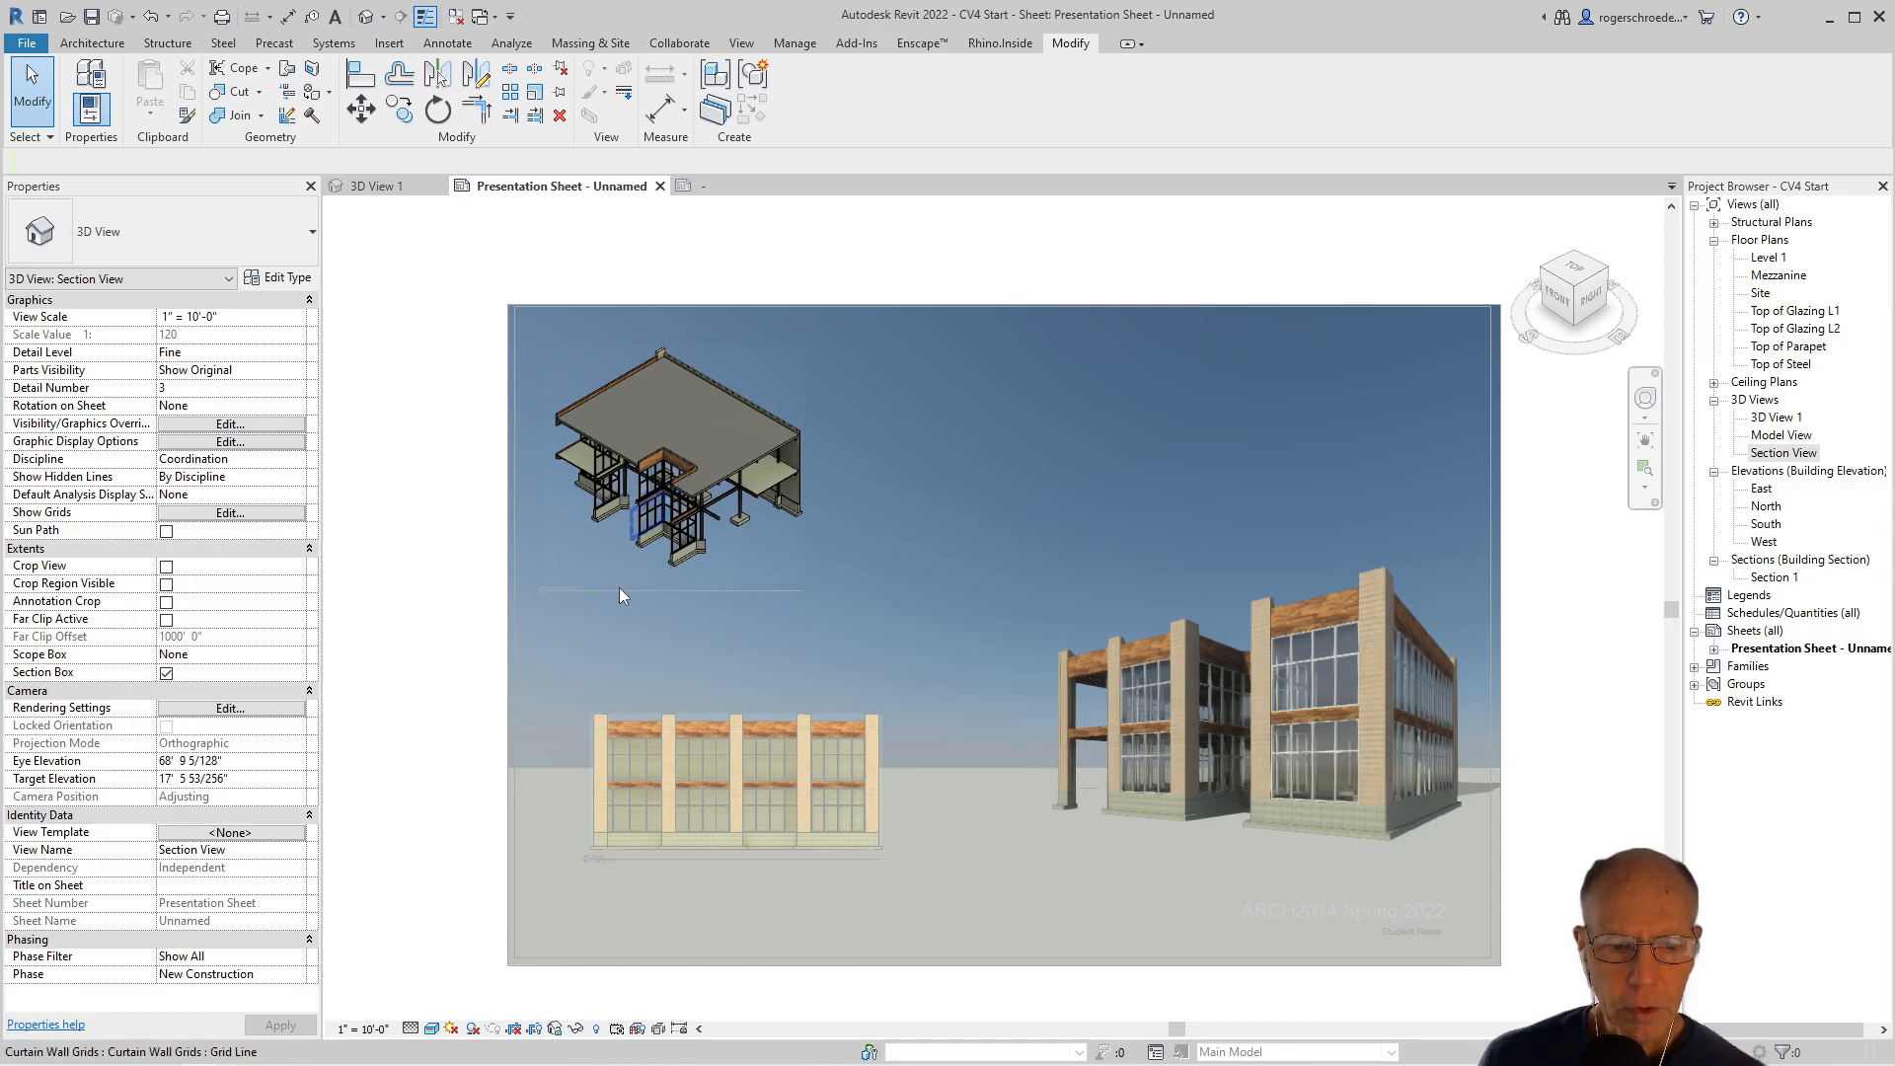
pyautogui.click(431, 1028)
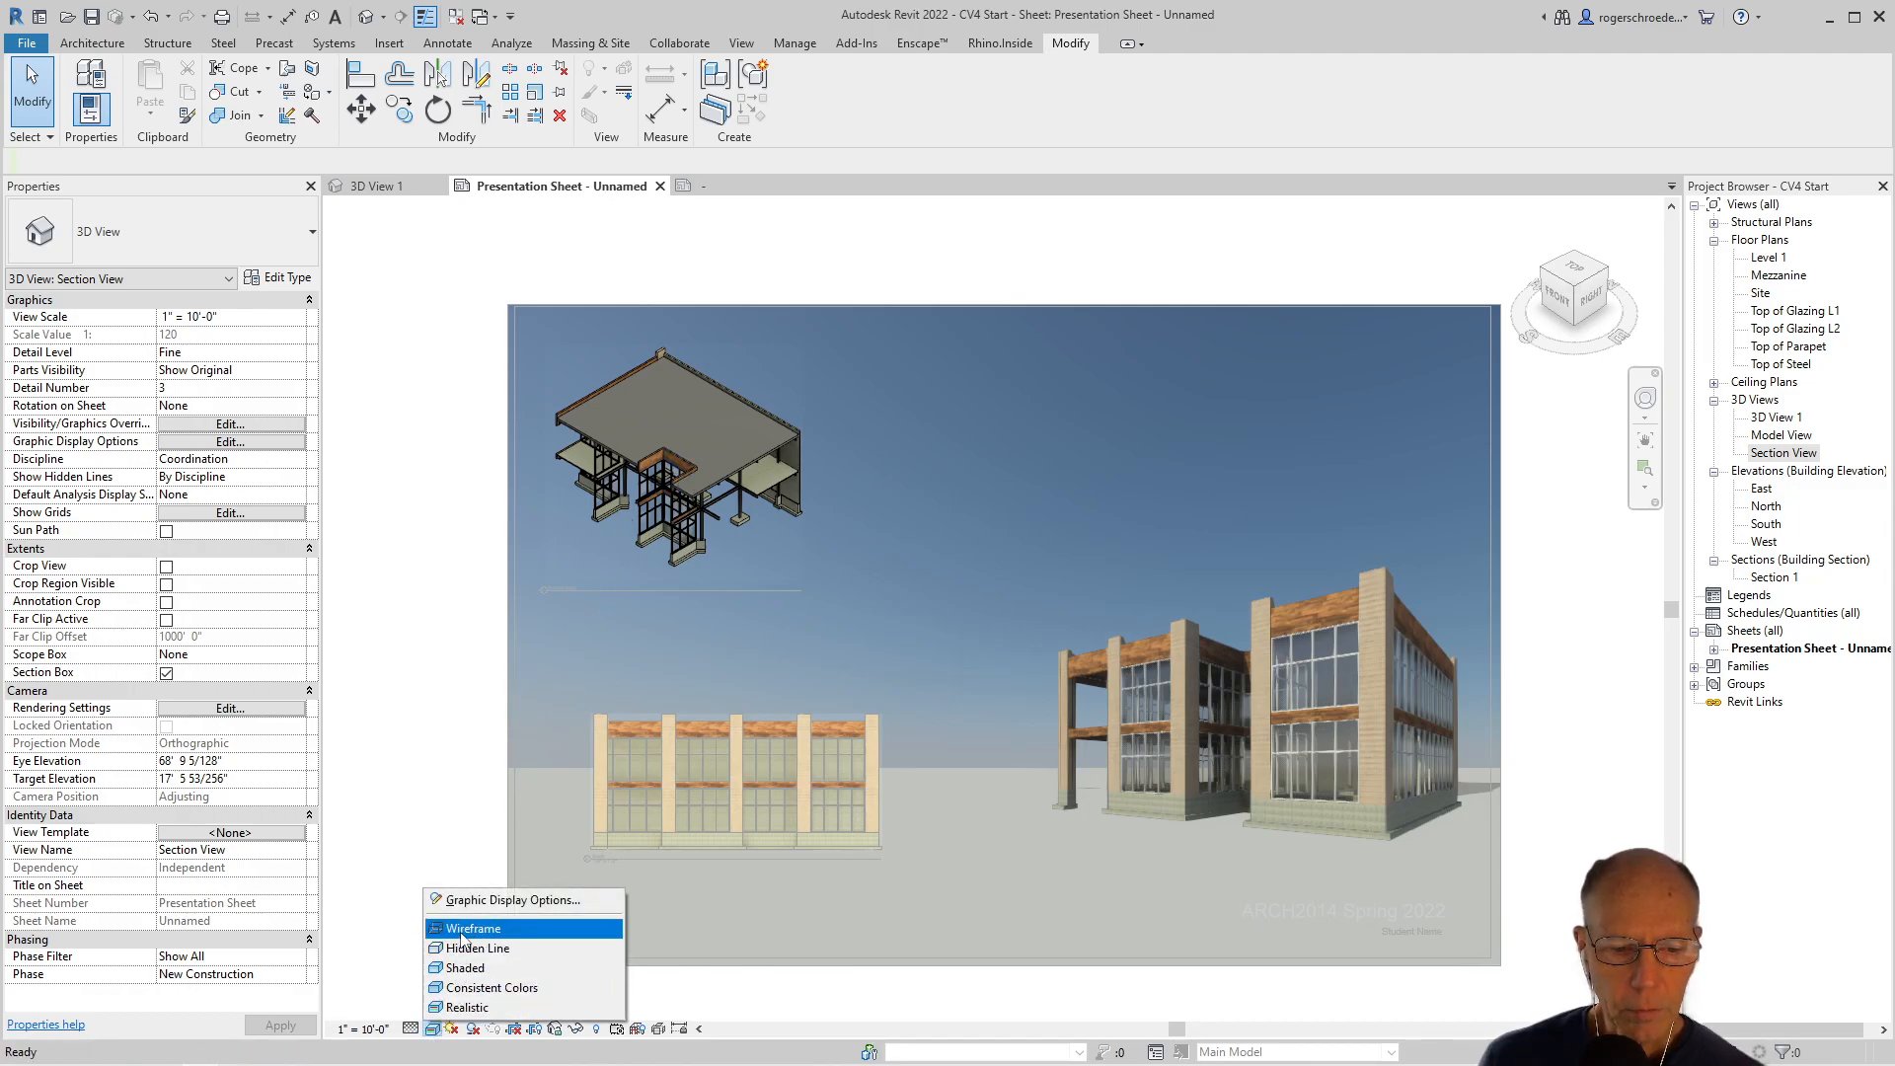
pyautogui.click(464, 899)
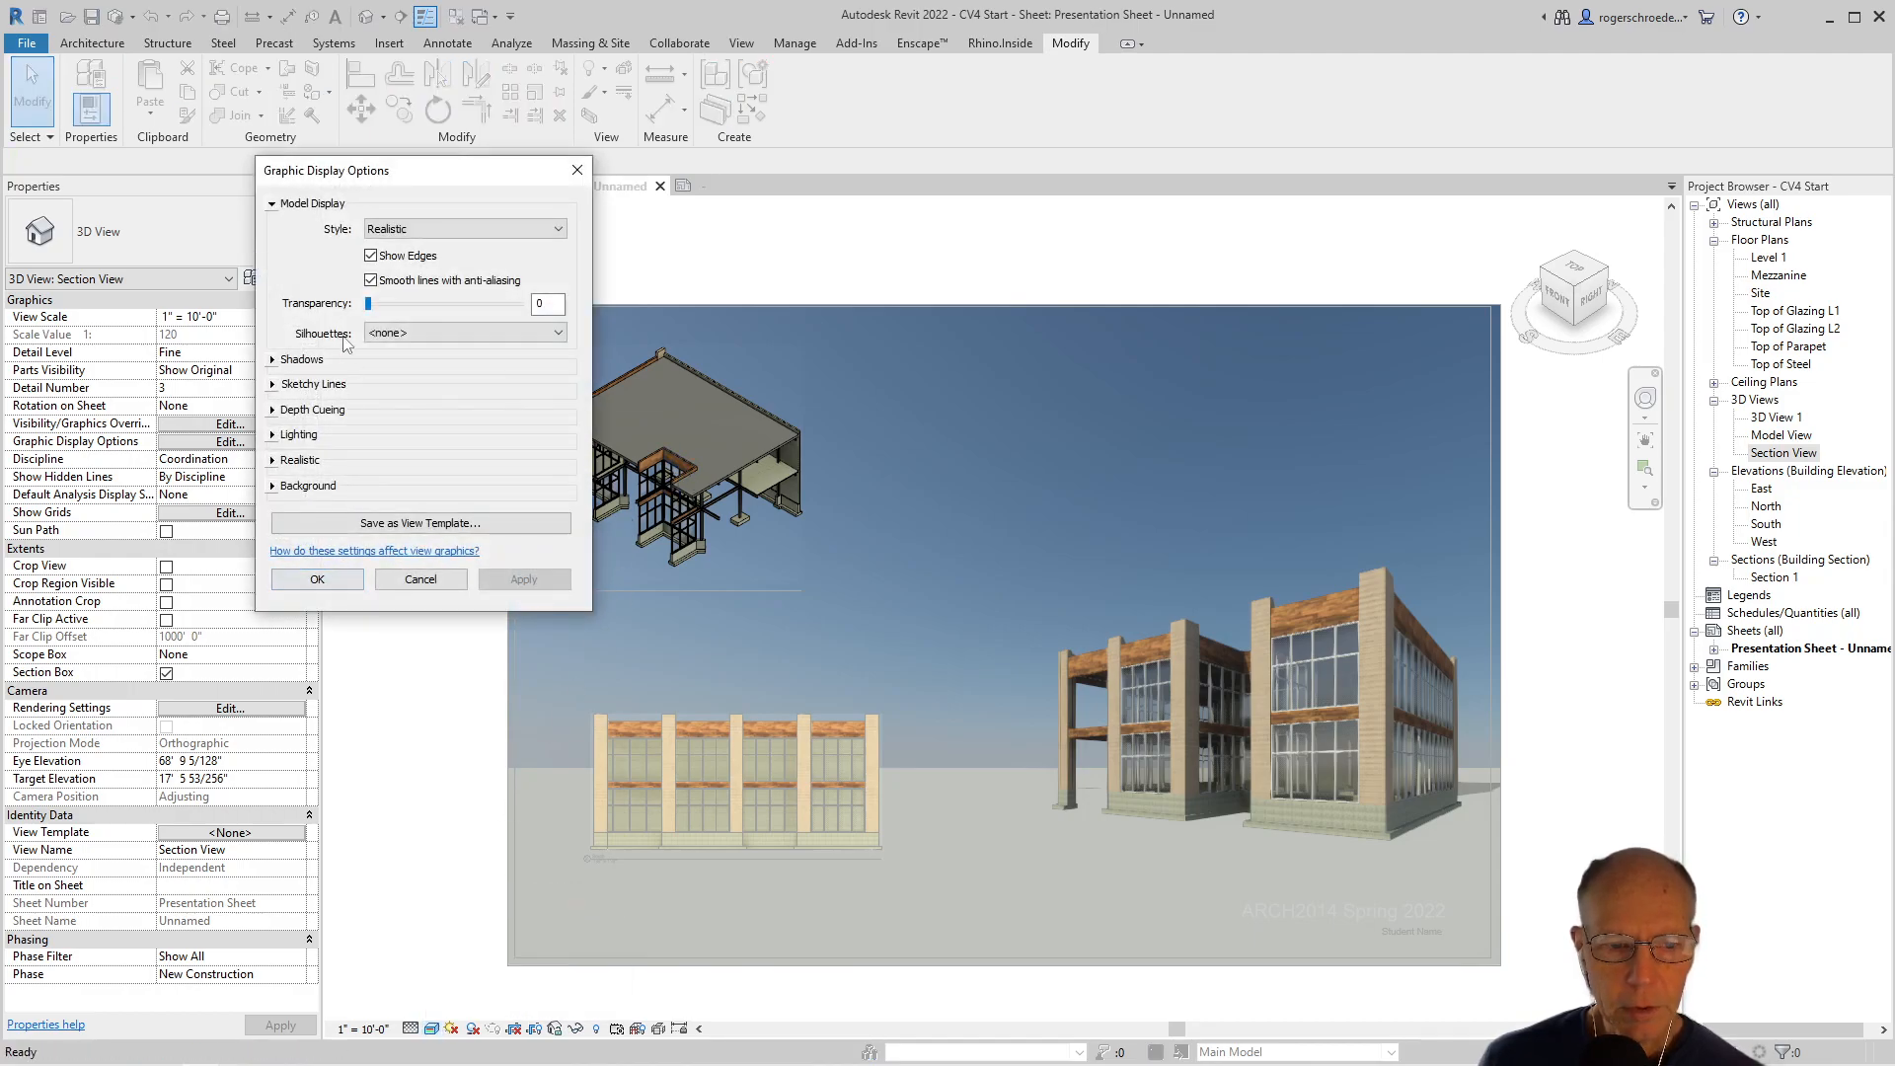
pyautogui.click(273, 360)
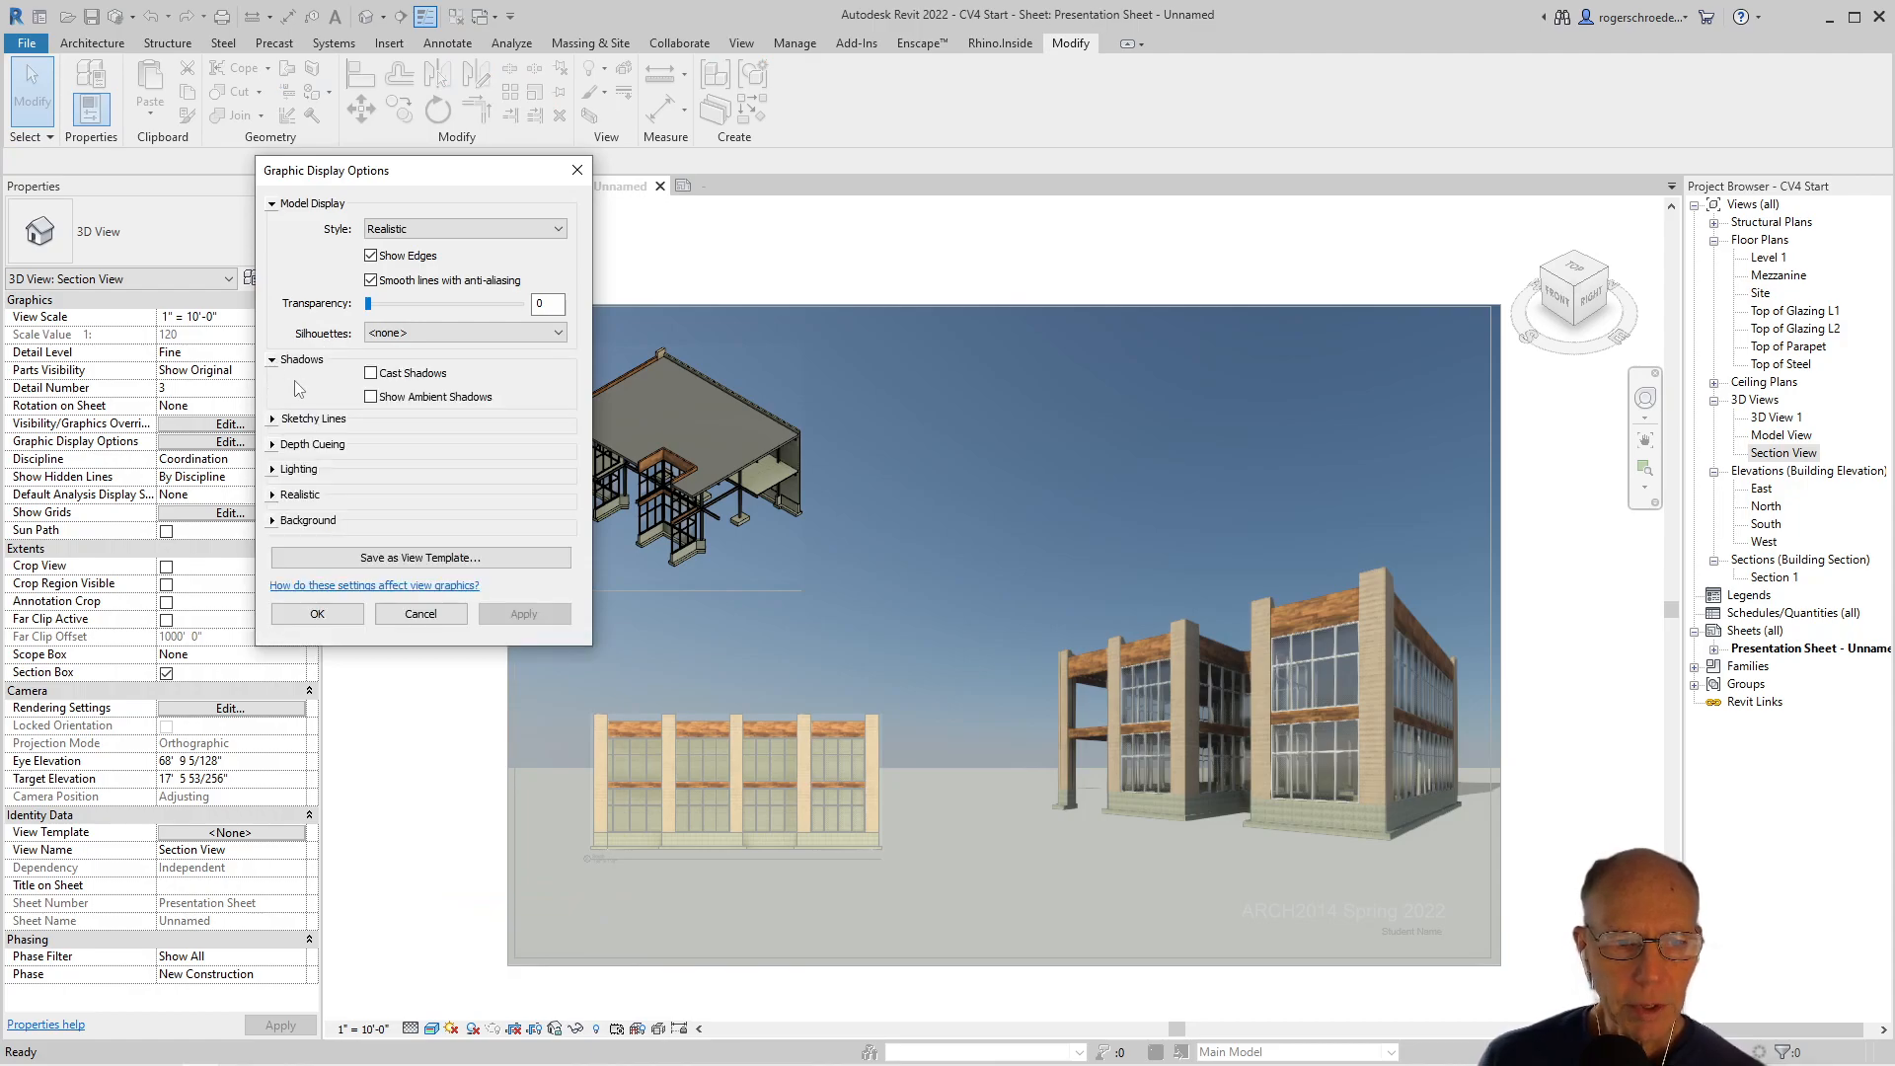
pyautogui.click(371, 373)
pyautogui.click(371, 397)
pyautogui.click(371, 255)
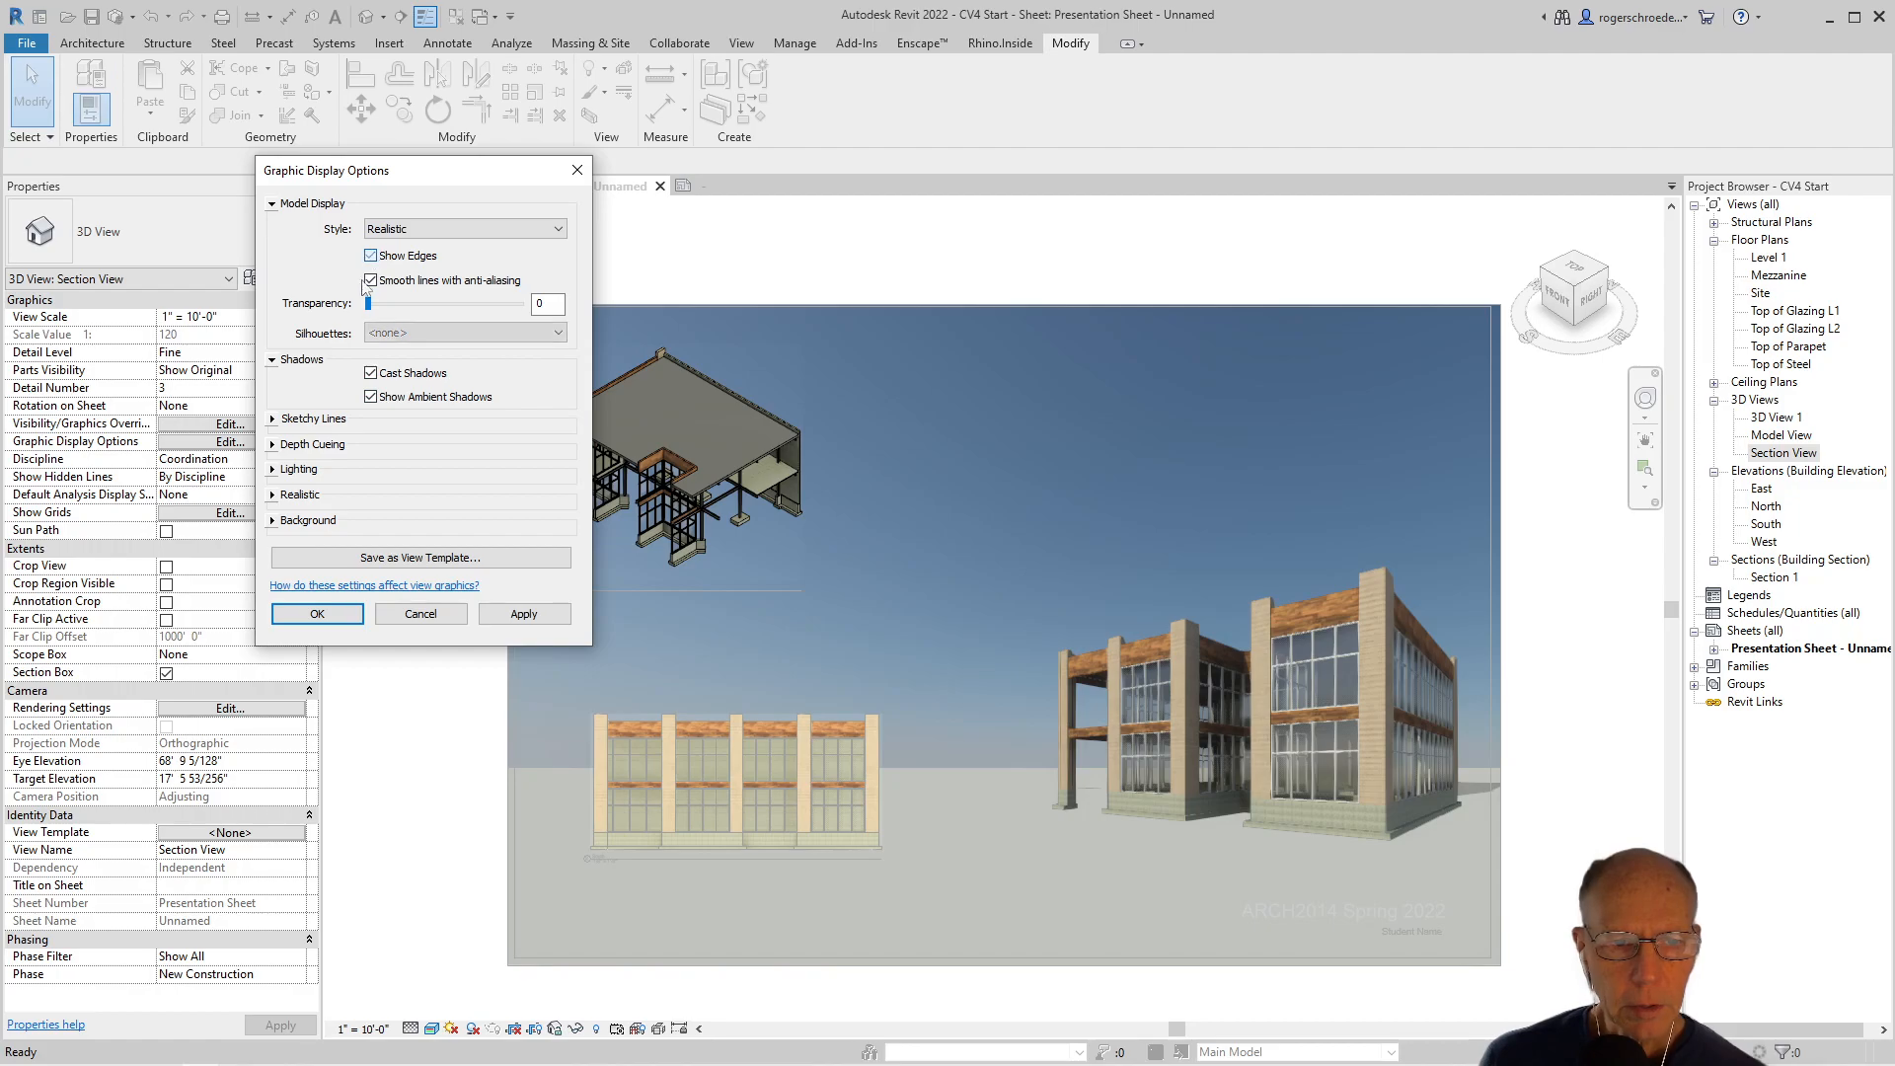
# Set the Section View's Ambient Light to 25 in the Lighting options and apply the display settings
pyautogui.click(276, 470)
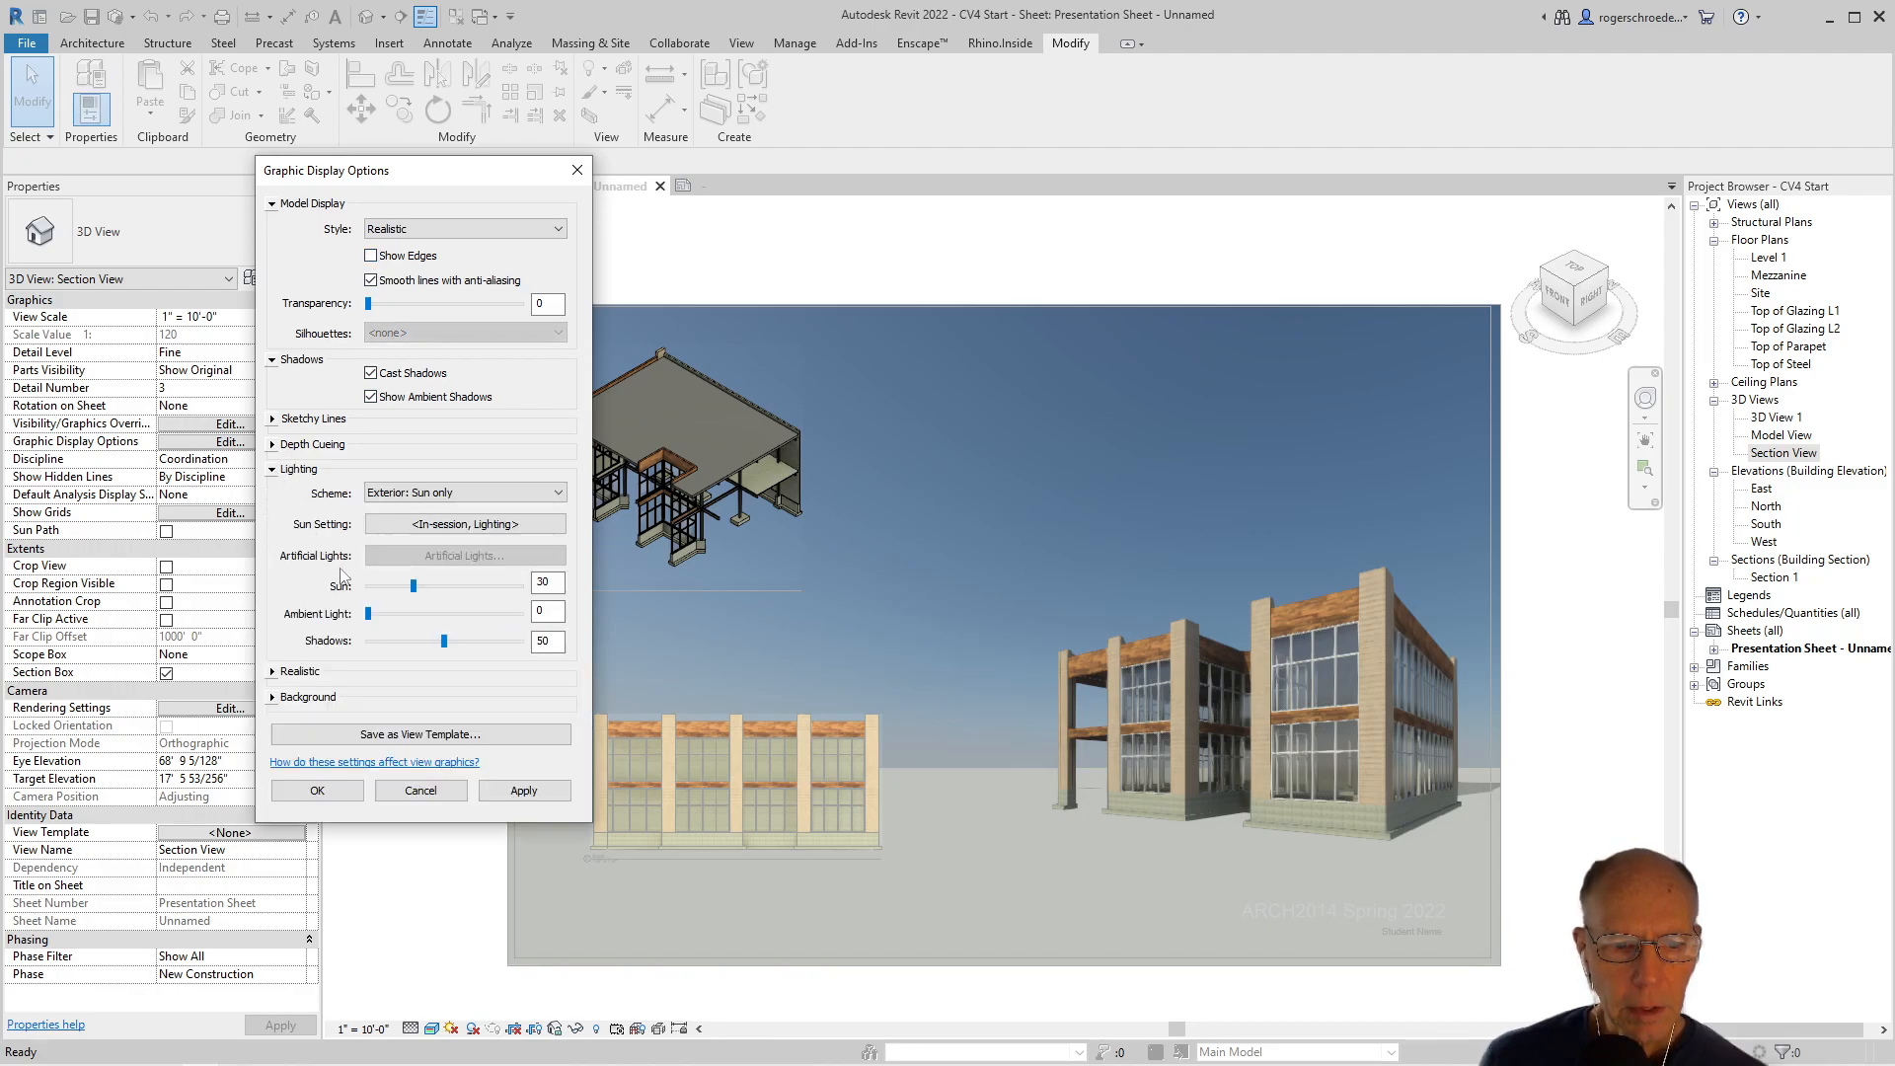
pyautogui.moveTo(368, 614); pyautogui.dragTo(366, 613)
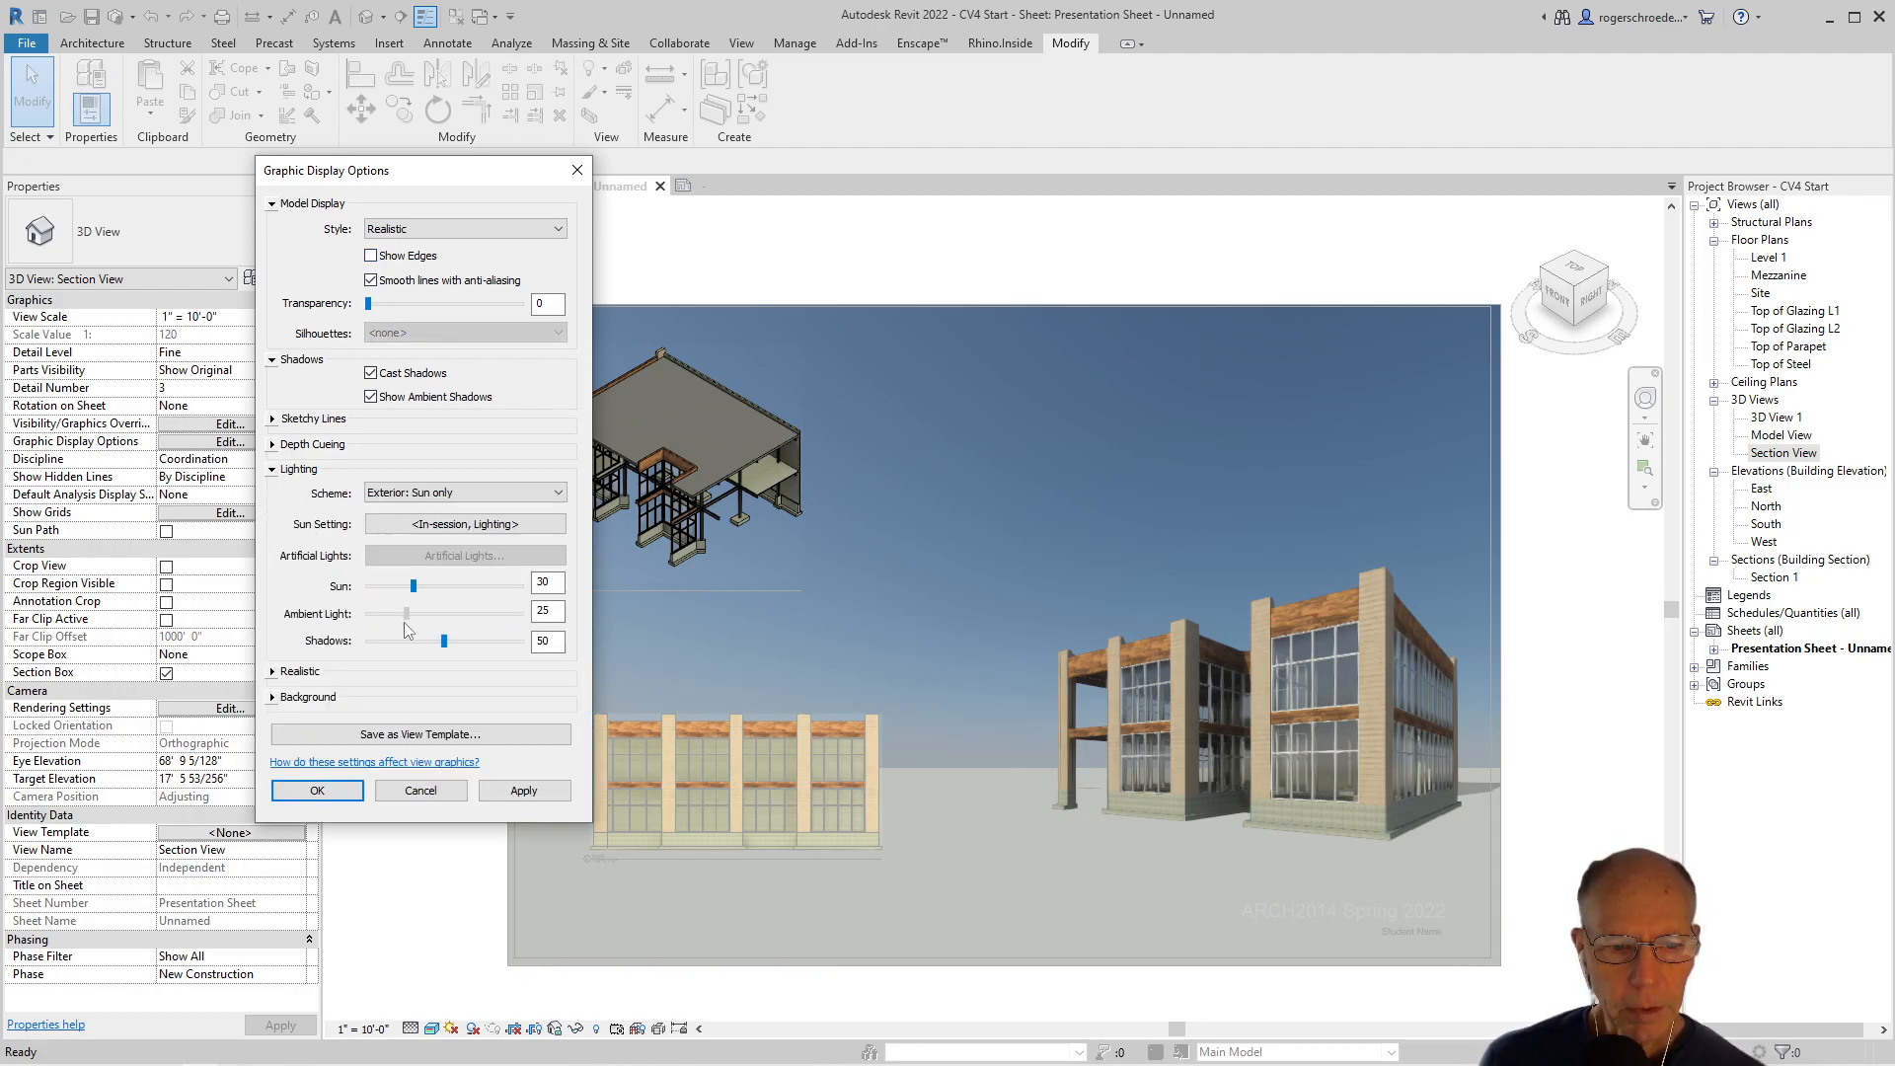
pyautogui.click(501, 790)
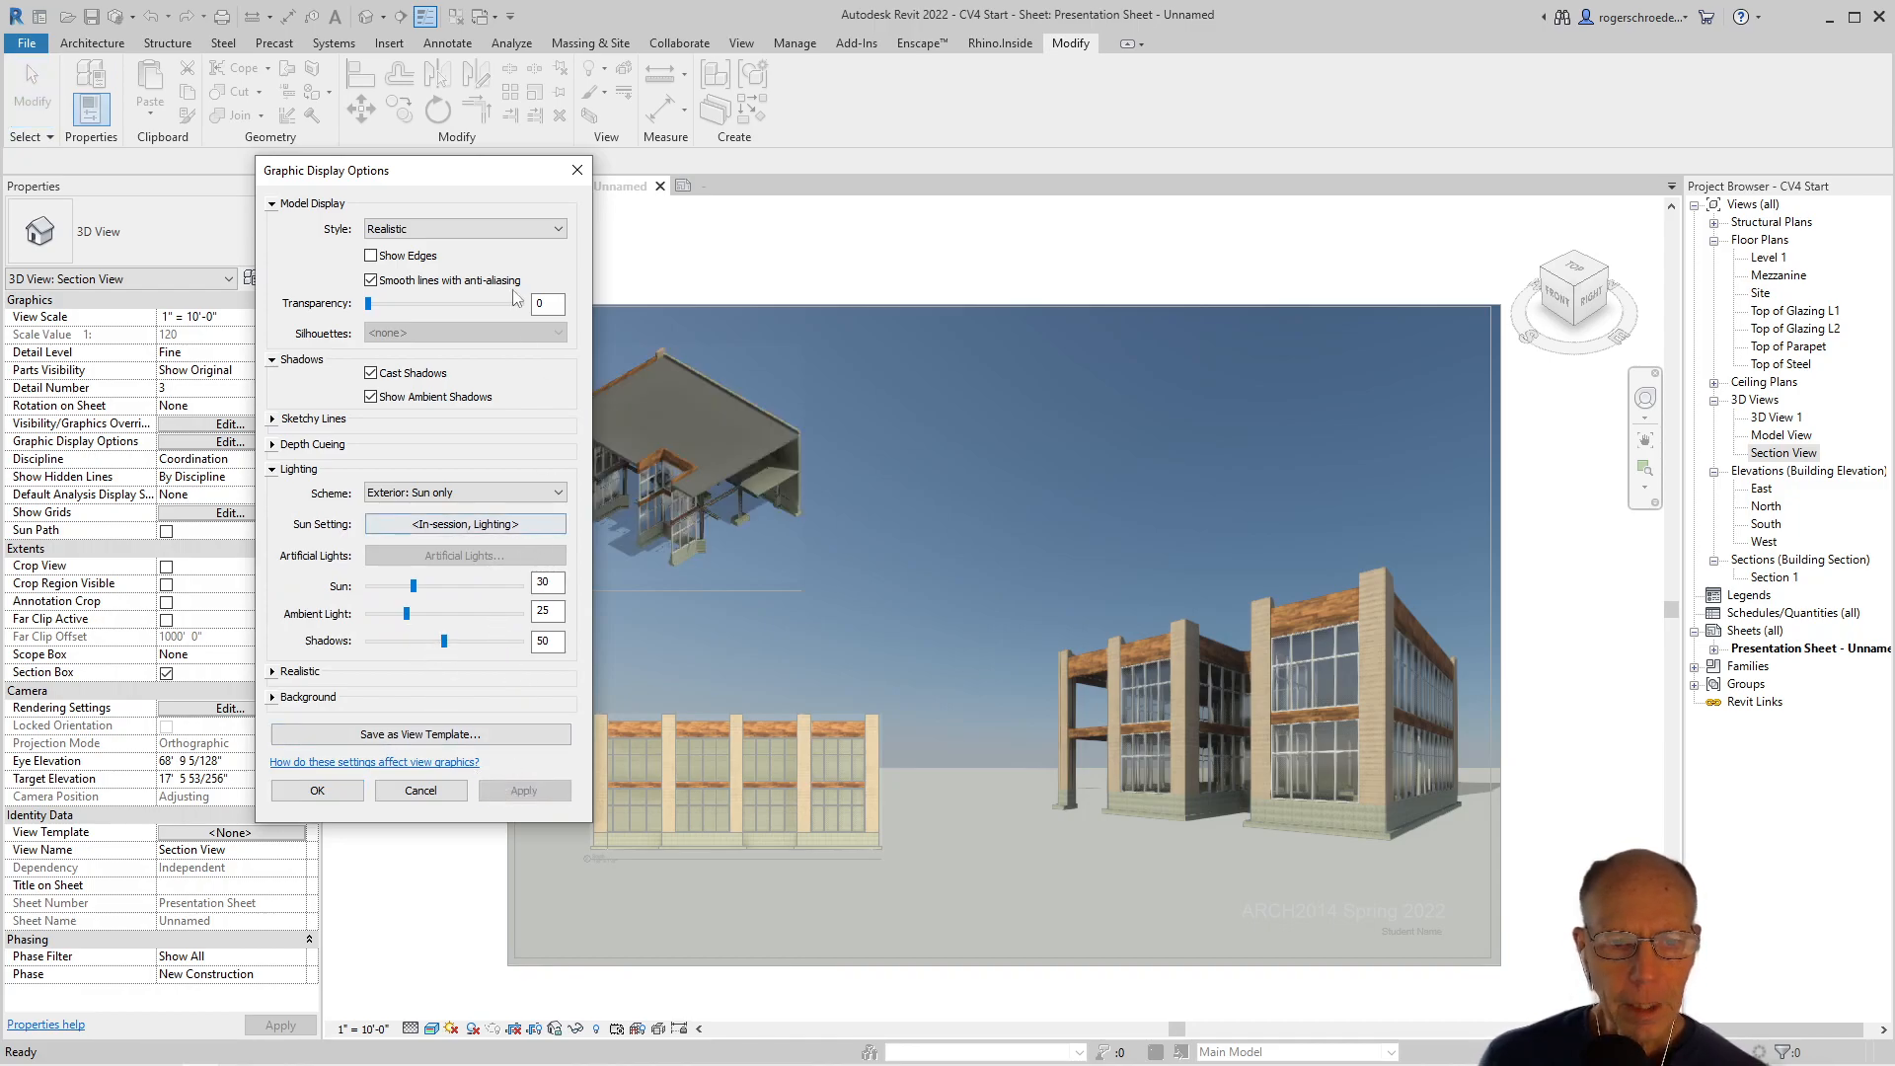
# Try the Sunlight from Top Left sun preset on the Section View and close the display options without accepting
pyautogui.moveTo(494, 171); pyautogui.dragTo(173, 268)
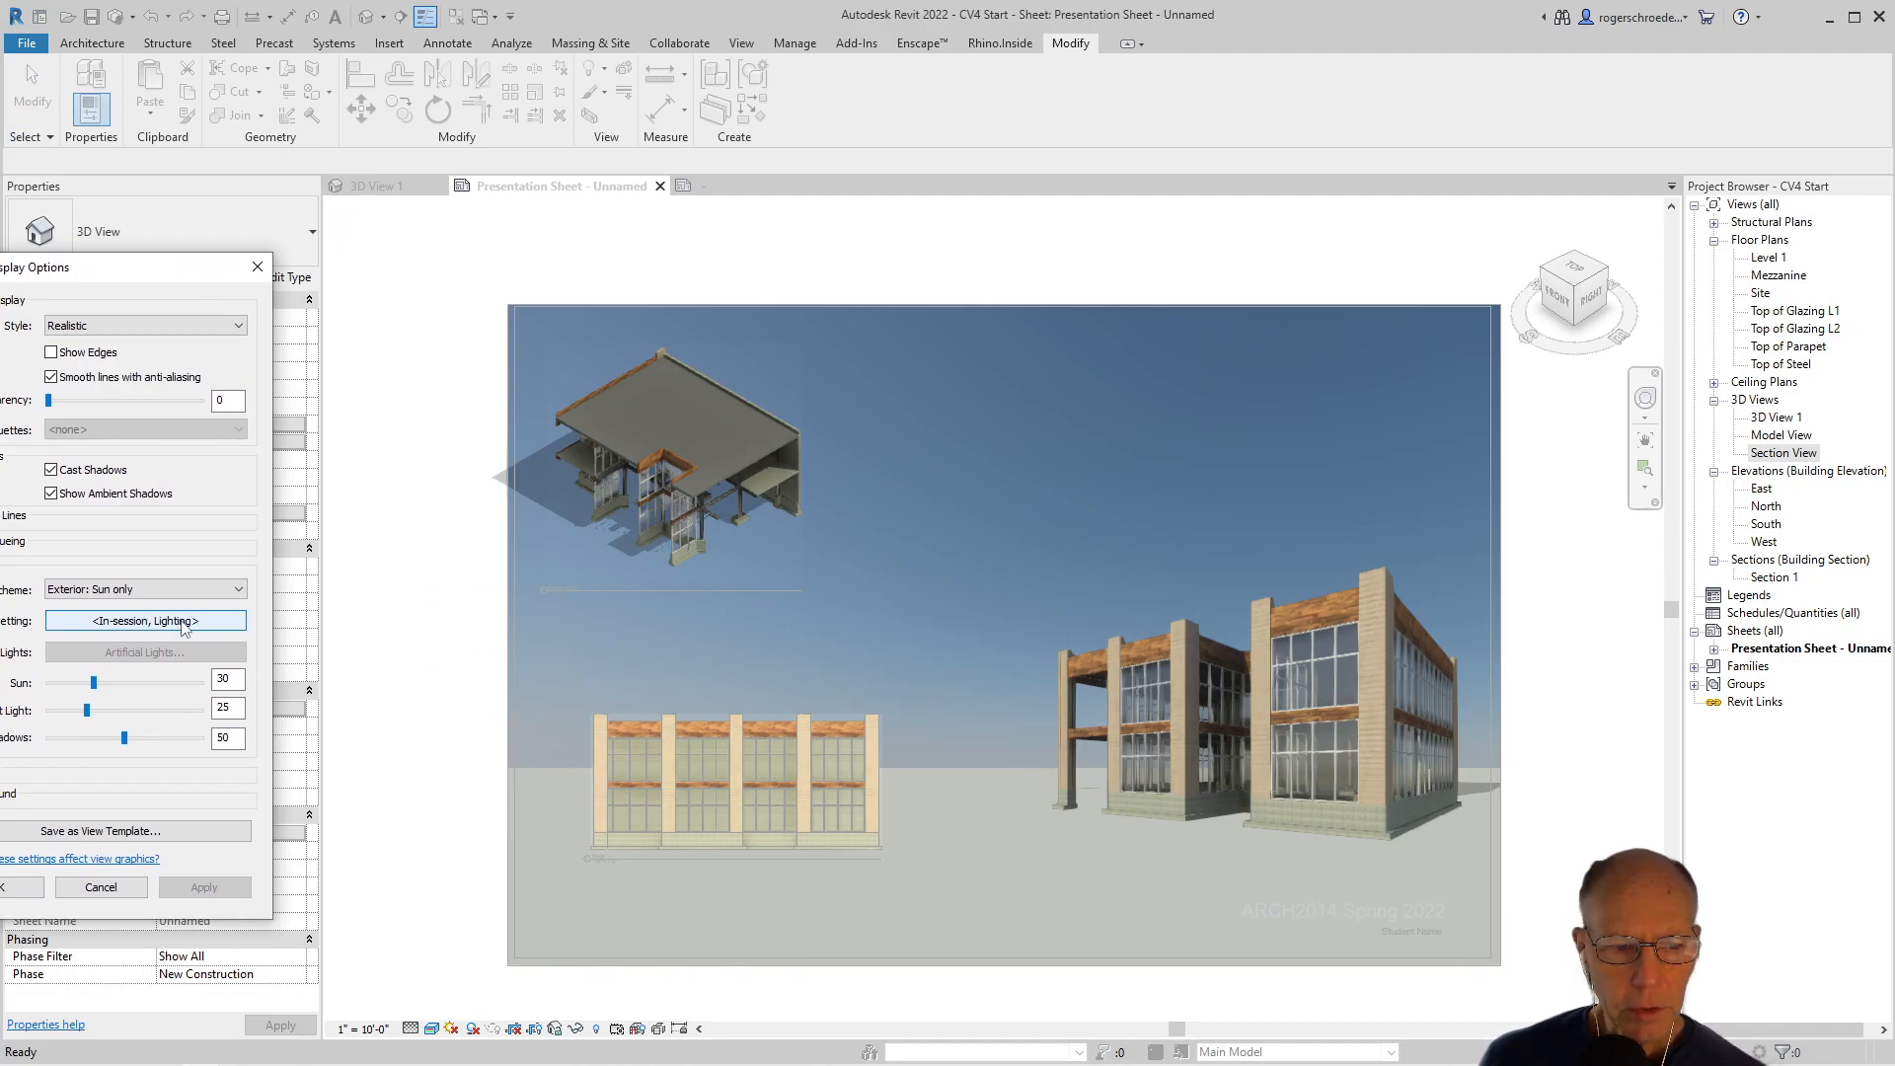
pyautogui.click(185, 622)
pyautogui.click(109, 612)
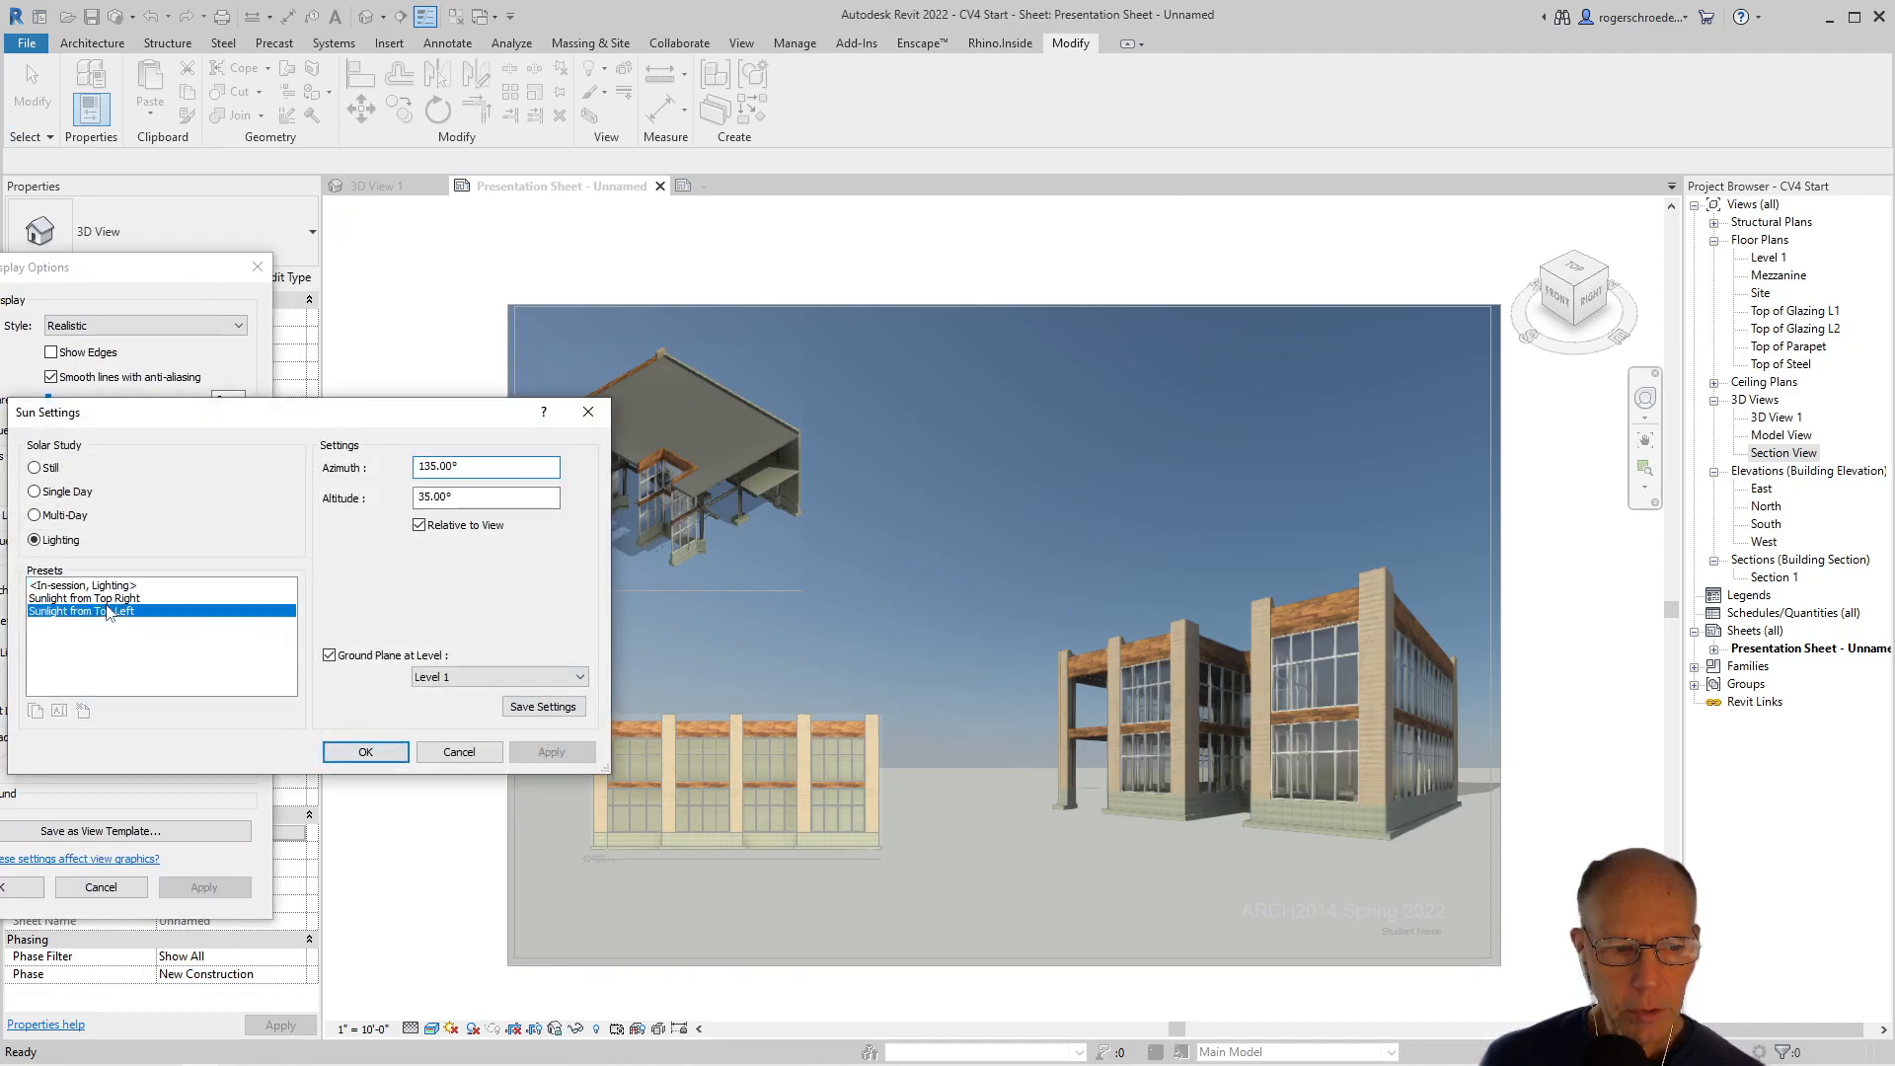
pyautogui.click(393, 758)
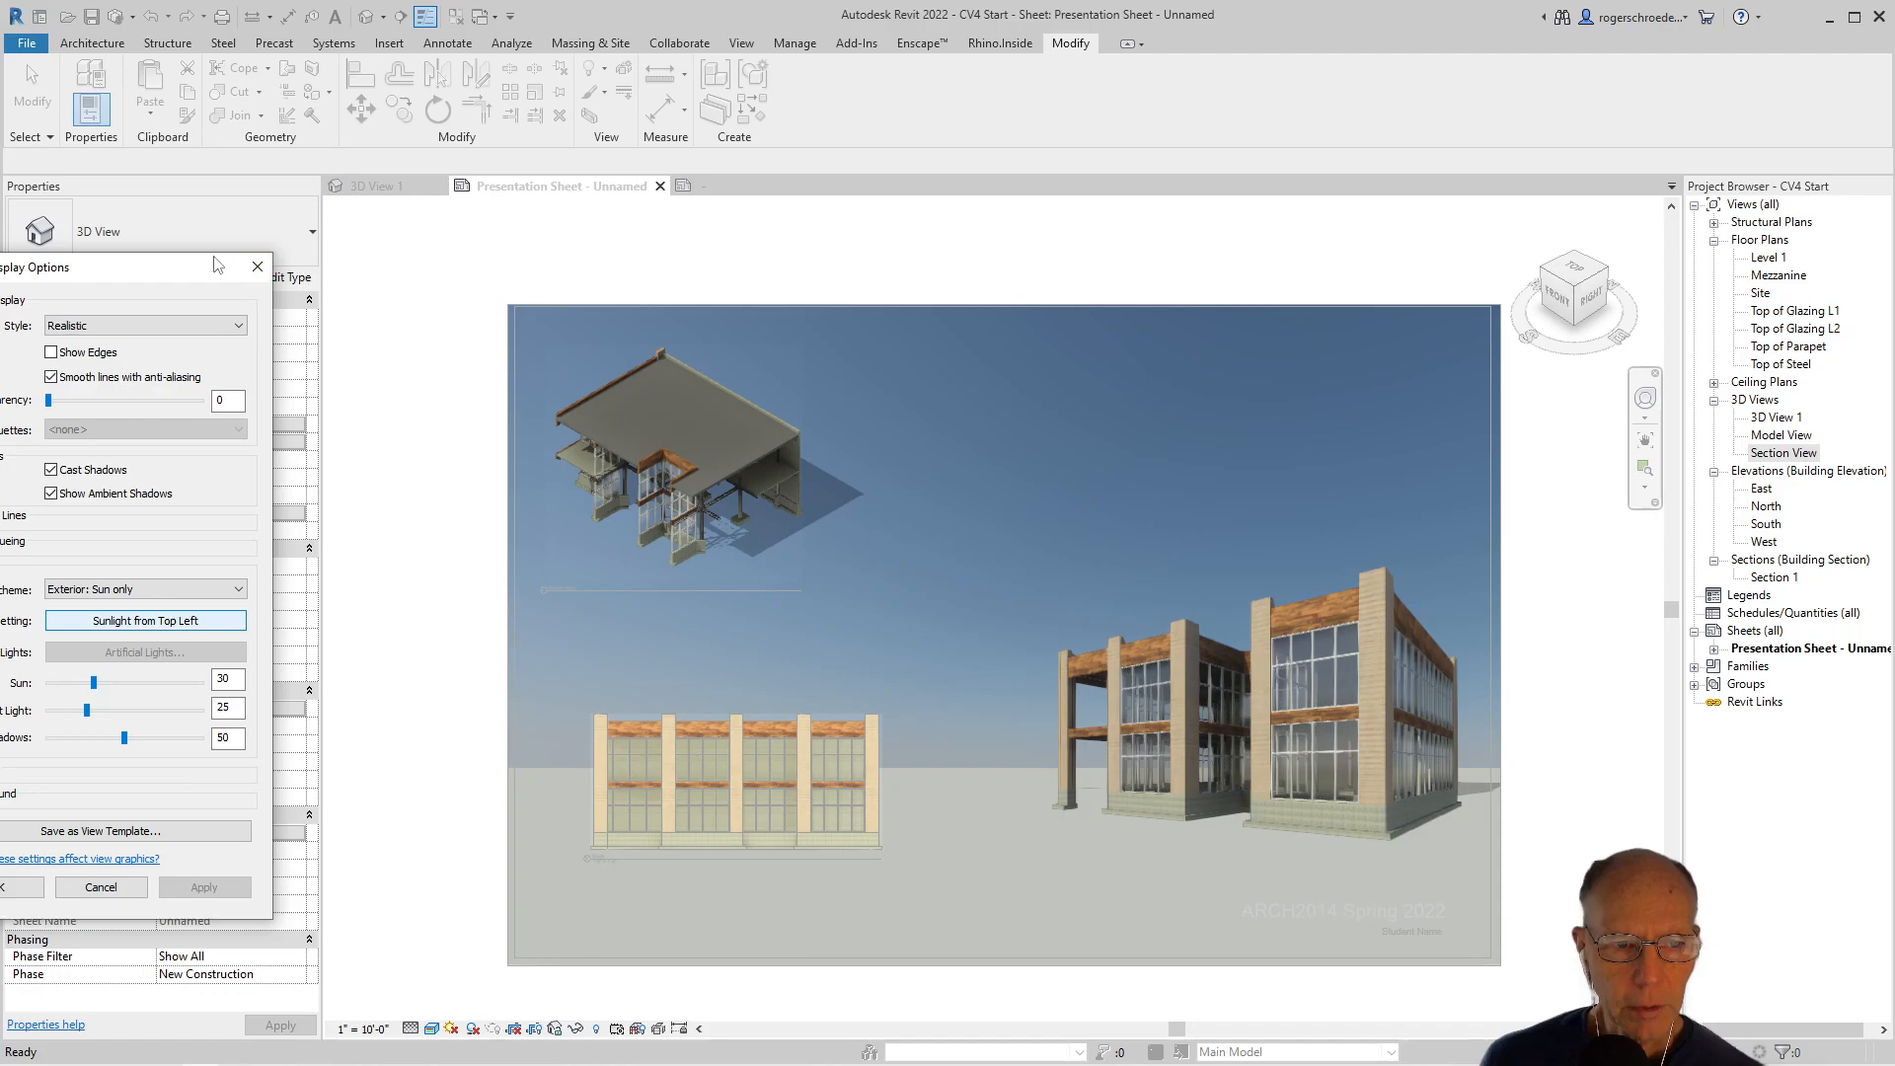
pyautogui.moveTo(204, 277); pyautogui.dragTo(358, 308)
pyautogui.click(410, 302)
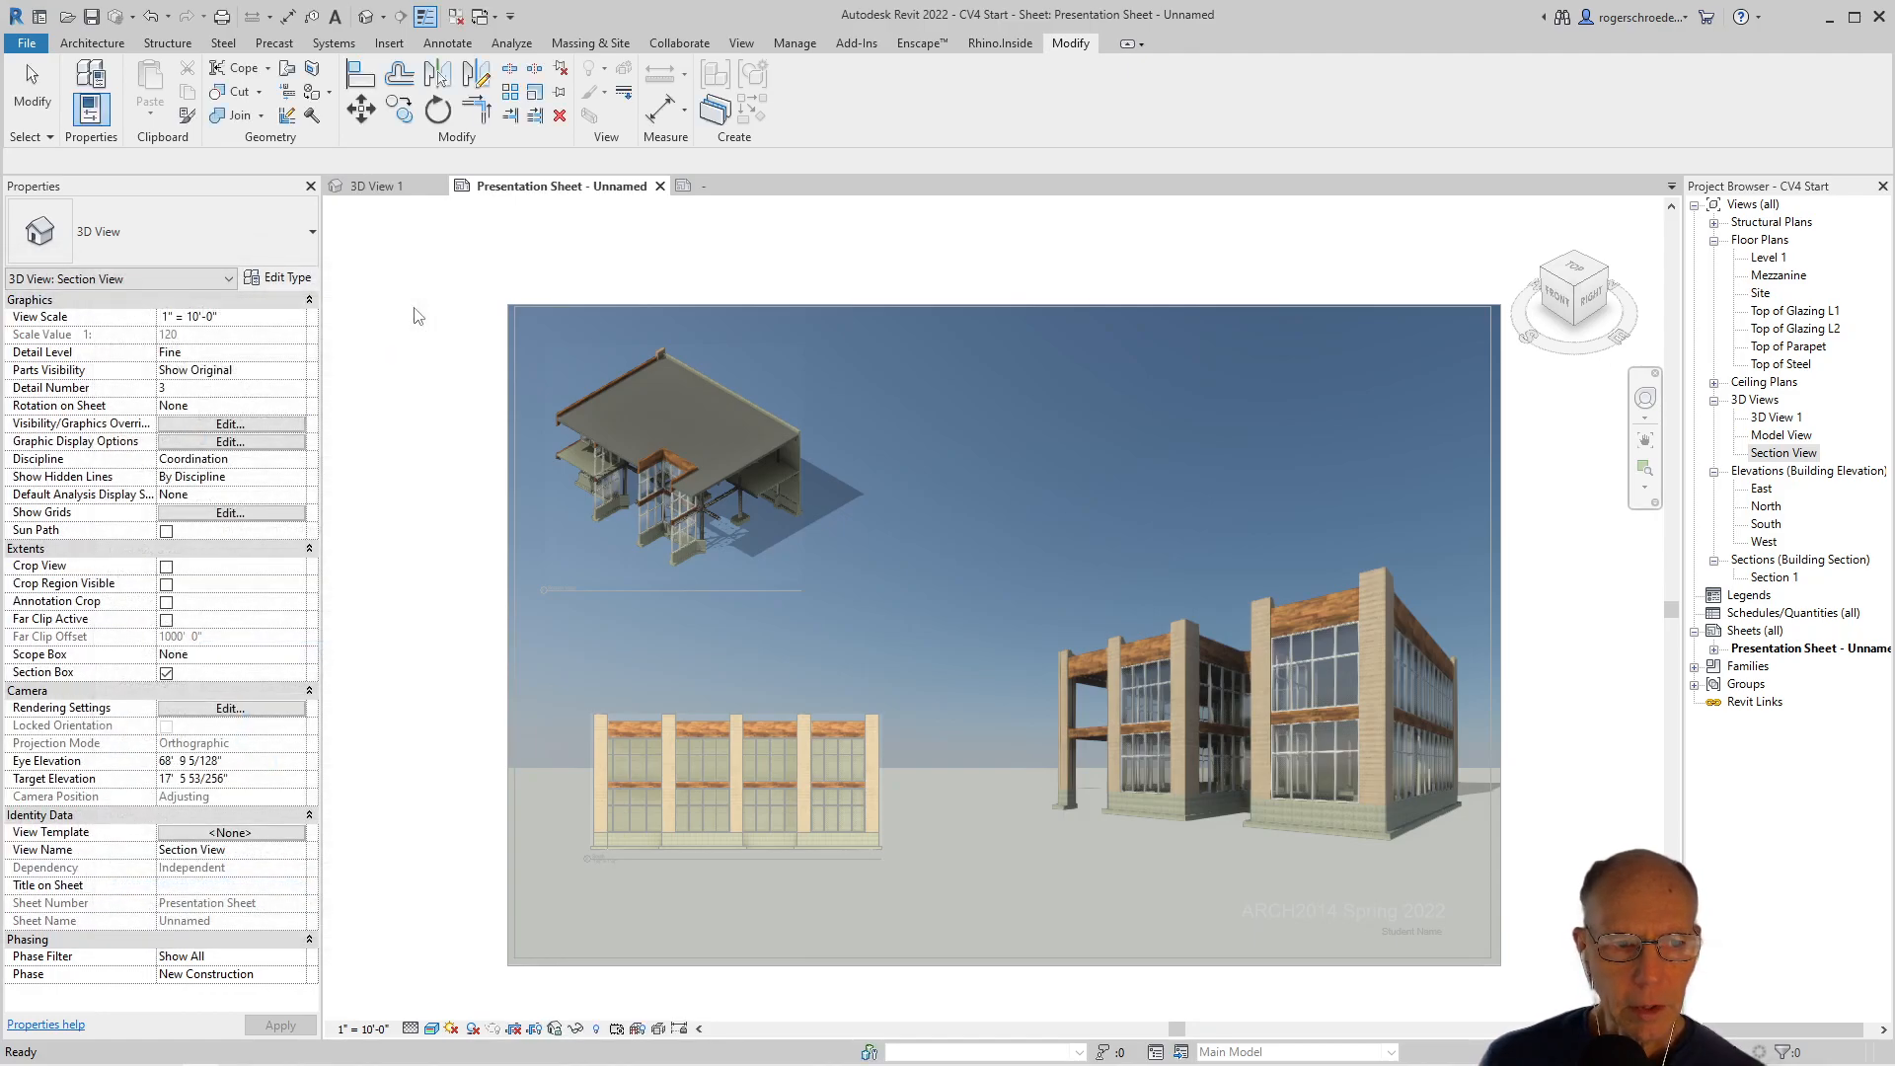
# Deactivate the Section View, change its viewport type to No Title, and deselect it
pyautogui.rightClick(588, 433)
pyautogui.click(651, 523)
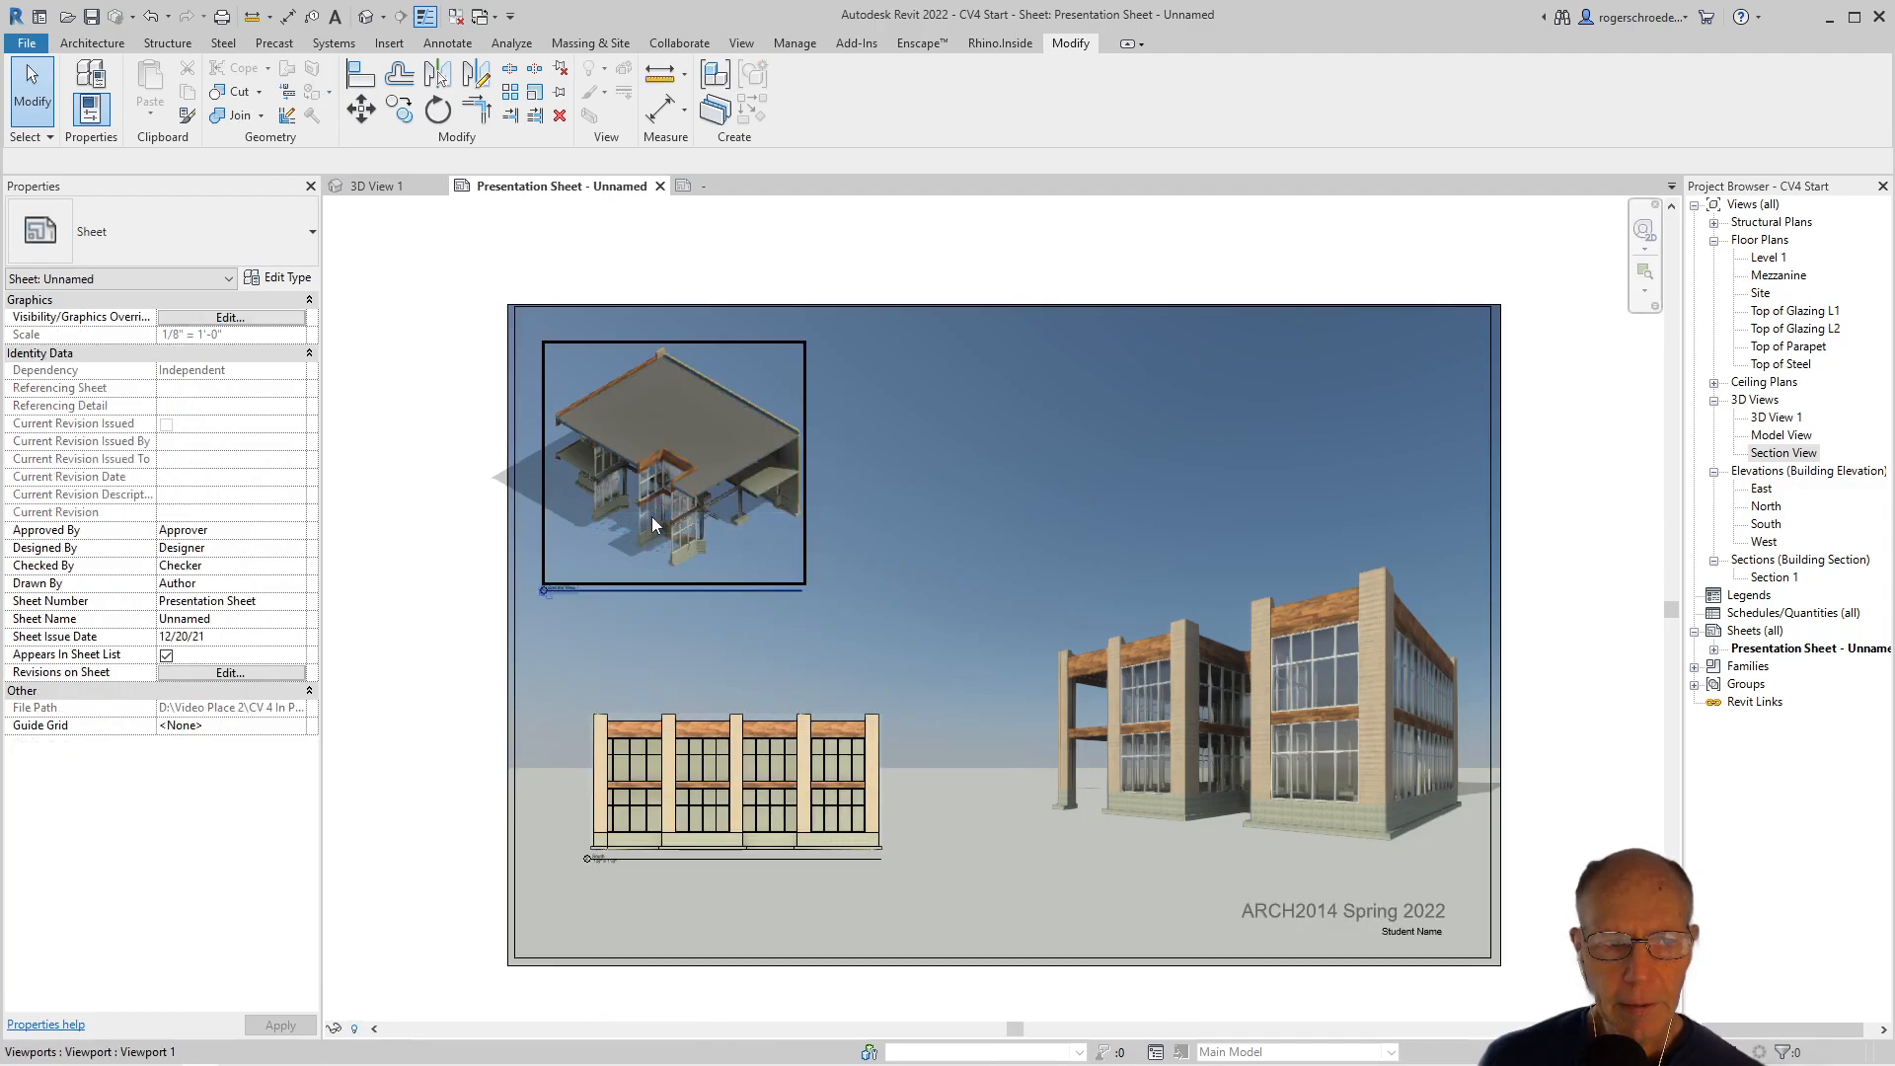
pyautogui.click(635, 383)
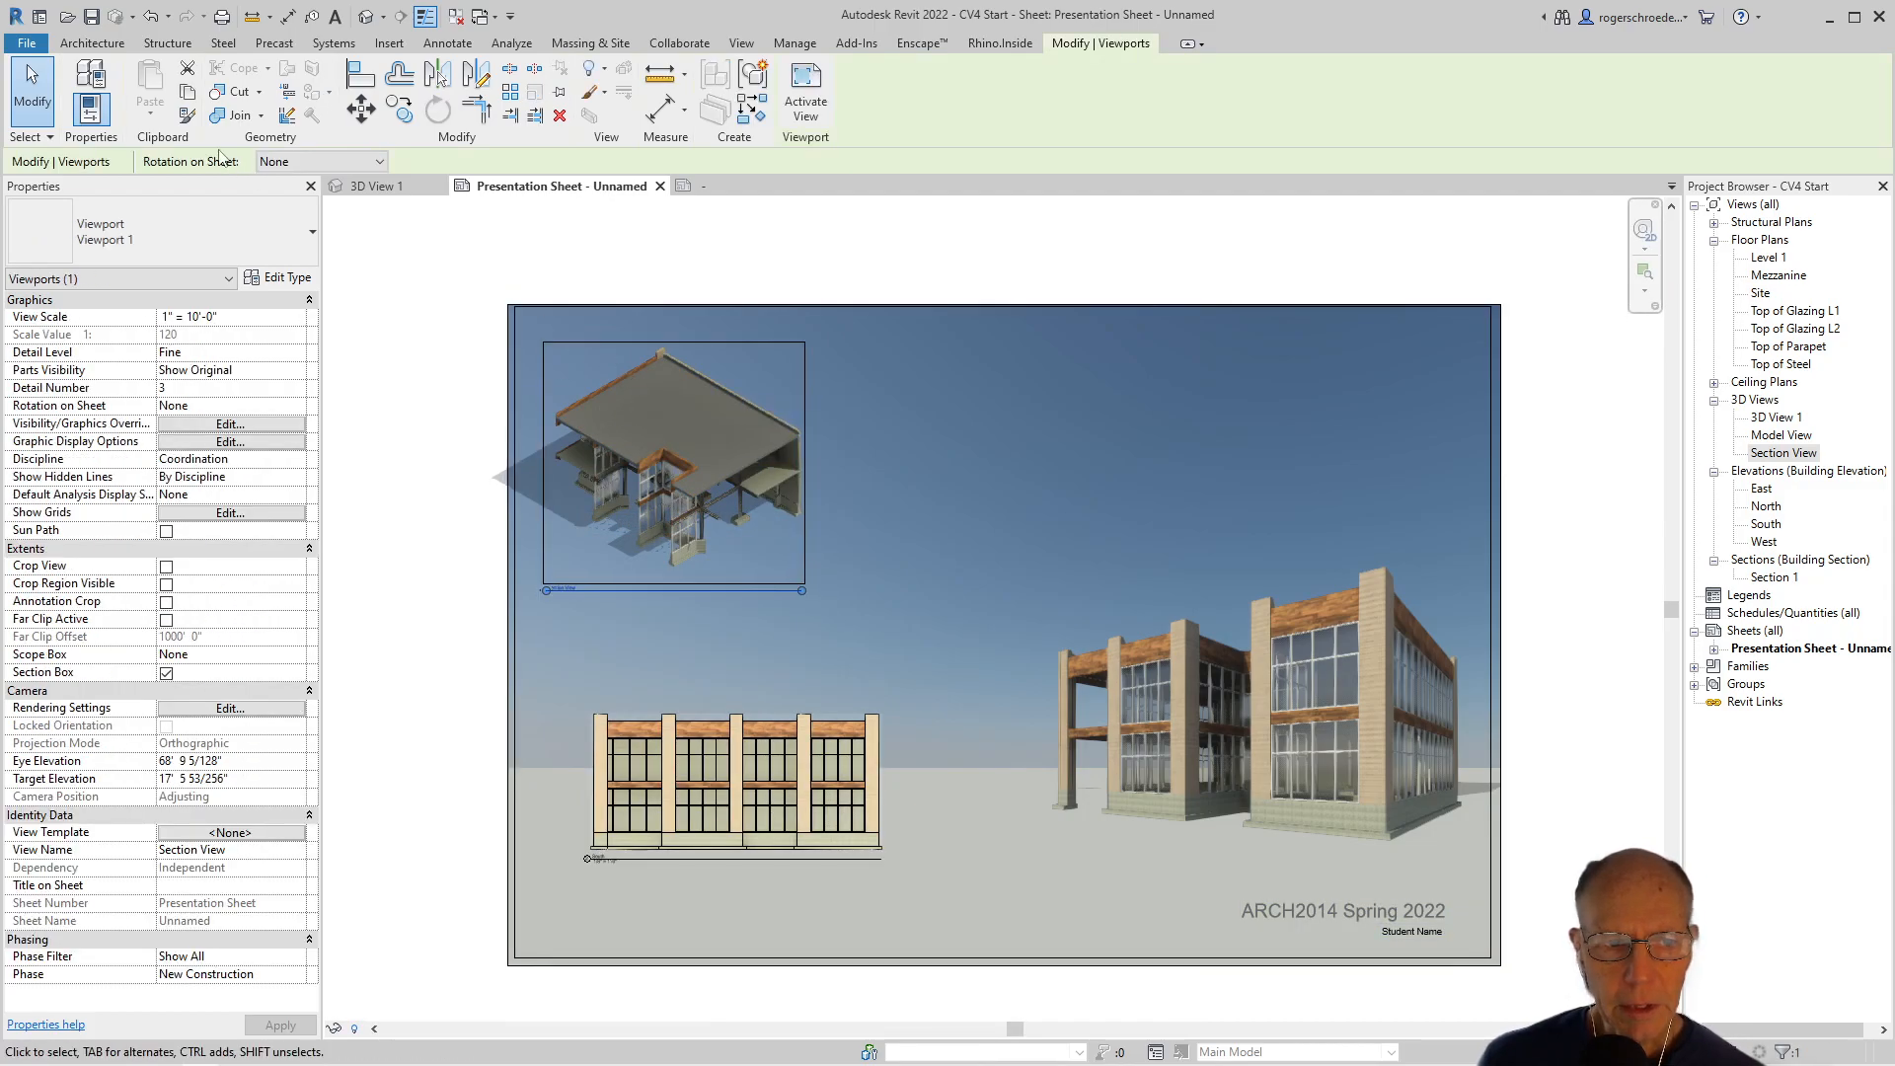
pyautogui.click(189, 216)
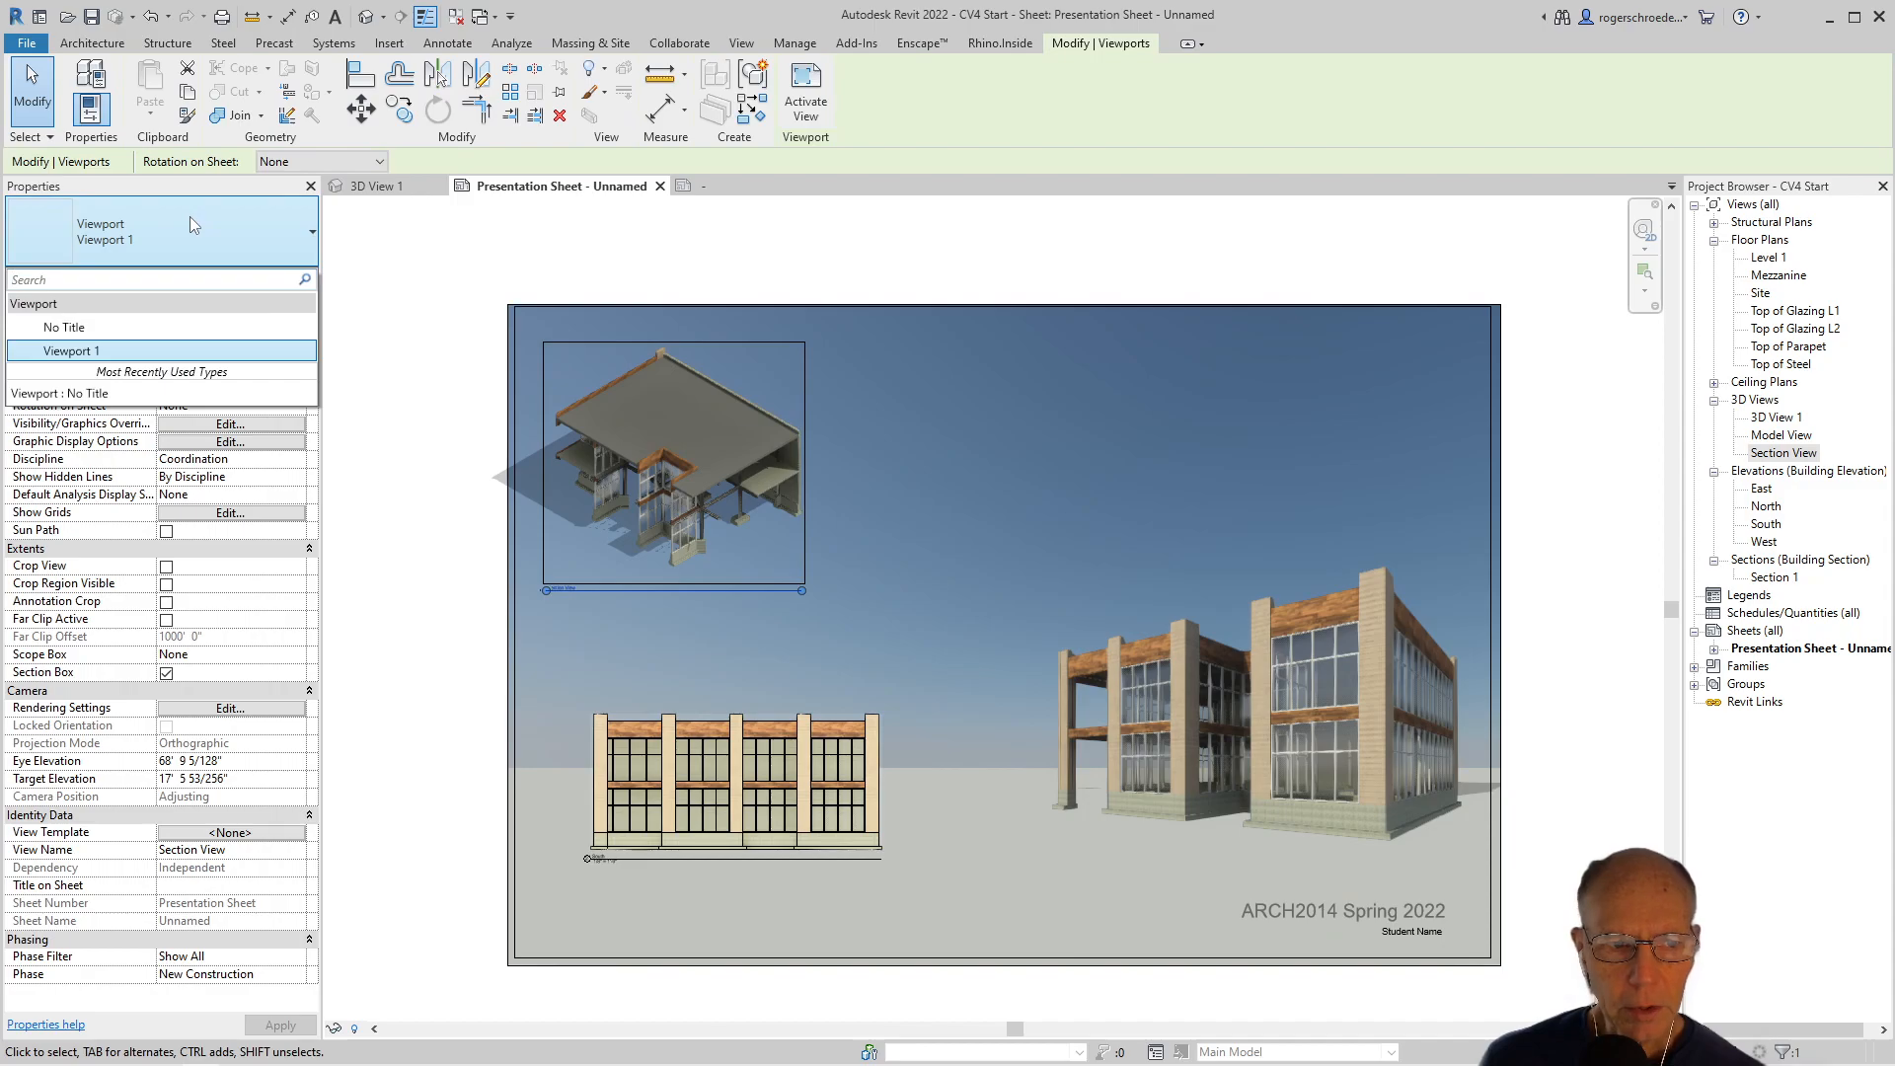
pyautogui.click(156, 329)
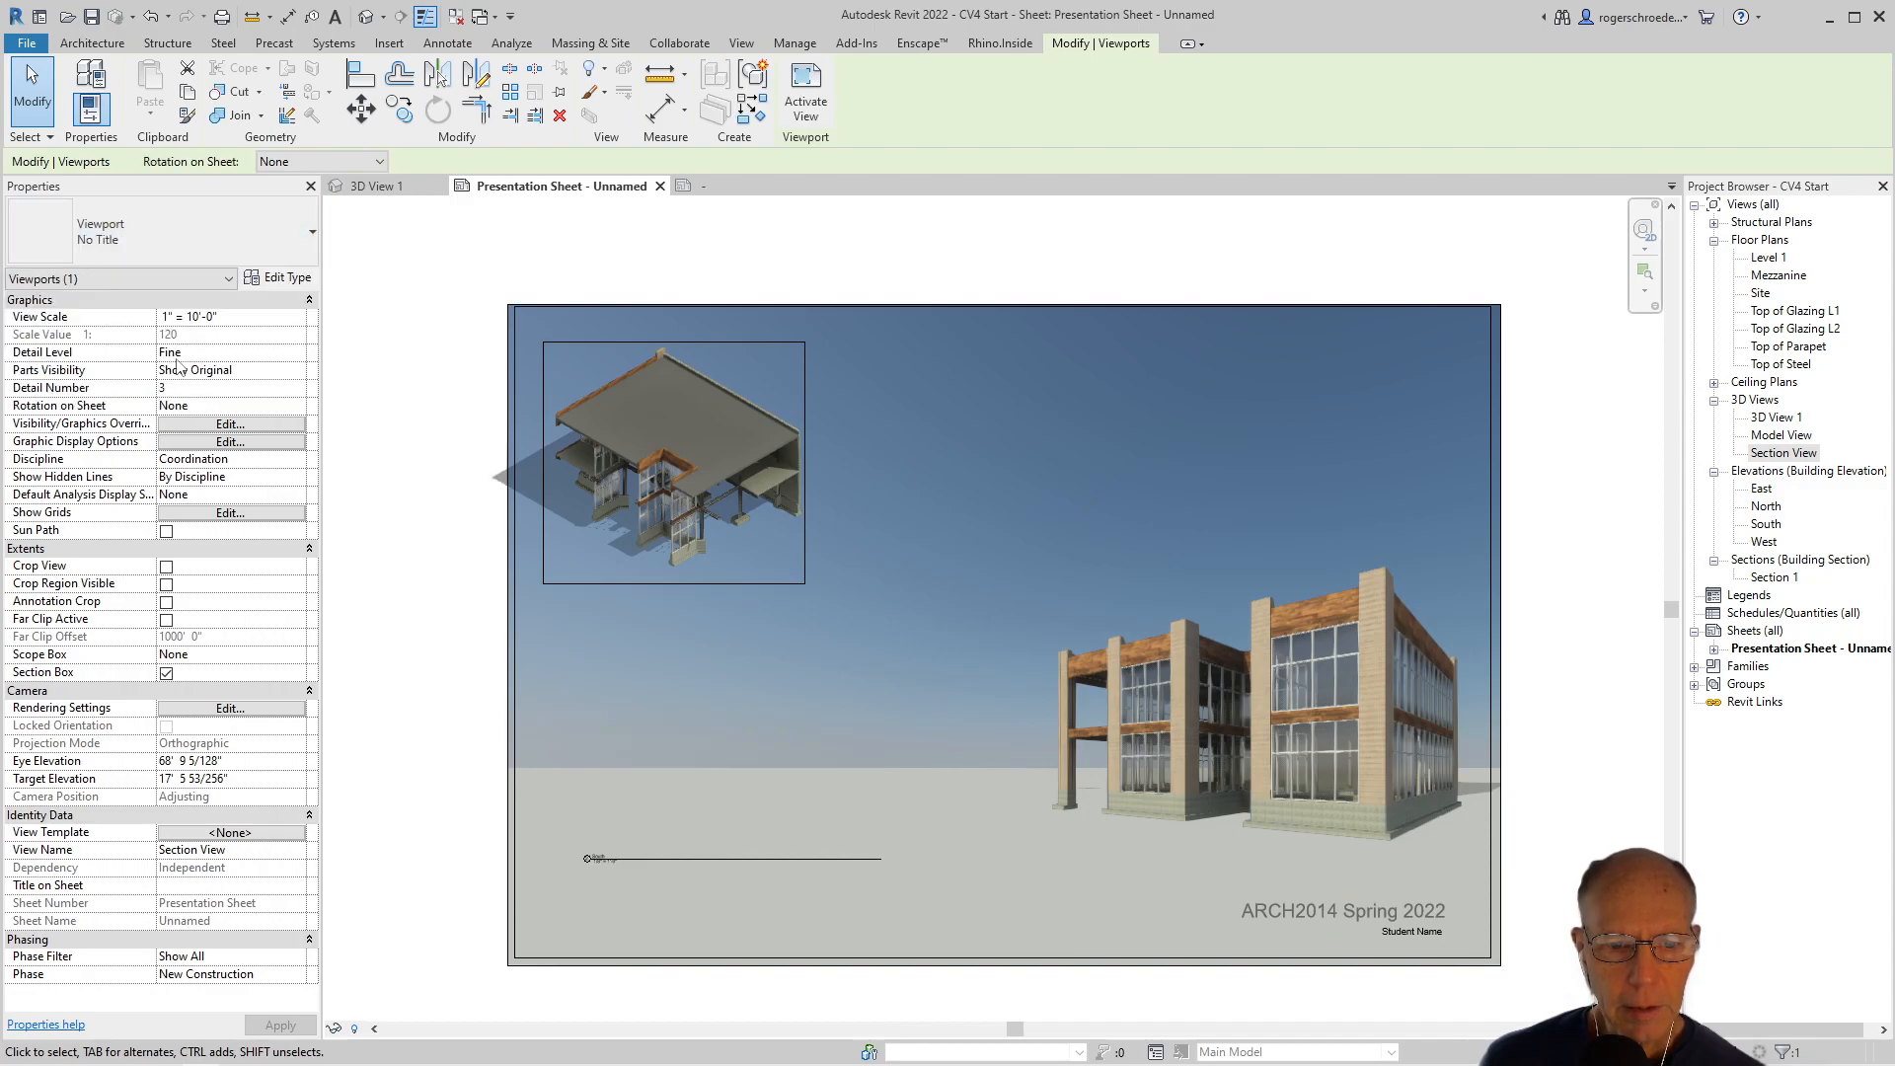
pyautogui.click(385, 530)
pyautogui.scroll(-1, 756, 740)
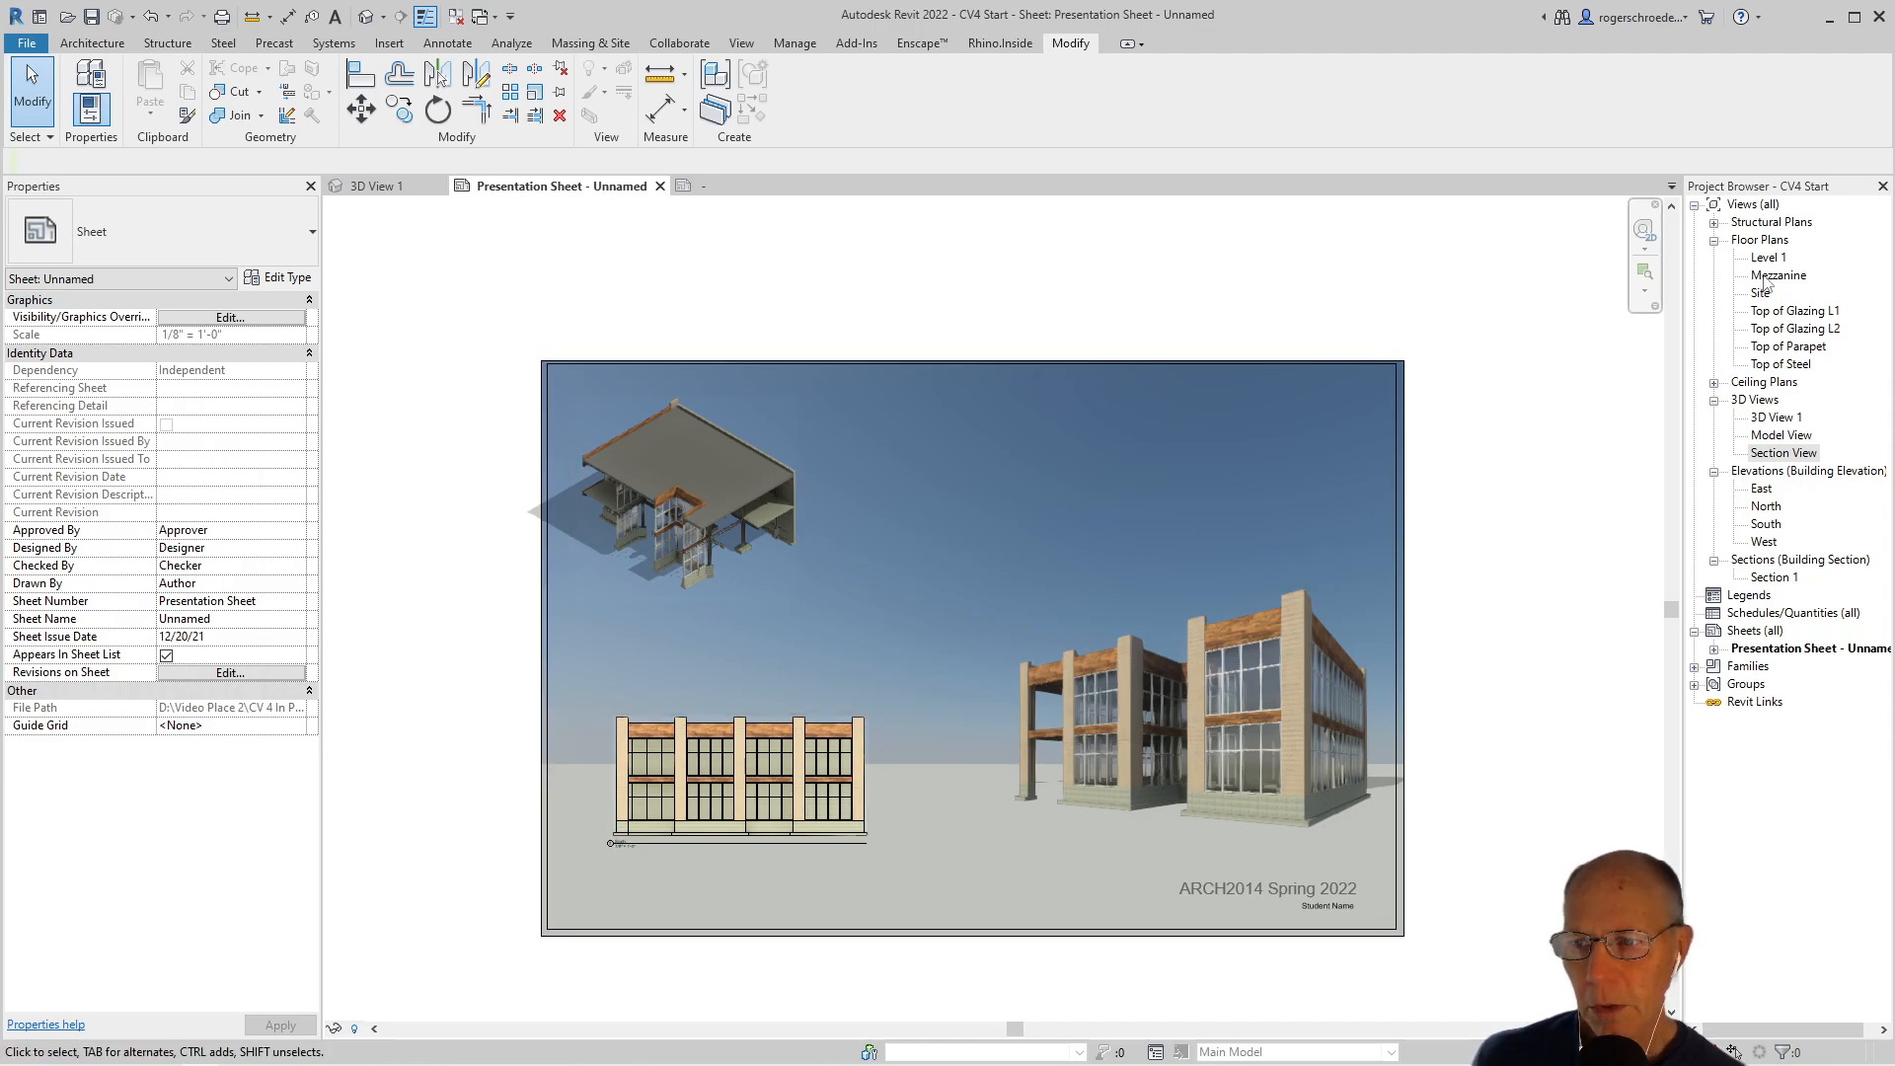
# Place the Mezzanine floor plan on the sheet between the 3D section and the perspective, and activate its view
pyautogui.moveTo(1764, 277); pyautogui.dragTo(1332, 449)
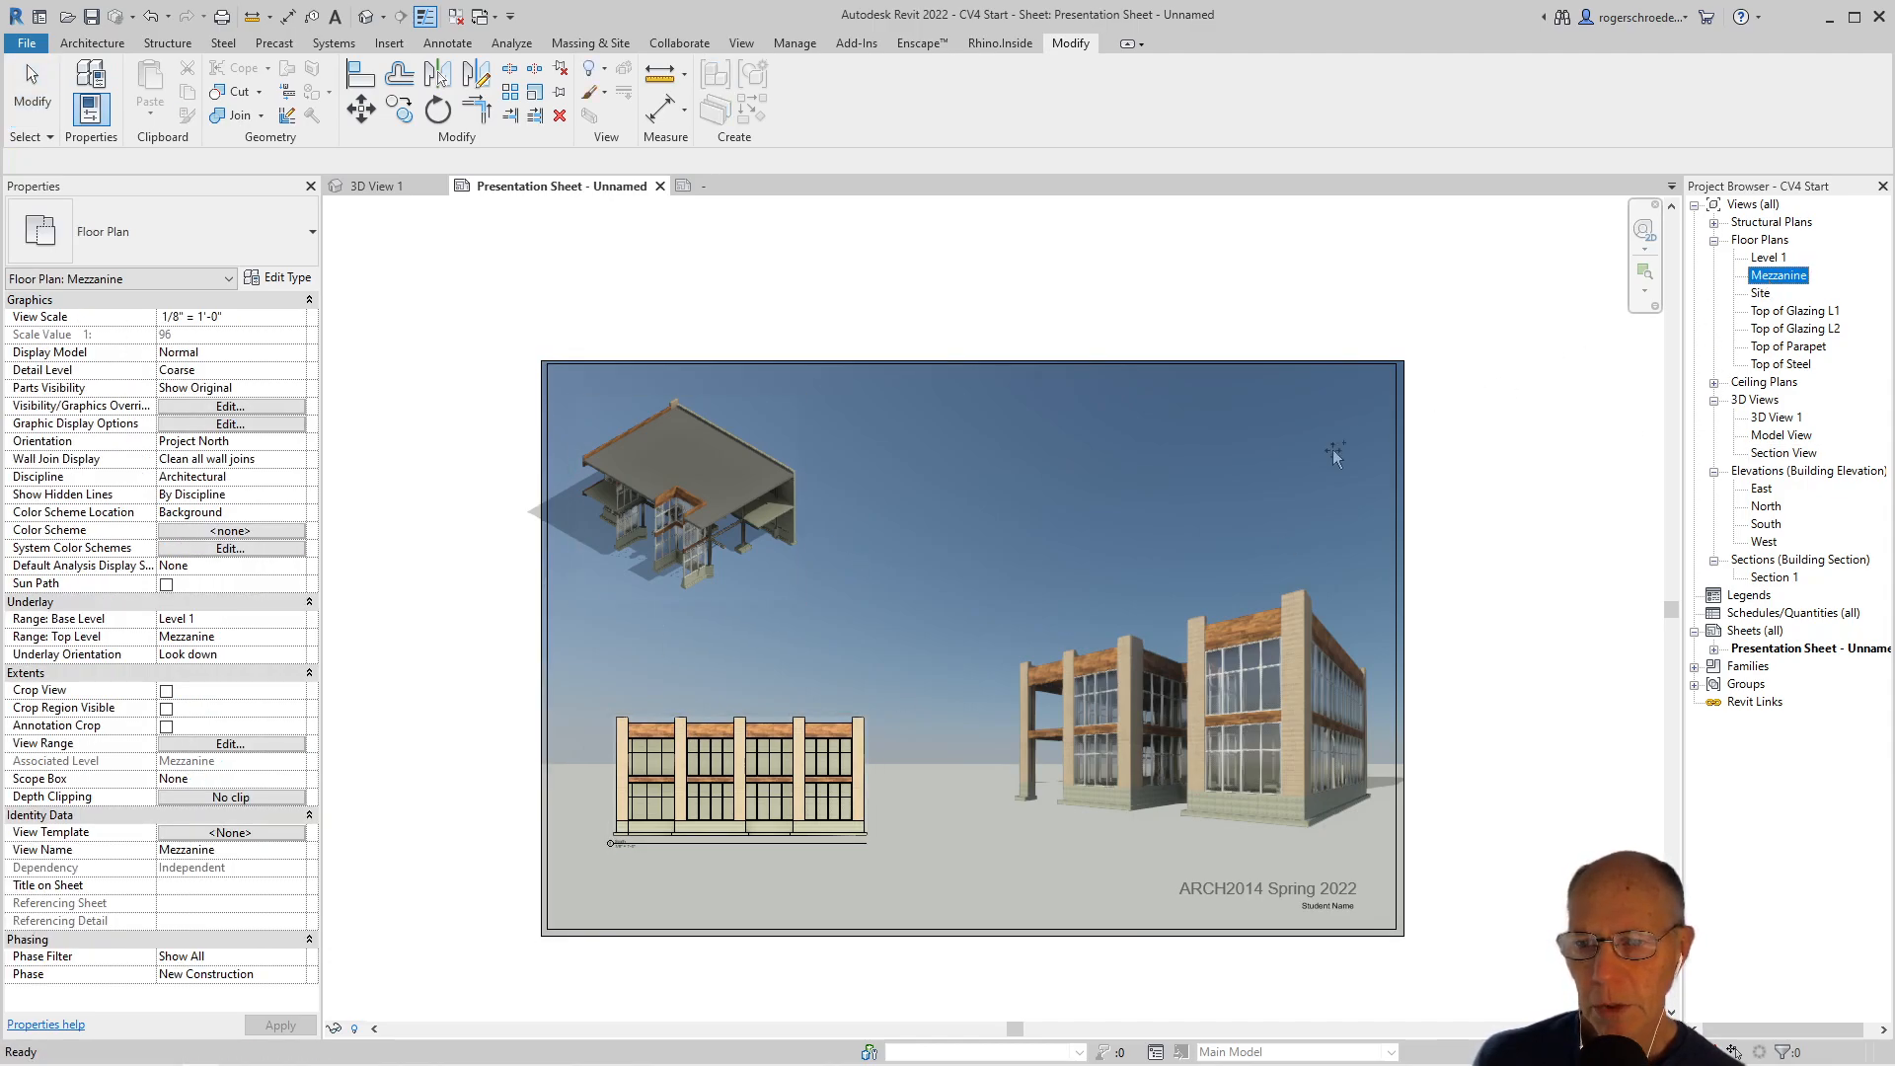
pyautogui.click(1012, 526)
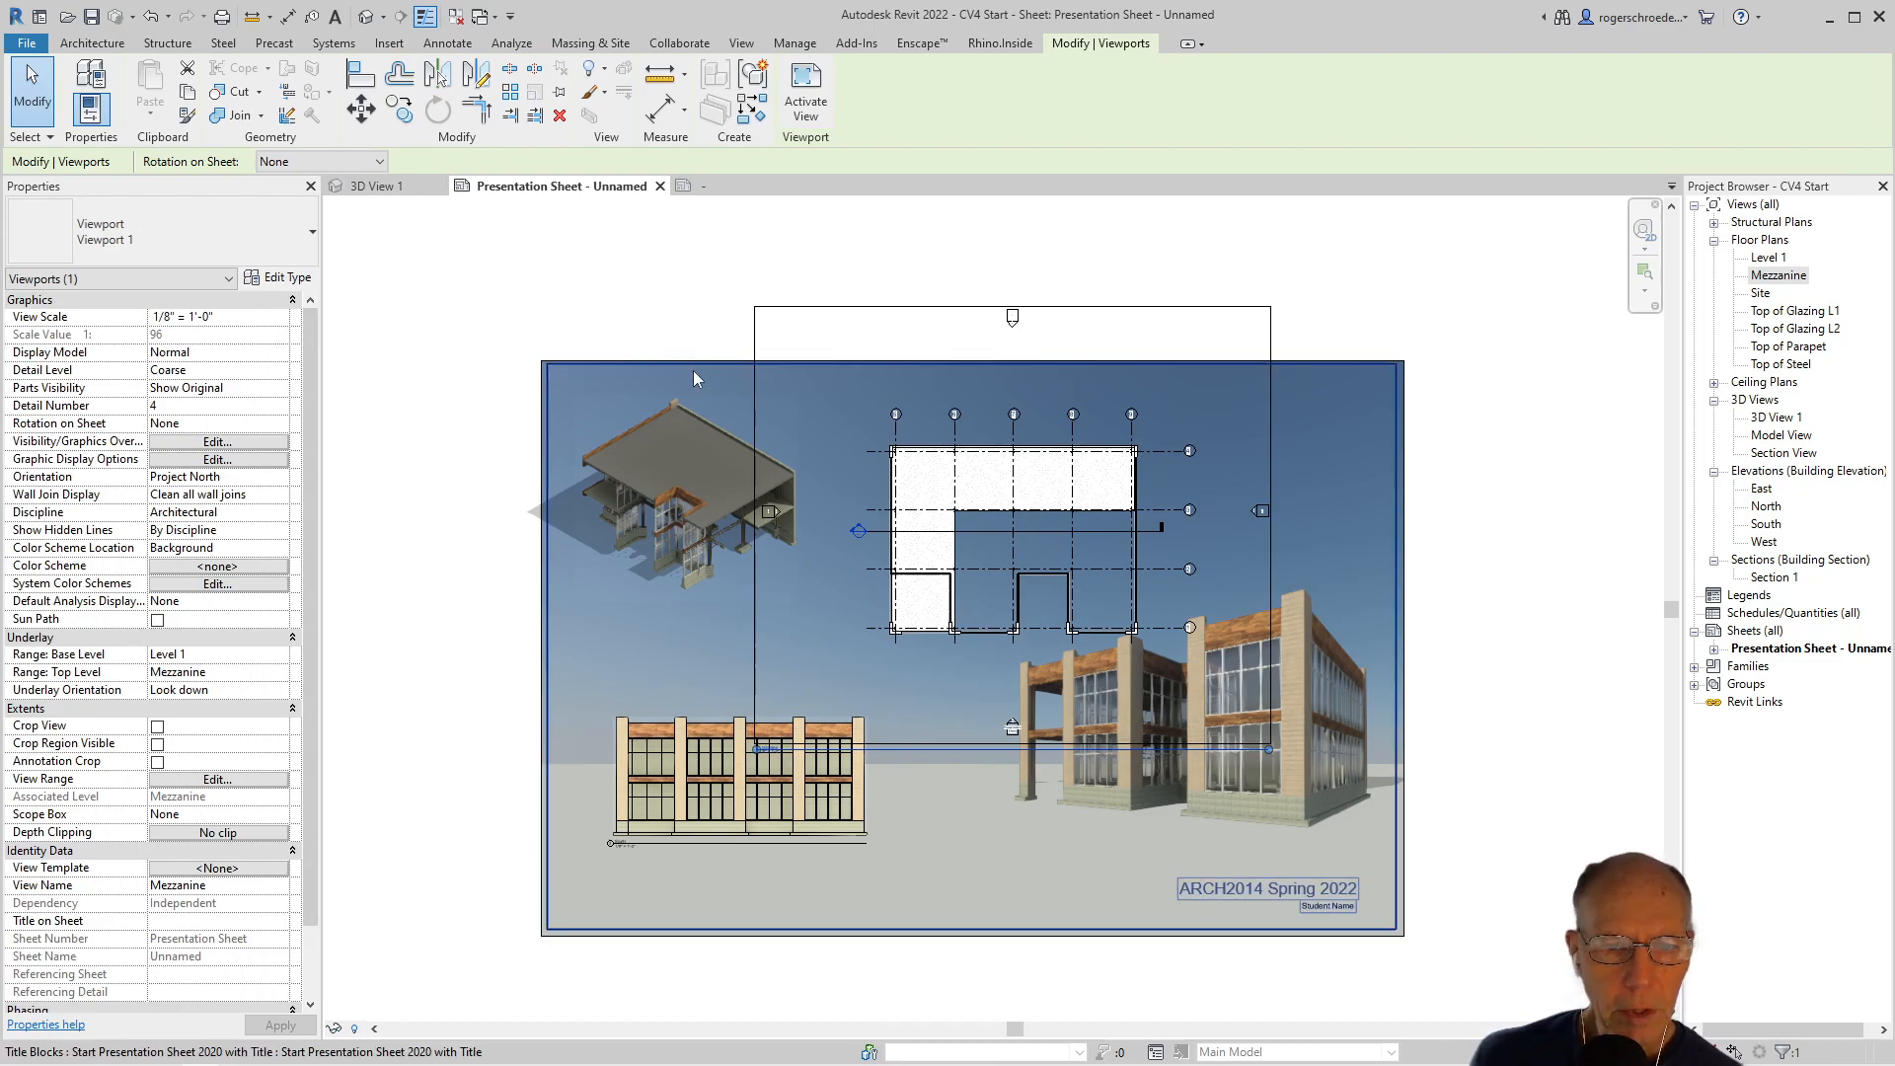
pyautogui.doubleClick(910, 444)
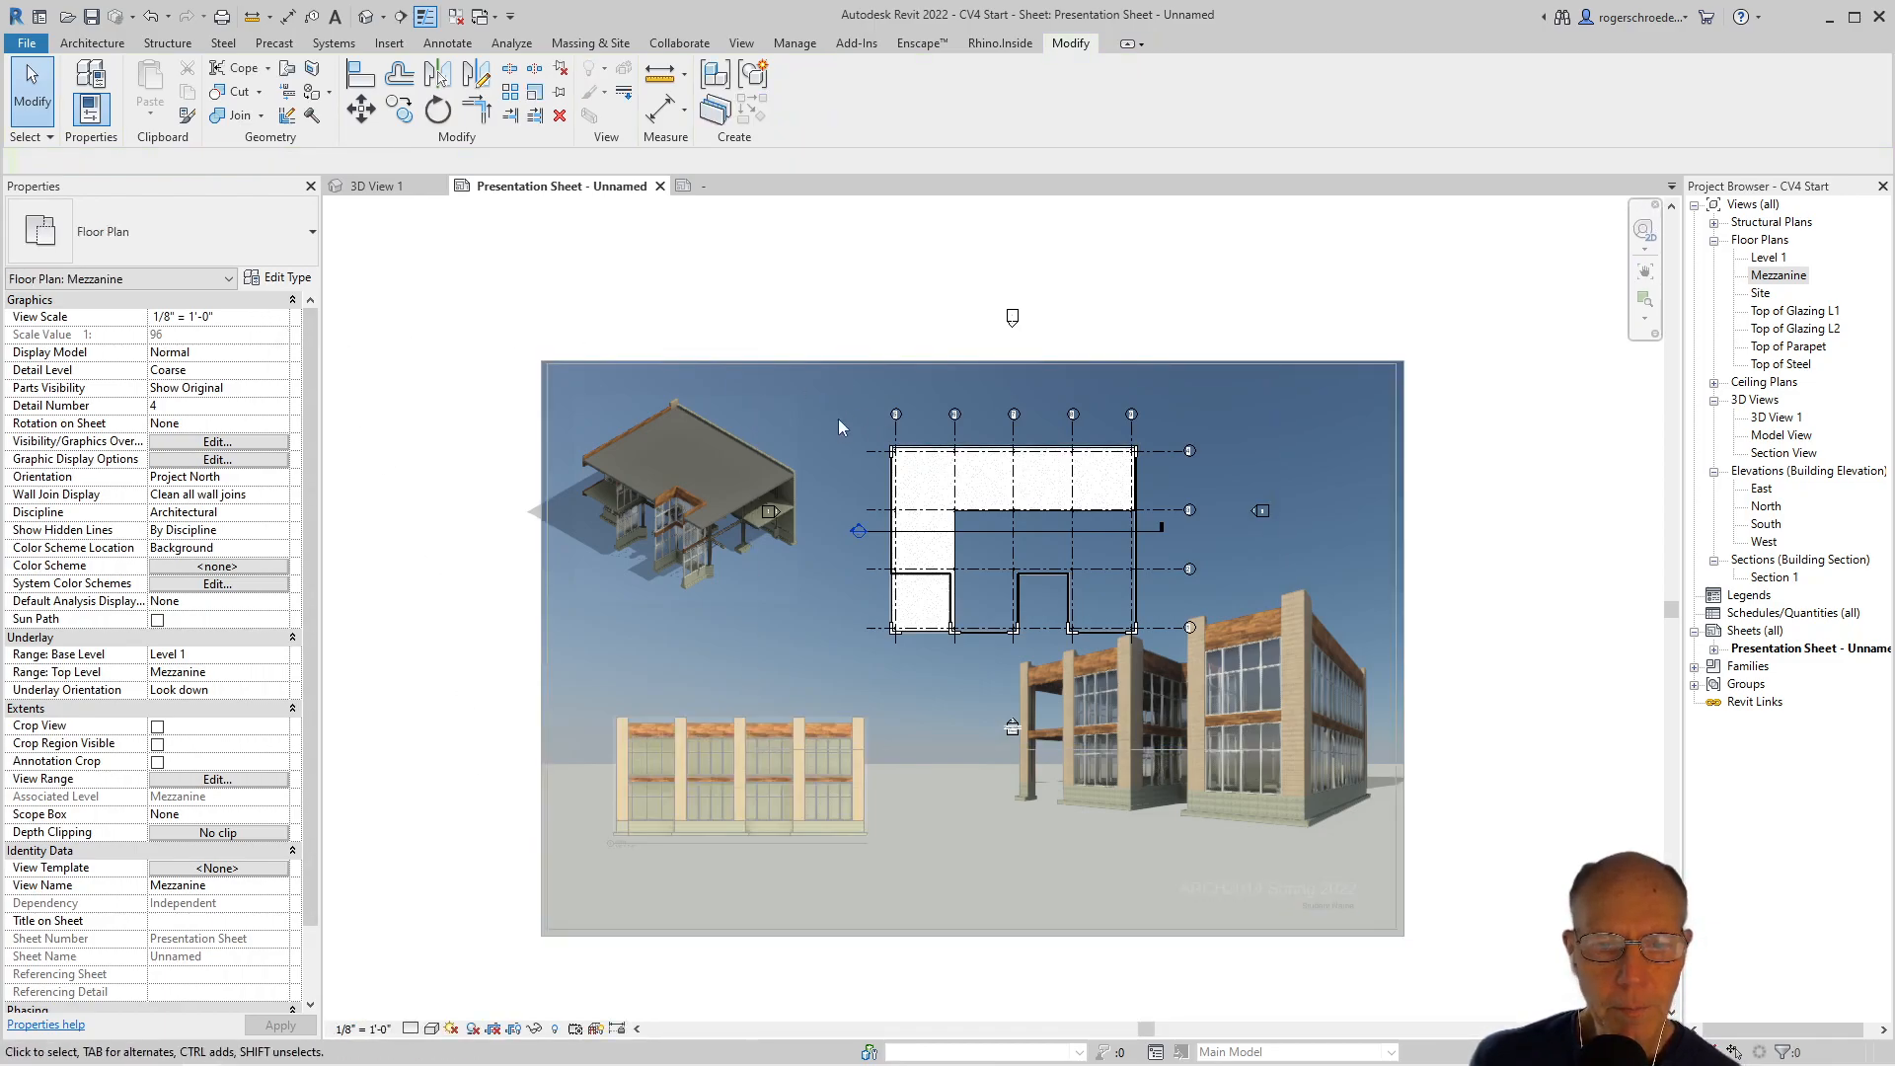
# Hide the elevation marker categories and the grid category in the Mezzanine plan
pyautogui.moveTo(894, 252); pyautogui.dragTo(1052, 358)
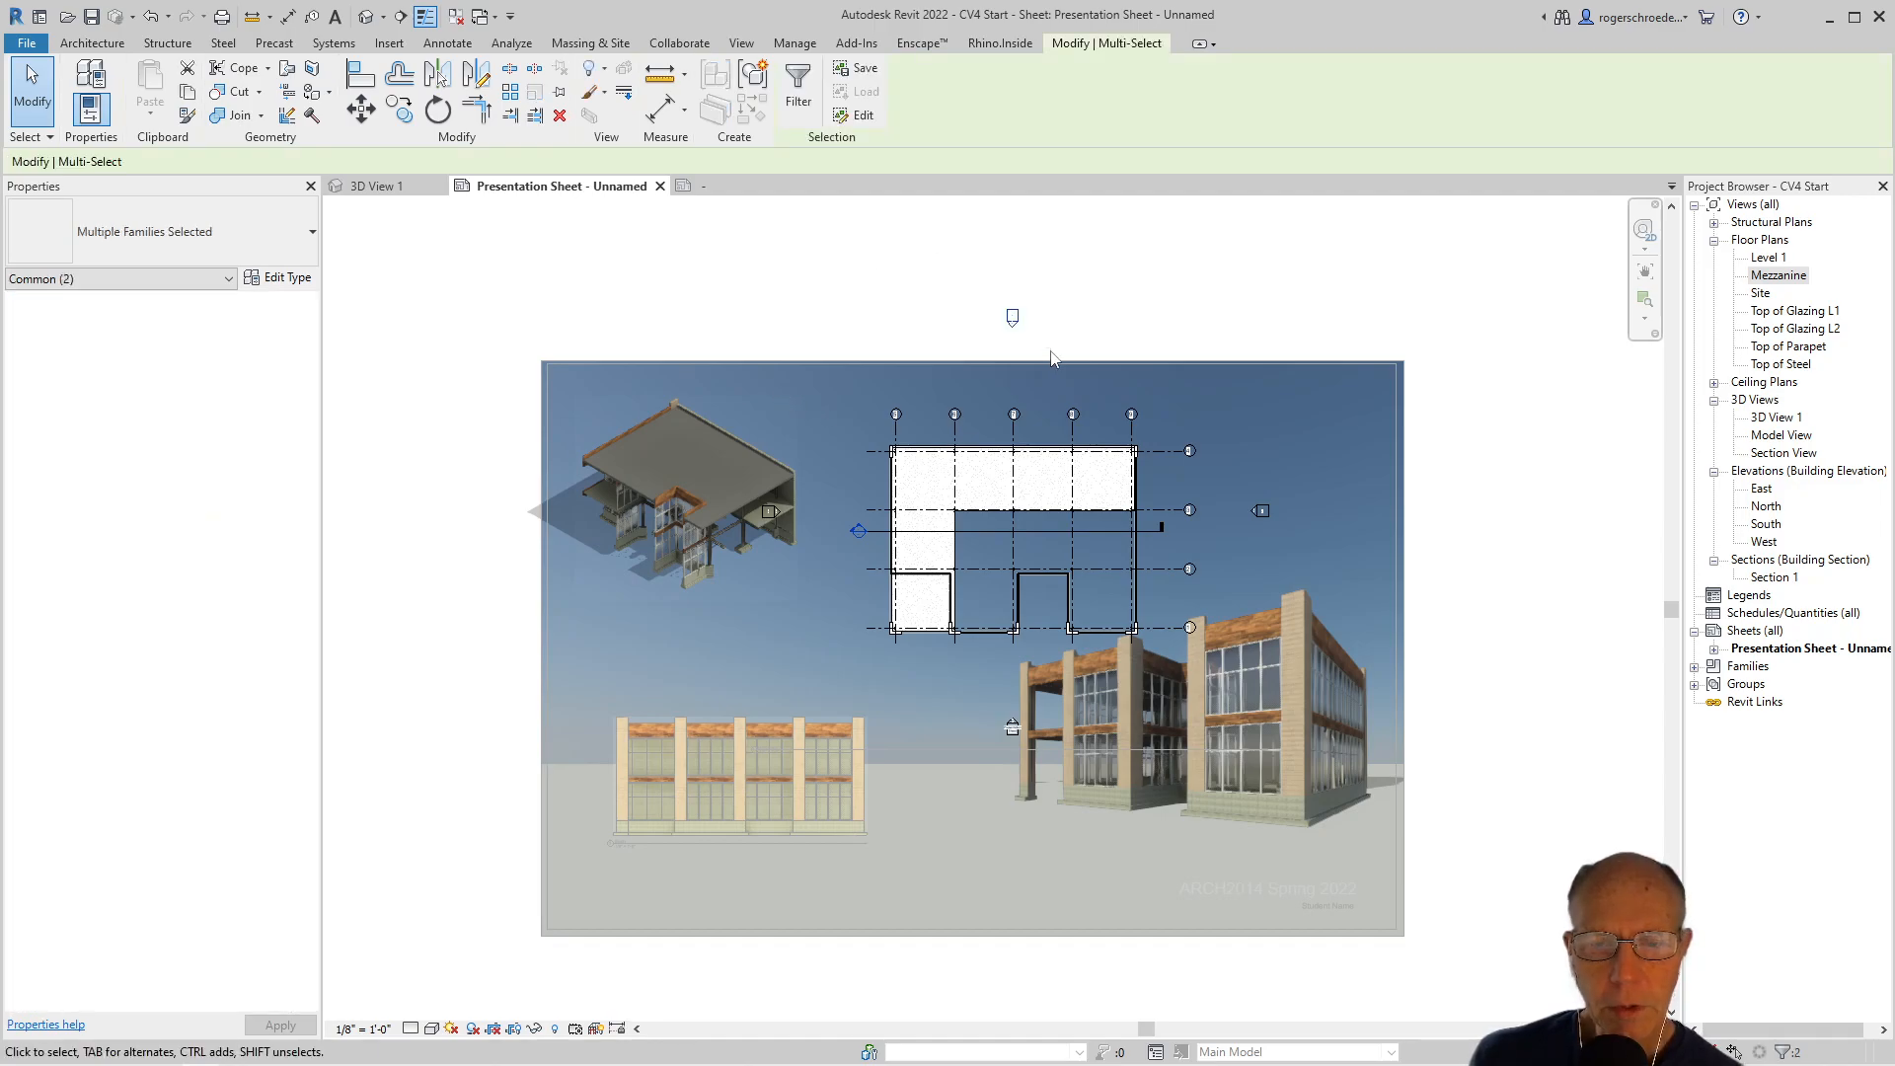
pyautogui.rightClick(1052, 352)
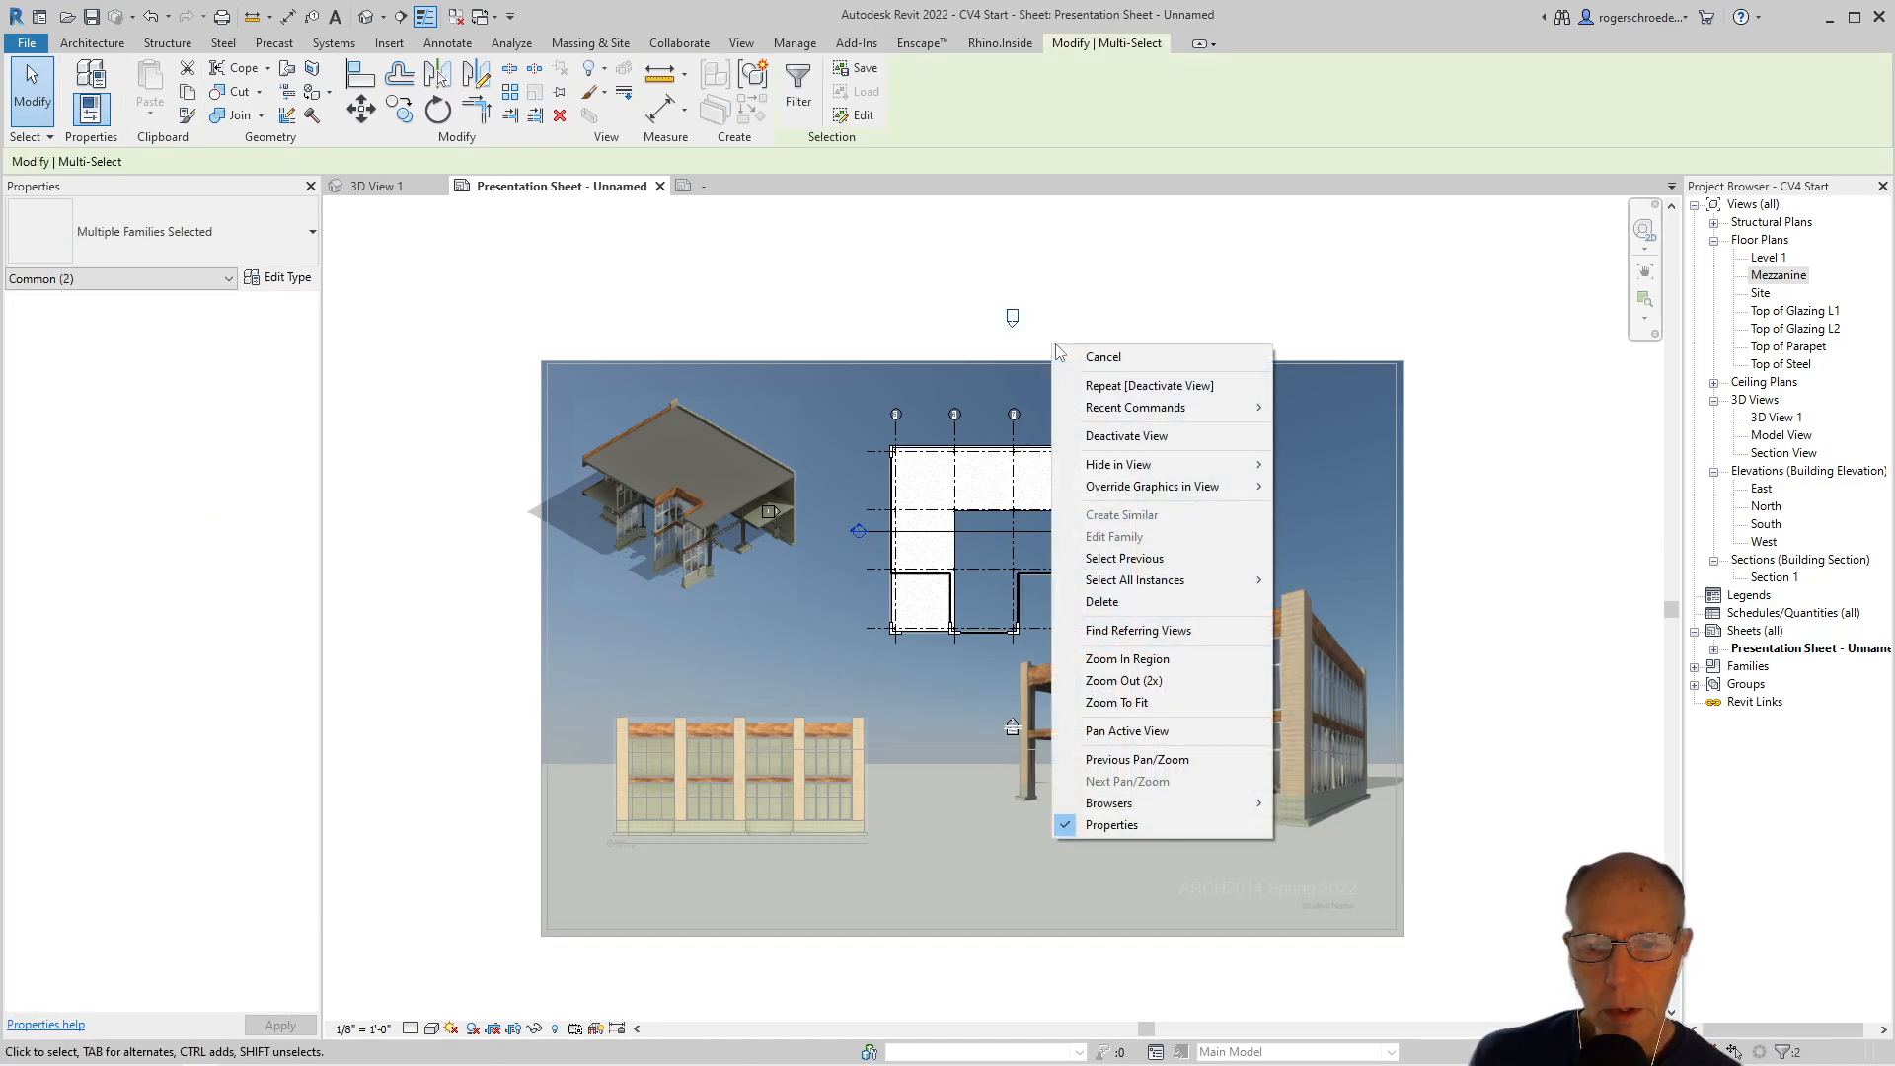
pyautogui.moveTo(1149, 466)
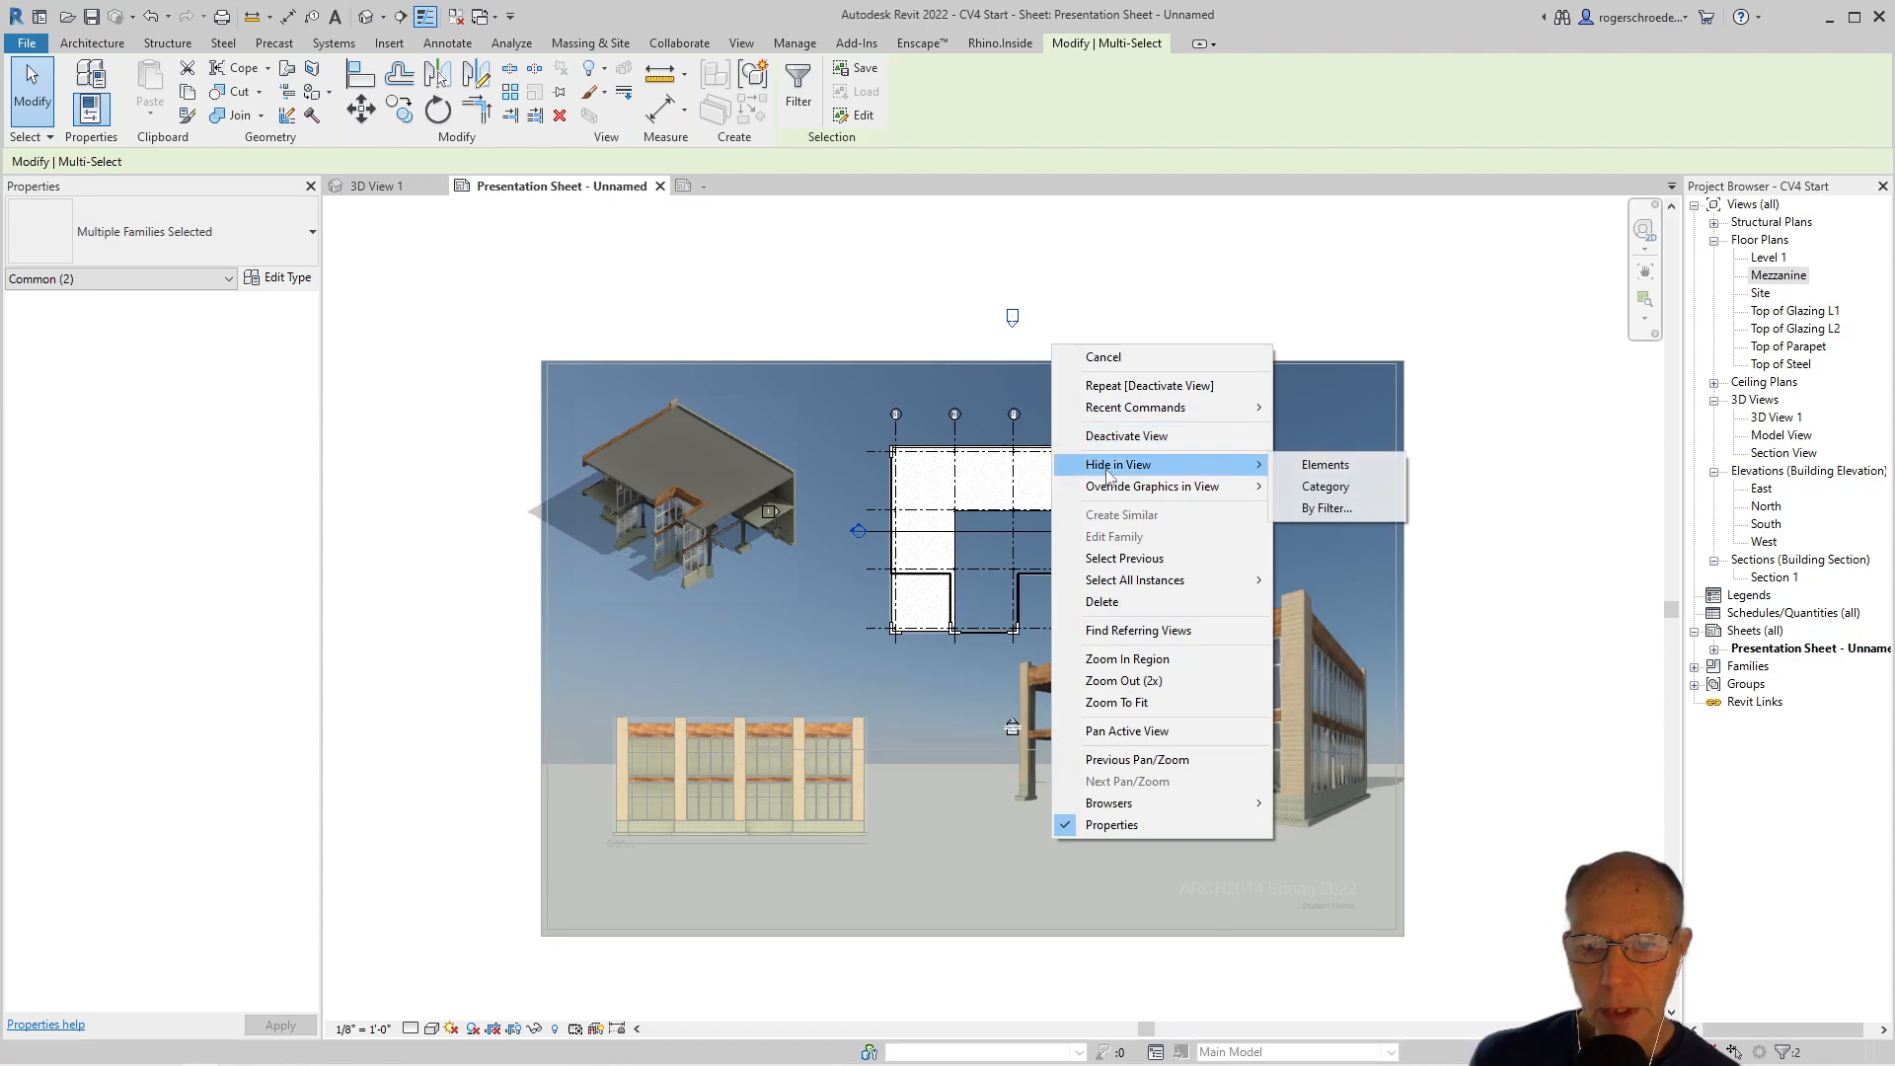
pyautogui.click(1324, 487)
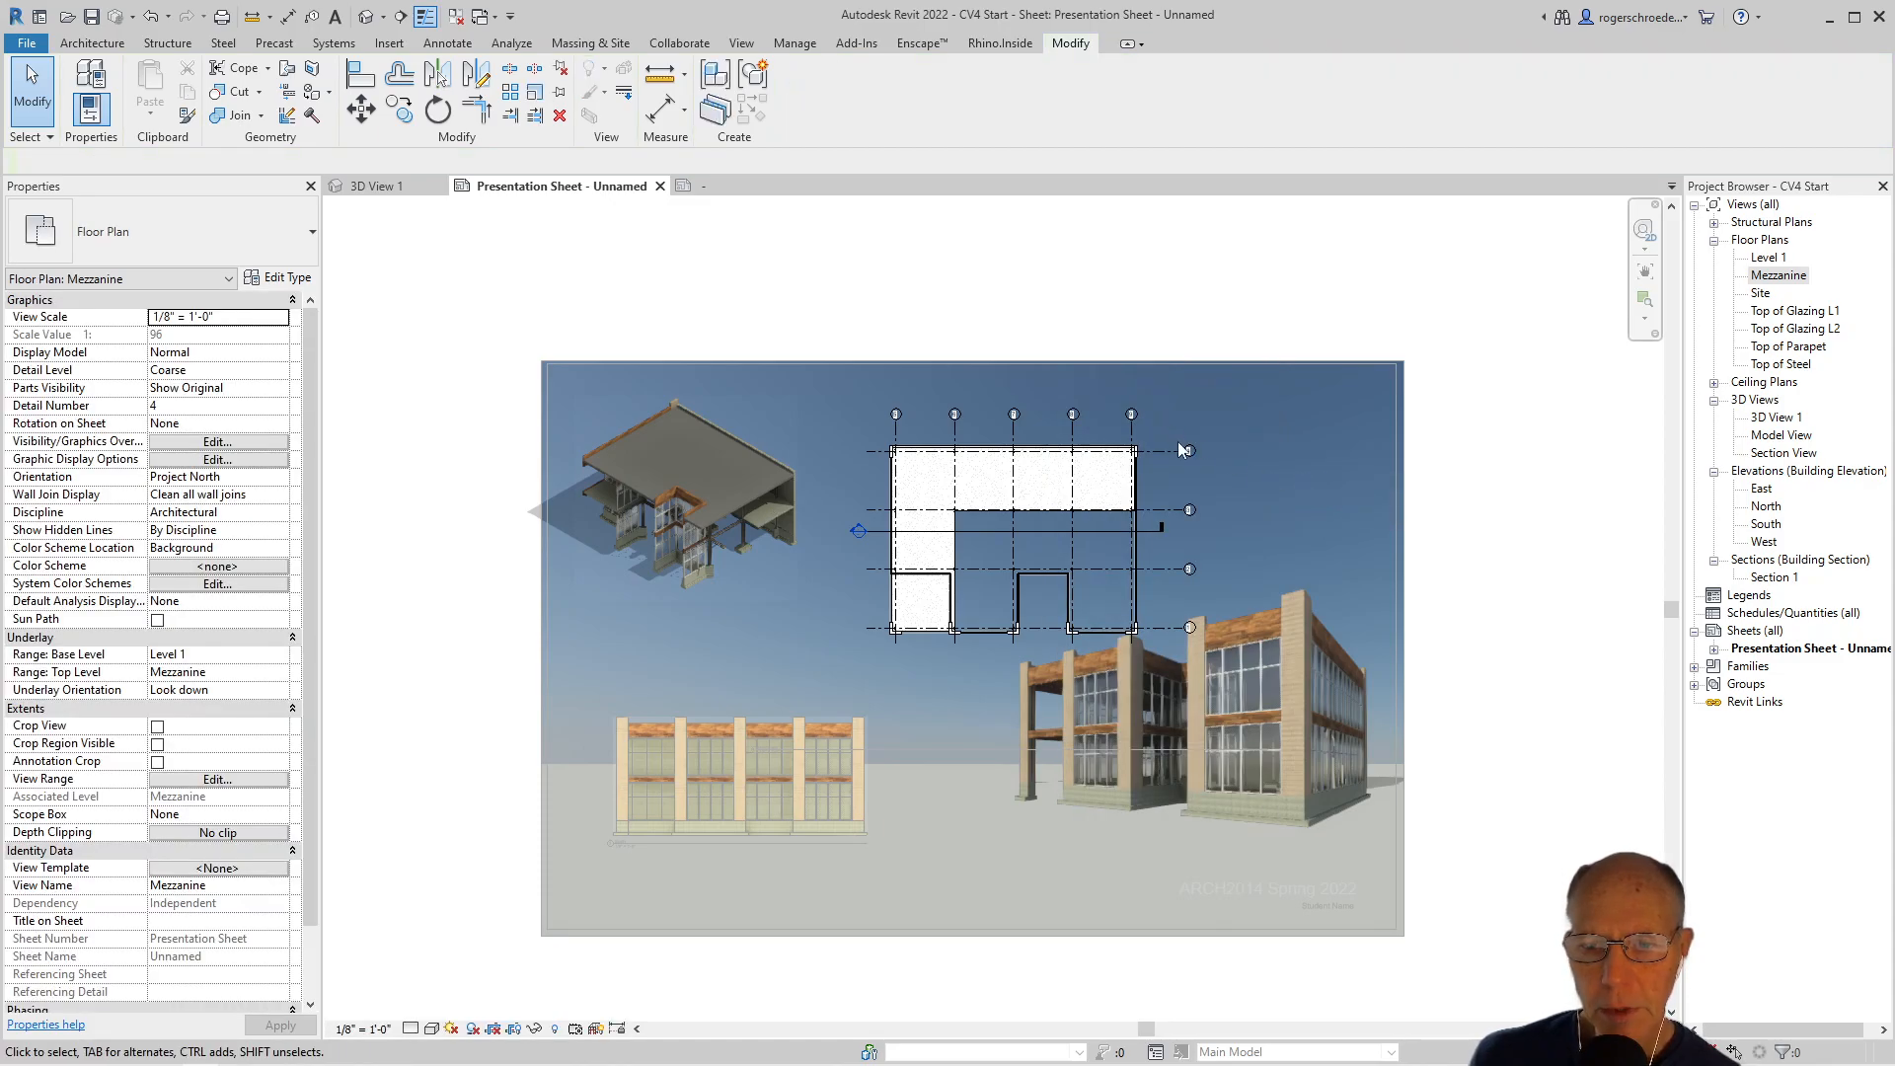
pyautogui.rightClick(1168, 456)
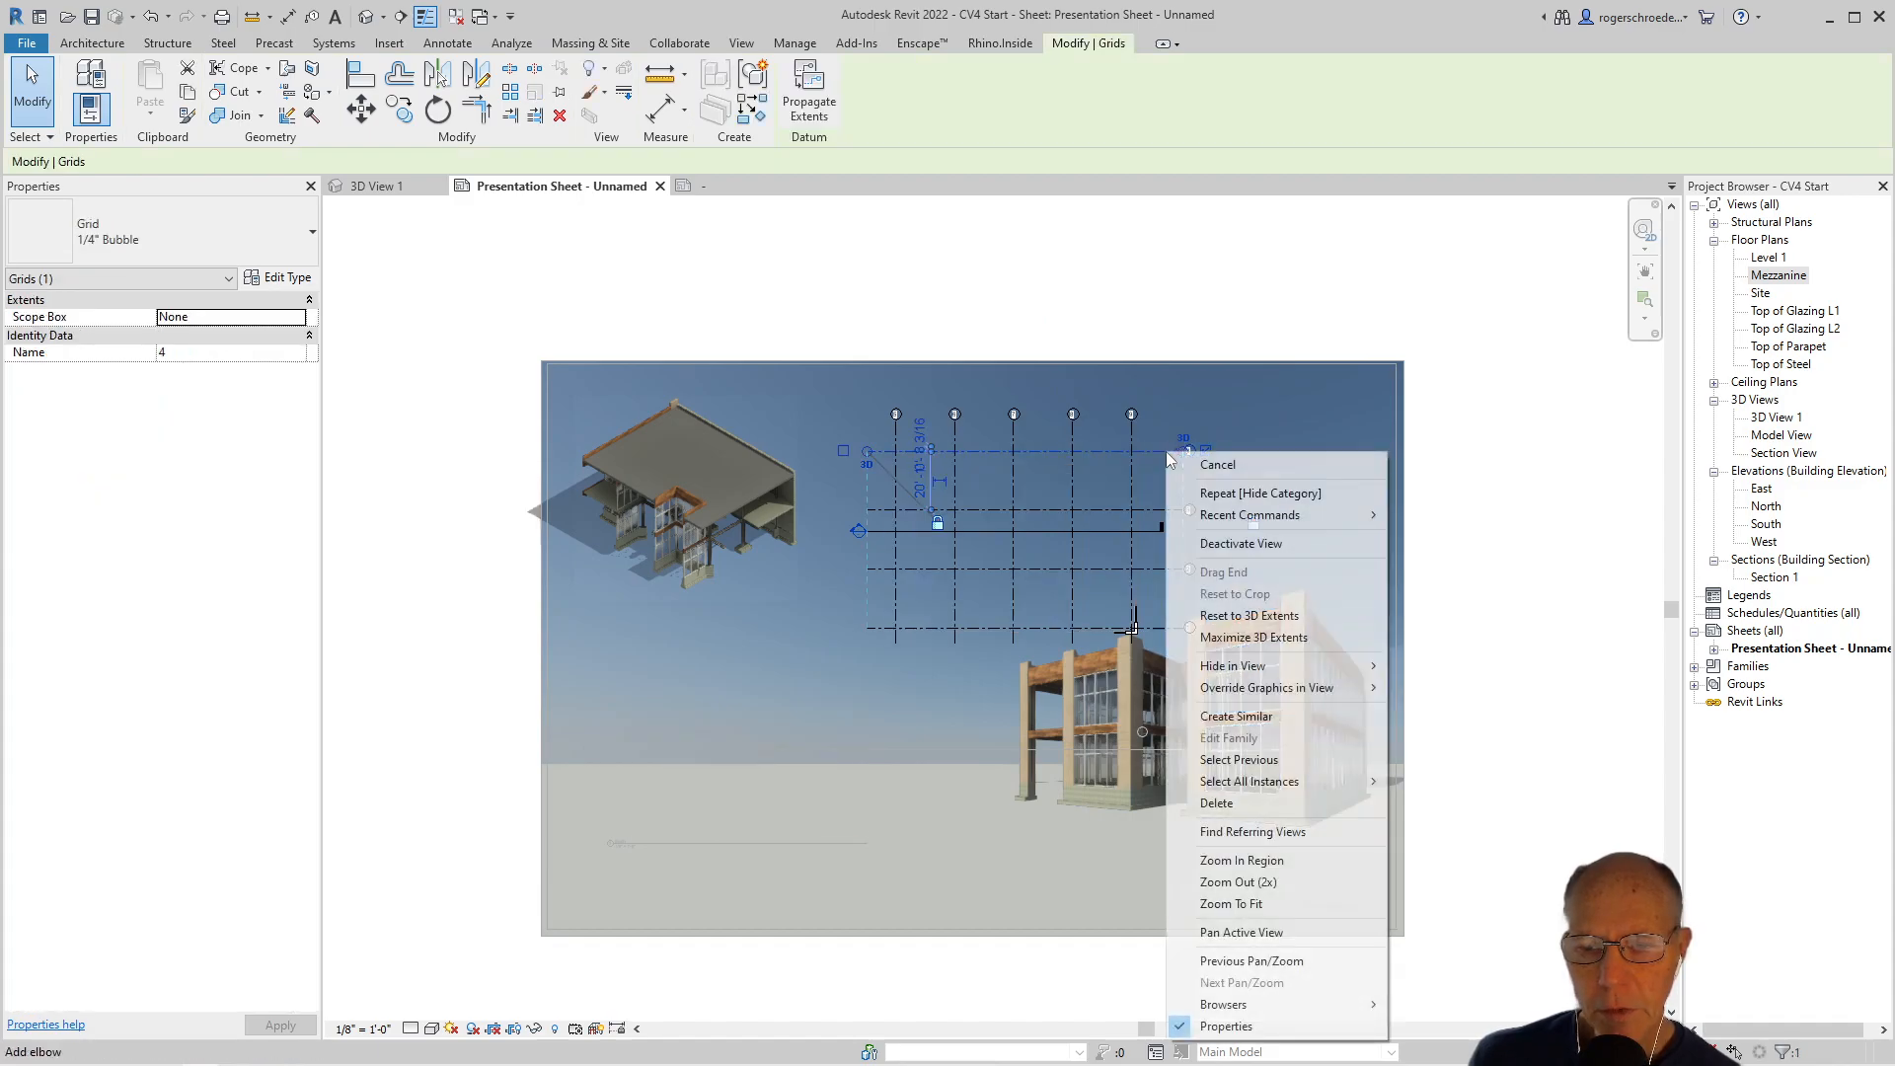
pyautogui.moveTo(1224, 665)
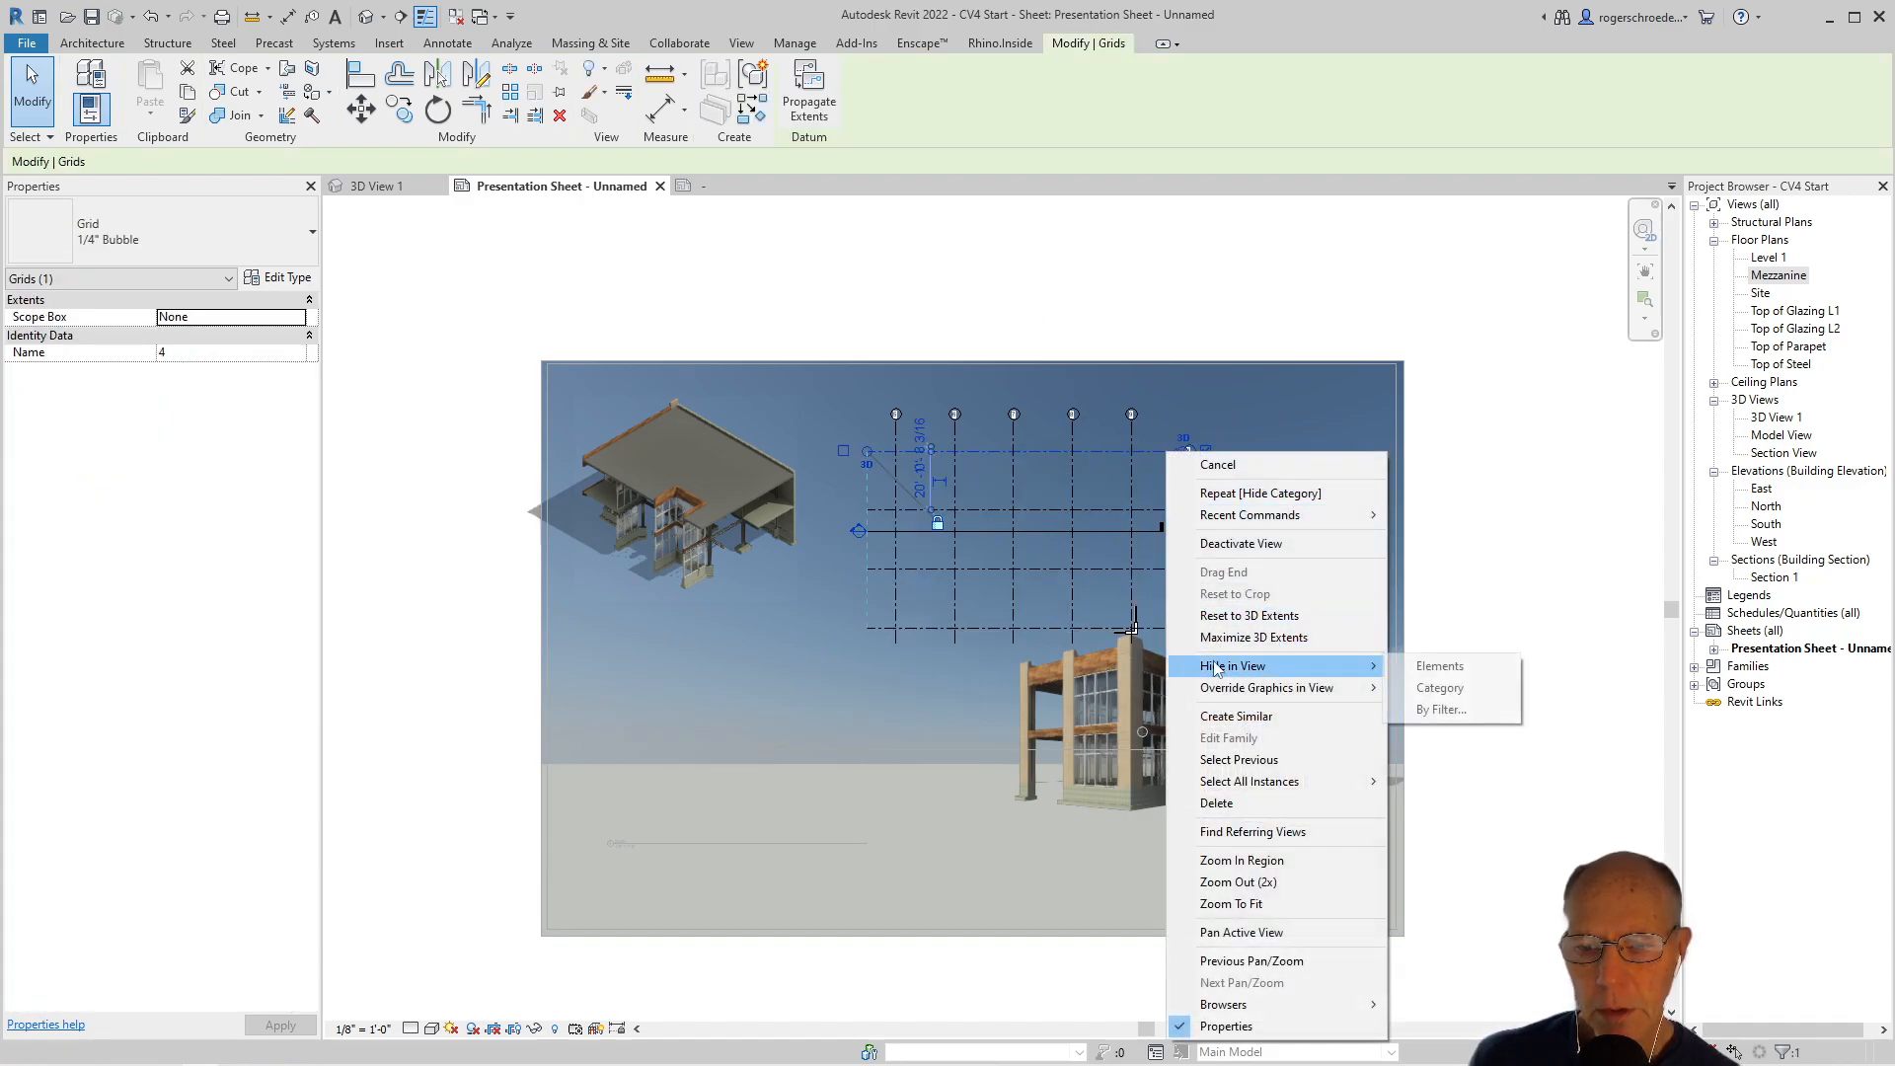
pyautogui.click(1426, 688)
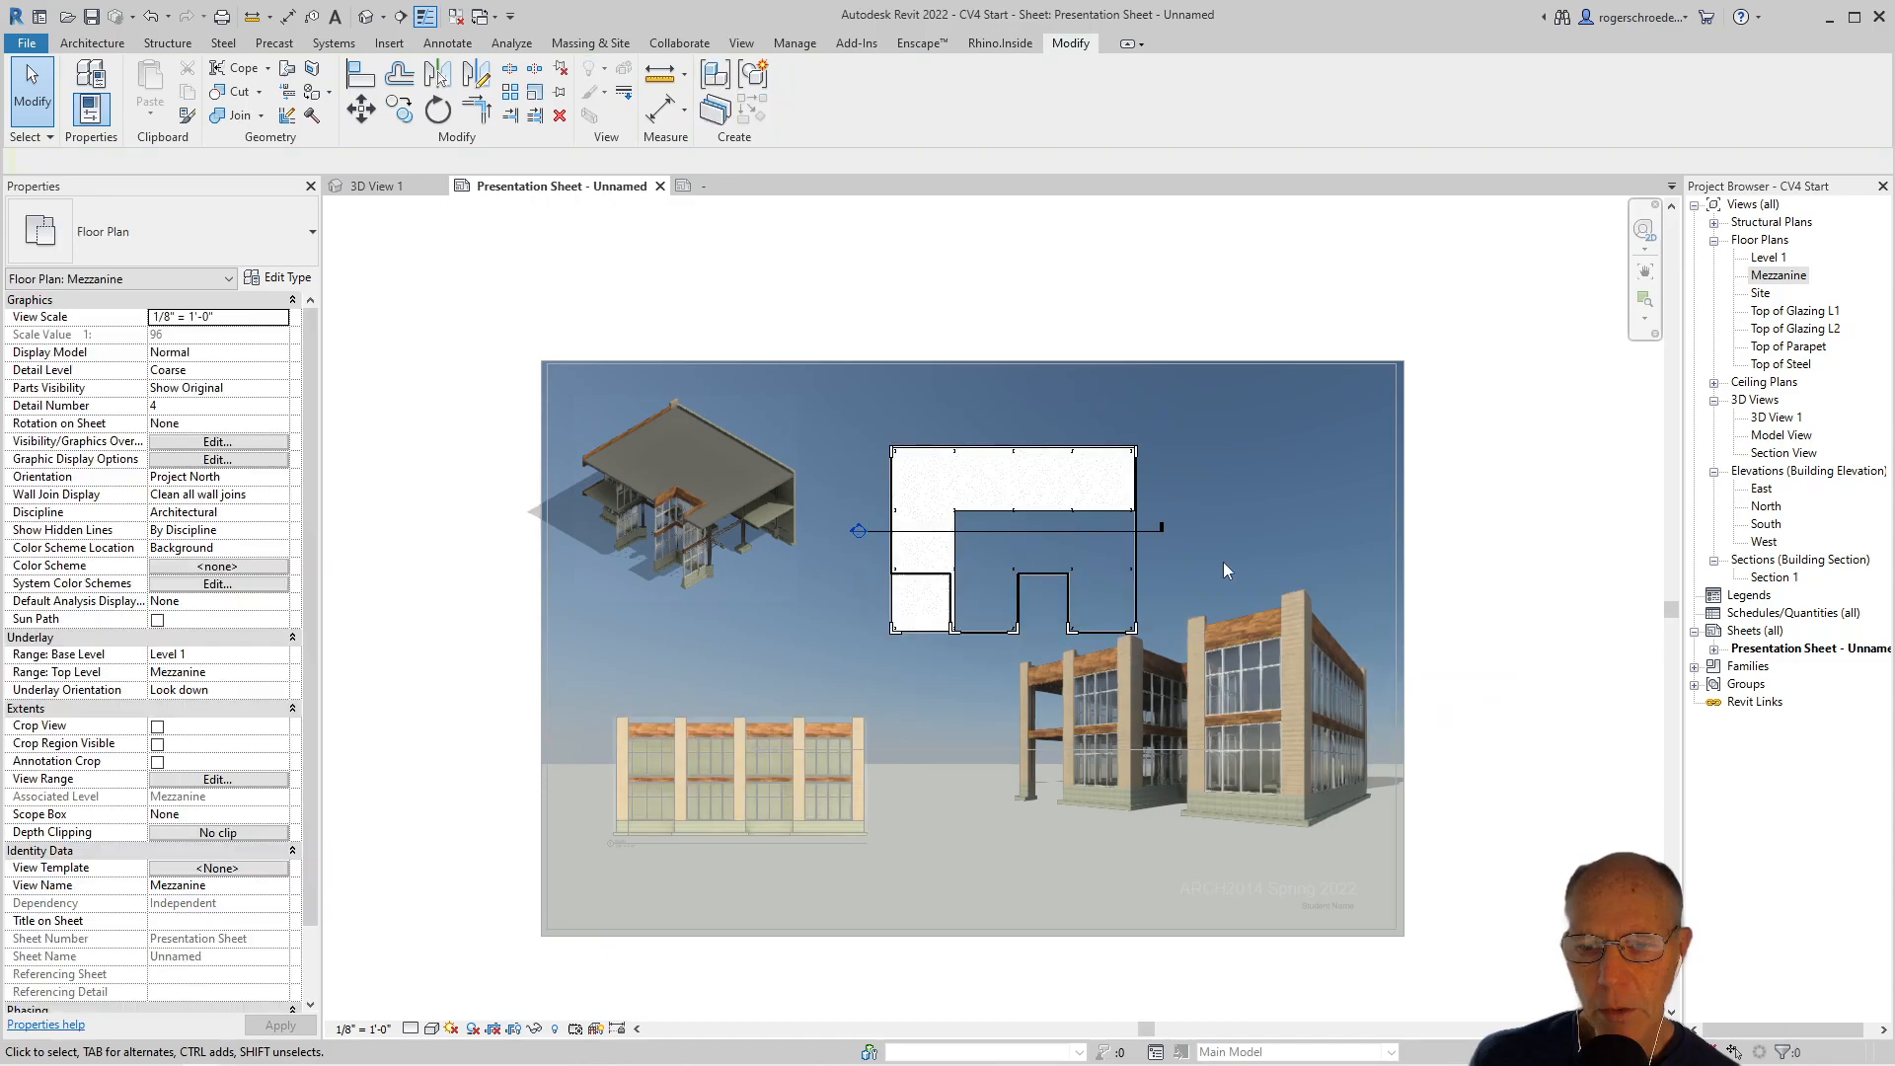
# Hide the section line category in the Mezzanine plan and set its view scale to 1" = 10'-0"
pyautogui.rightClick(1153, 538)
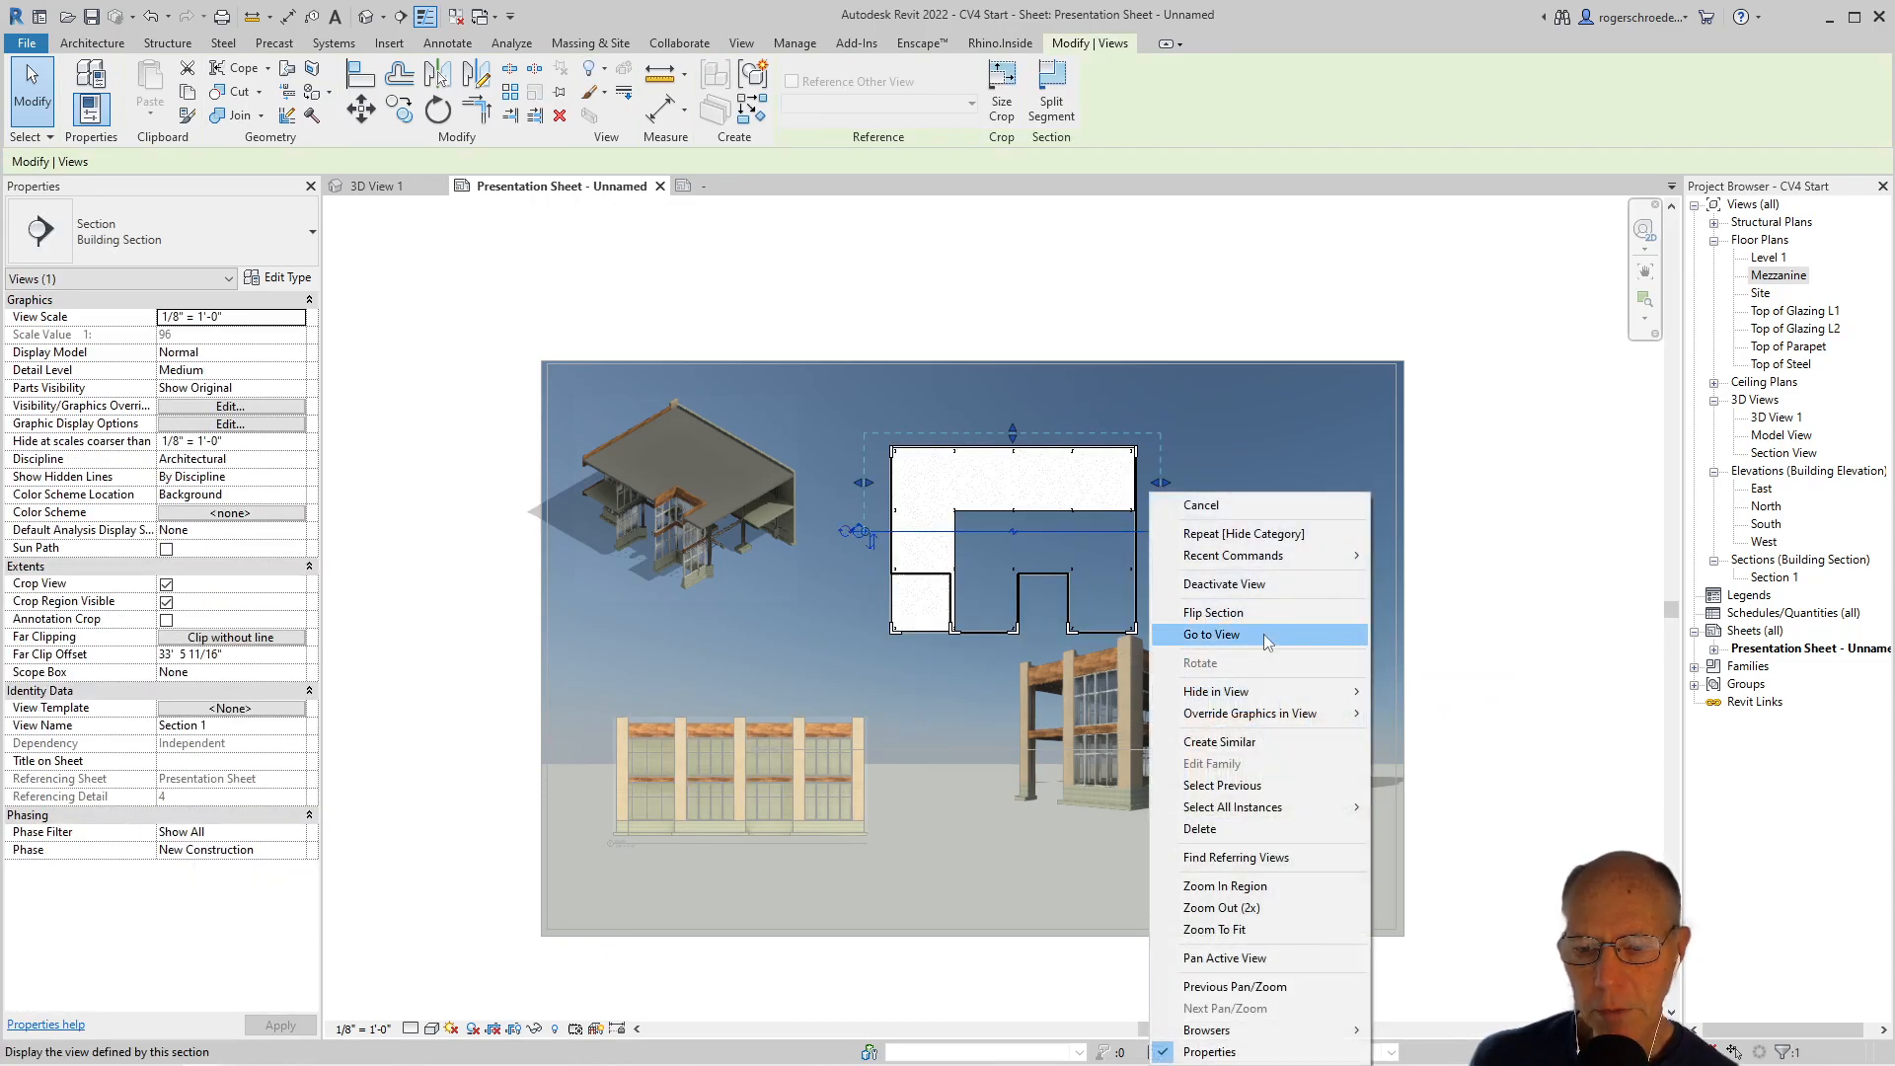
pyautogui.moveTo(1268, 692)
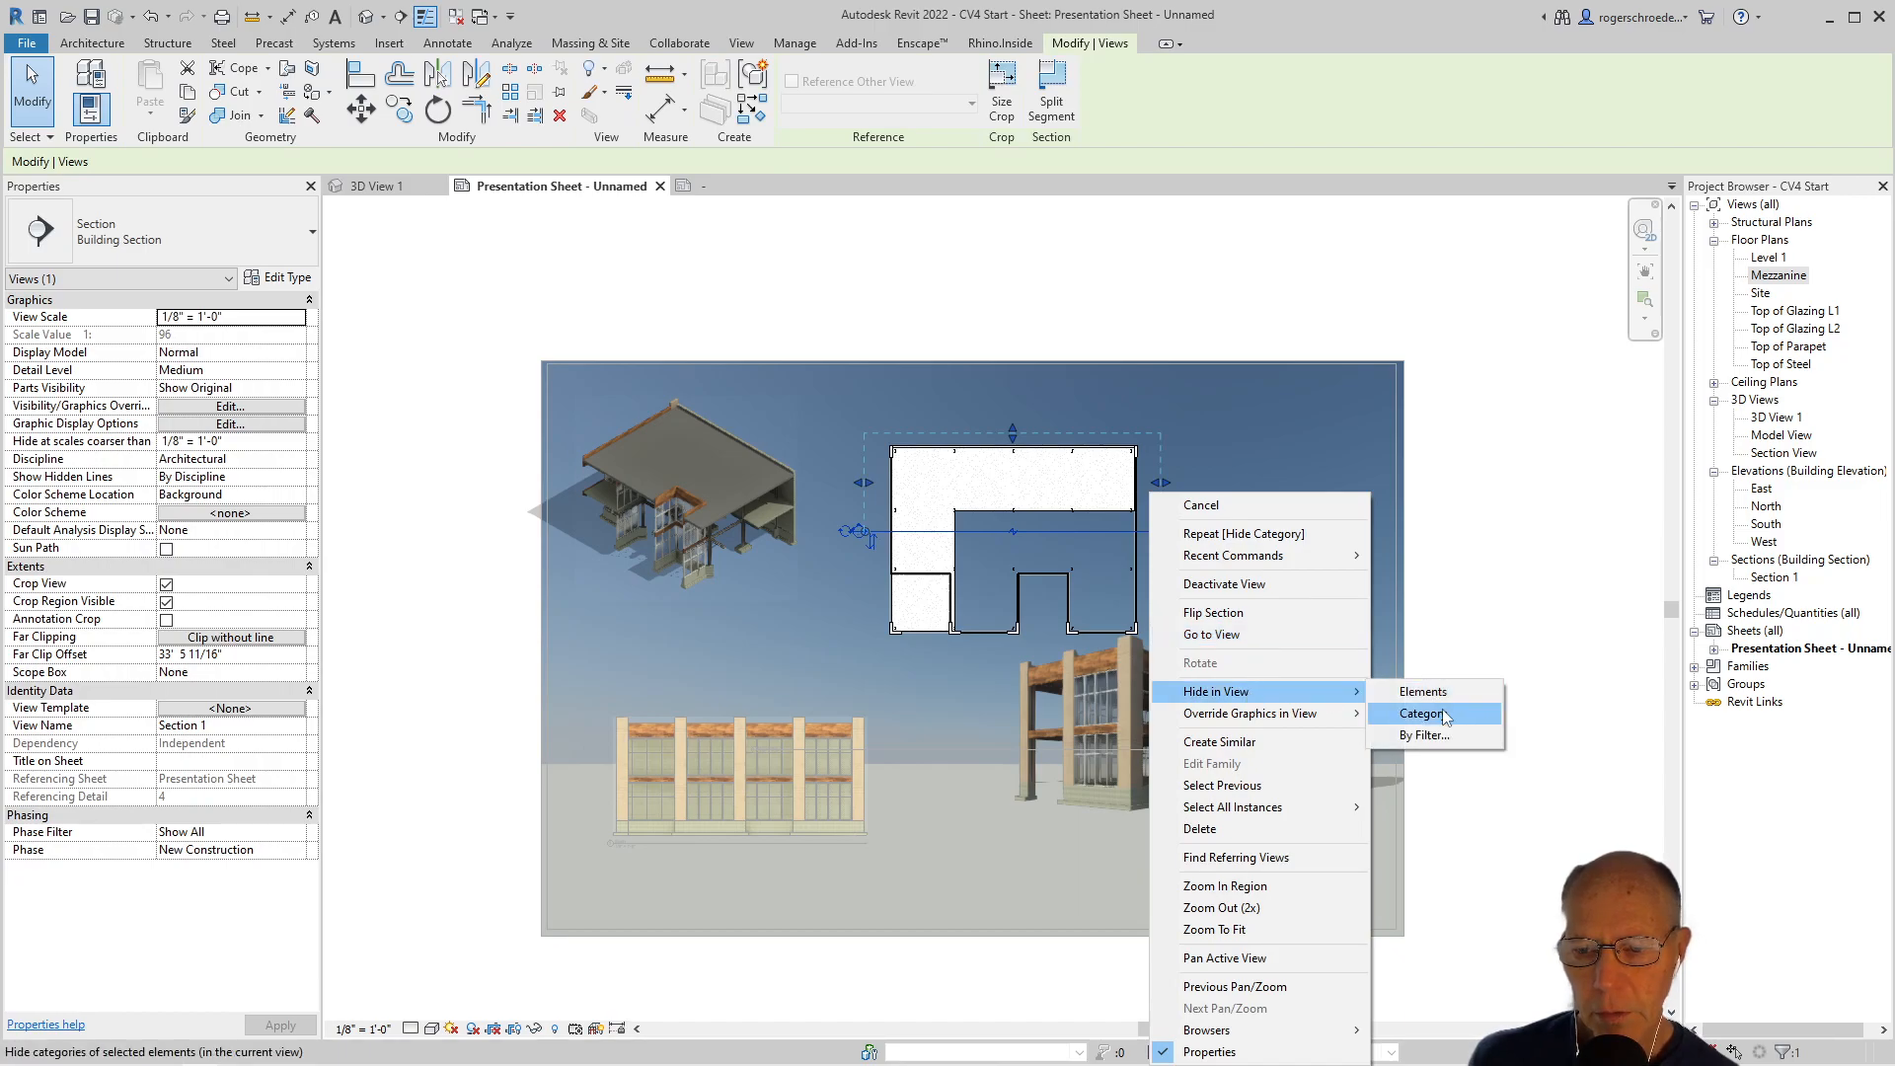
pyautogui.click(1447, 714)
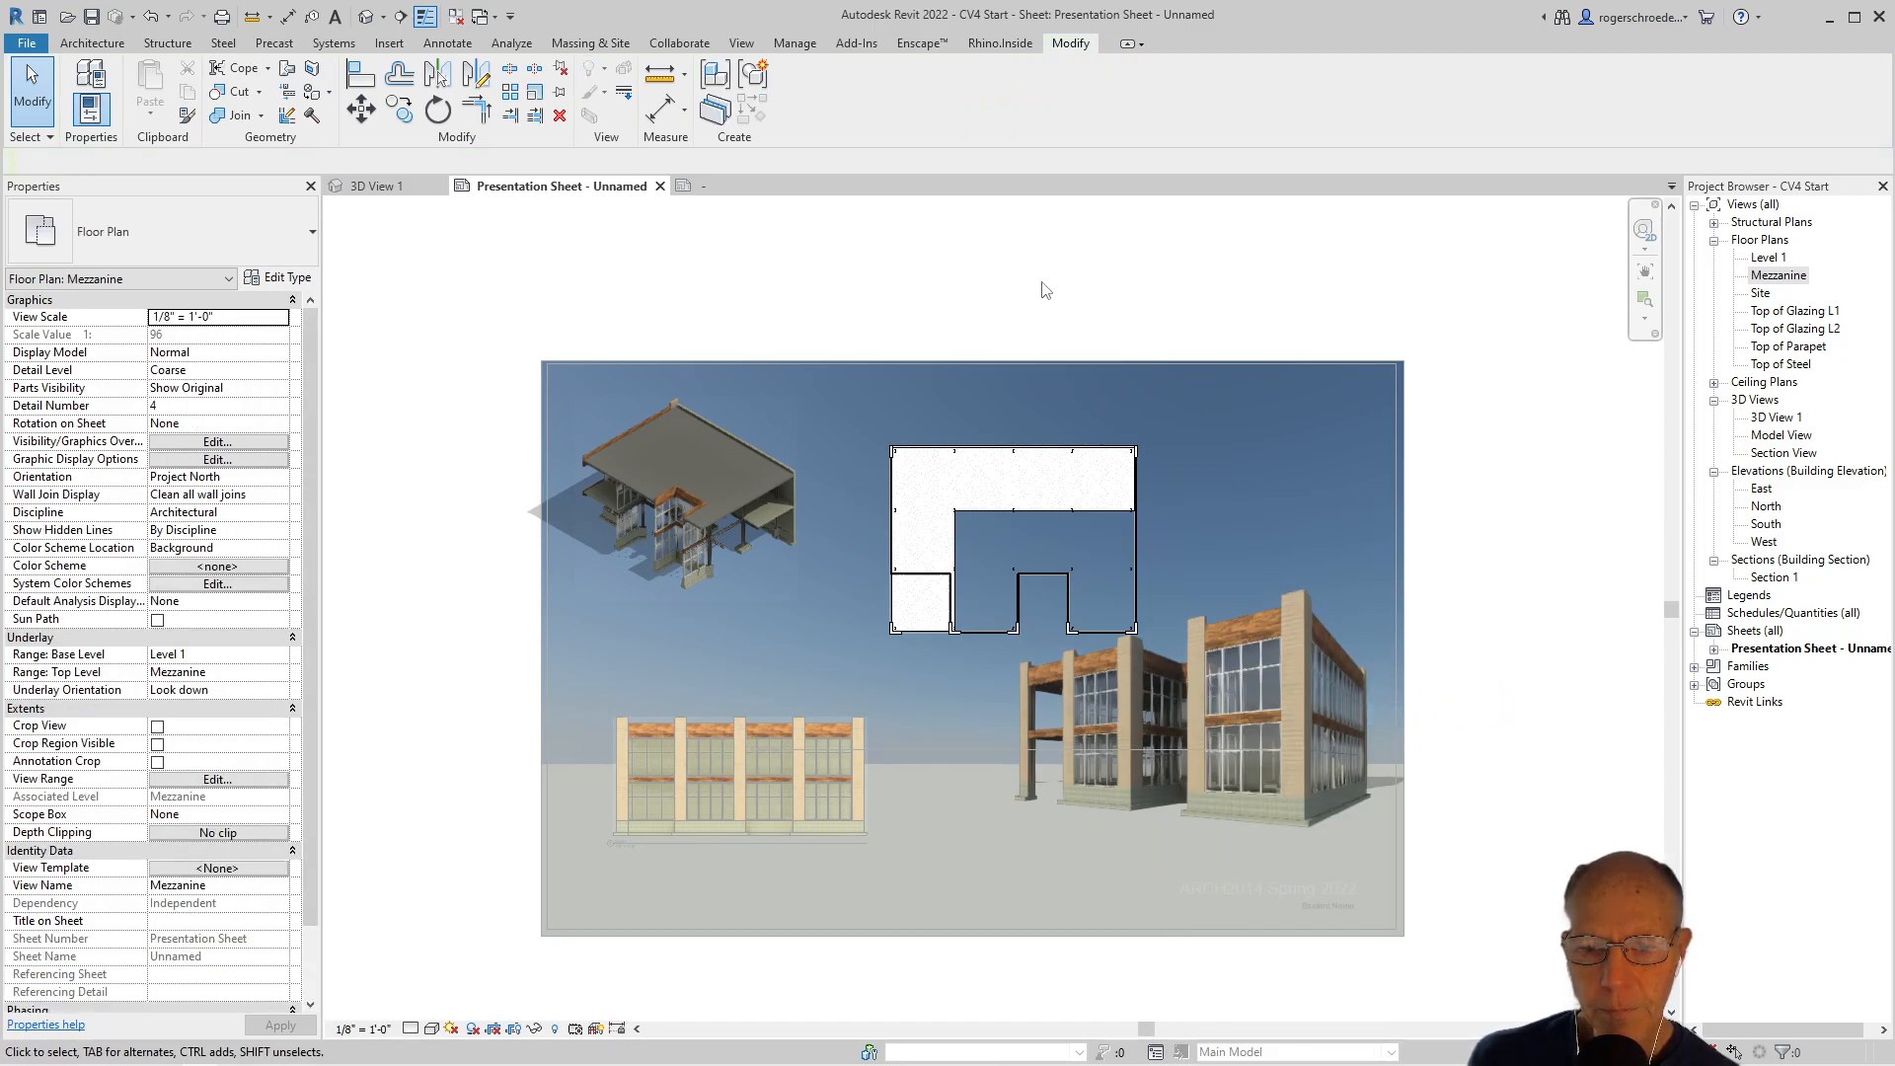
pyautogui.click(282, 318)
pyautogui.click(241, 364)
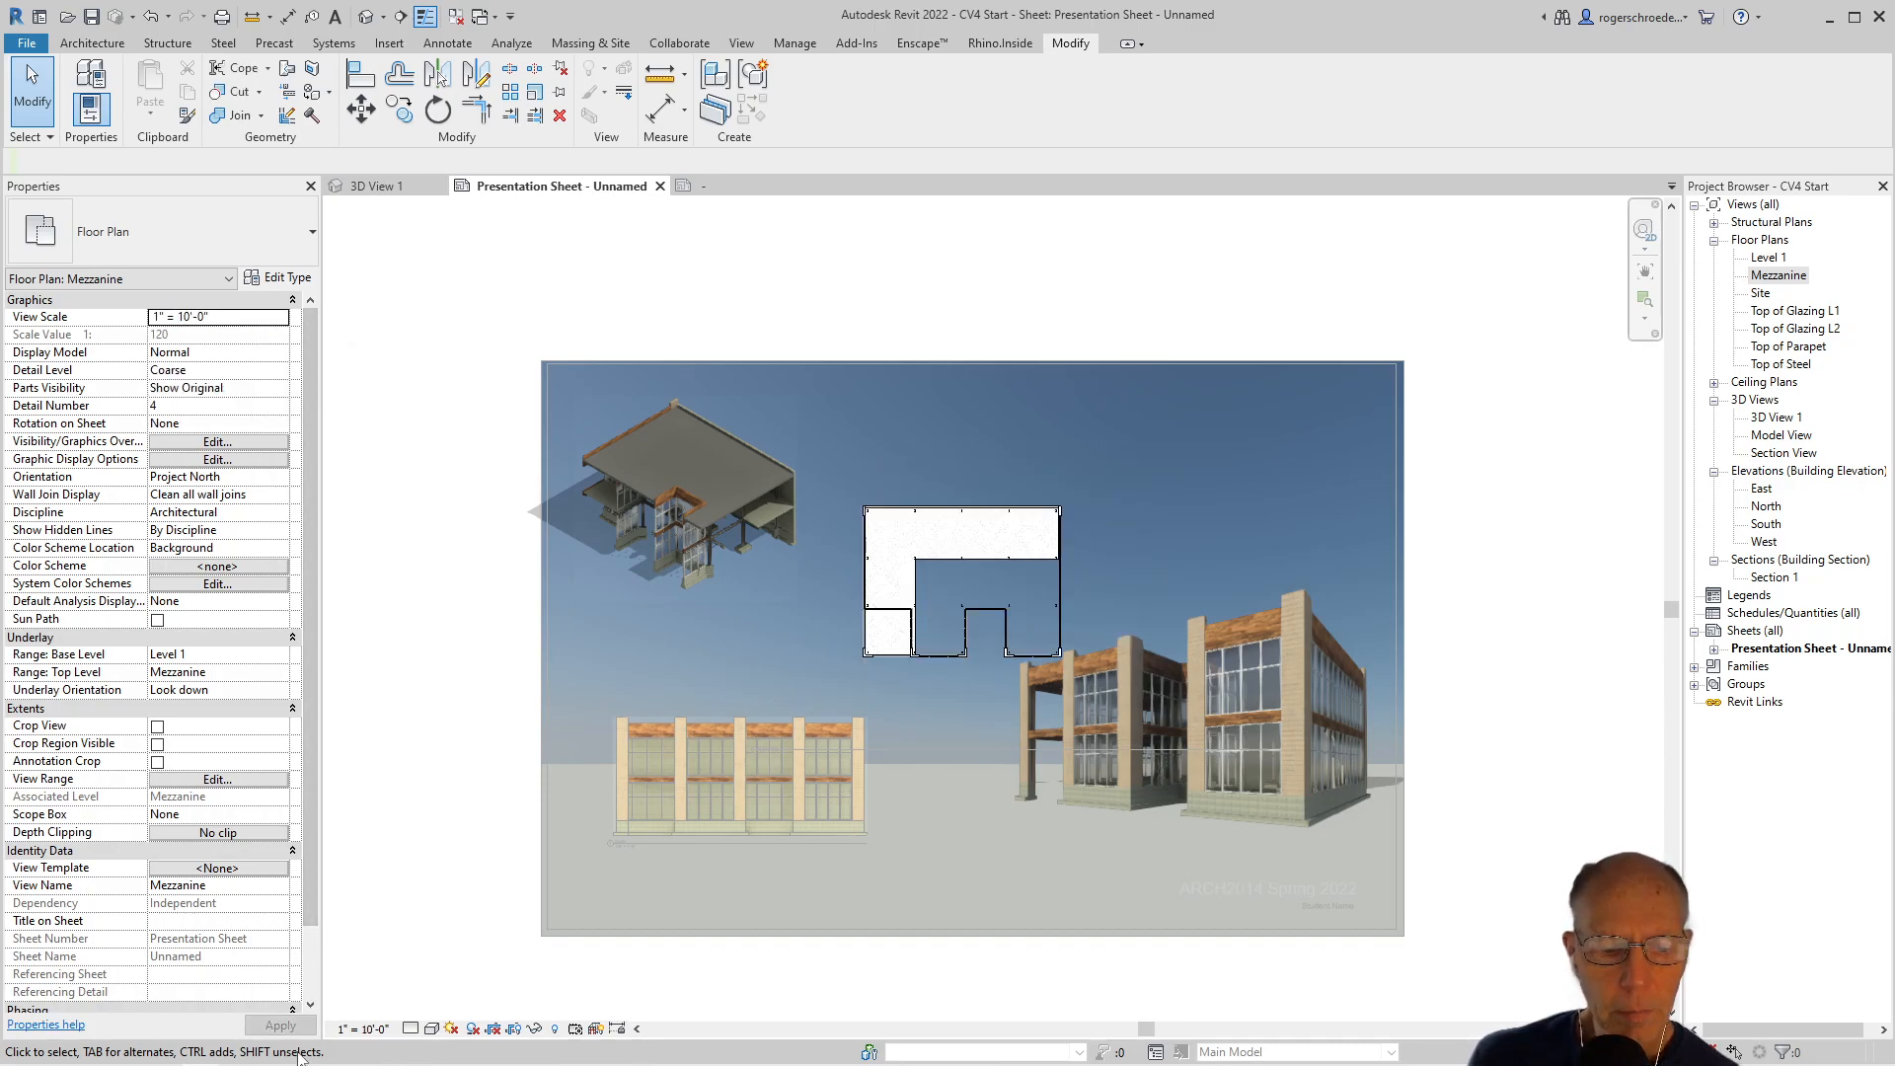
# Set the Mezzanine plan's visual style to Realistic and its detail level to Fine
pyautogui.moveTo(426, 1051)
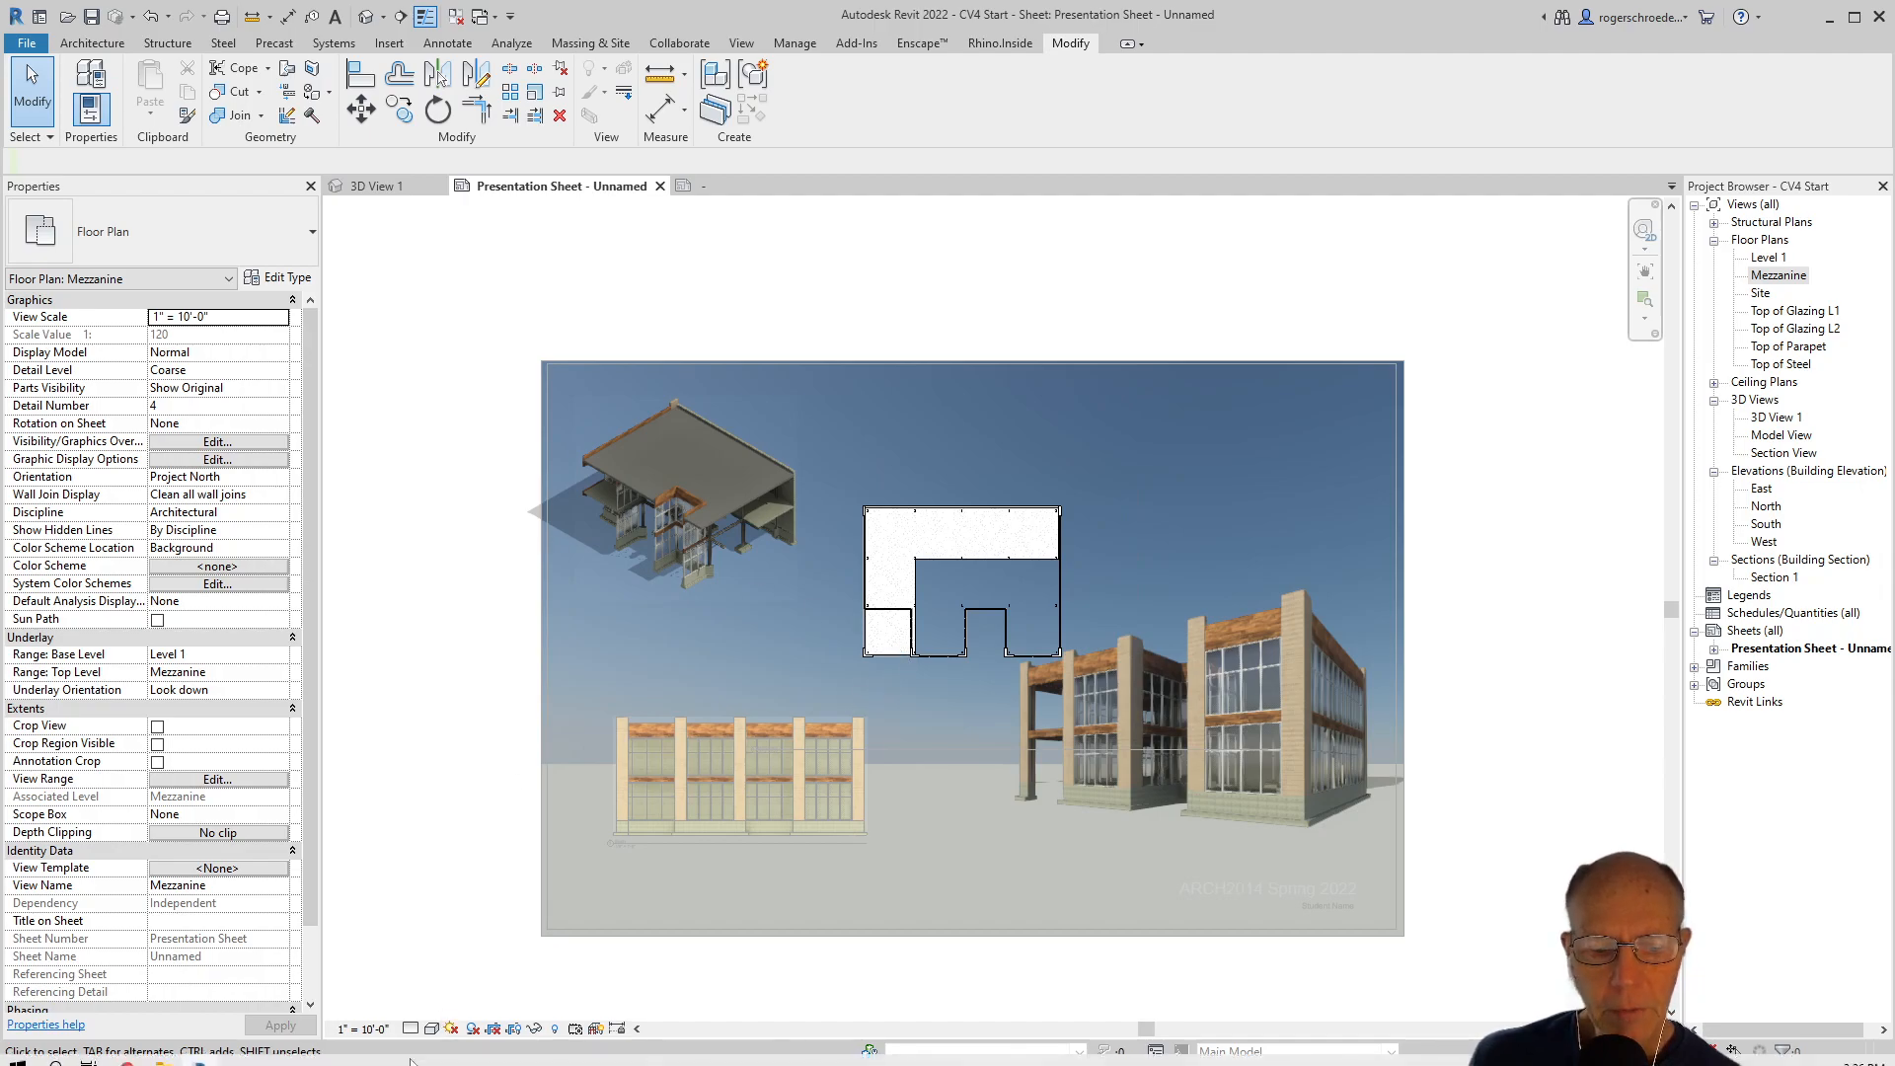
pyautogui.click(434, 1029)
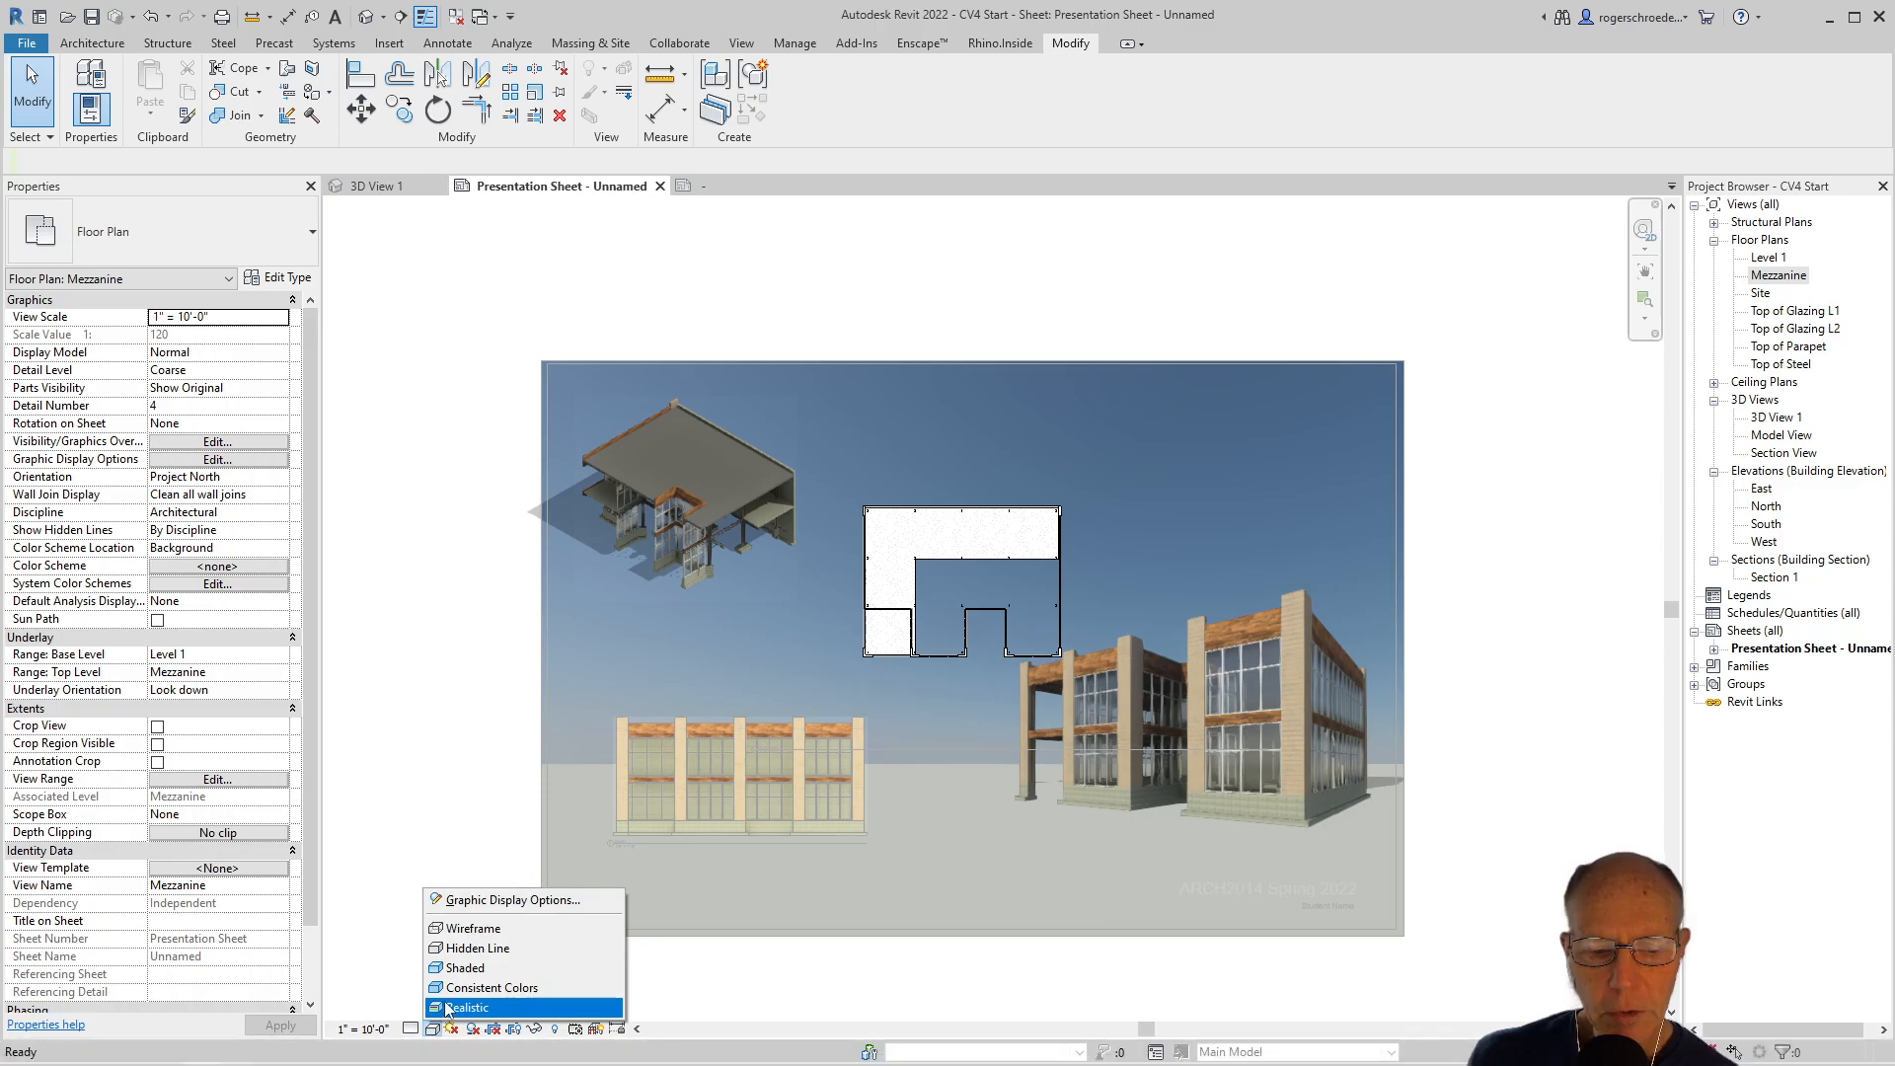
pyautogui.click(446, 1007)
pyautogui.click(412, 1027)
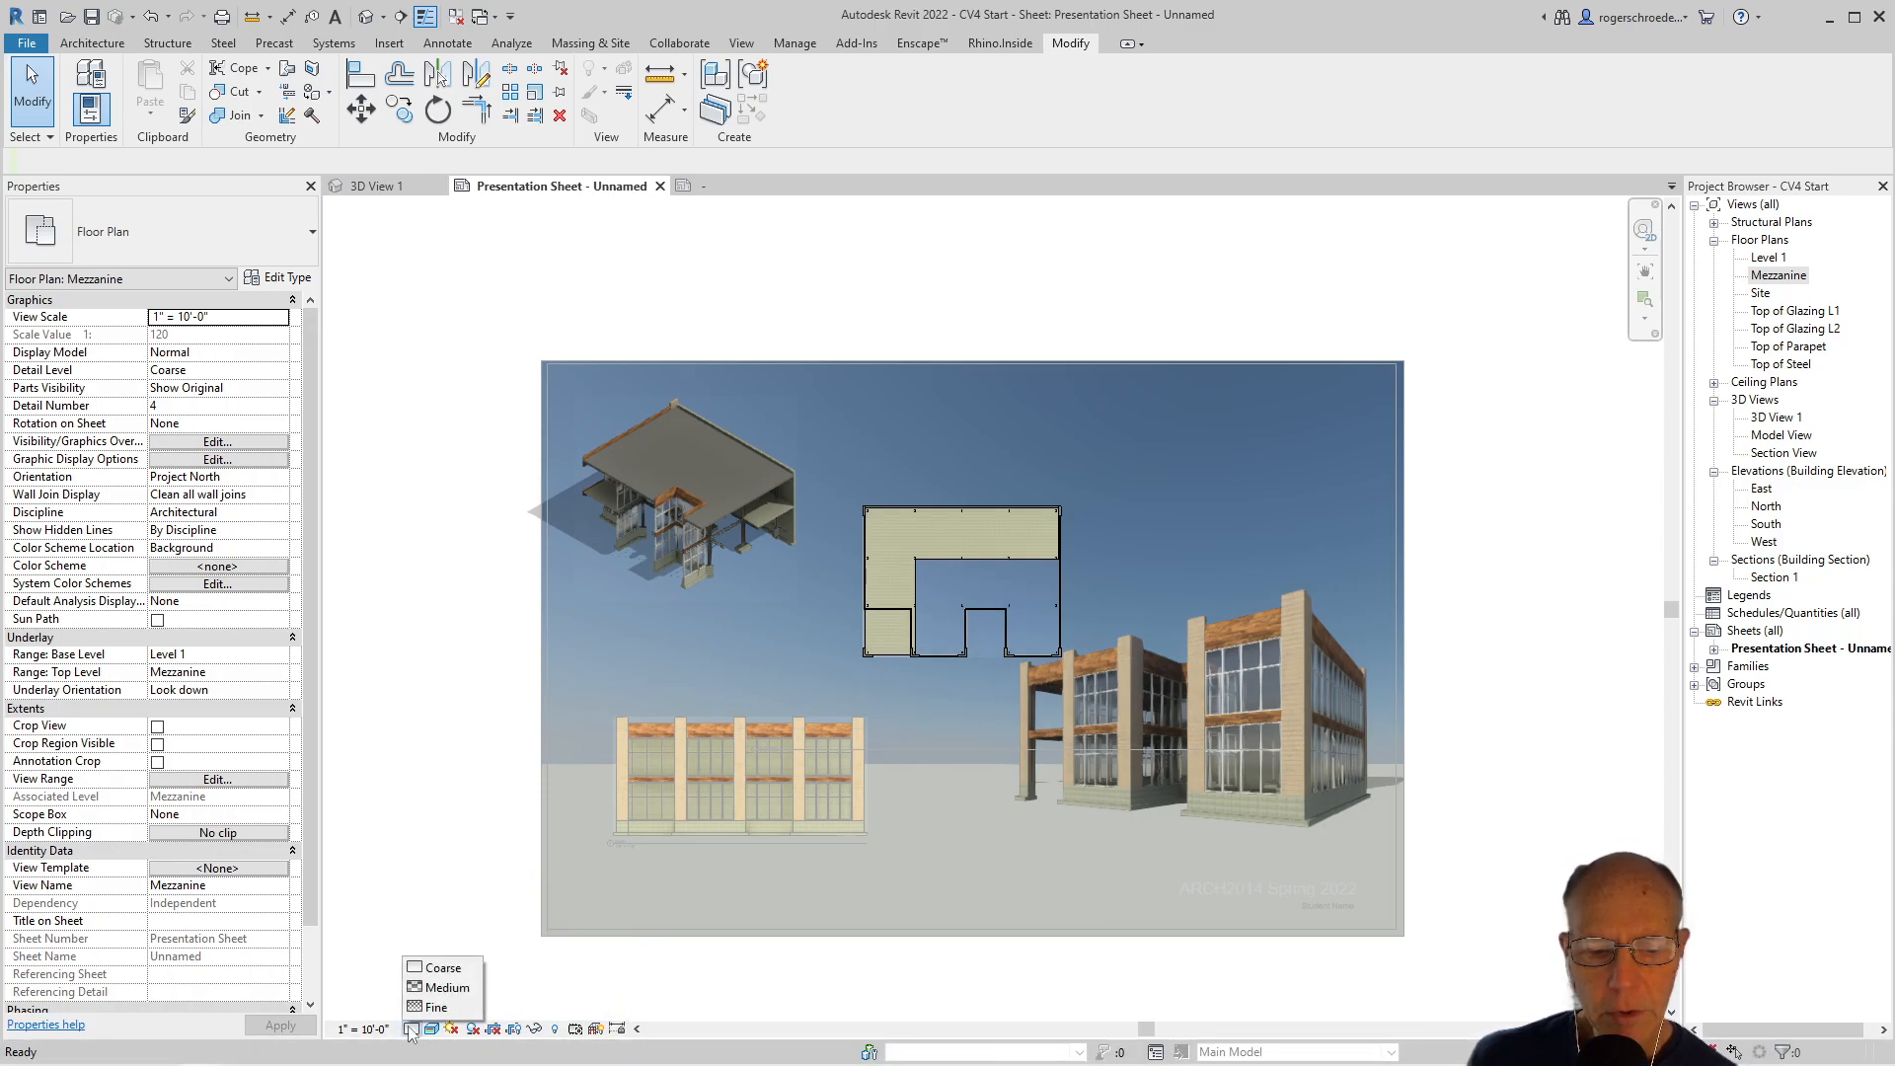
pyautogui.click(413, 1007)
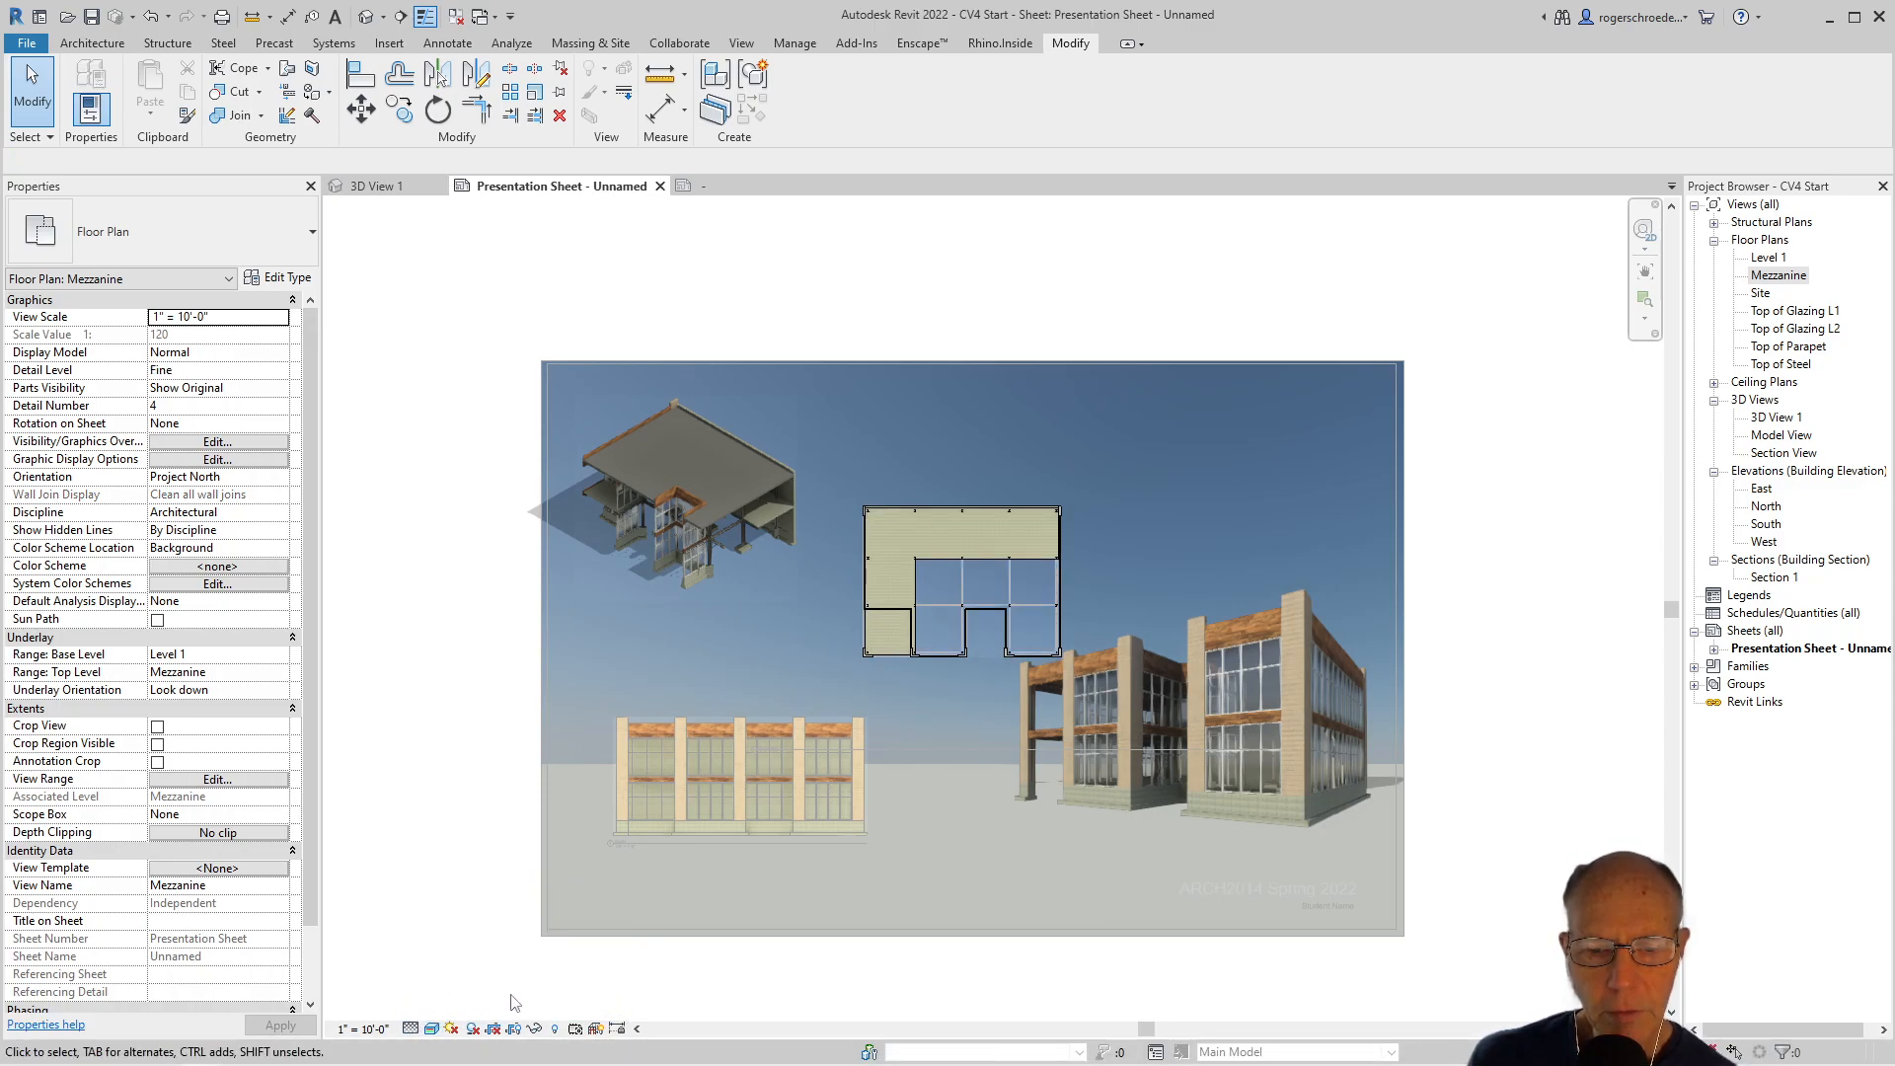
# Turn on cast shadows and ambient shadows in the Mezzanine plan's graphic display options, leaving its edges shown
pyautogui.click(432, 1029)
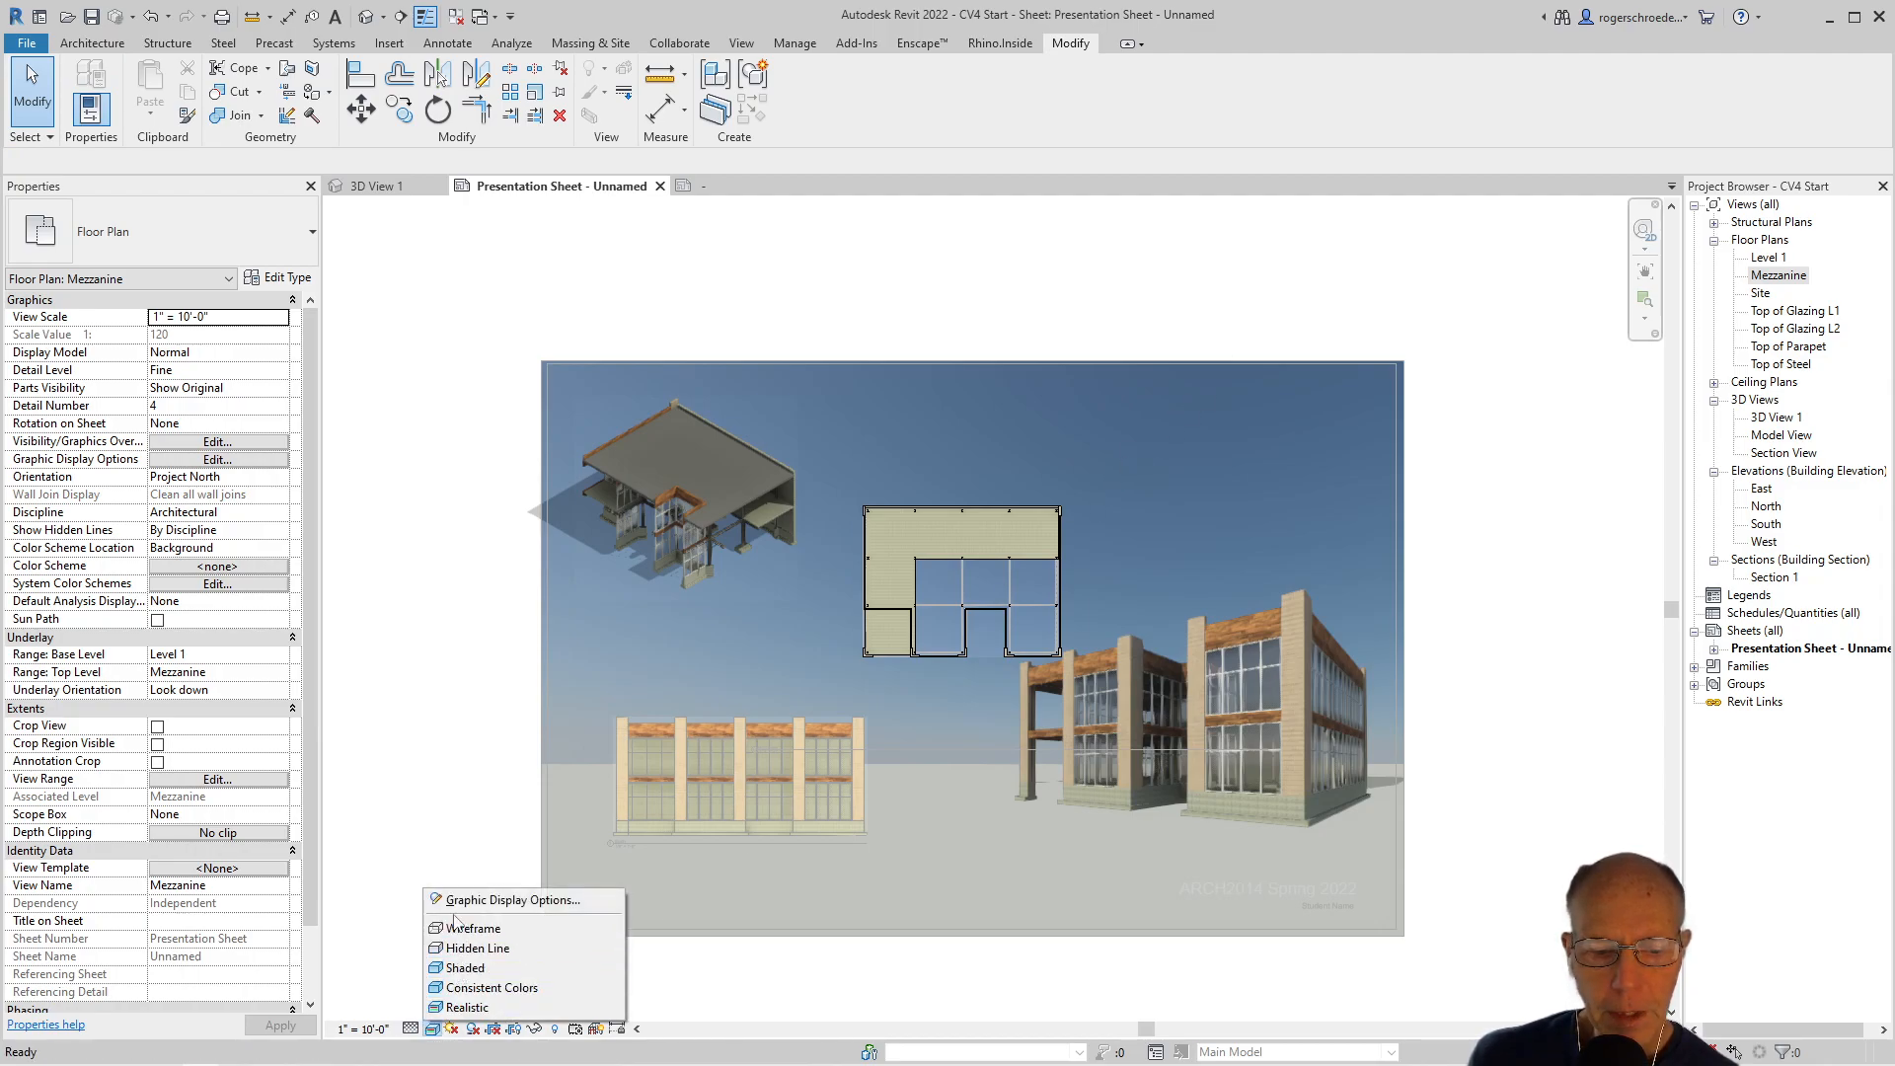
pyautogui.click(488, 900)
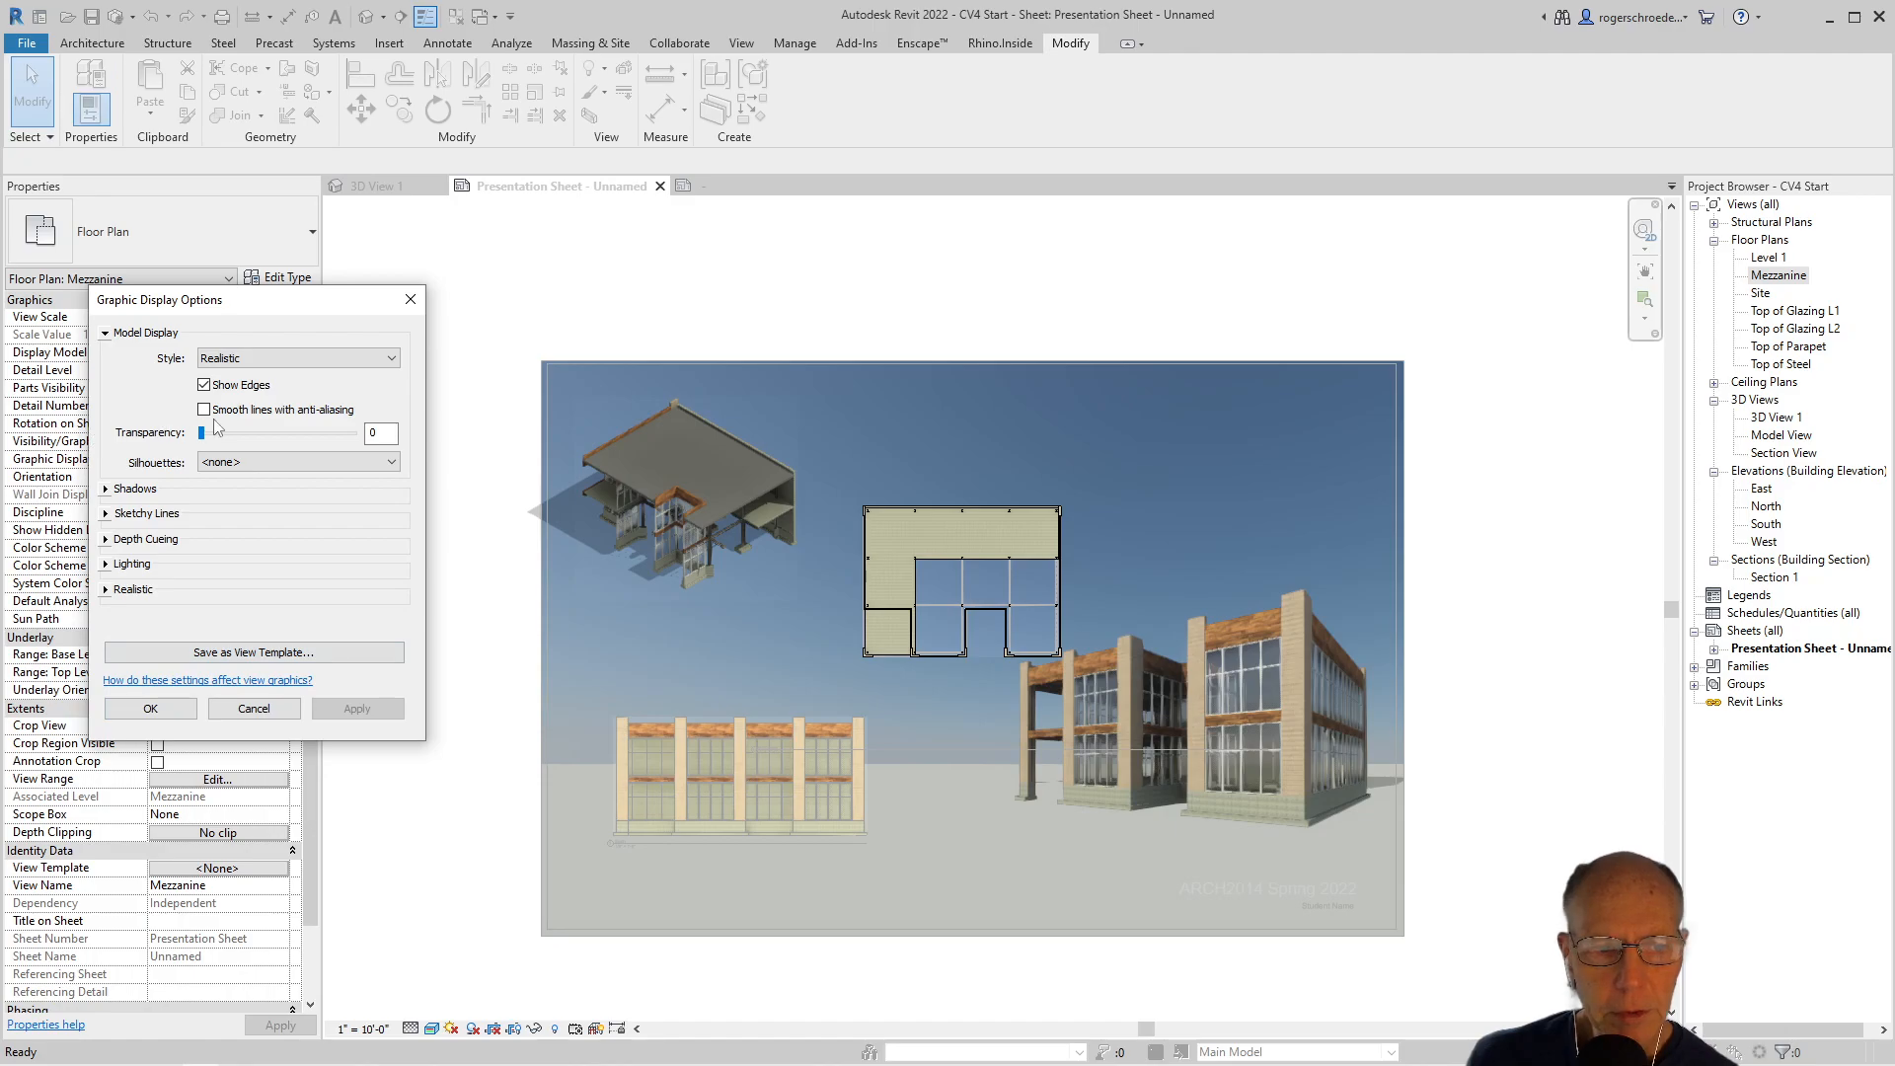
pyautogui.click(204, 386)
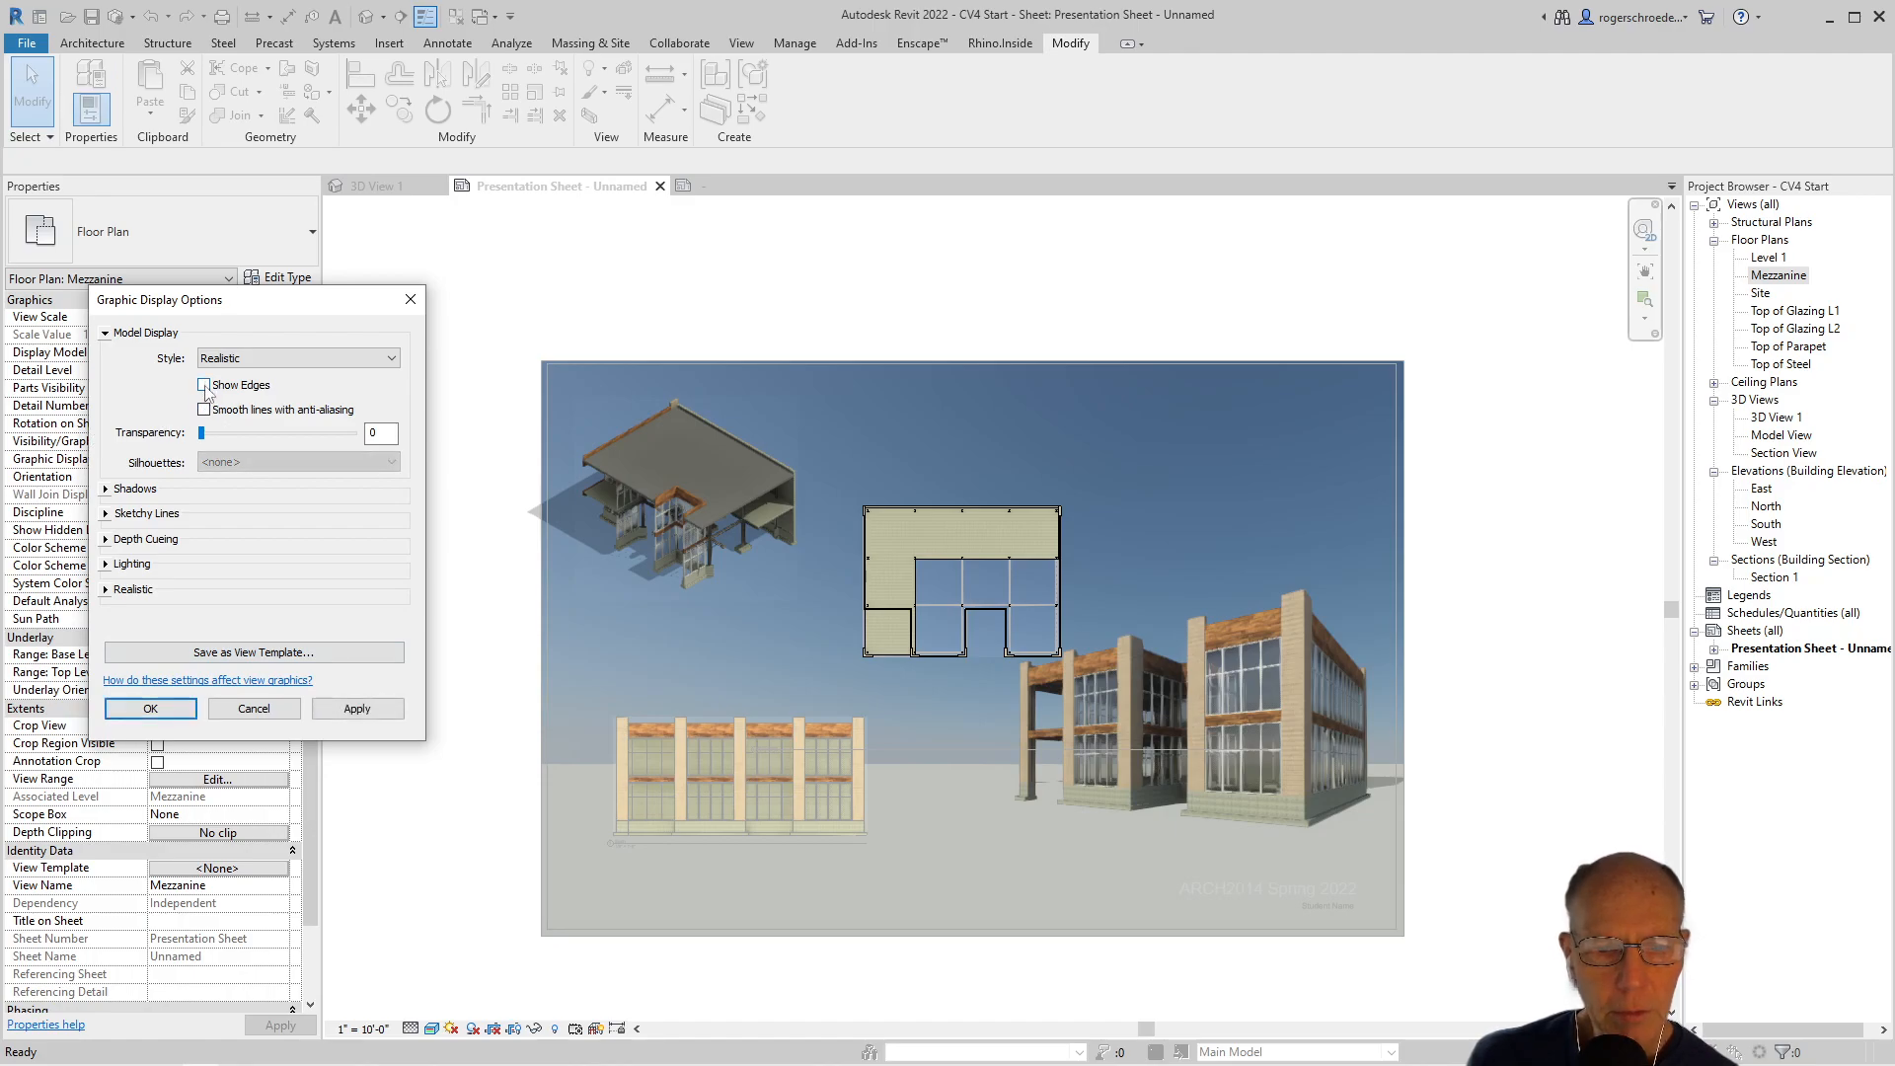
pyautogui.click(204, 386)
pyautogui.click(117, 491)
pyautogui.click(205, 503)
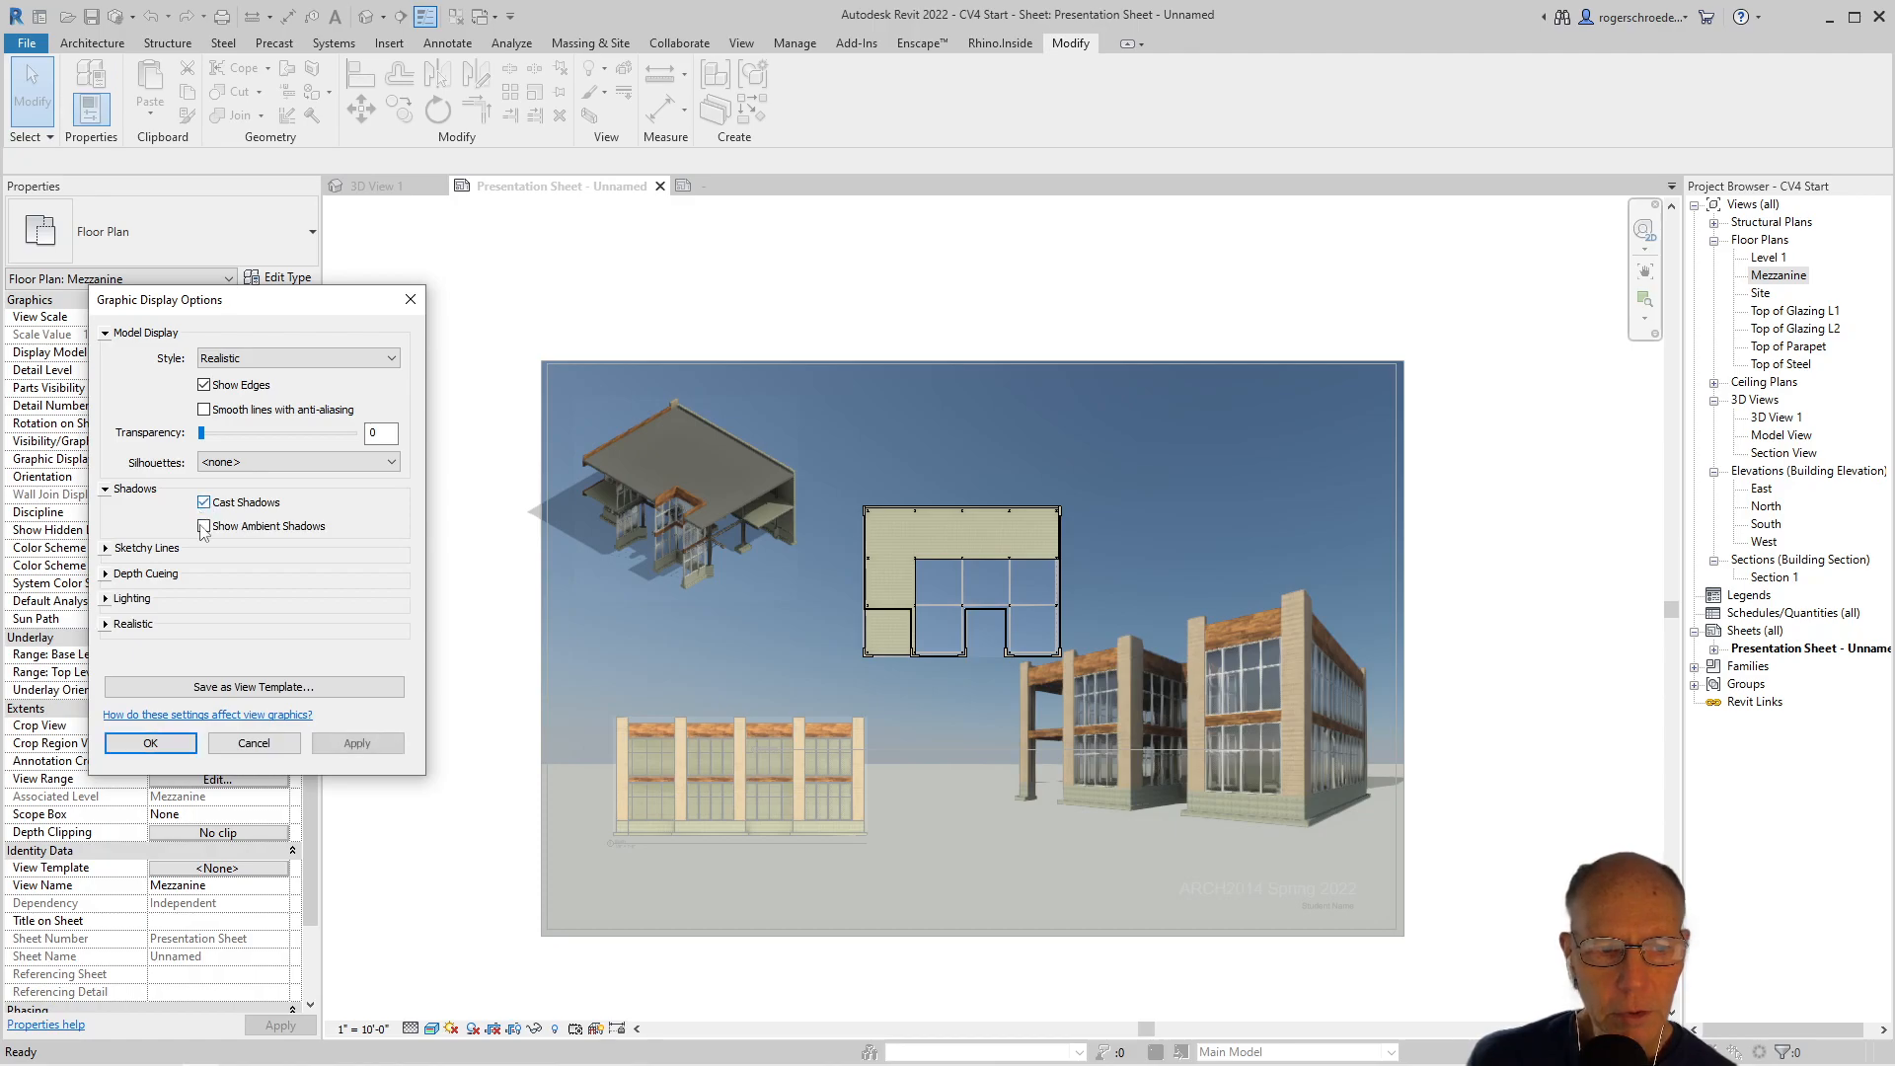
# Set the Mezzanine plan's sun intensity to 40 and its ambient light to 21, and apply the display settings
pyautogui.click(106, 599)
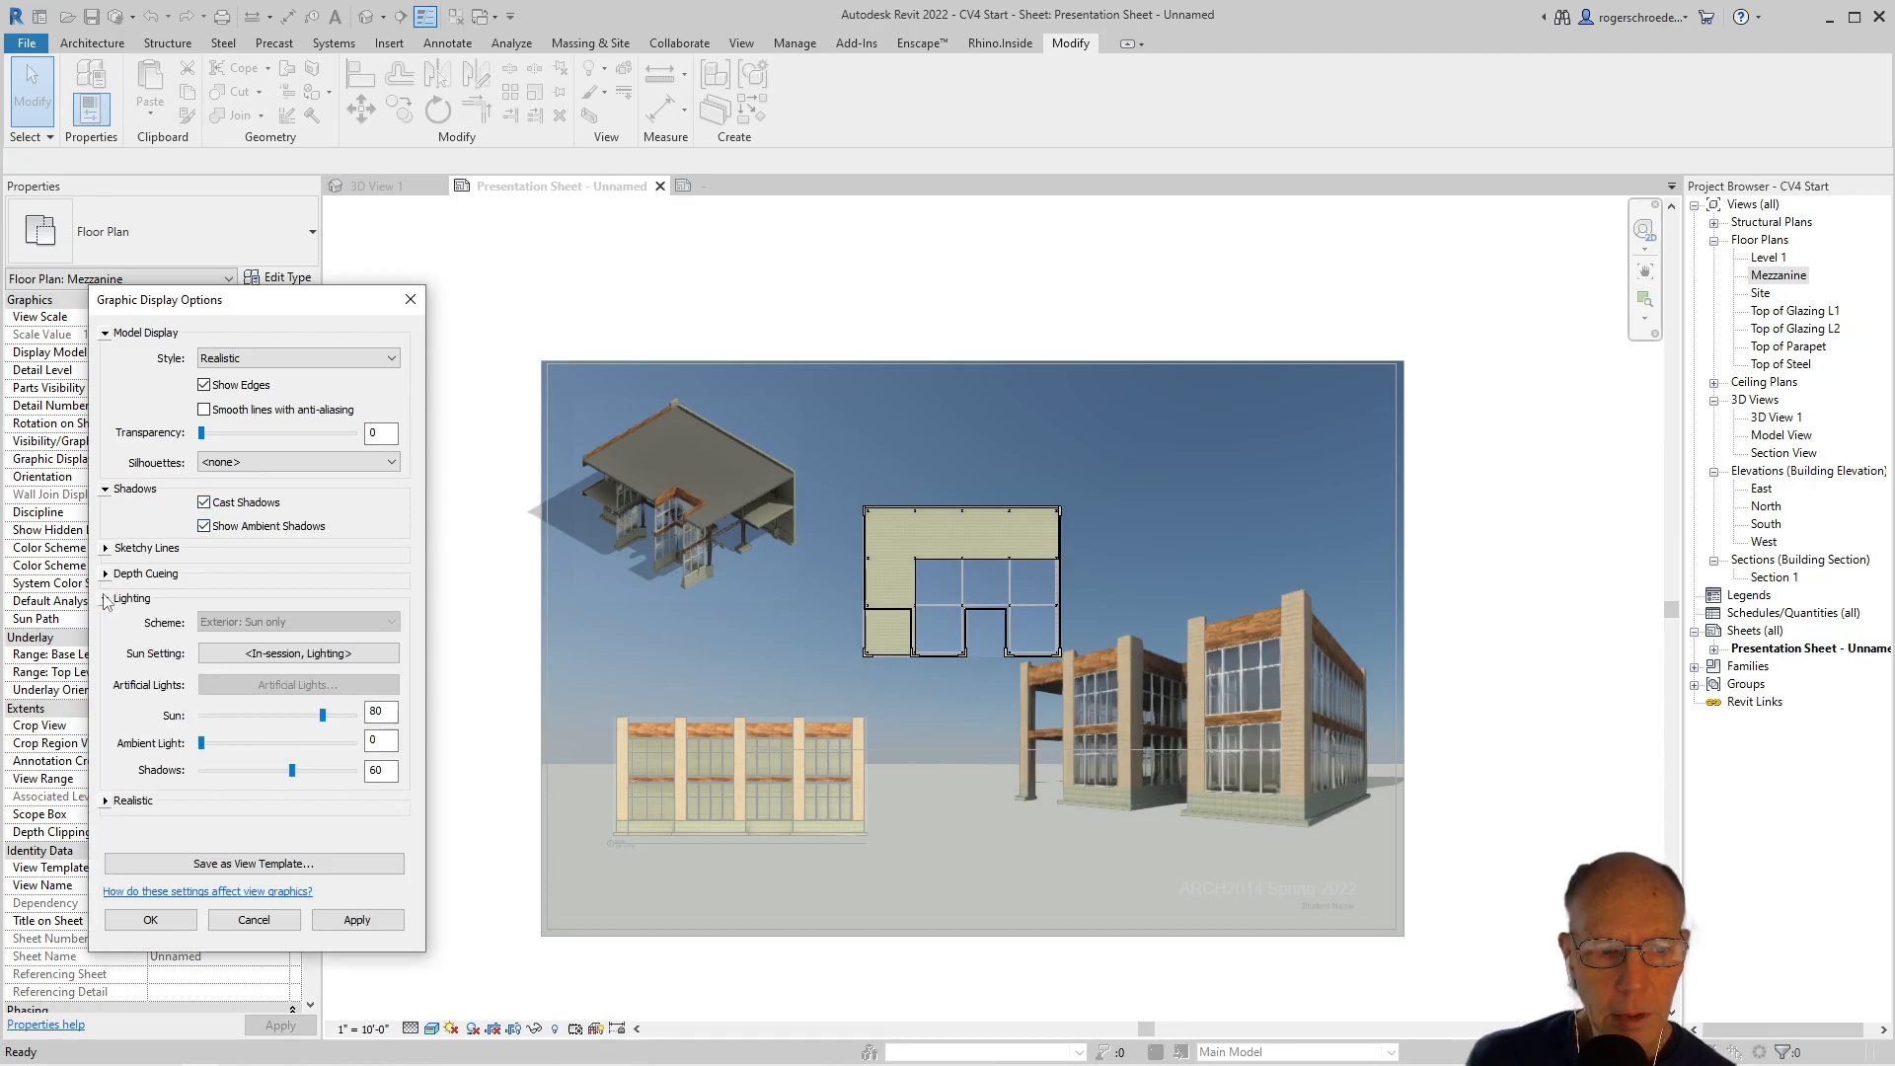
pyautogui.moveTo(218, 743); pyautogui.dragTo(233, 744)
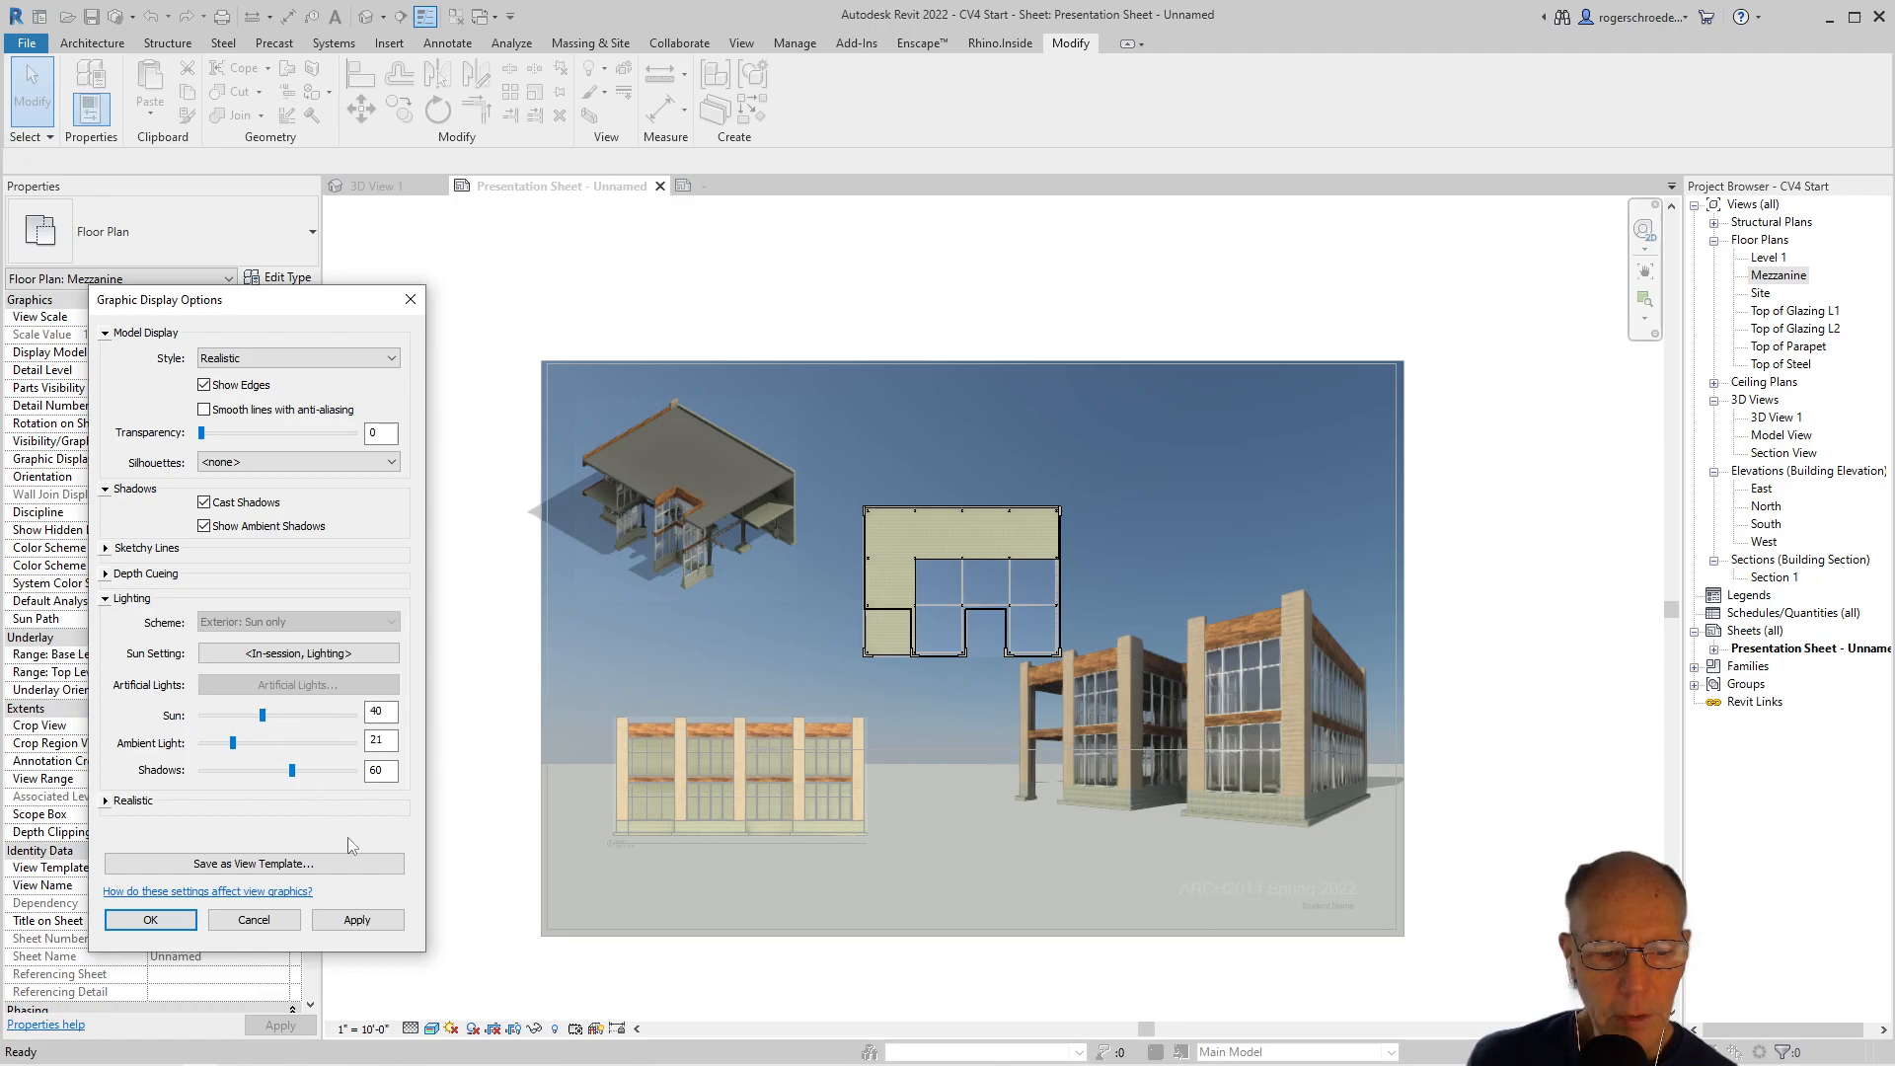
pyautogui.click(352, 922)
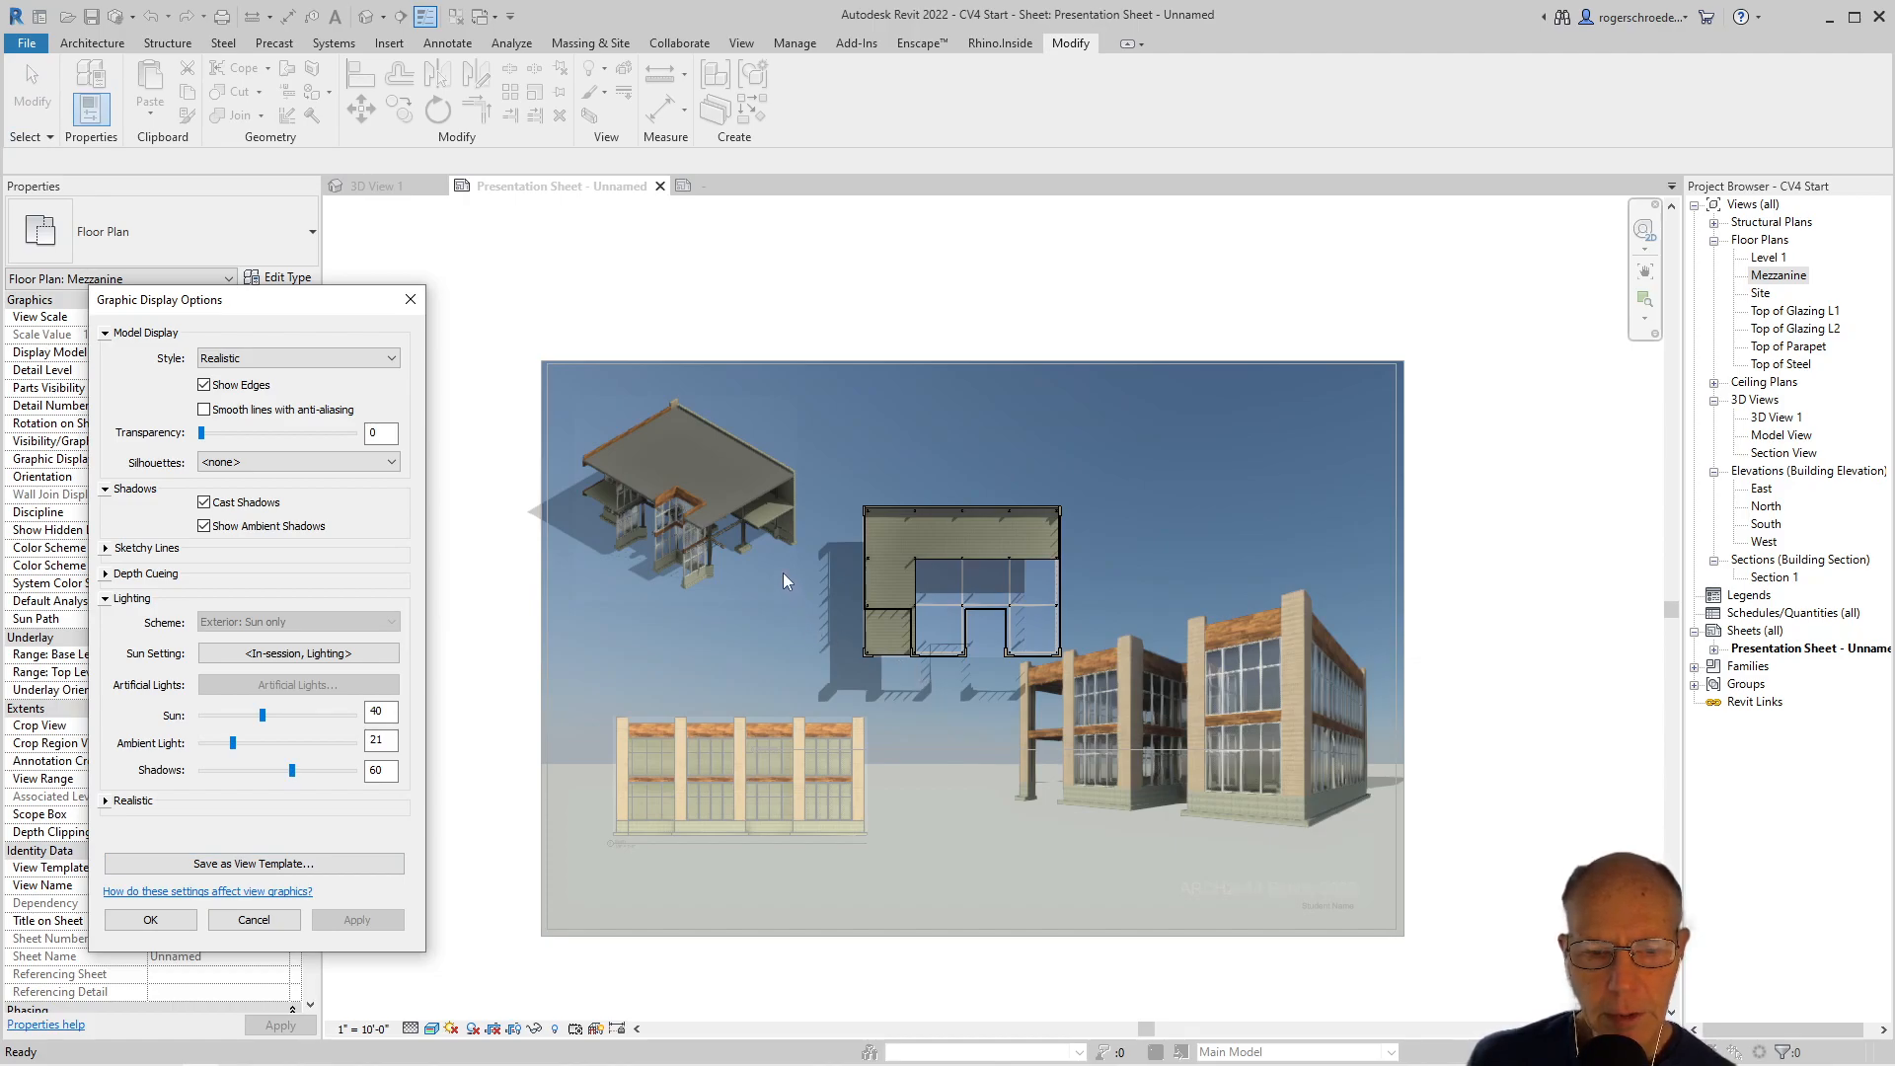
# Try to switch the Mezzanine plan's sun setting to the Sunlight from Top Left preset
pyautogui.click(316, 653)
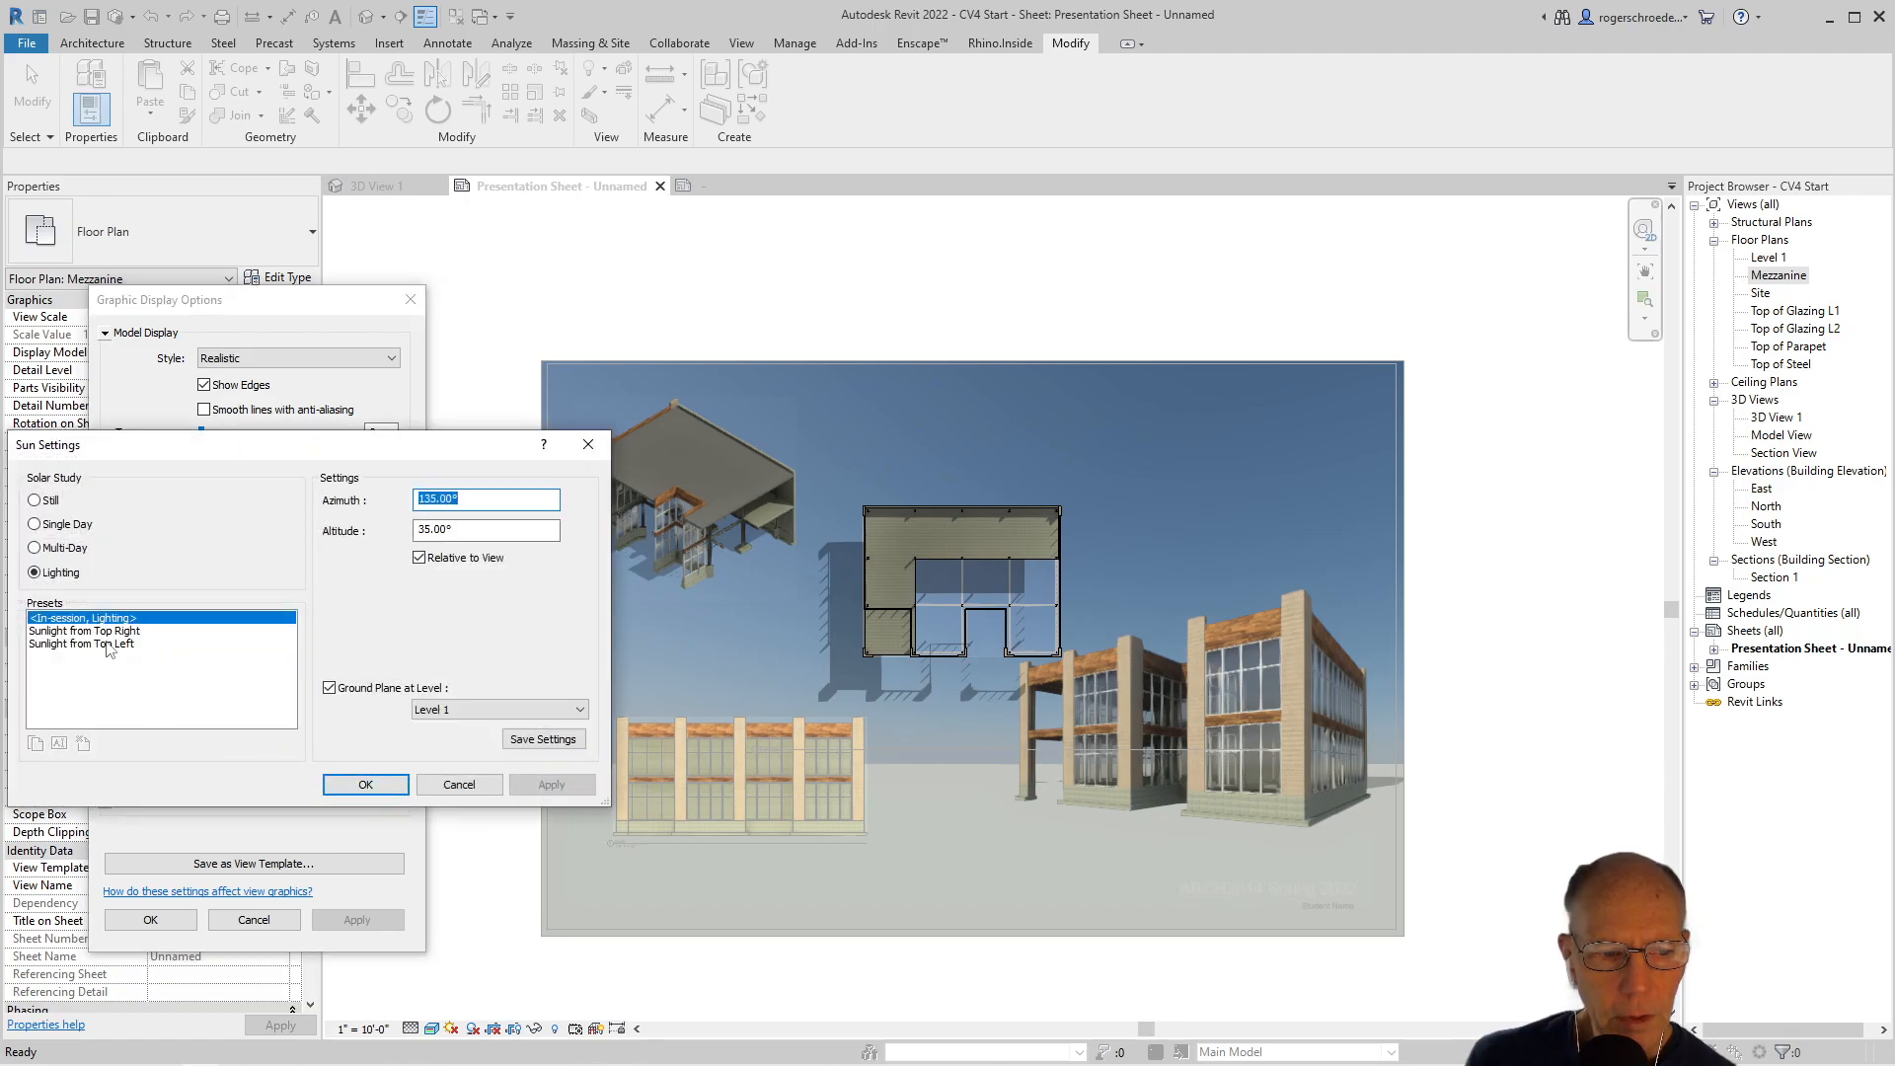
pyautogui.click(99, 643)
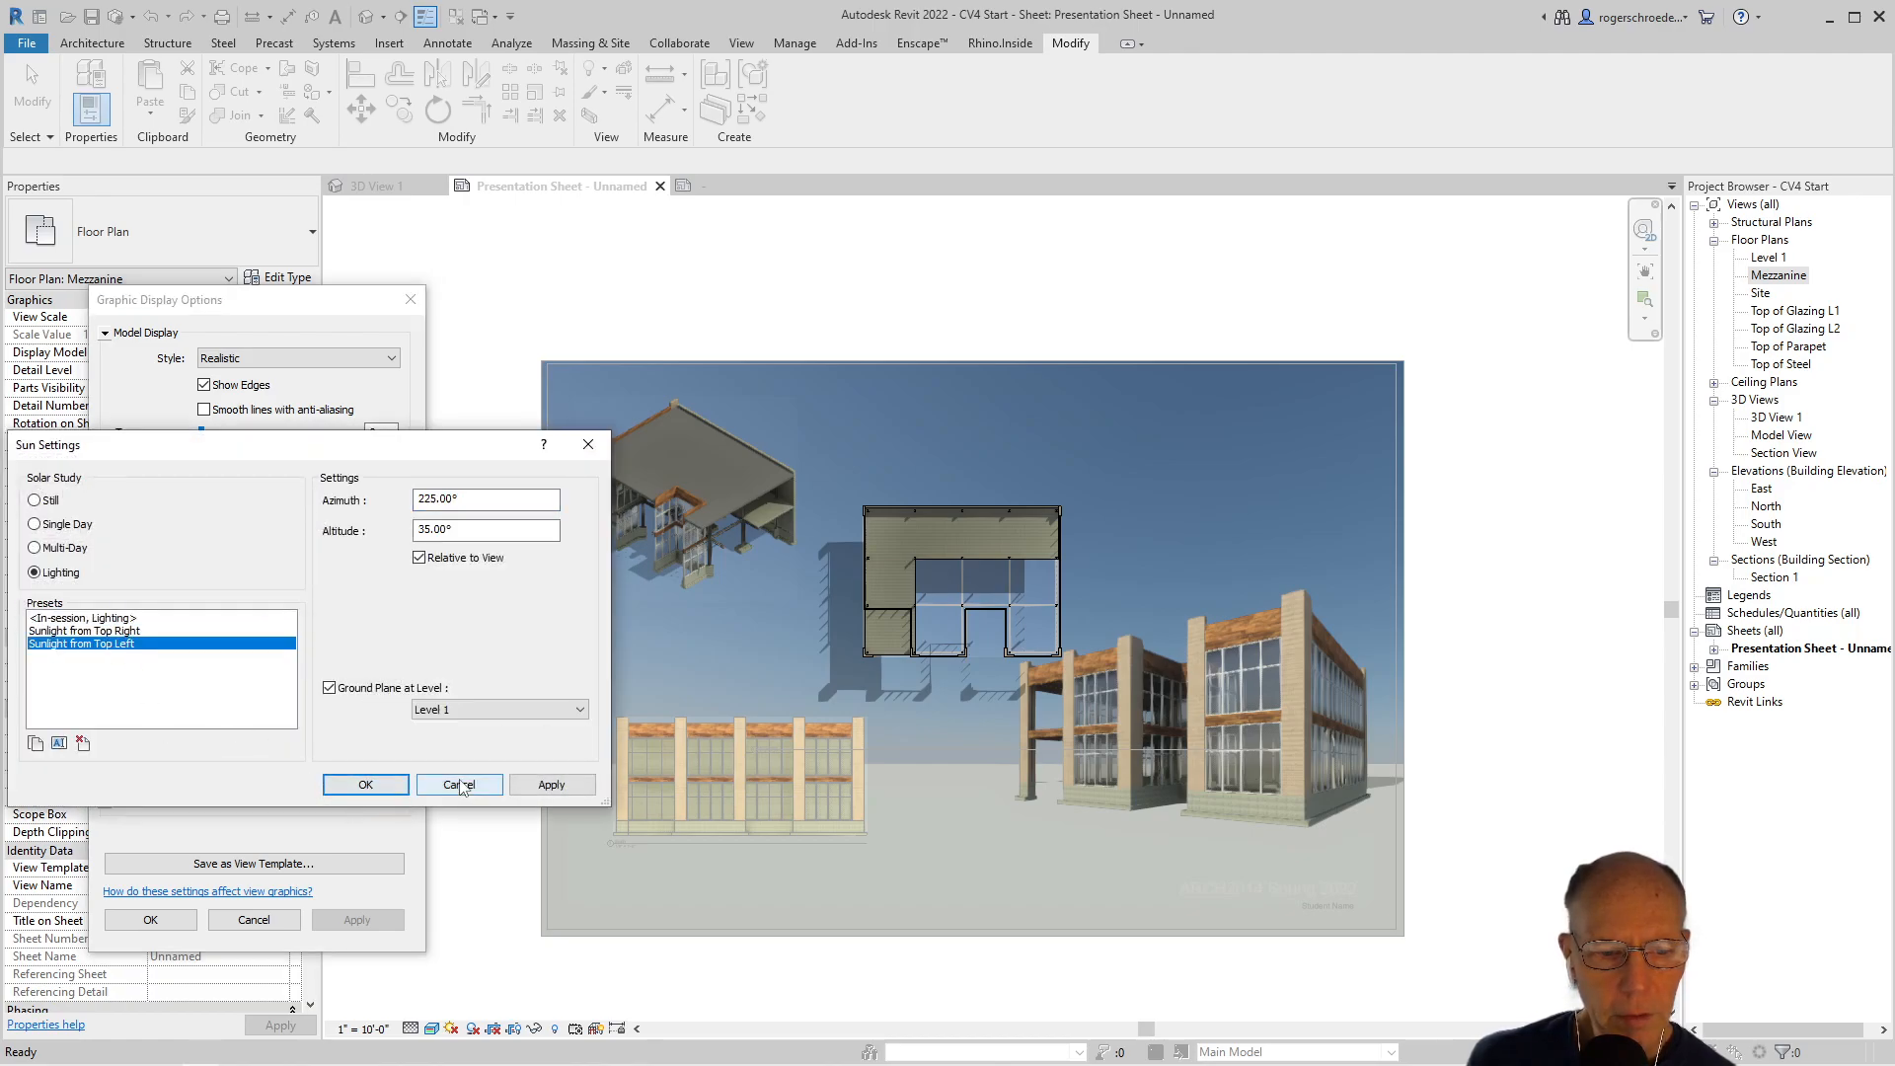
pyautogui.click(546, 785)
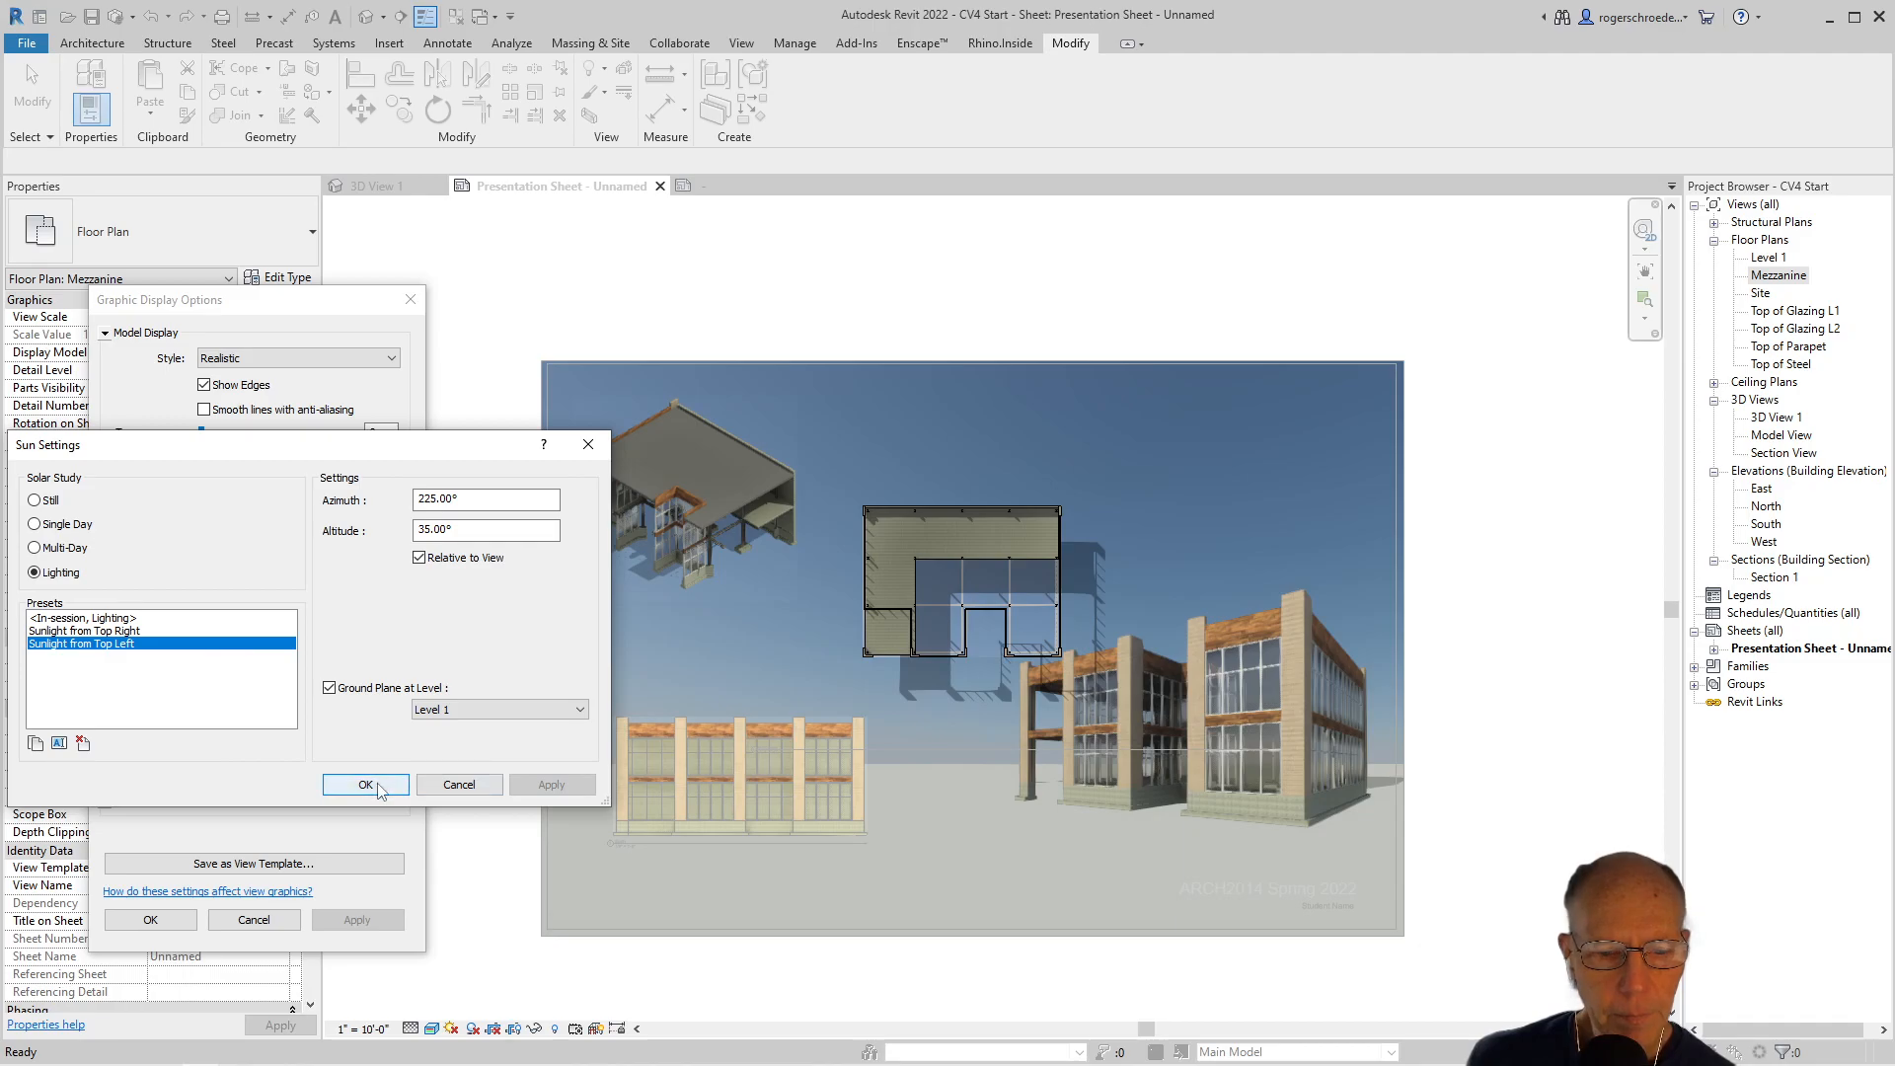
pyautogui.click(385, 782)
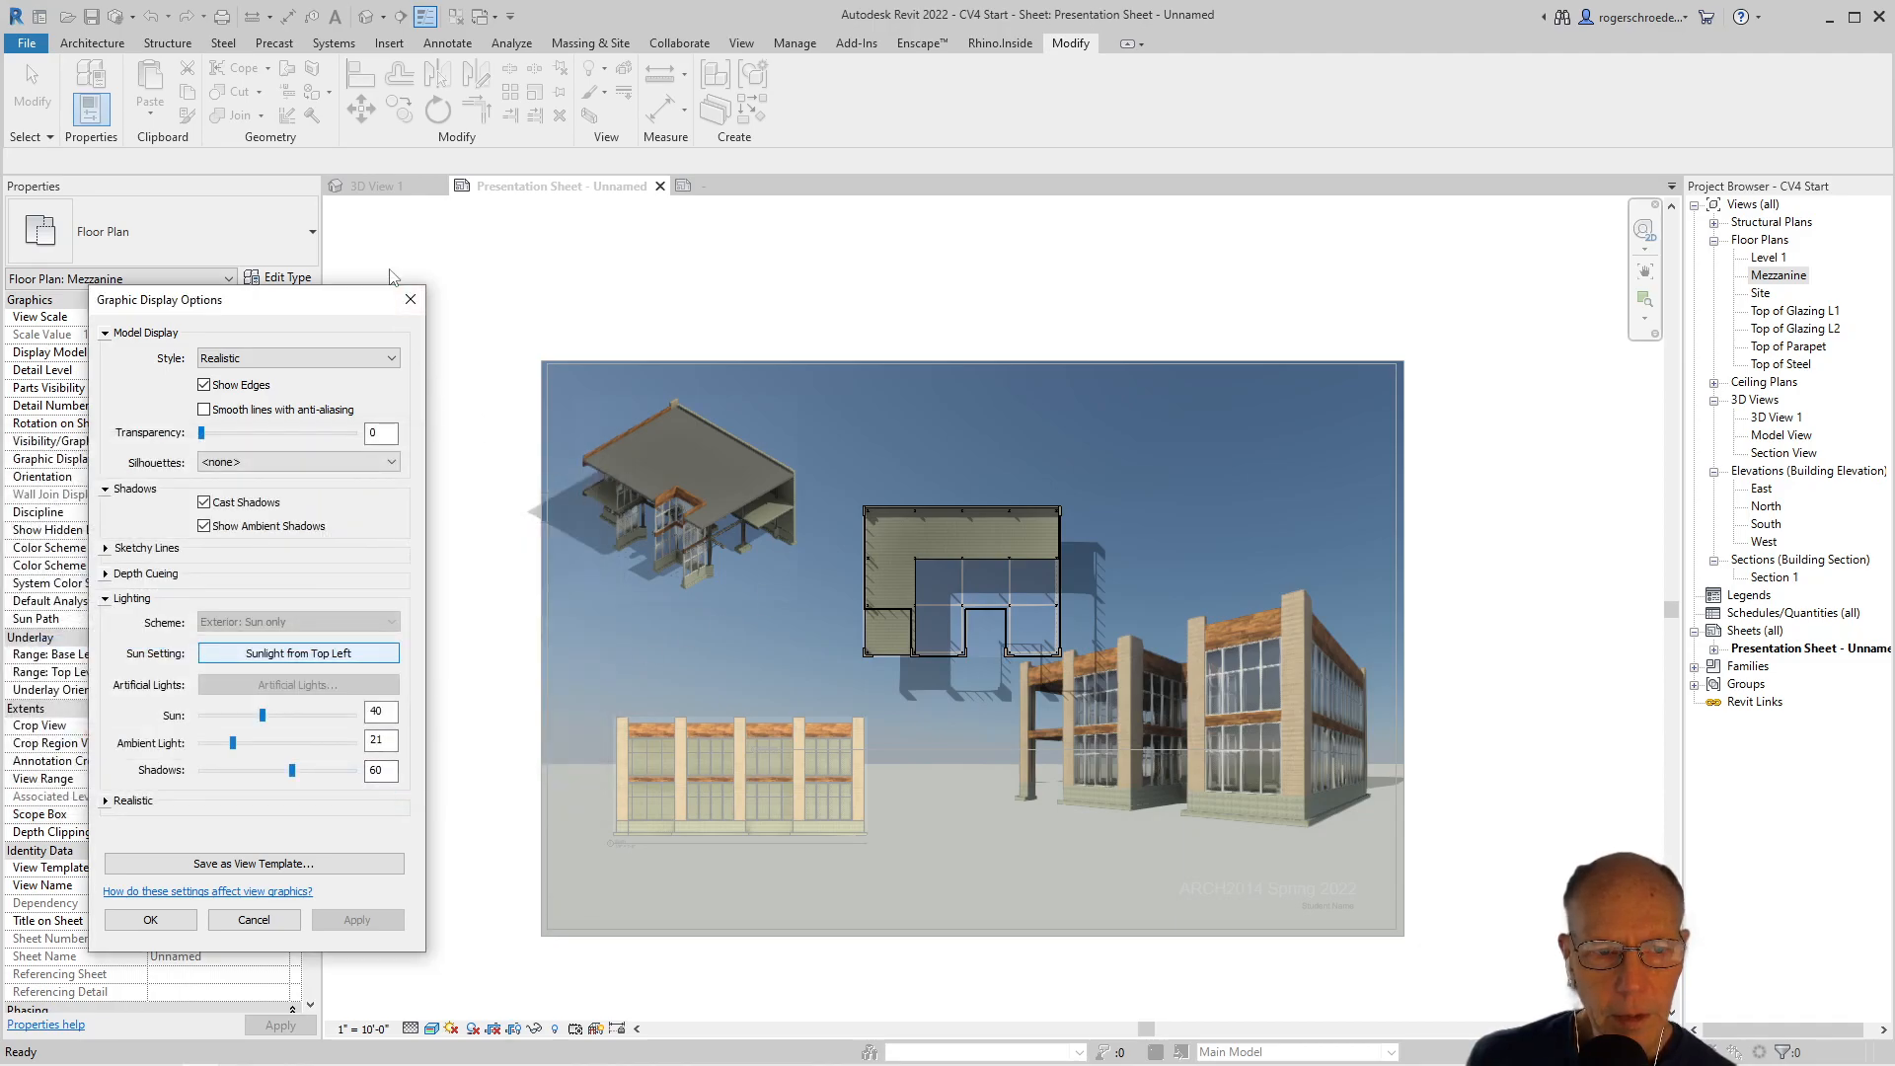
pyautogui.click(411, 299)
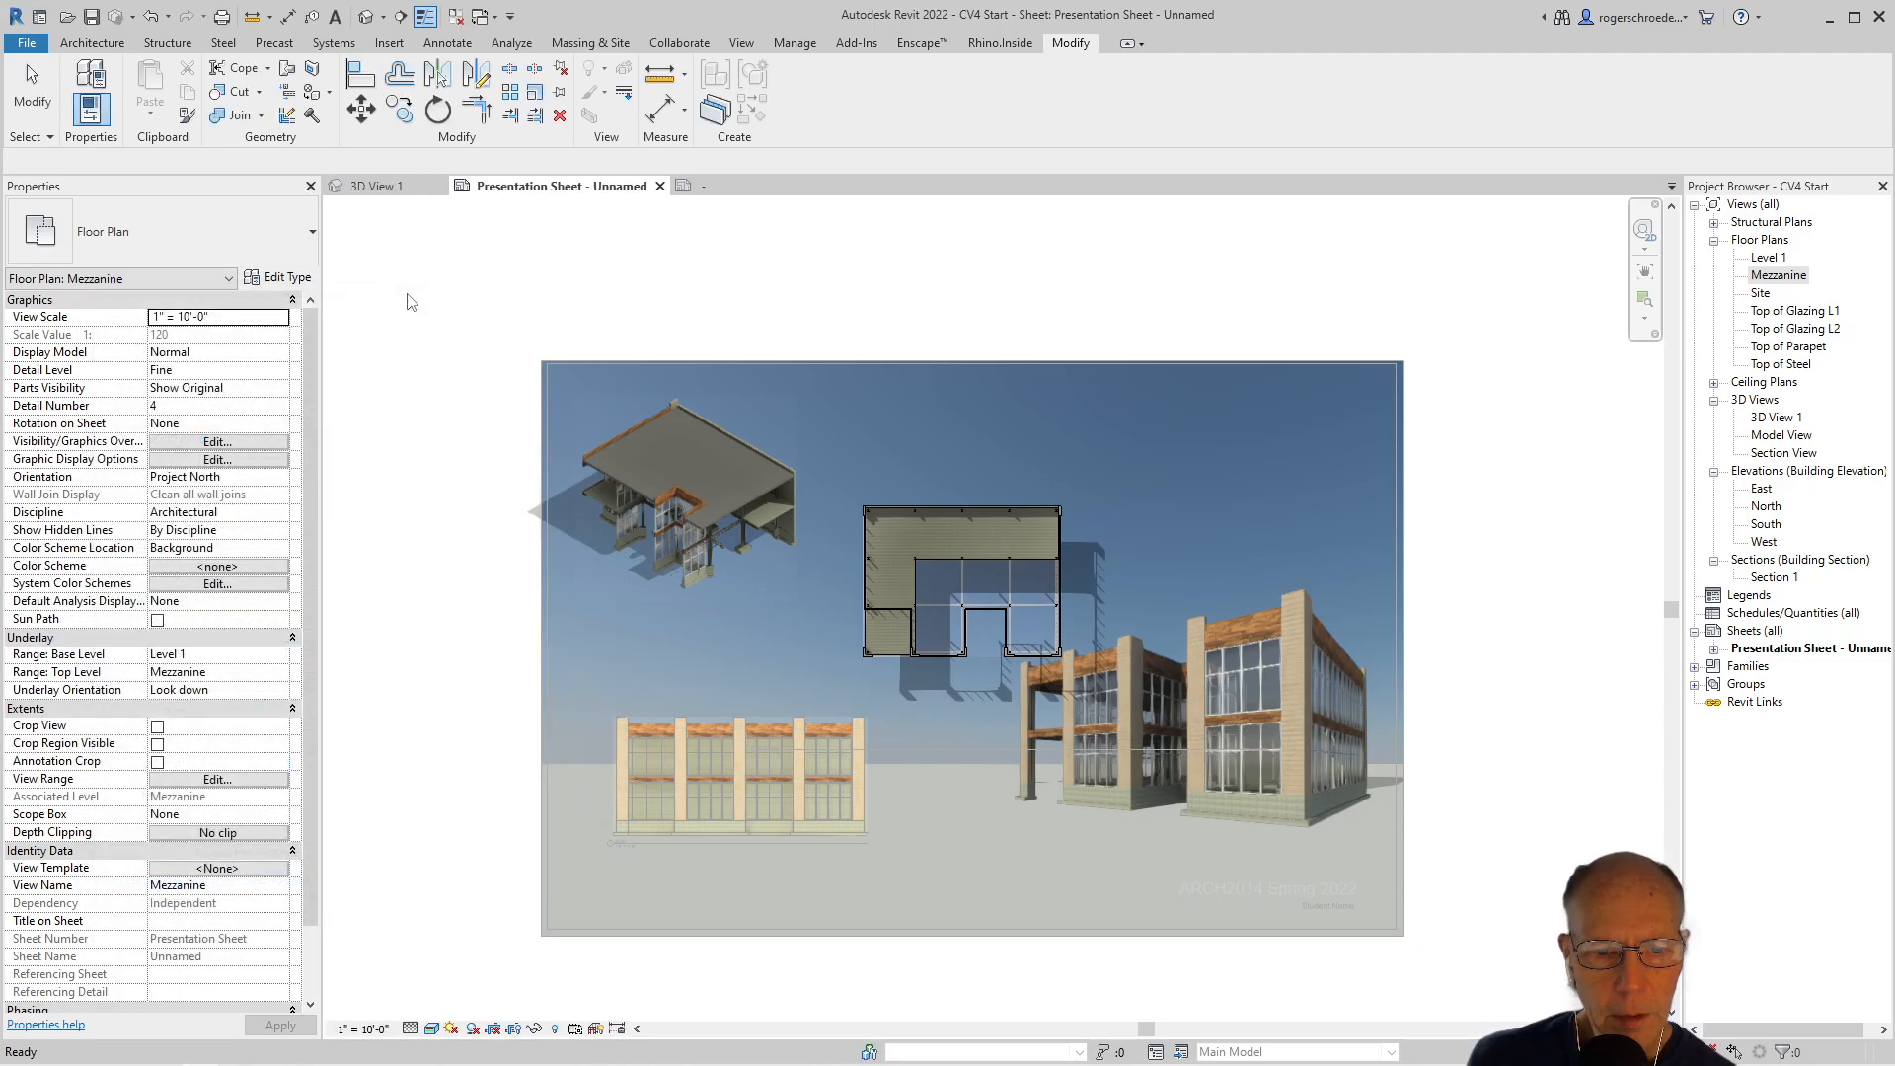
# Move the Mezzanine plan up beside the 3D section on the sheet and change its viewport type to No Title
pyautogui.rightClick(902, 530)
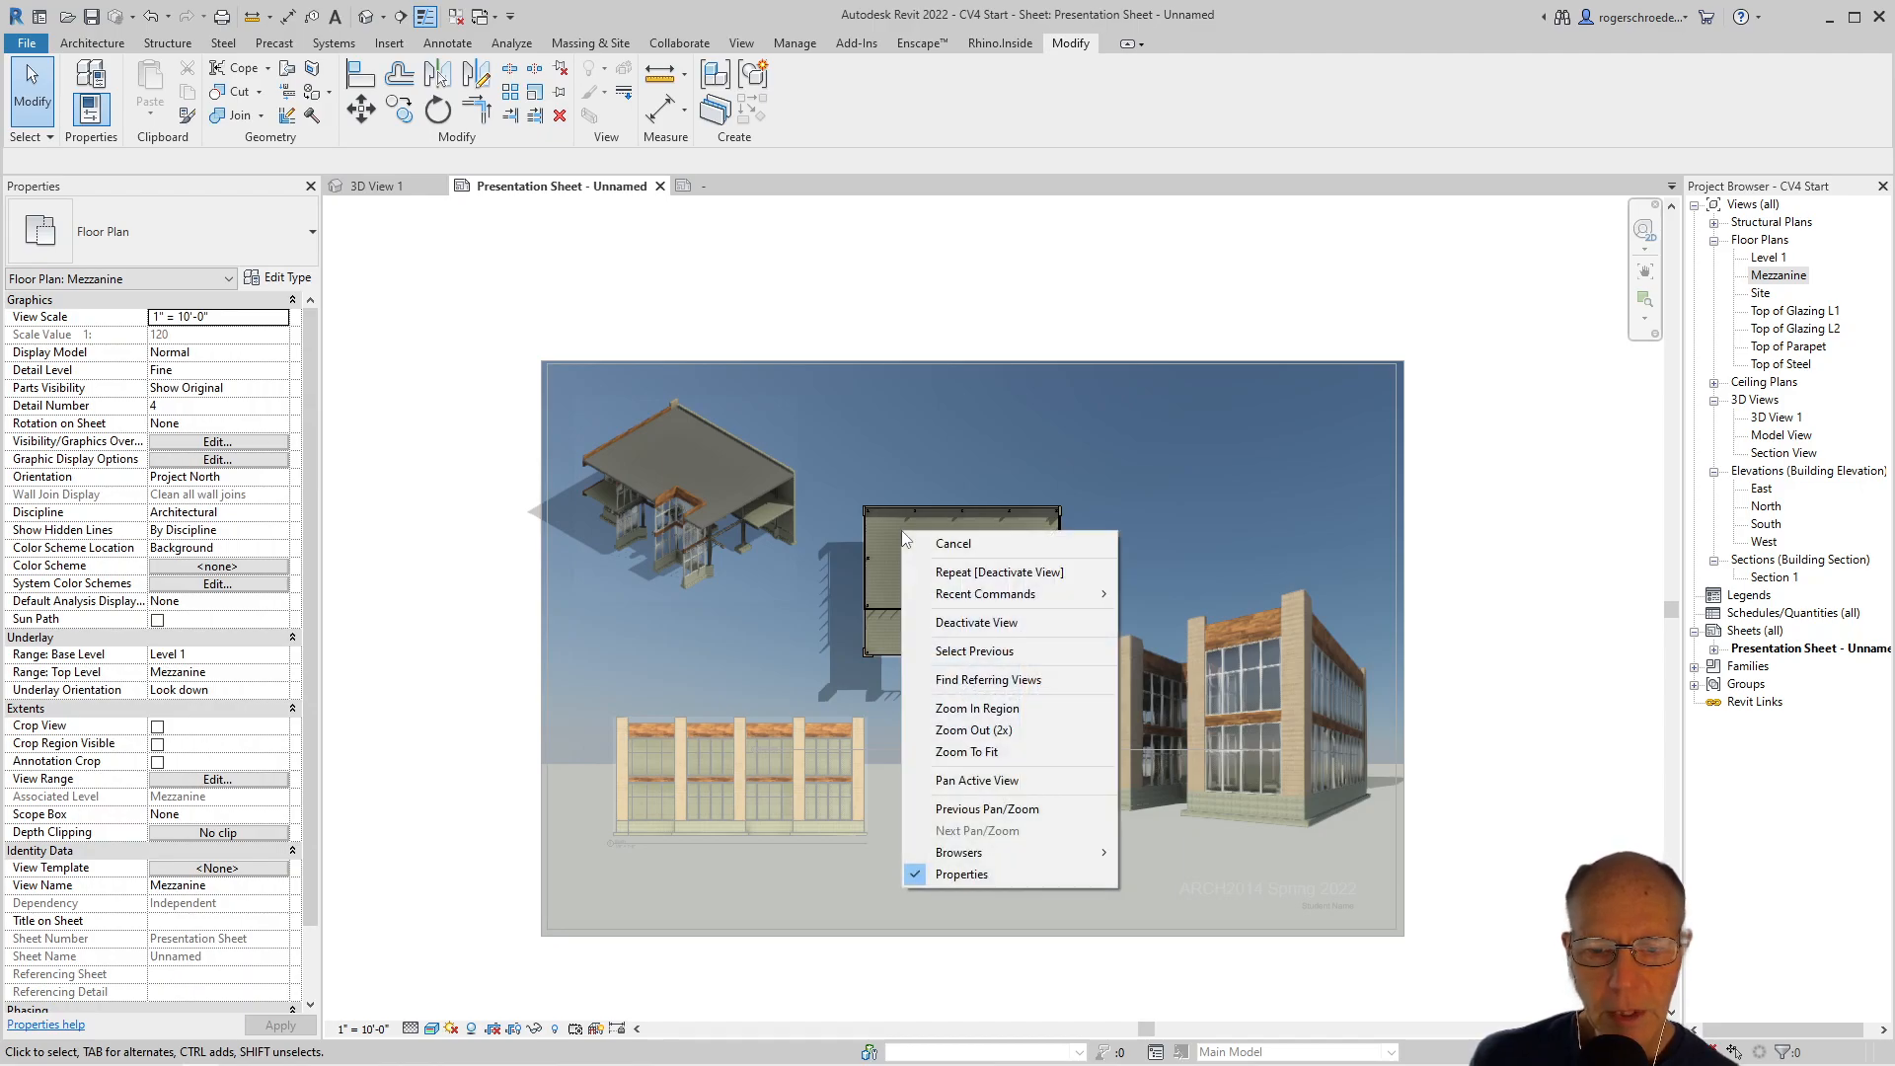
pyautogui.click(937, 636)
pyautogui.moveTo(914, 546); pyautogui.dragTo(930, 453)
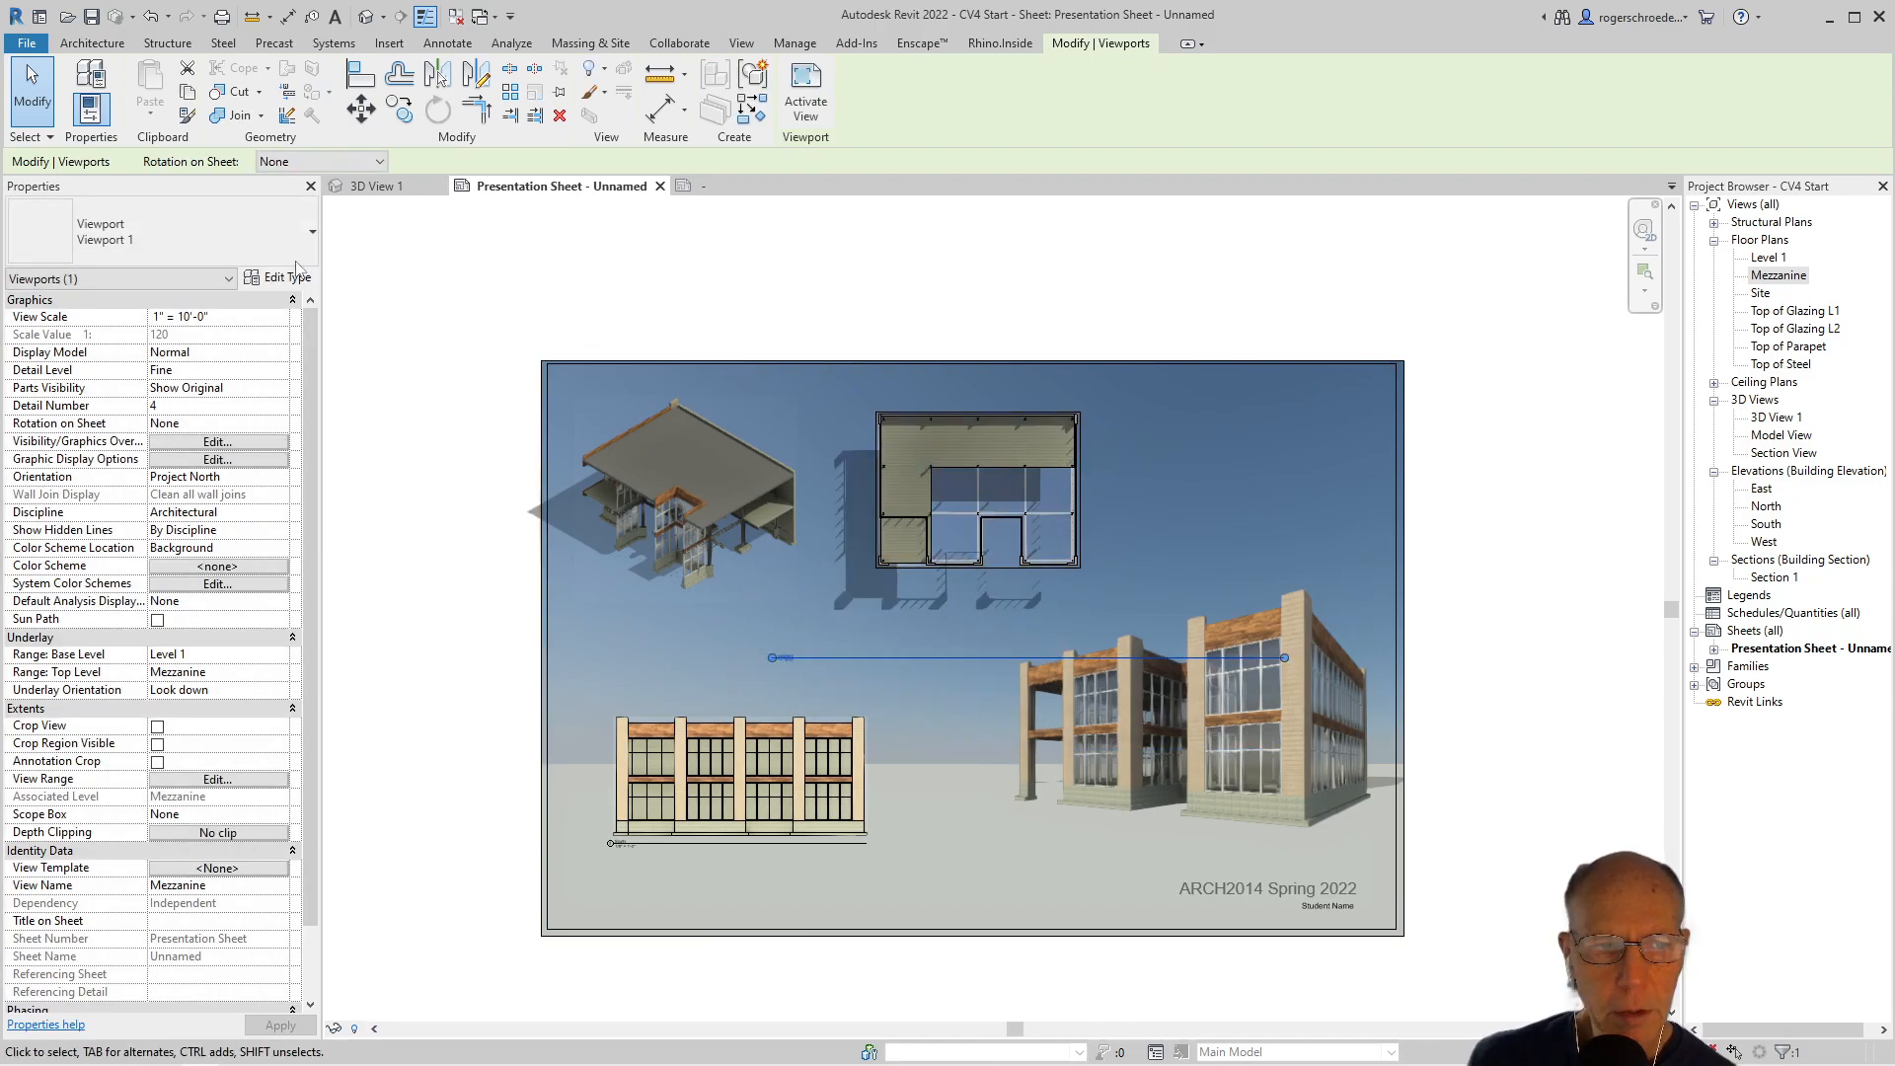
pyautogui.click(239, 237)
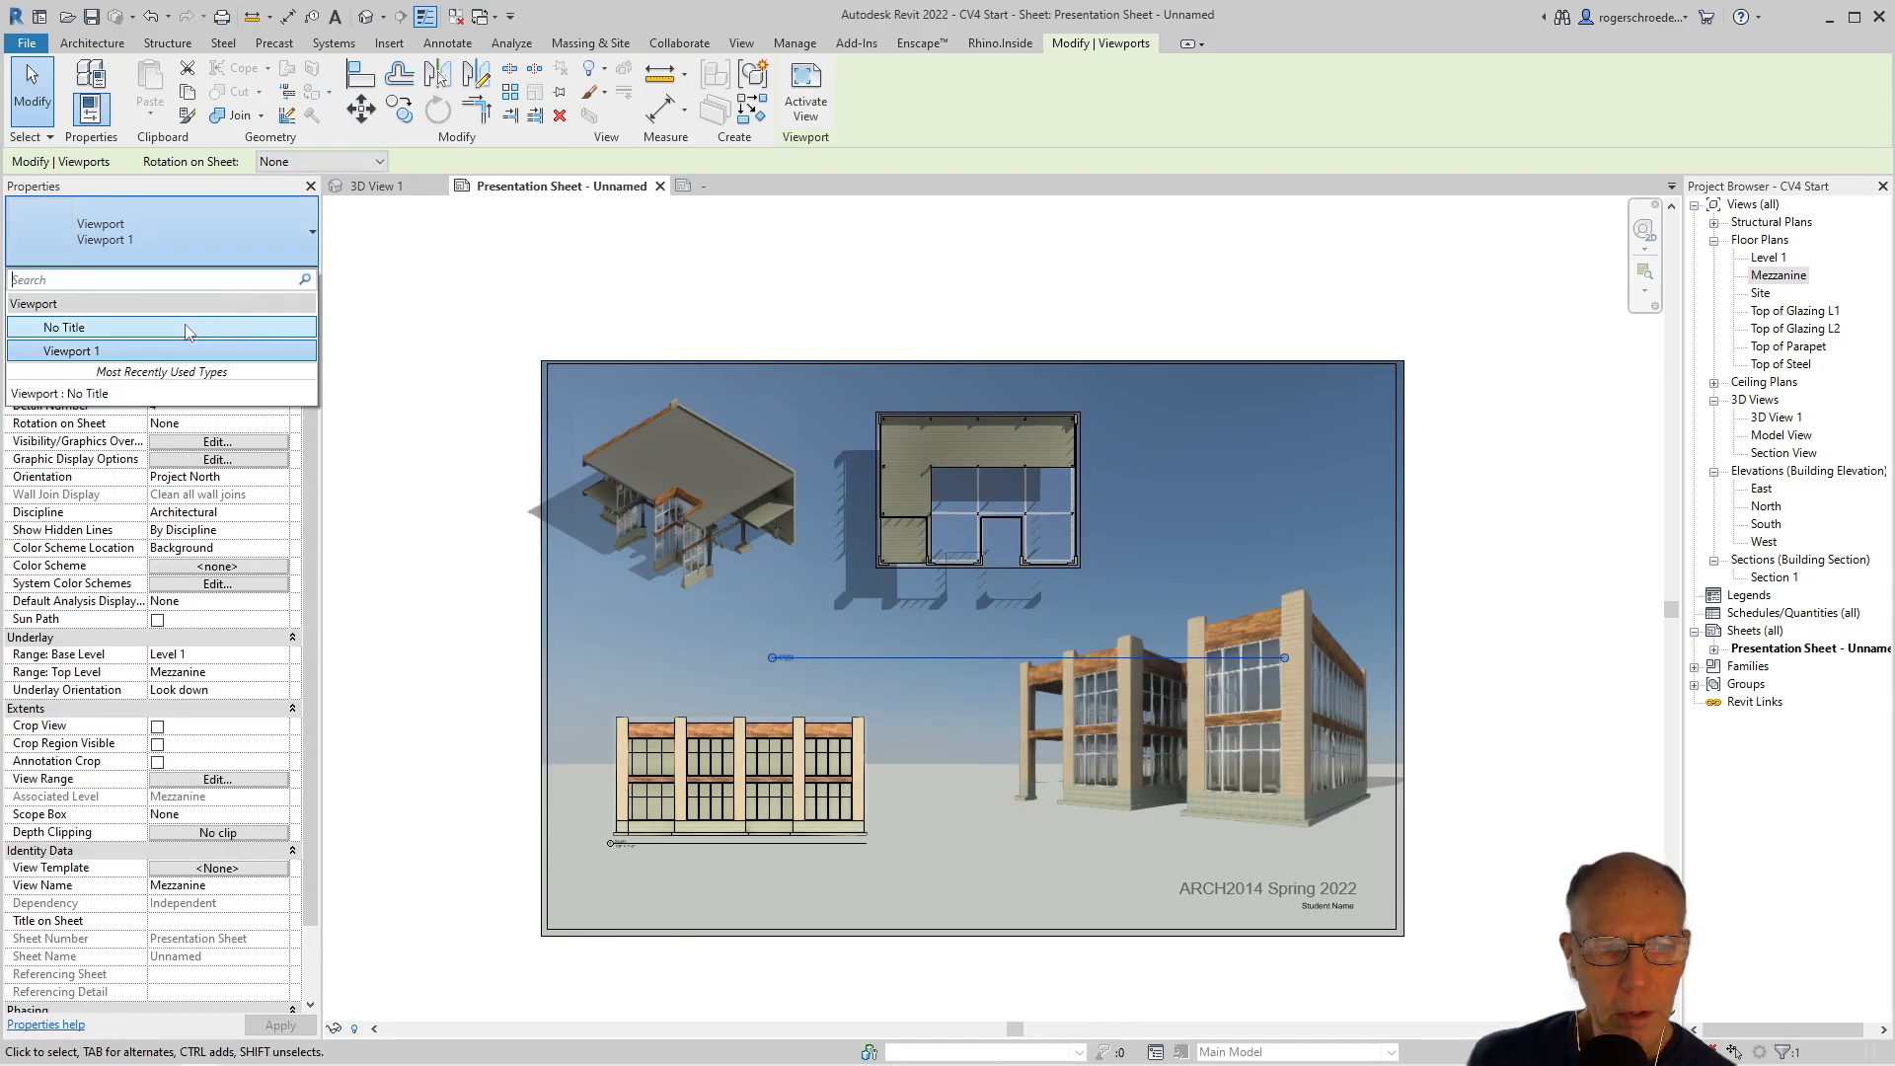
pyautogui.click(189, 327)
pyautogui.click(447, 409)
# Activate the 3D Section View, set its sun setting to the Sunlight from Top Left preset, and deactivate the view
pyautogui.click(731, 515)
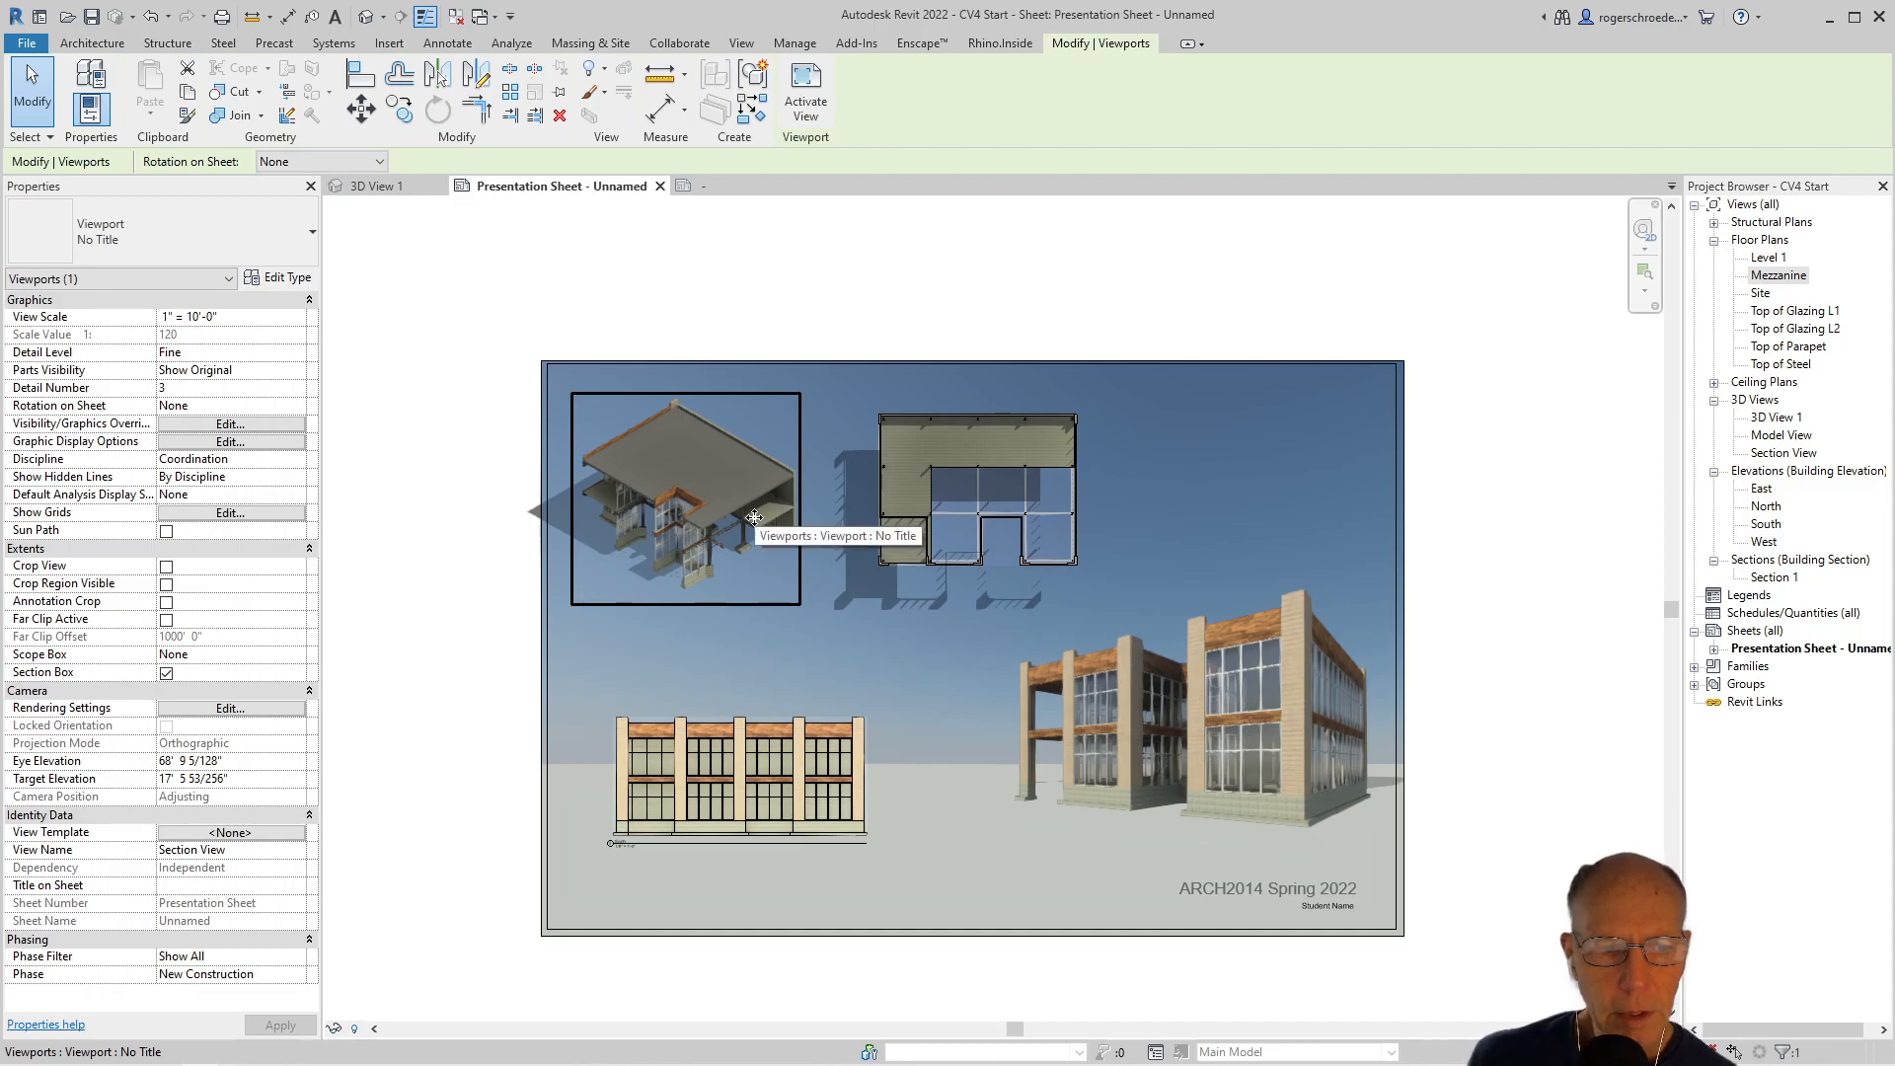
pyautogui.doubleClick(754, 517)
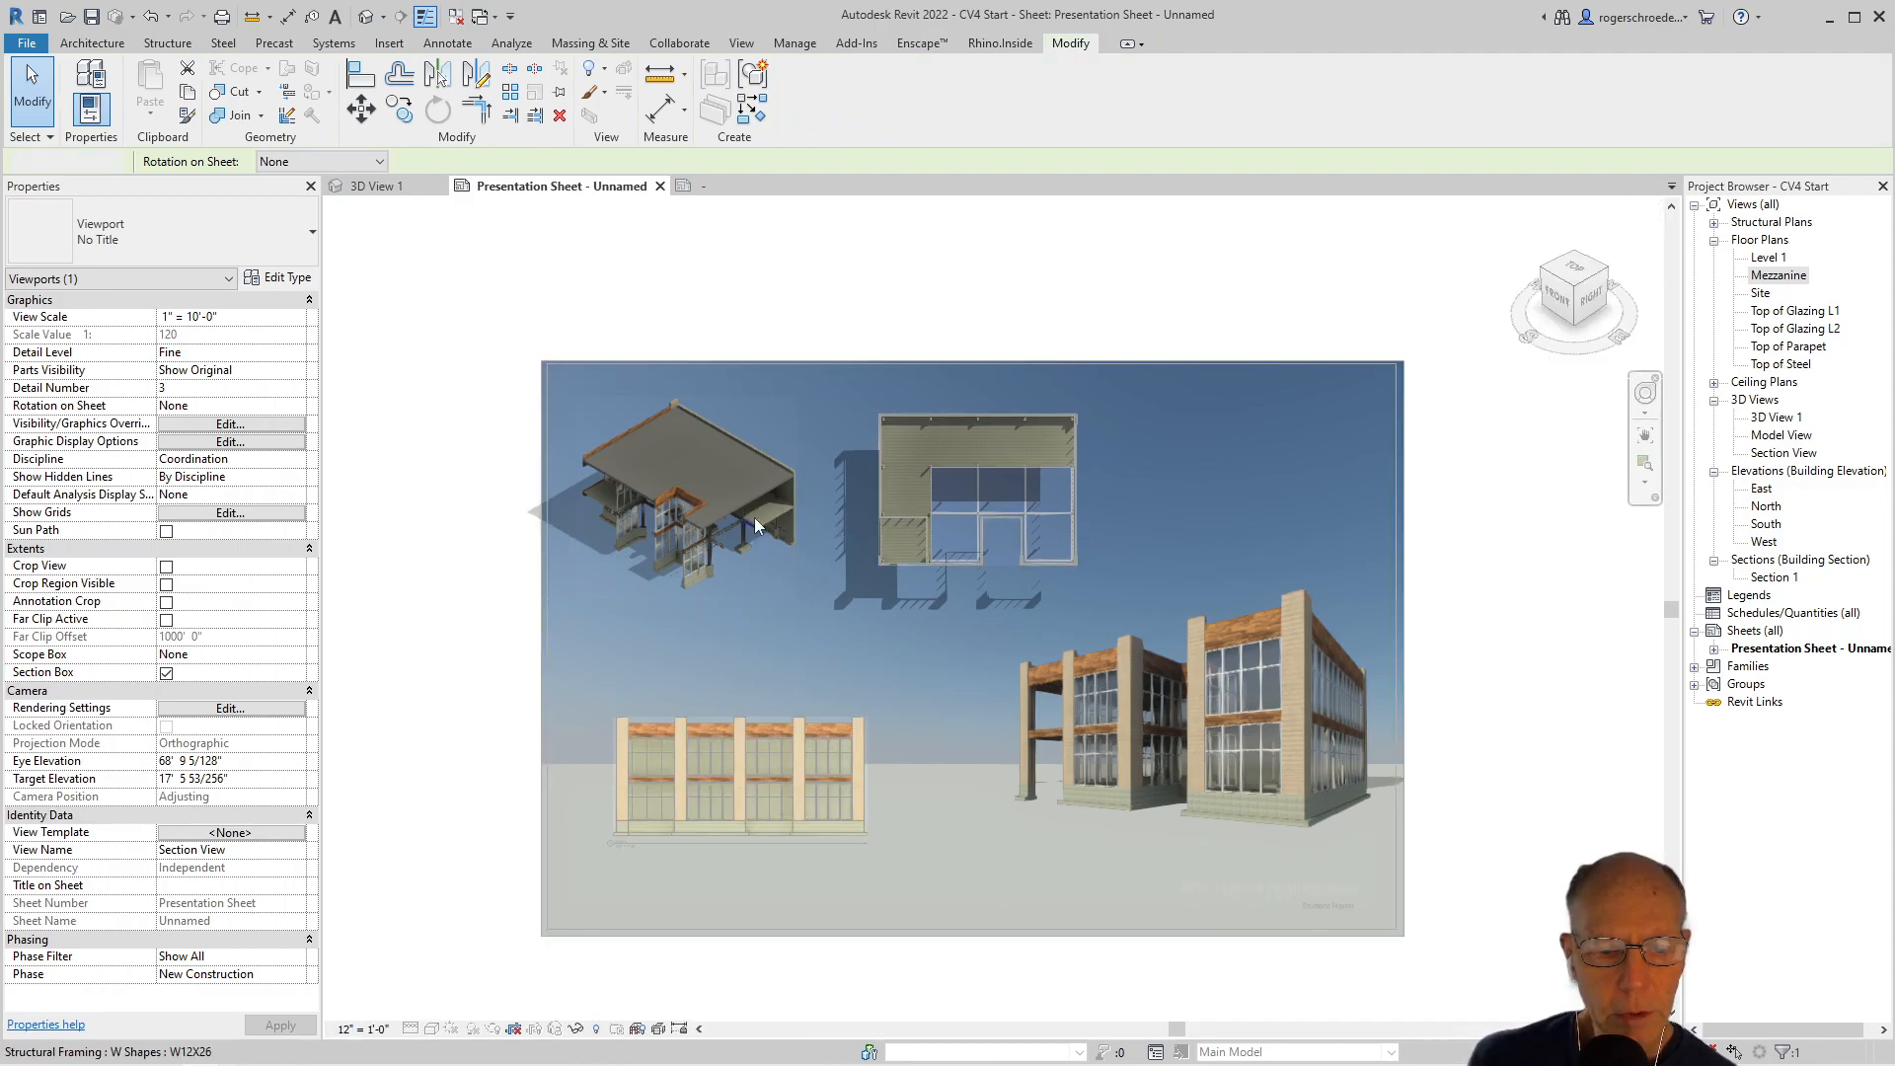
pyautogui.click(435, 1029)
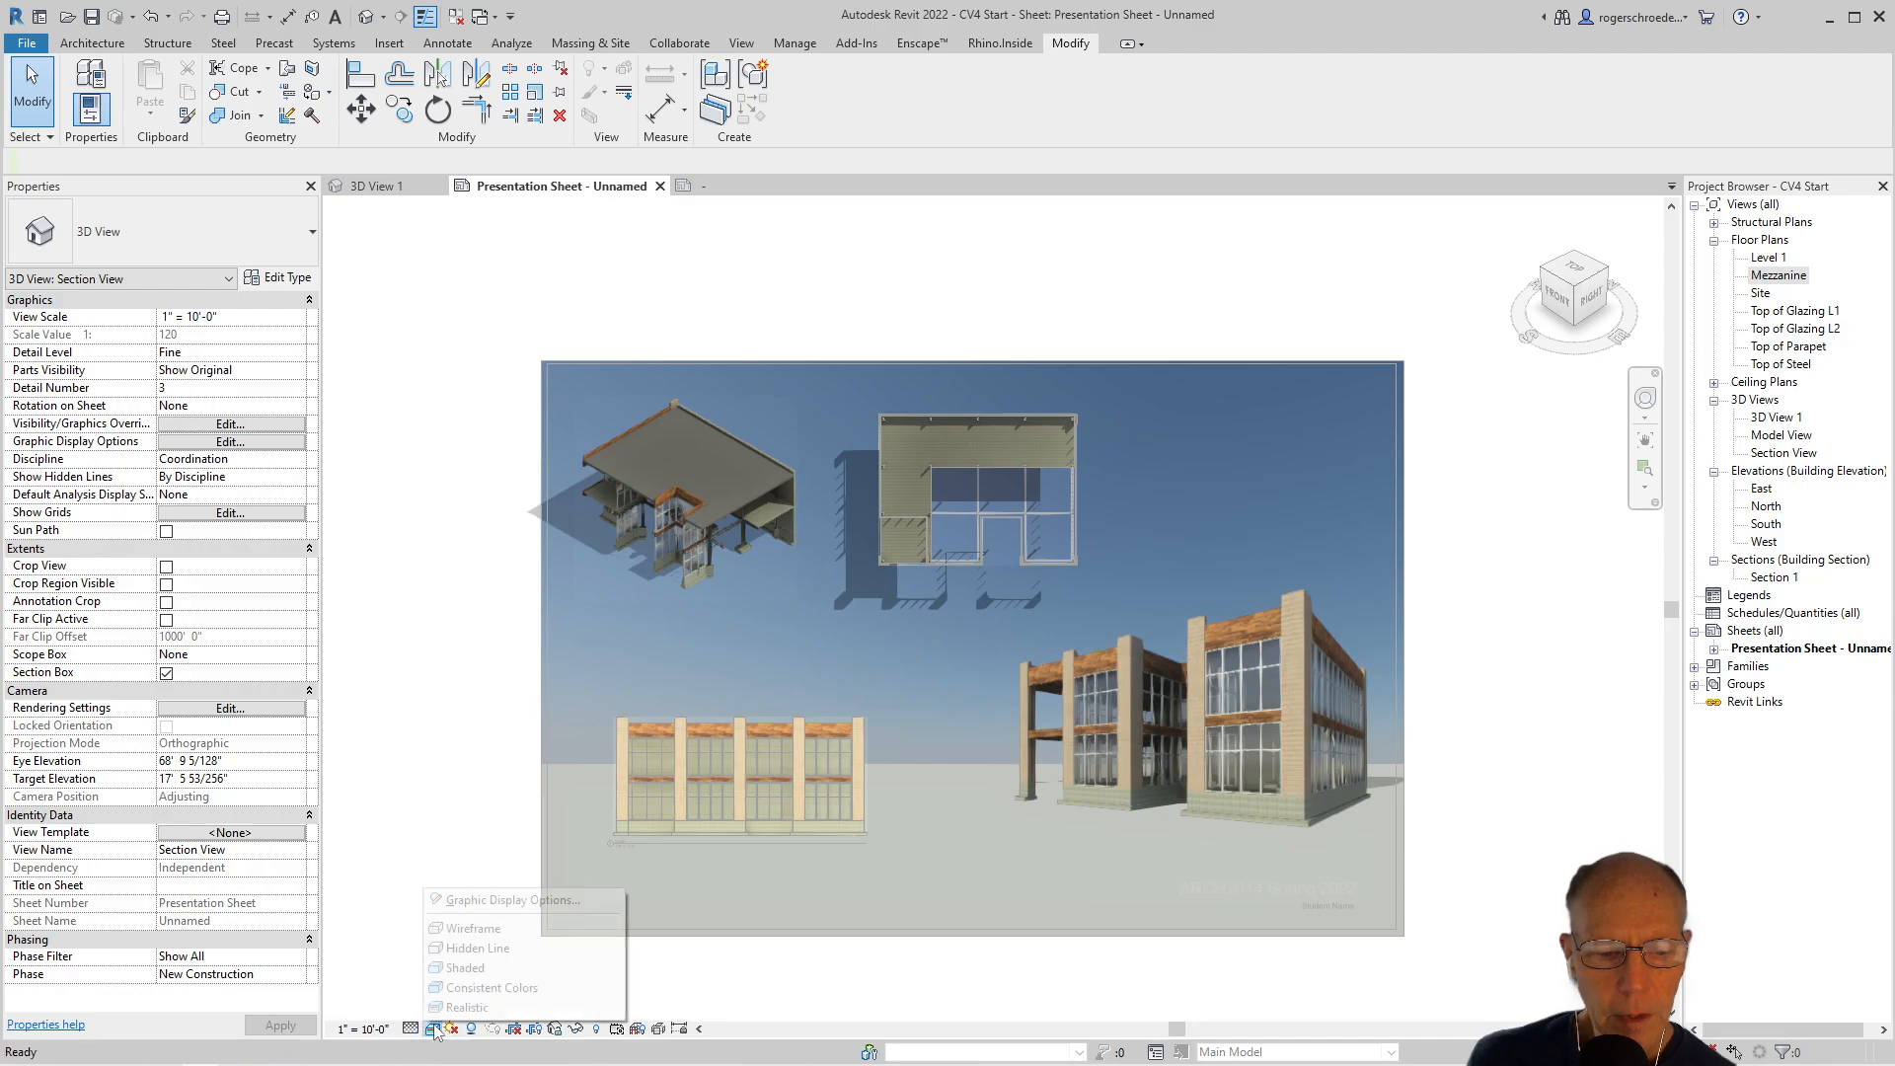
pyautogui.click(467, 901)
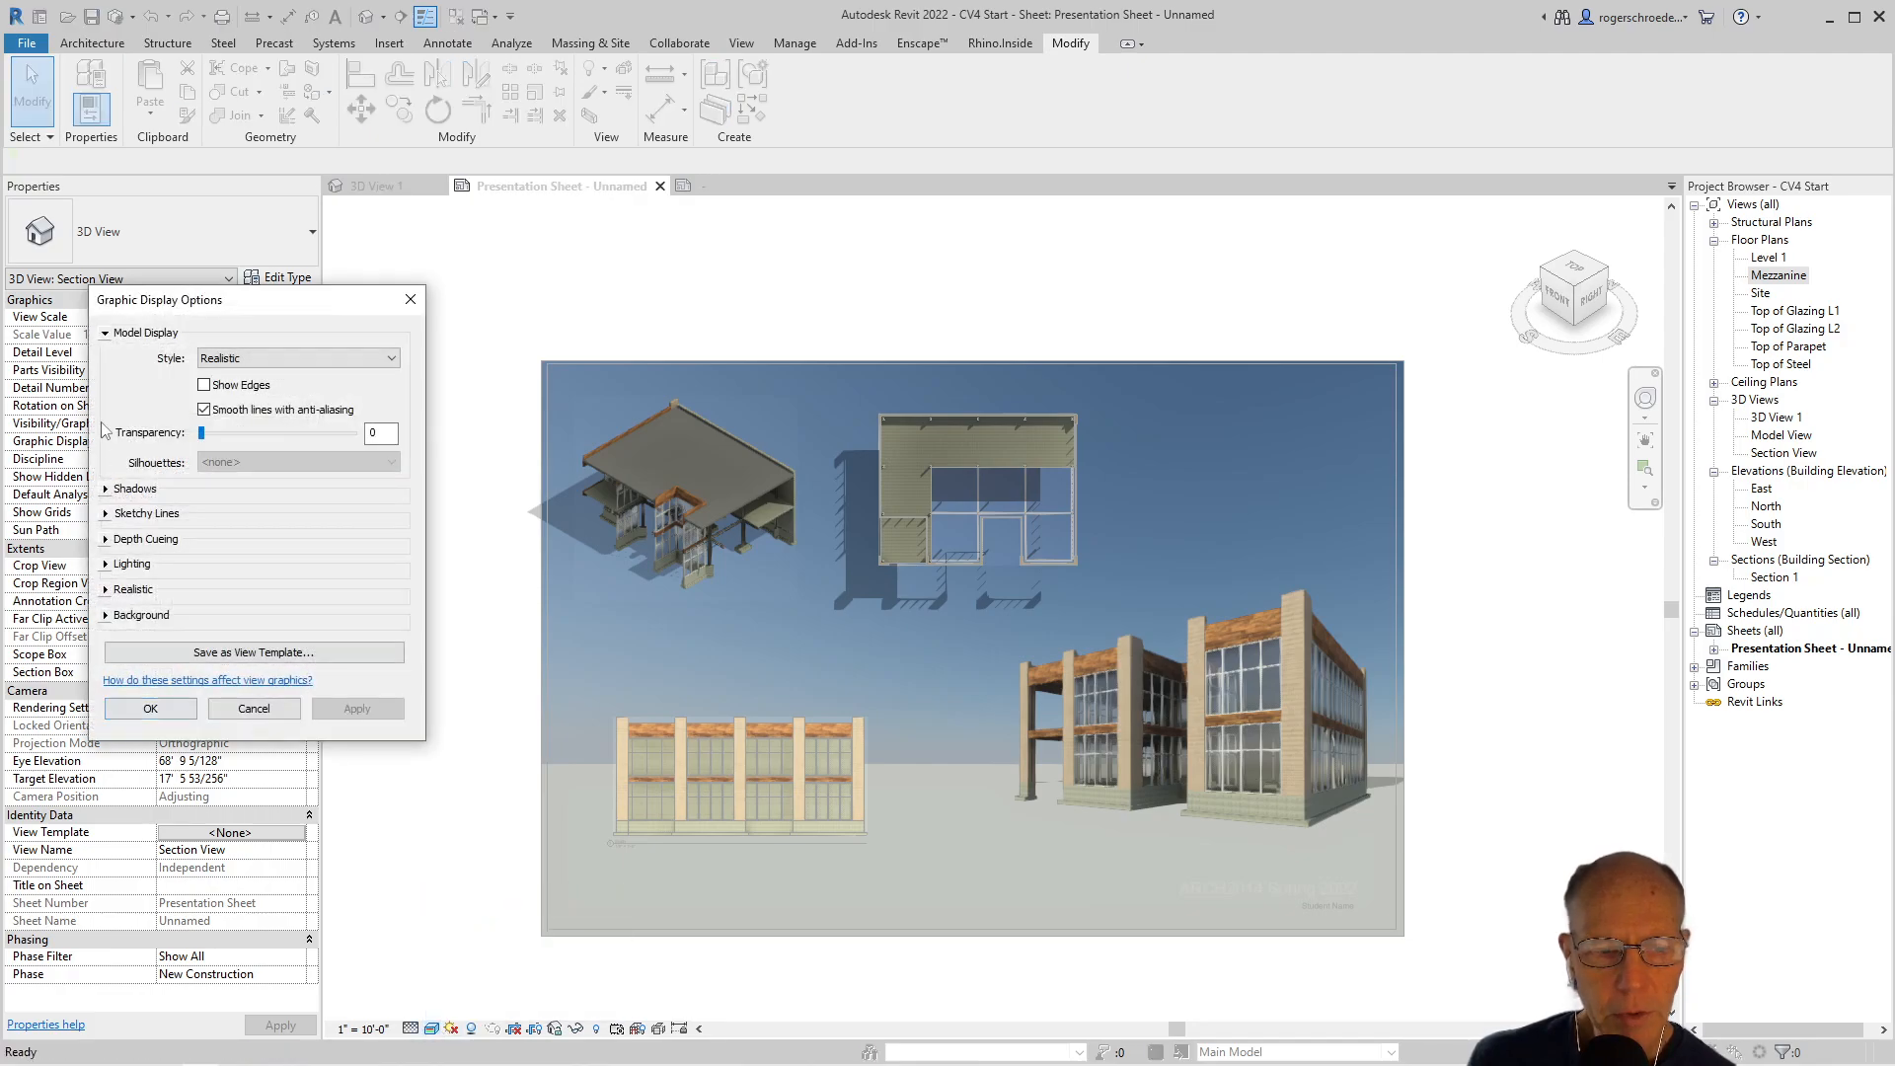
pyautogui.click(106, 564)
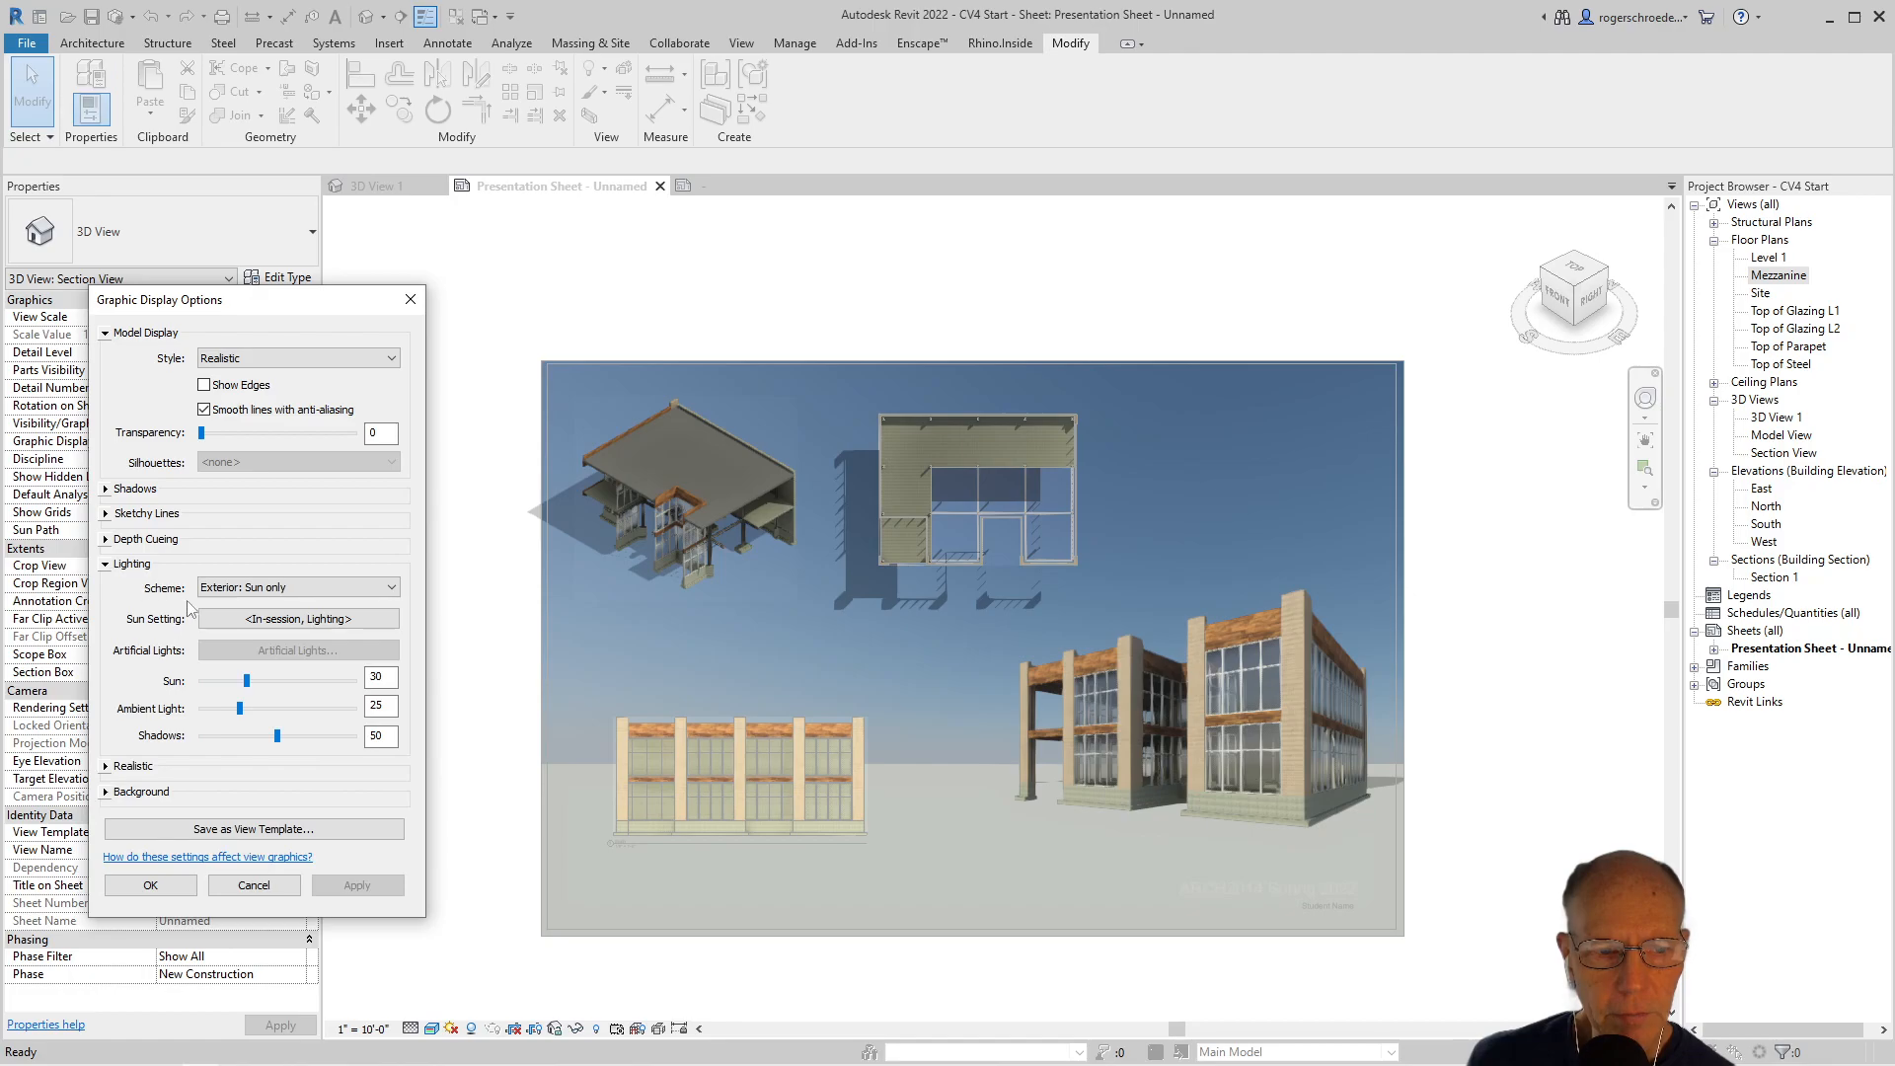
pyautogui.click(255, 620)
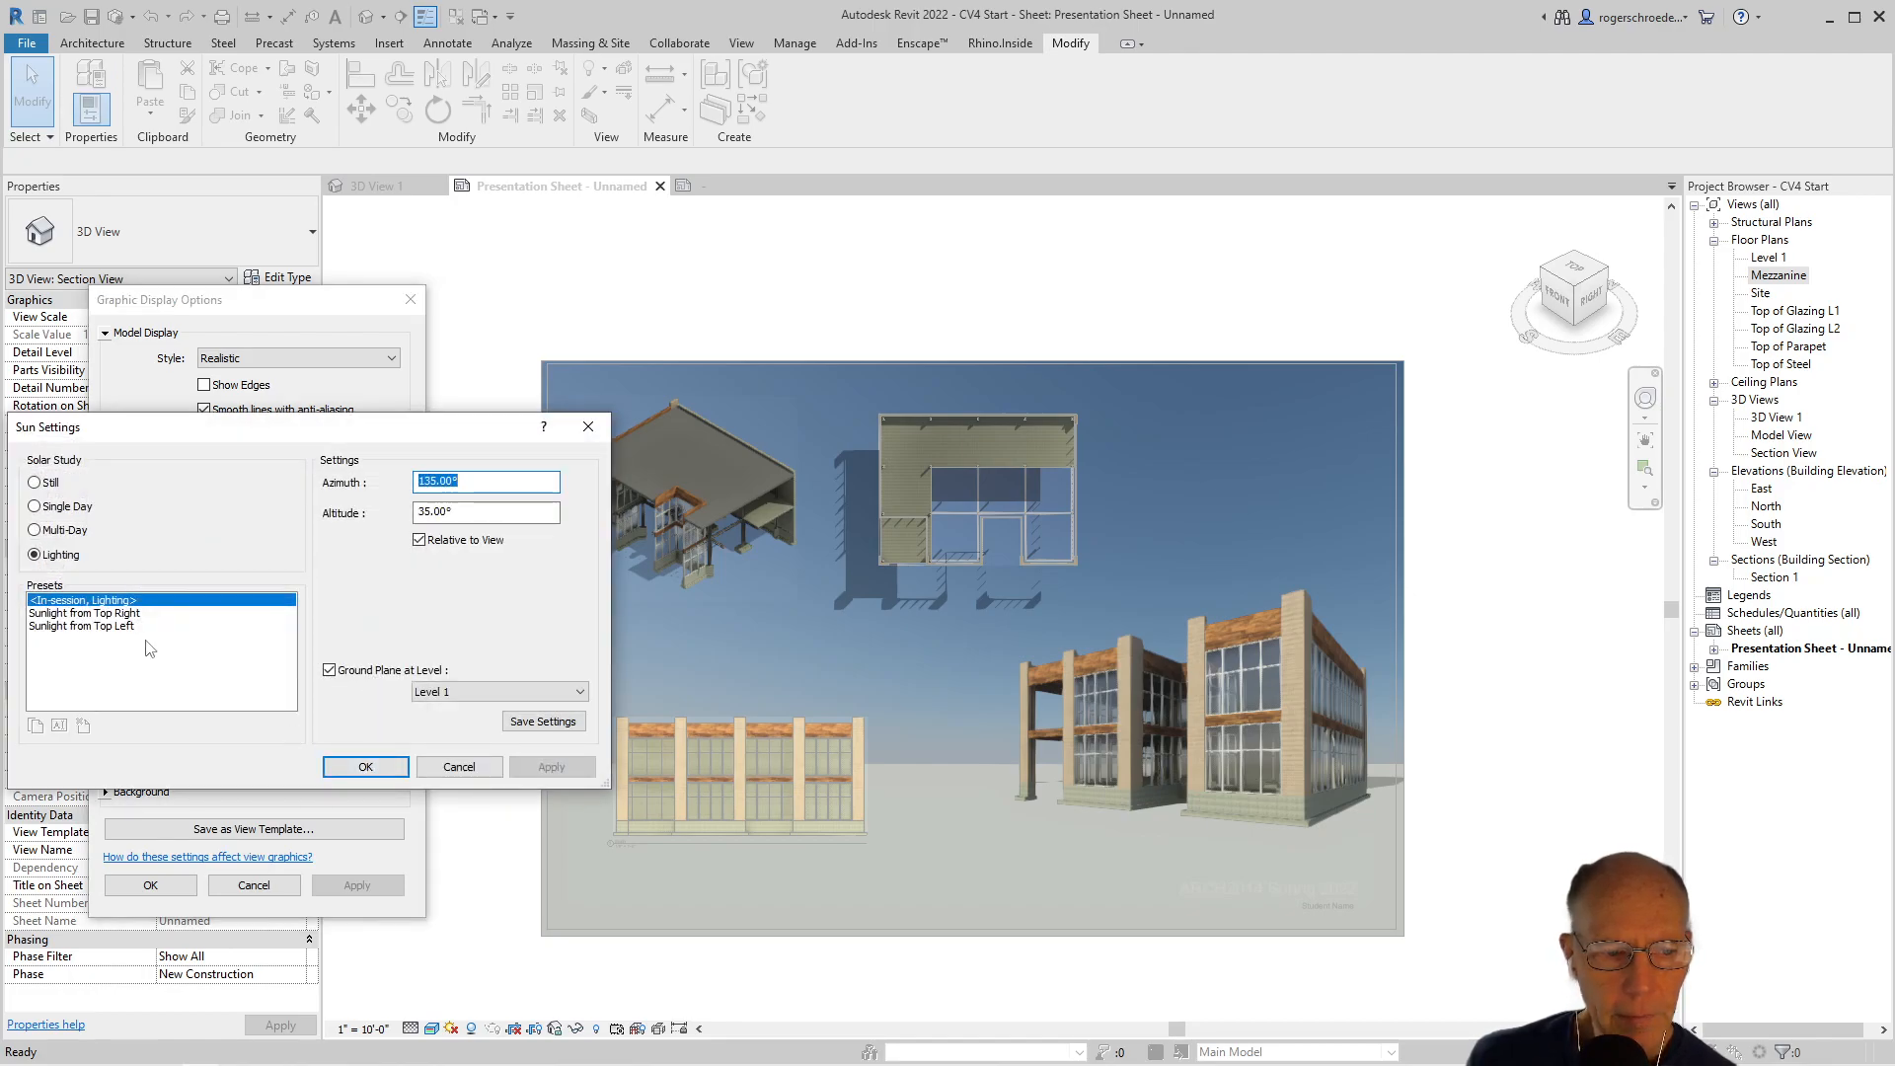
pyautogui.click(117, 626)
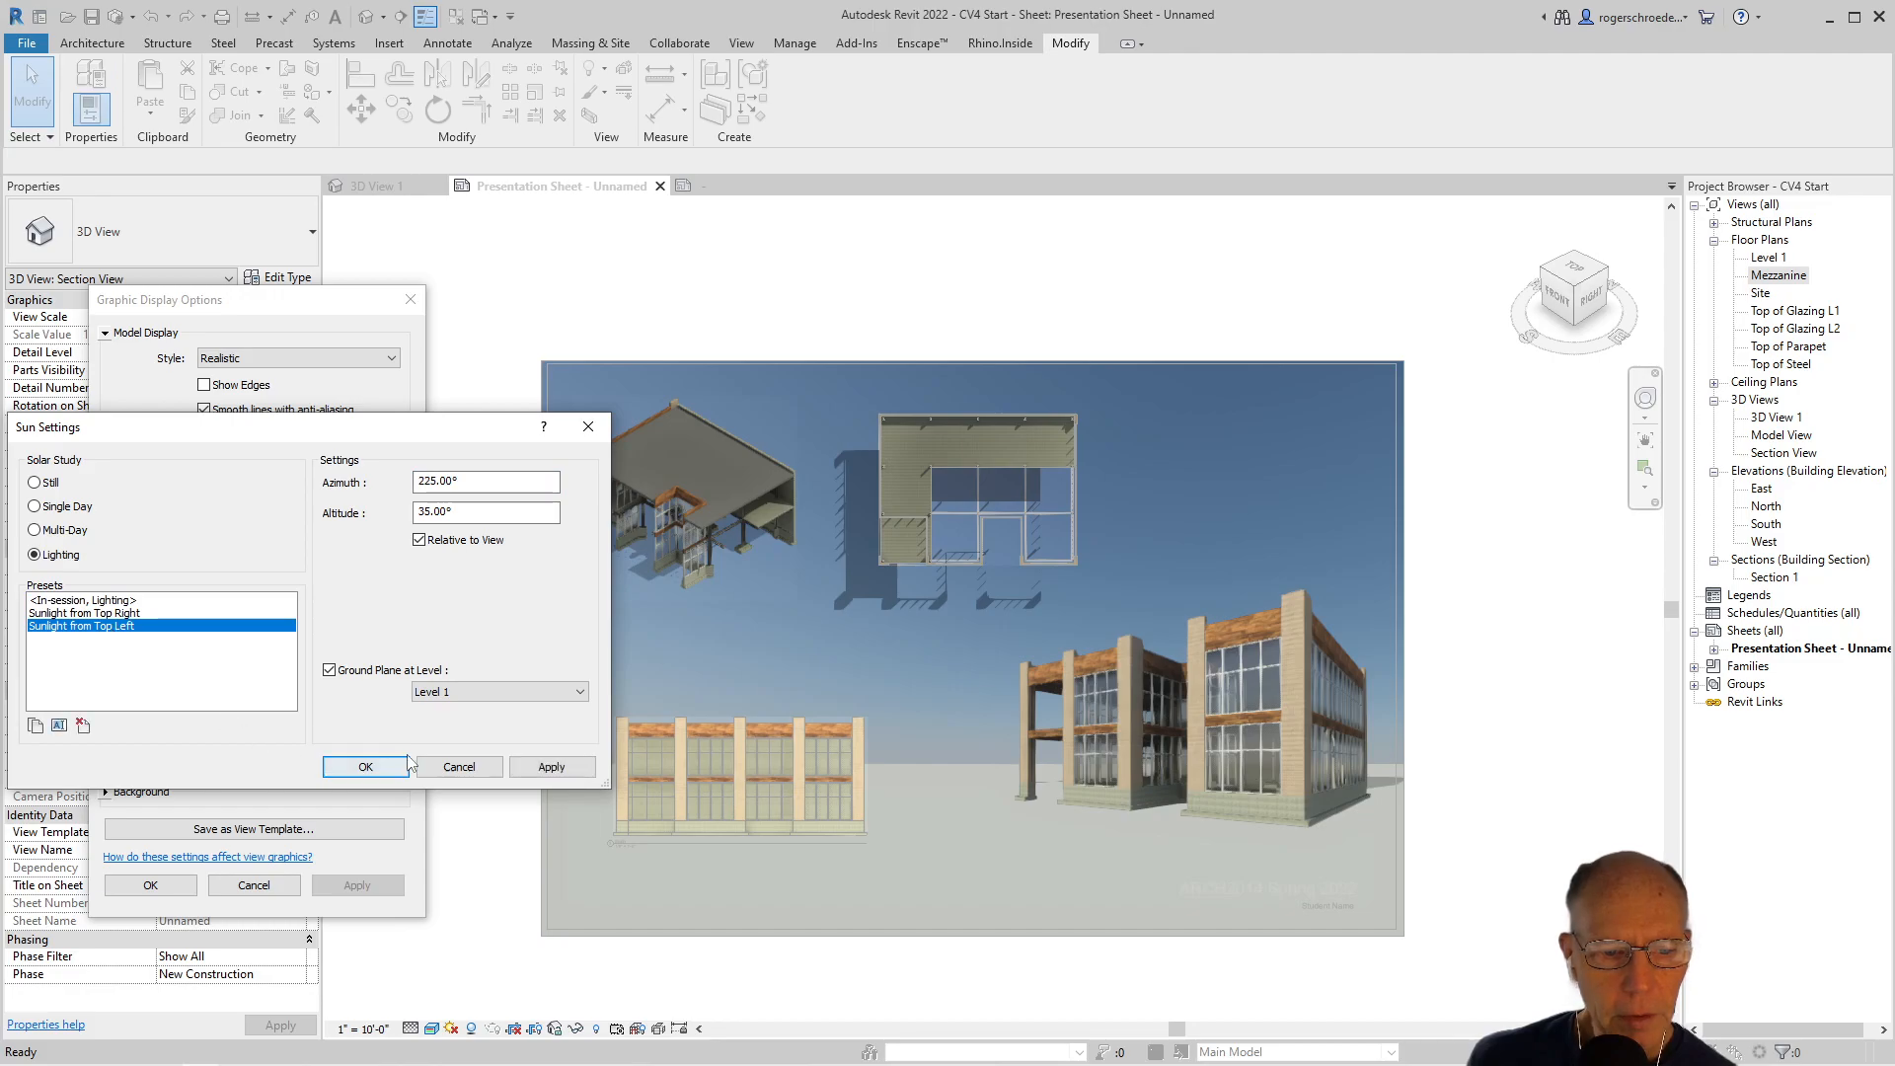
pyautogui.click(534, 768)
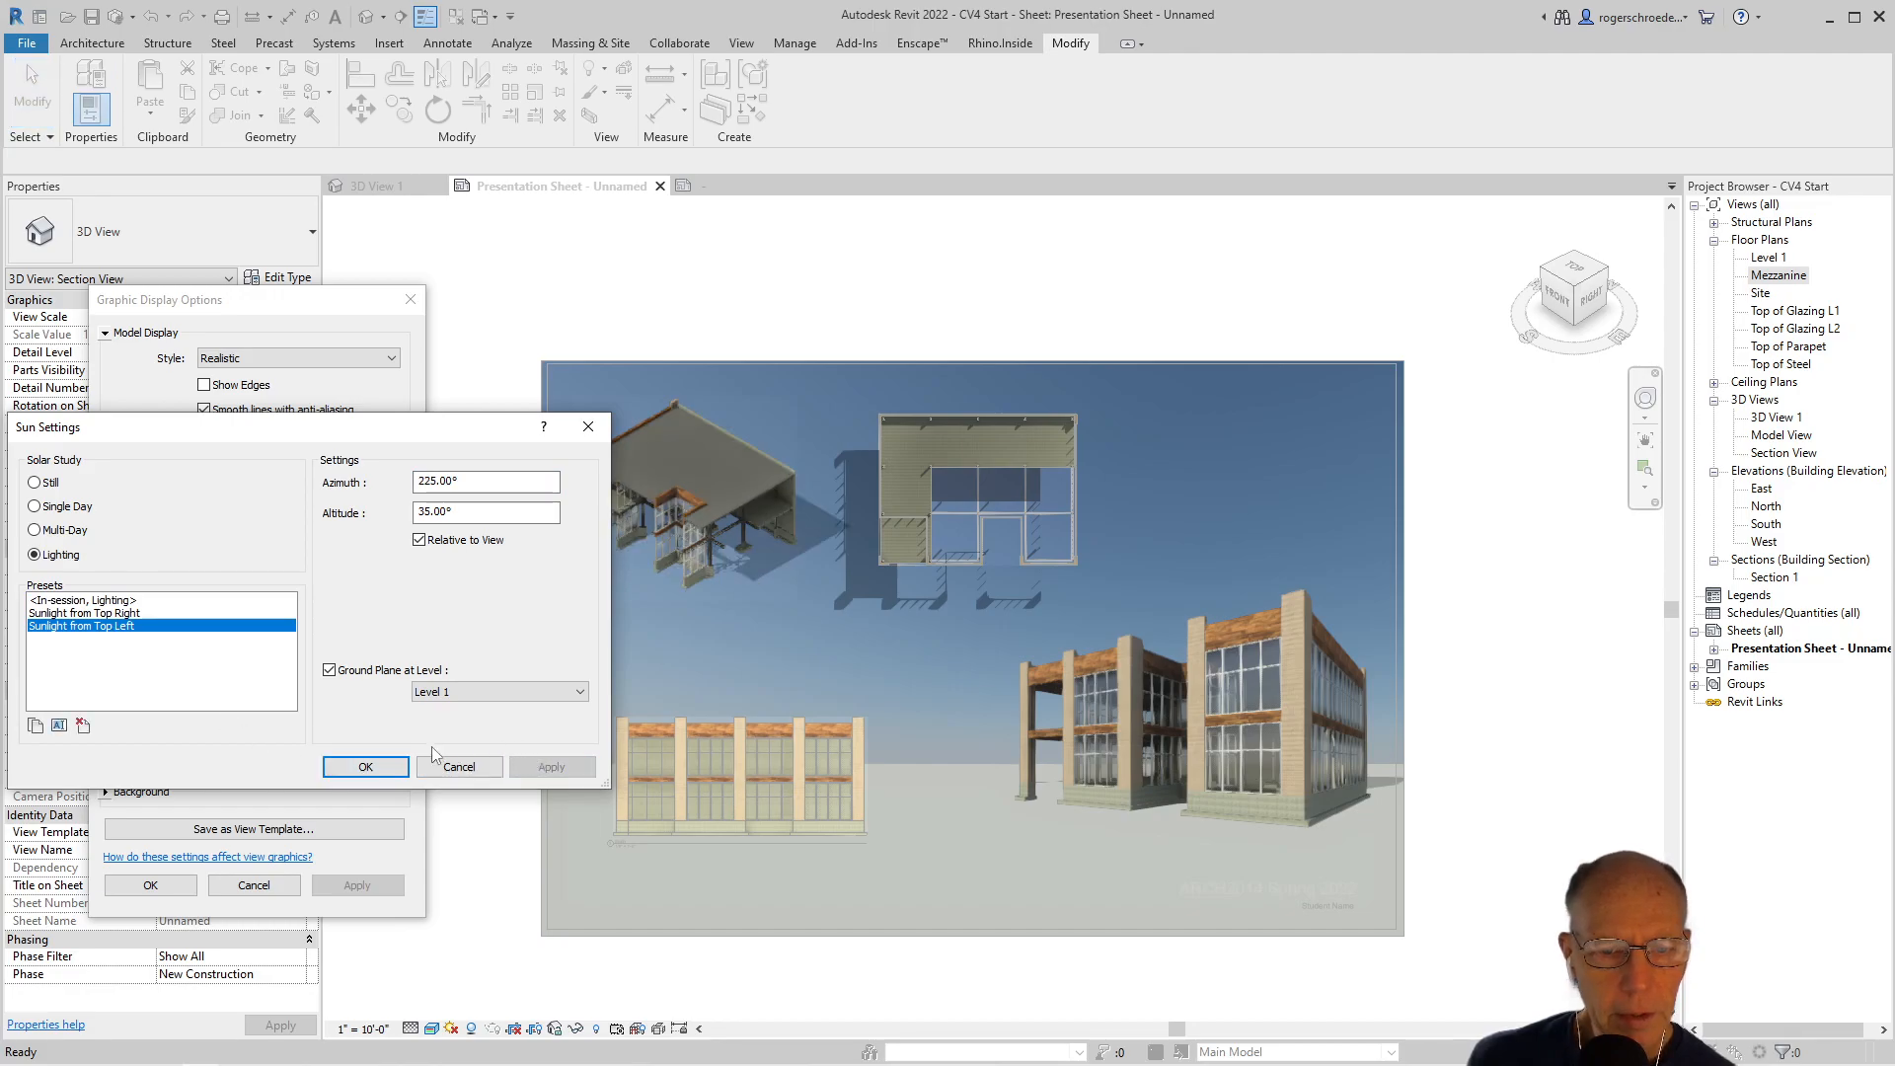
pyautogui.click(367, 766)
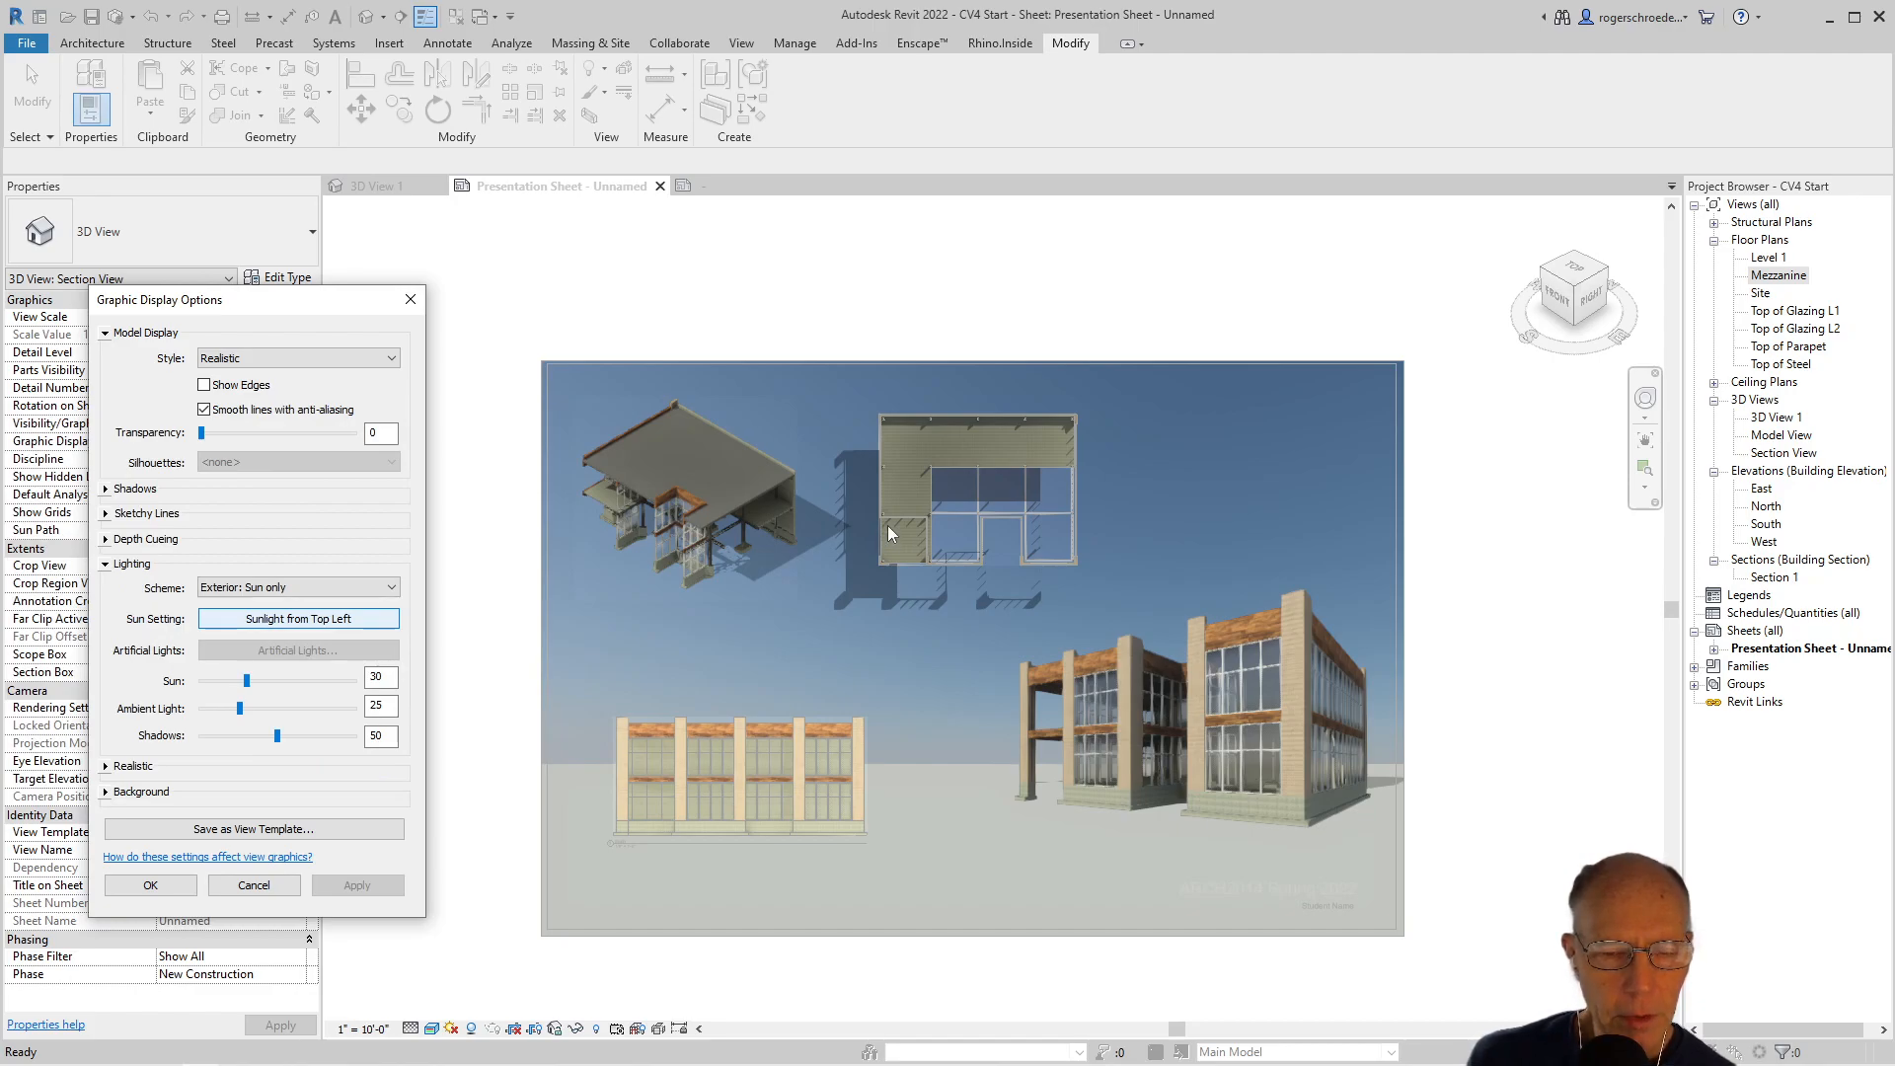
pyautogui.click(150, 885)
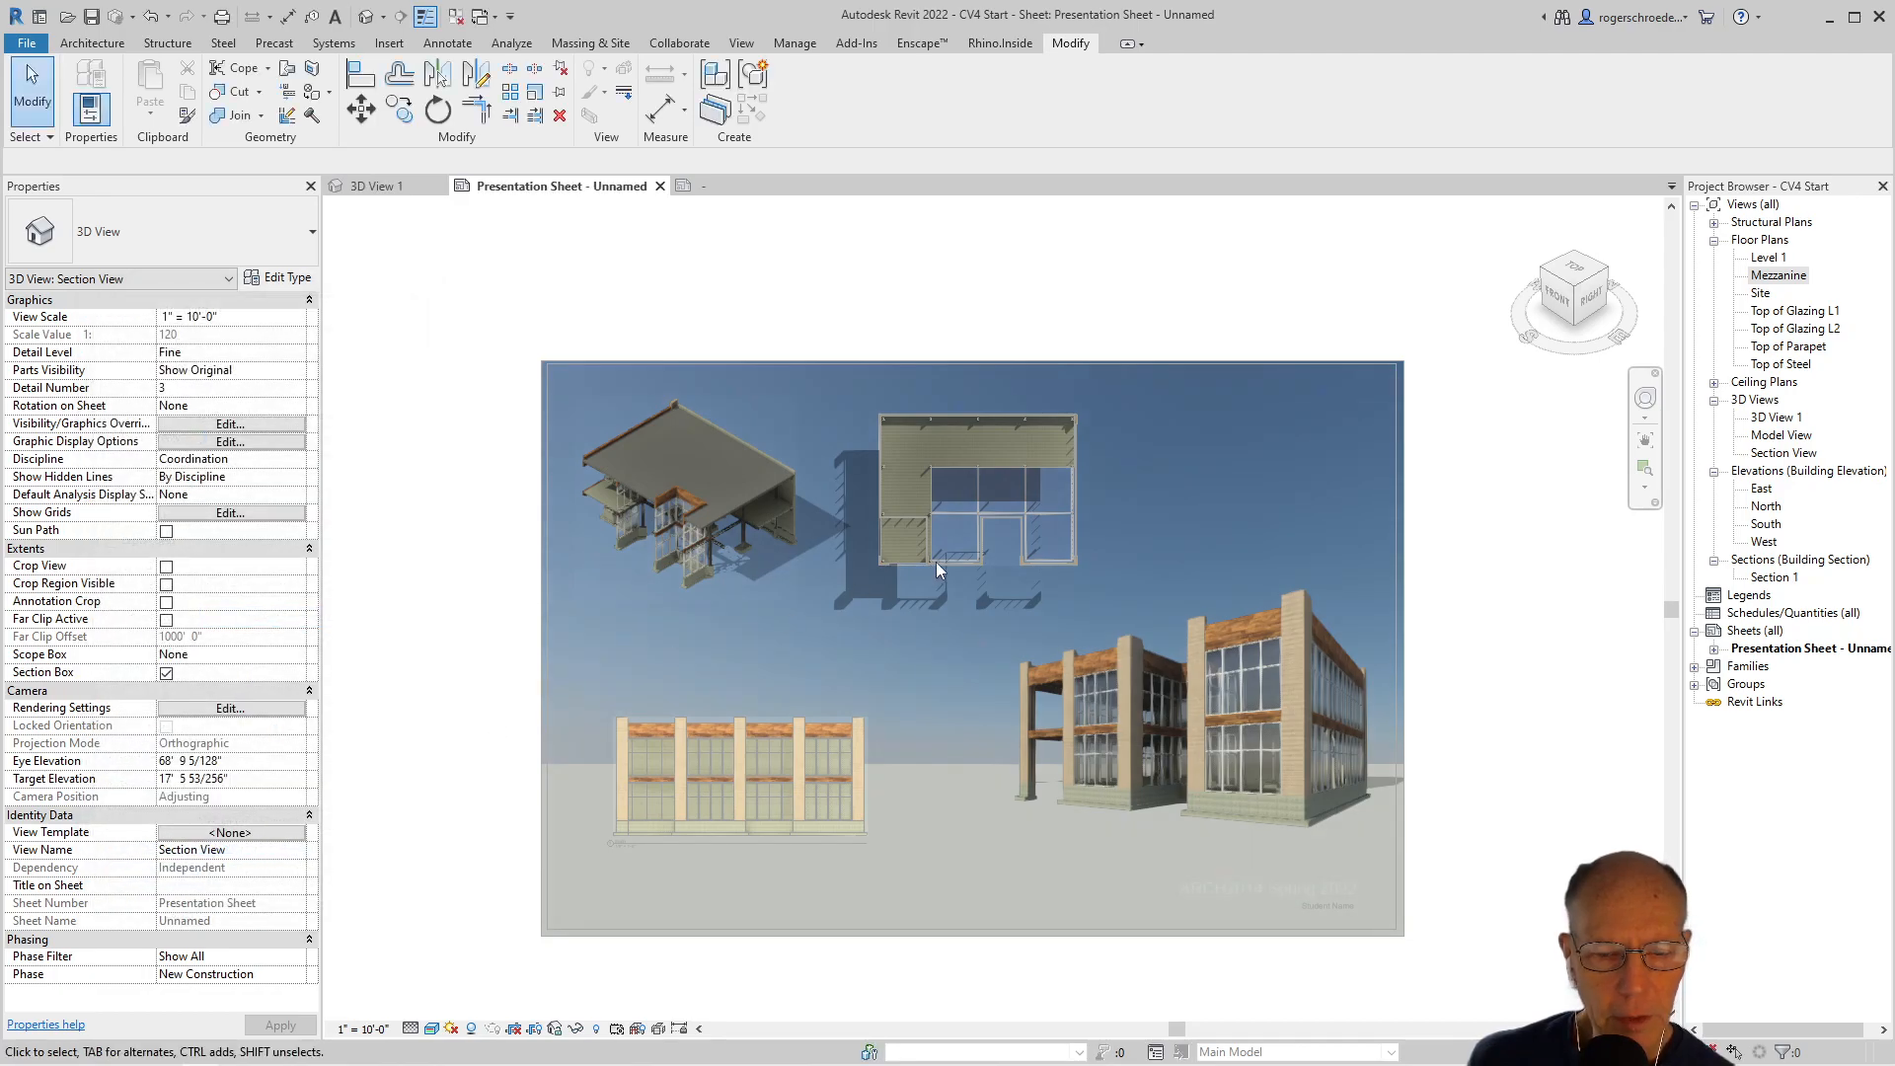
pyautogui.rightClick(708, 556)
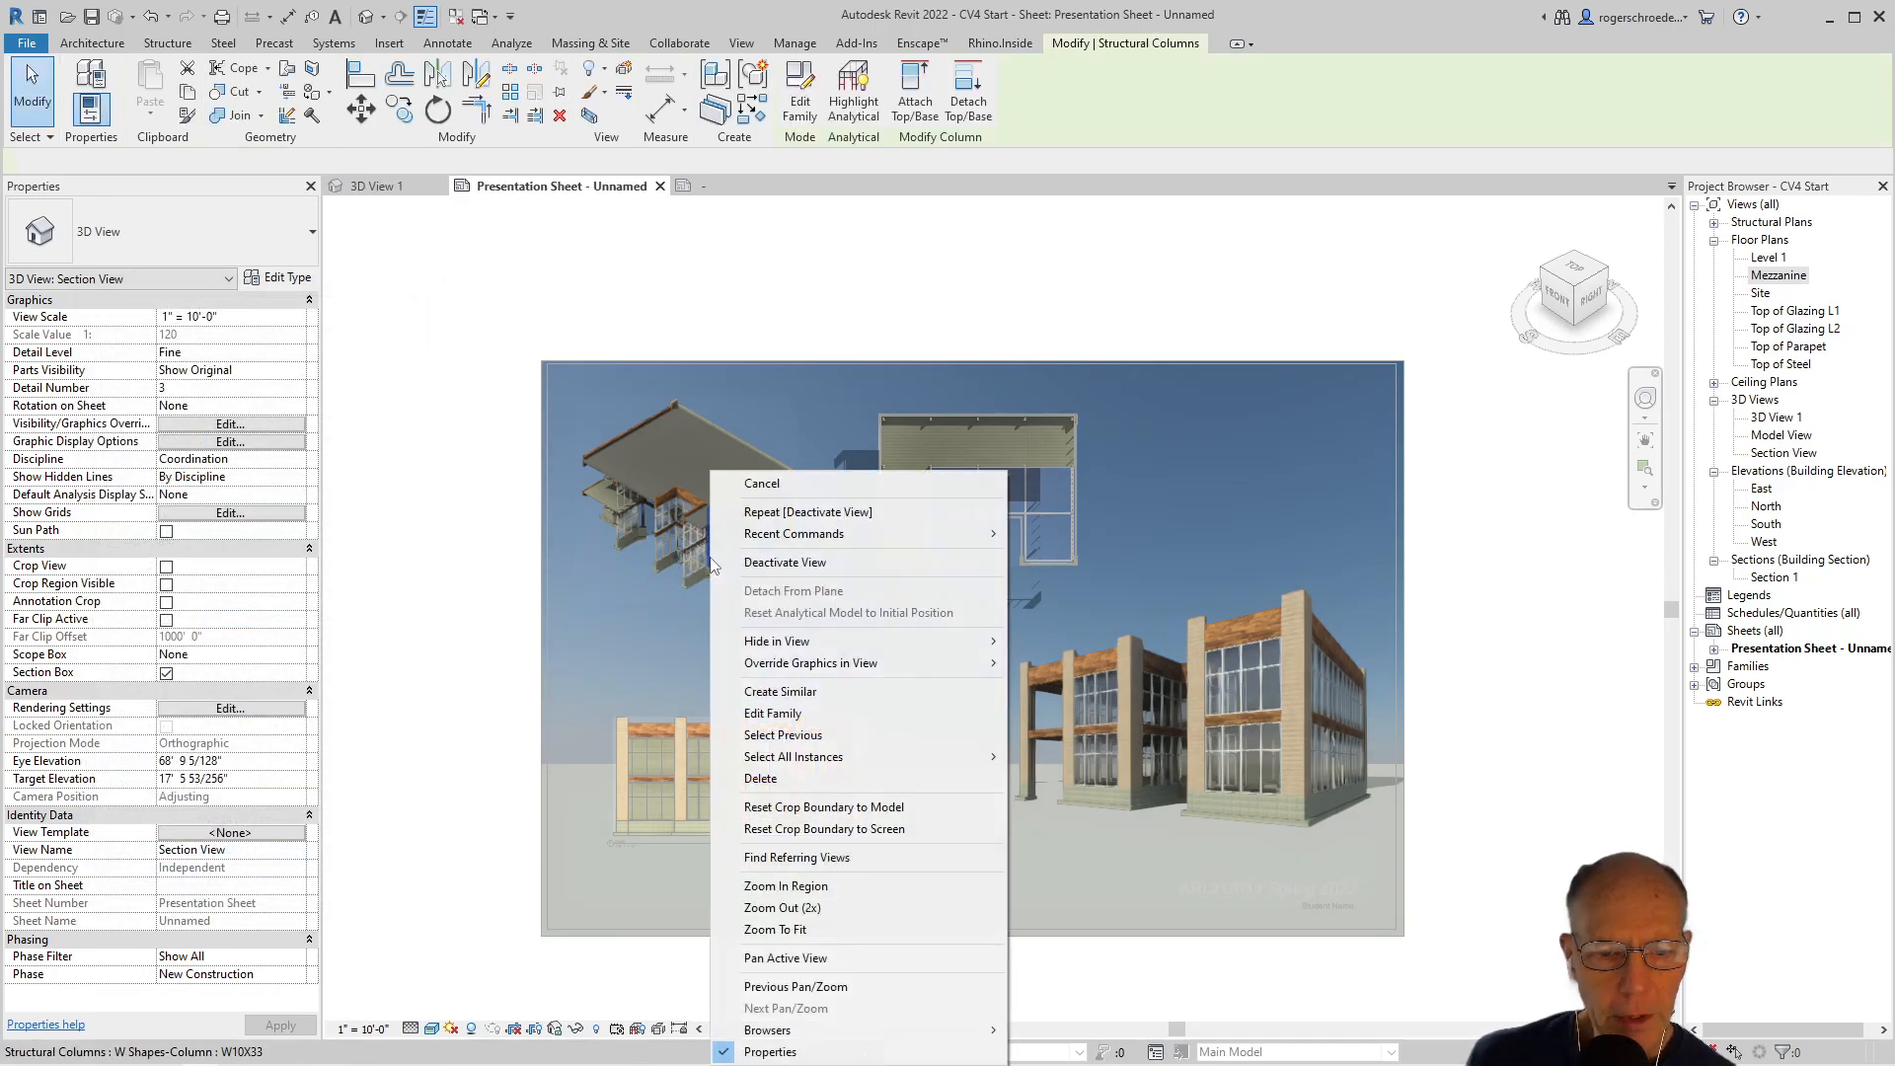
pyautogui.click(784, 560)
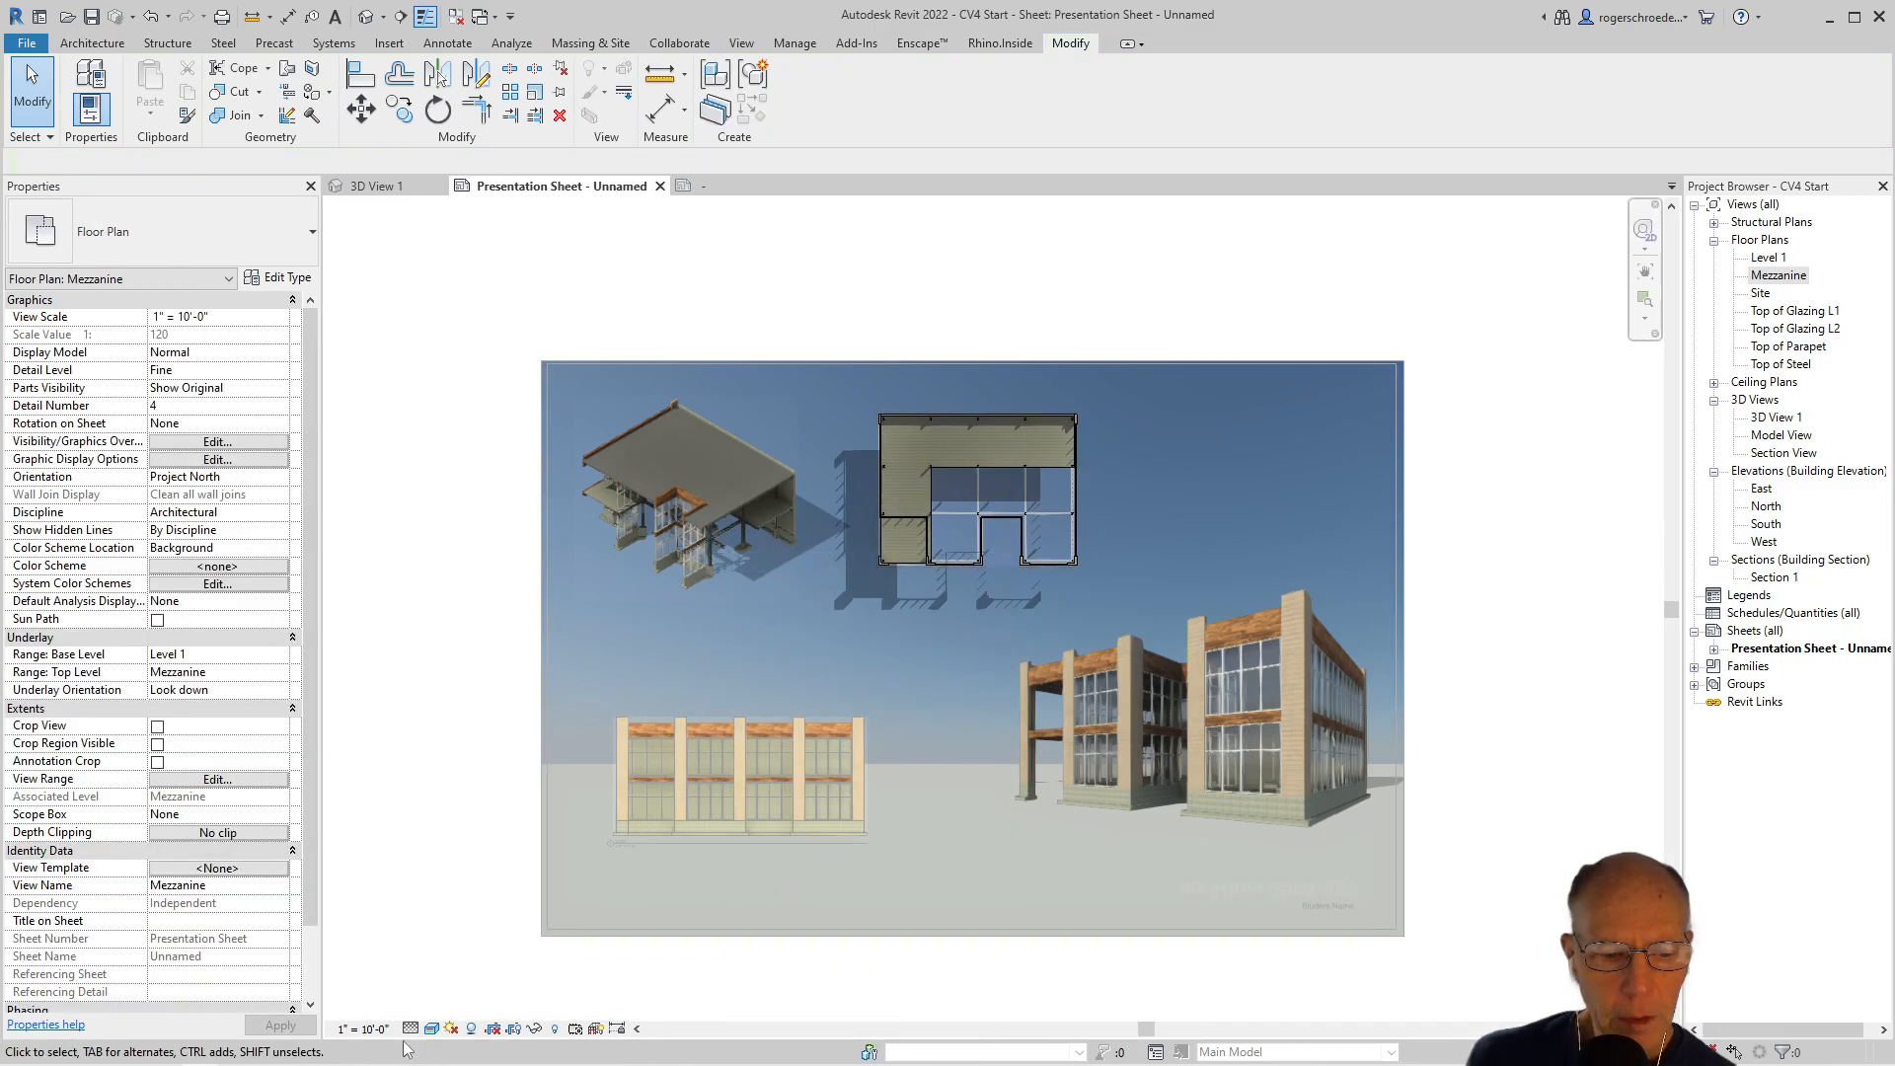
# Set the activated Mezzanine plan's sun setting to the Sunlight from Top Left preset and accept the display options
pyautogui.click(431, 1032)
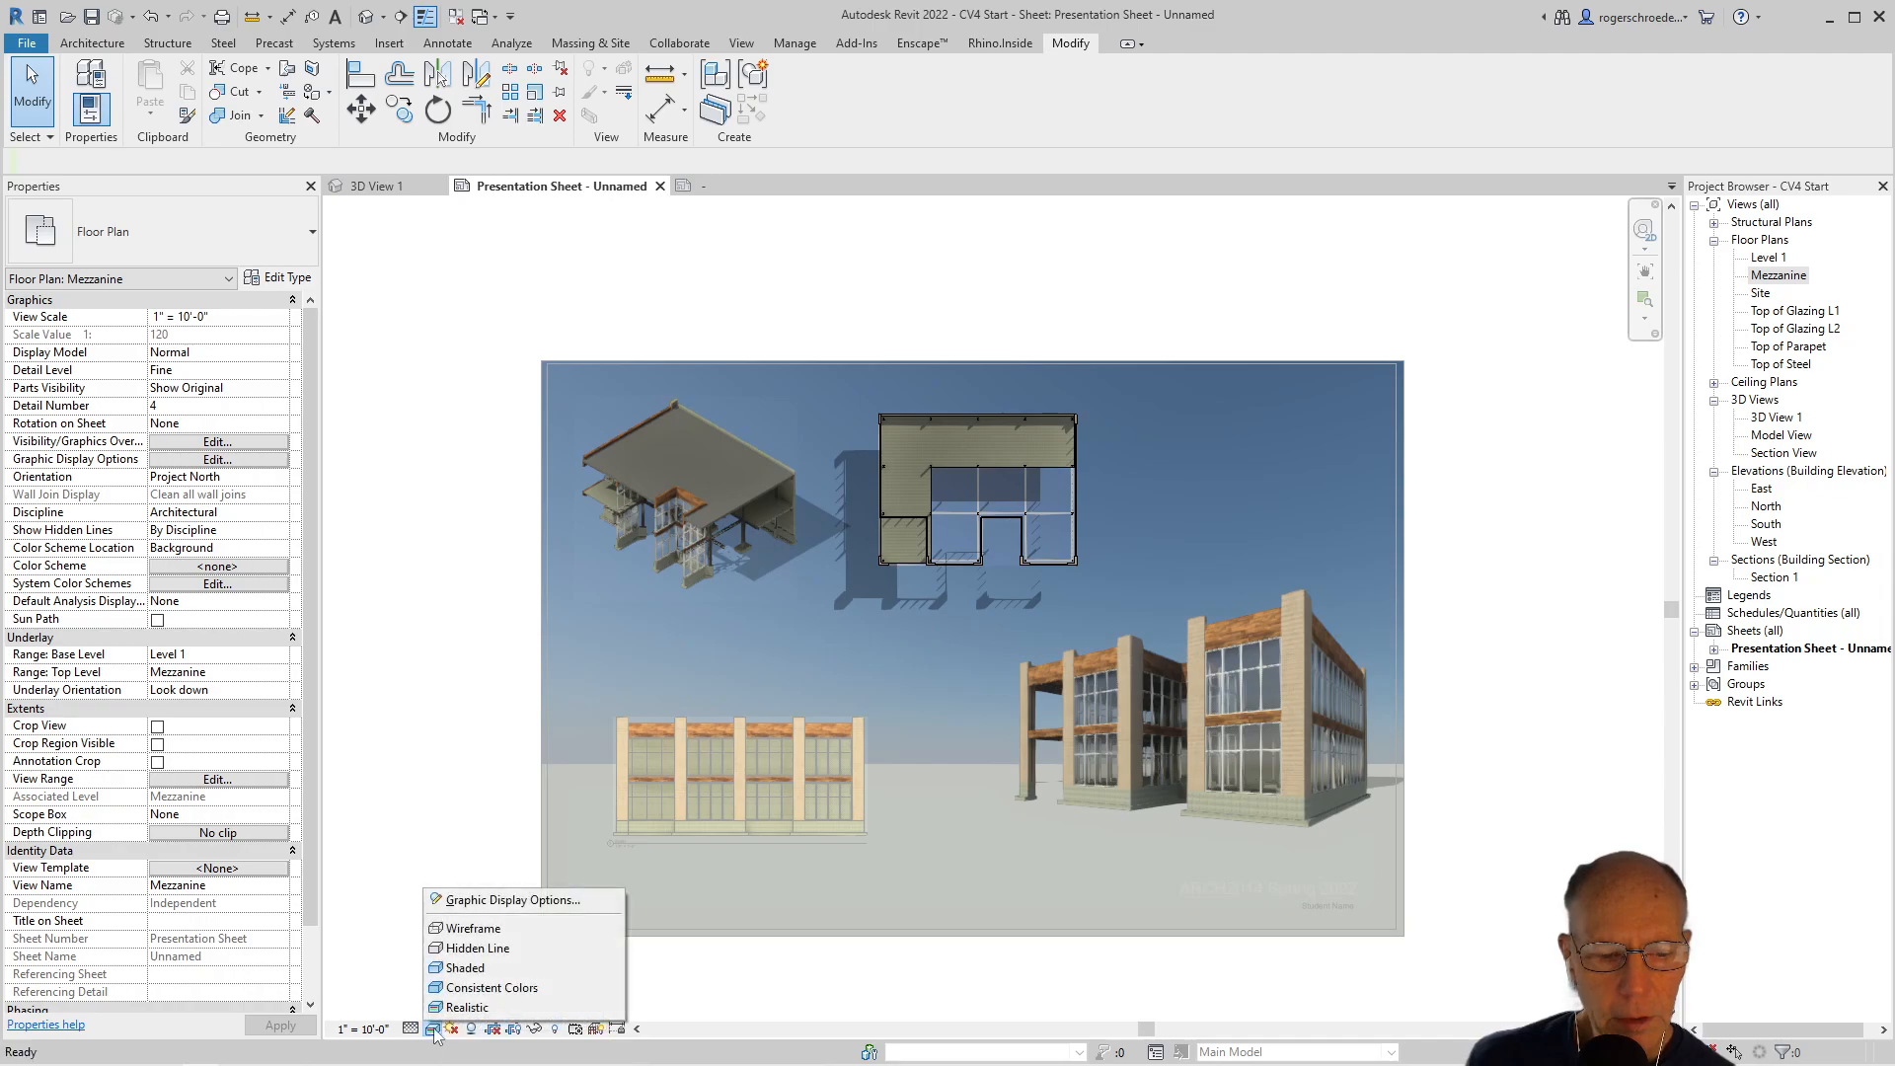
pyautogui.click(512, 901)
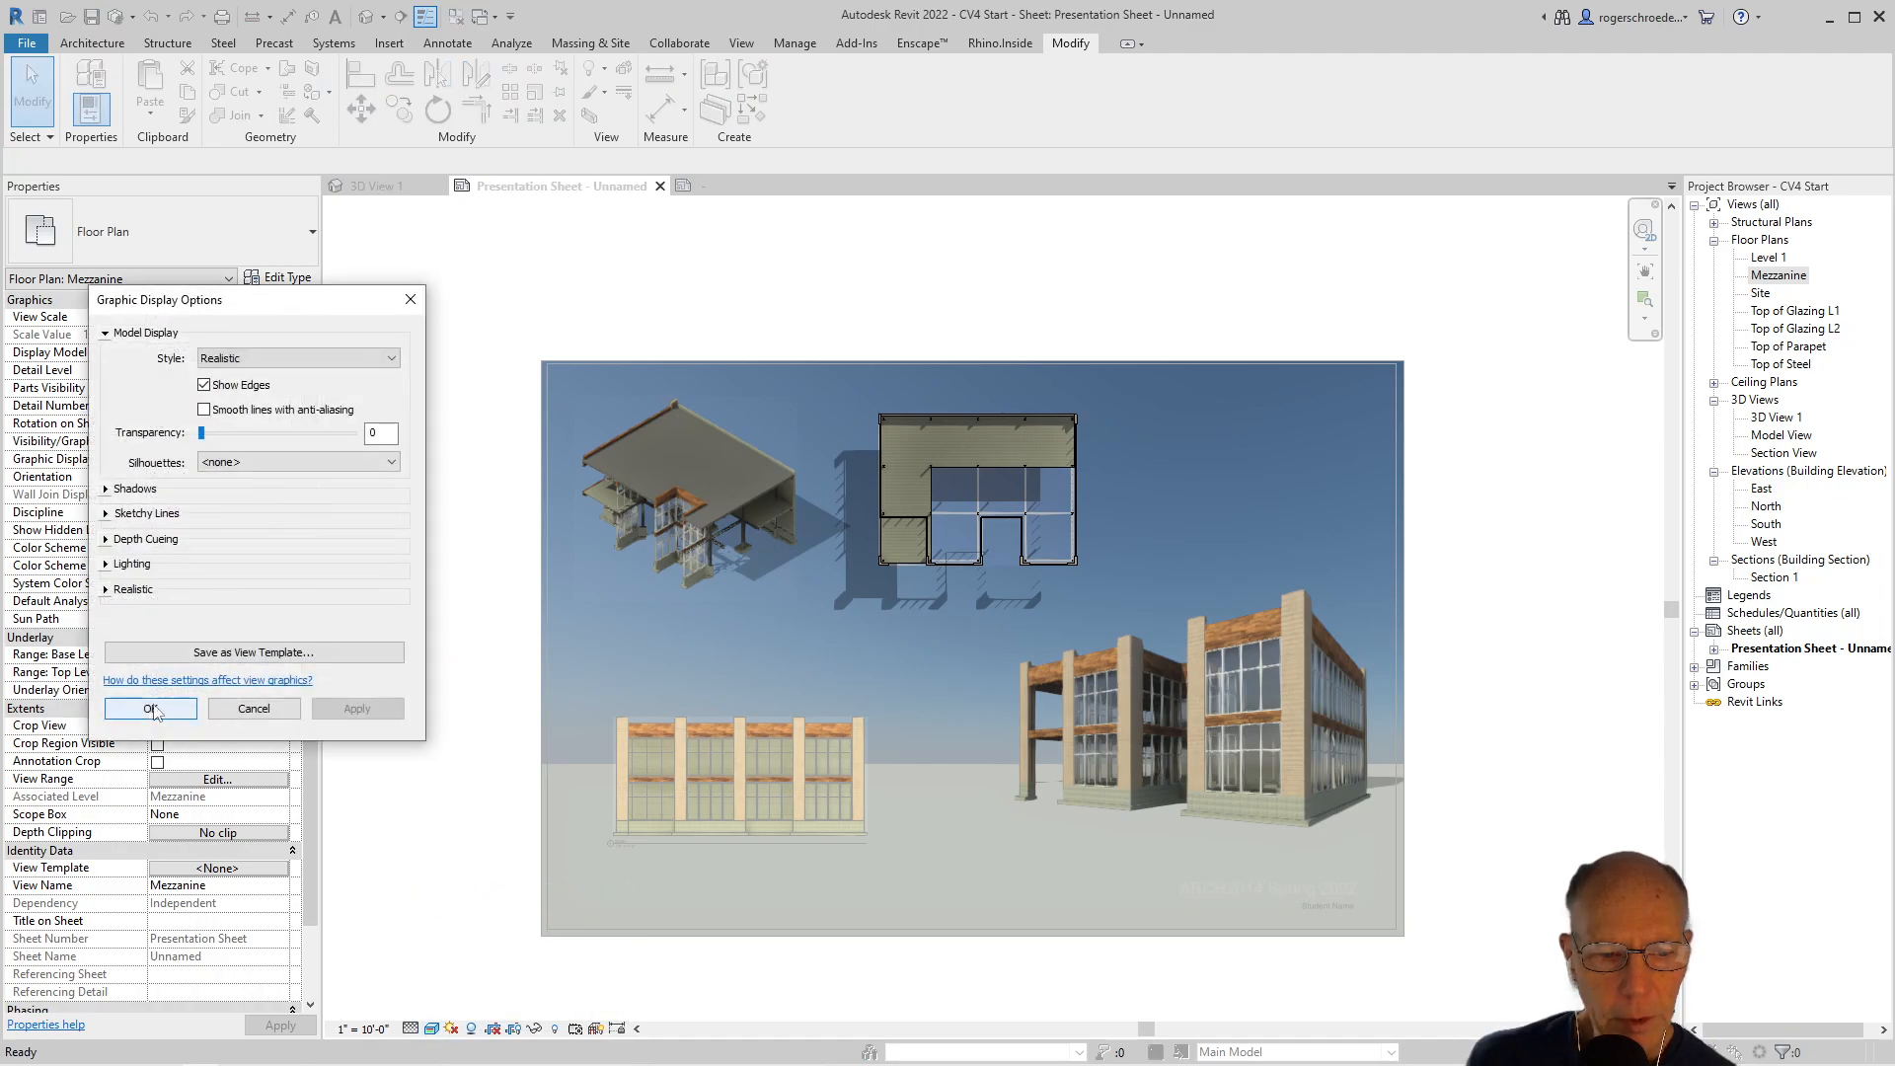
pyautogui.click(107, 564)
pyautogui.click(227, 626)
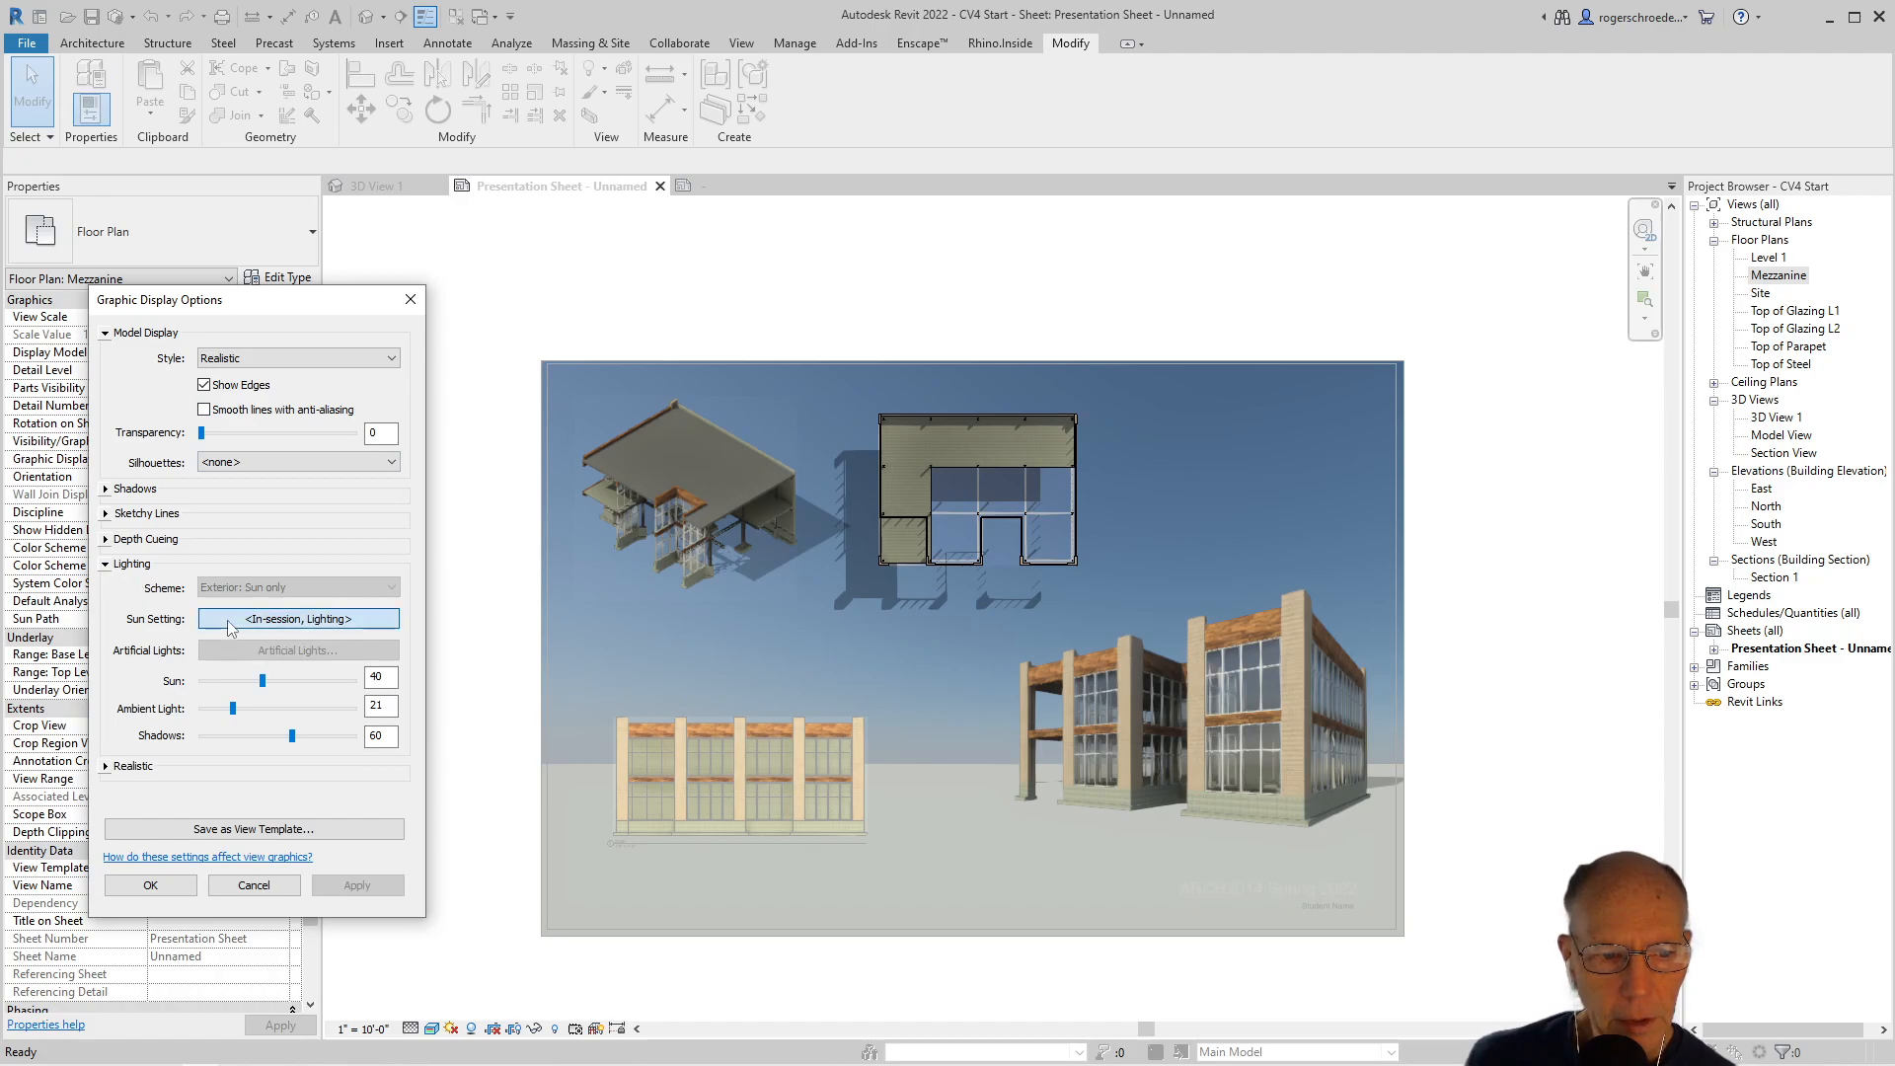
pyautogui.click(130, 625)
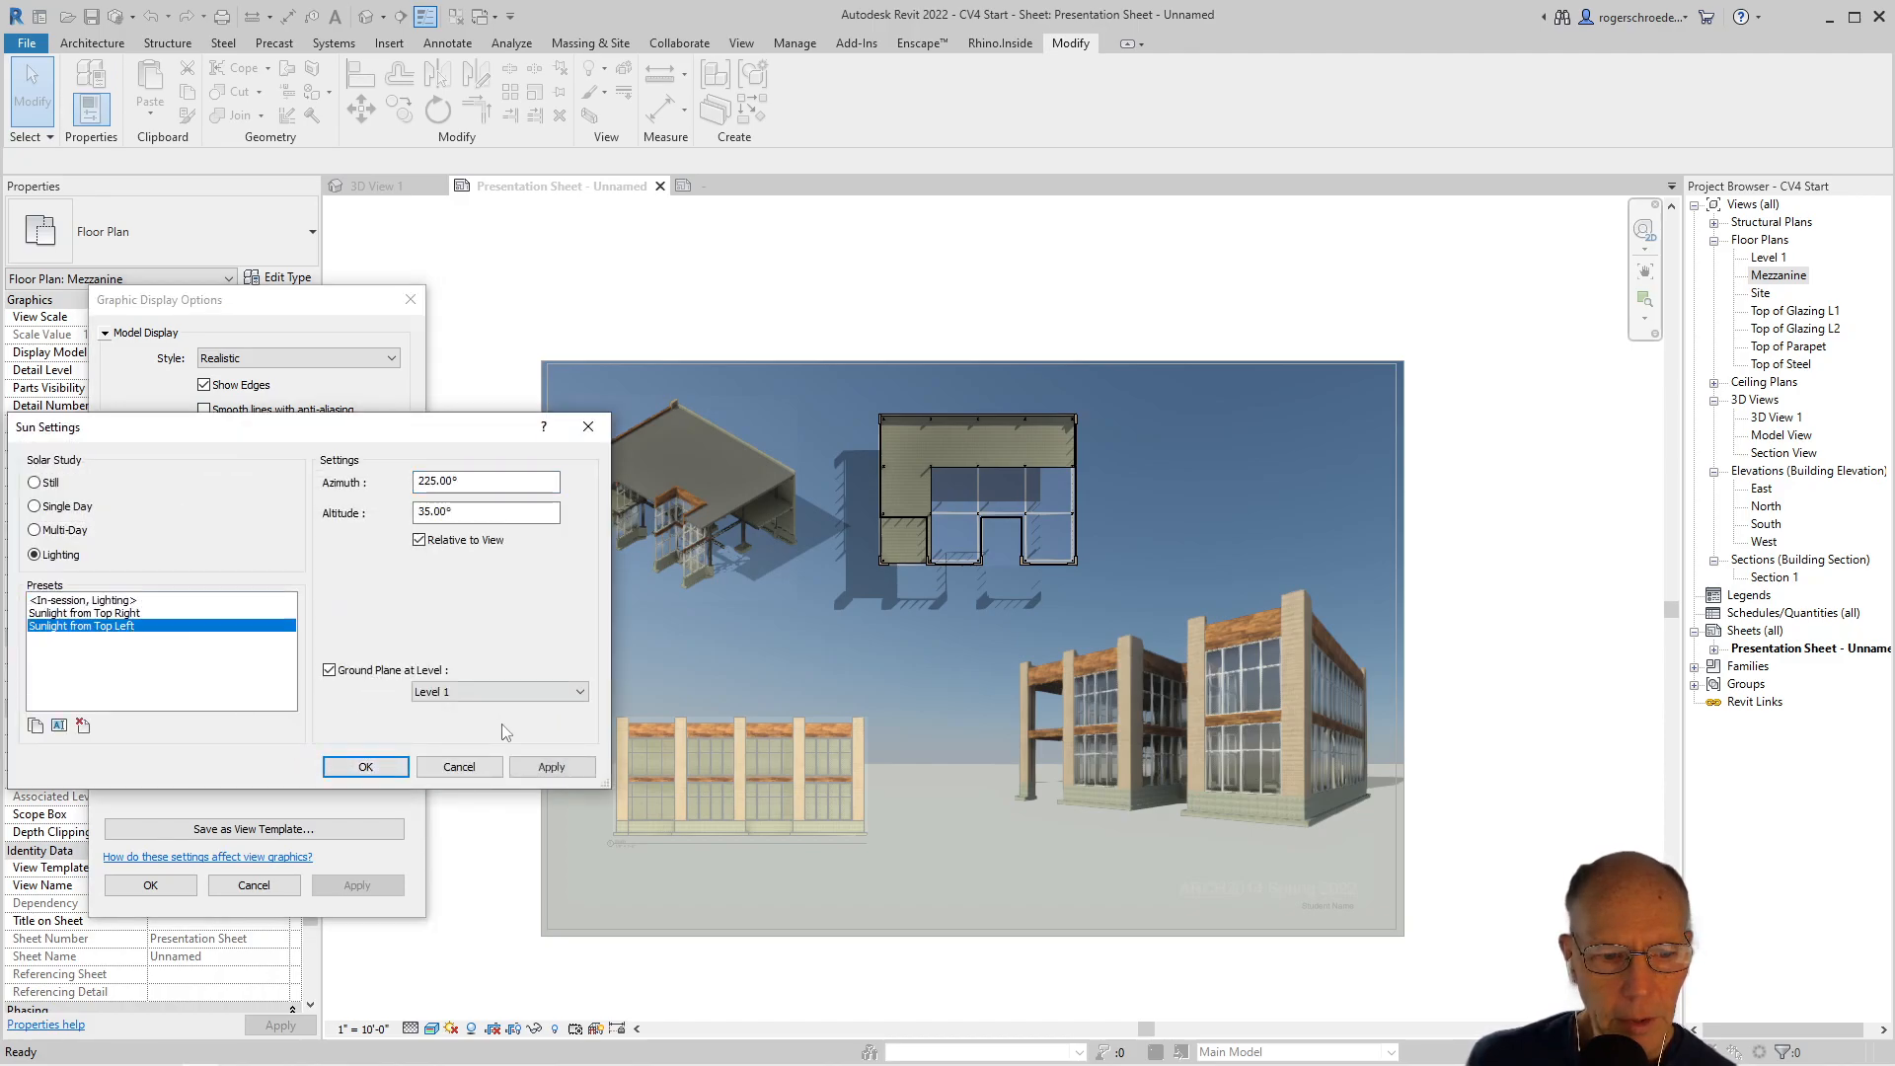
pyautogui.click(558, 767)
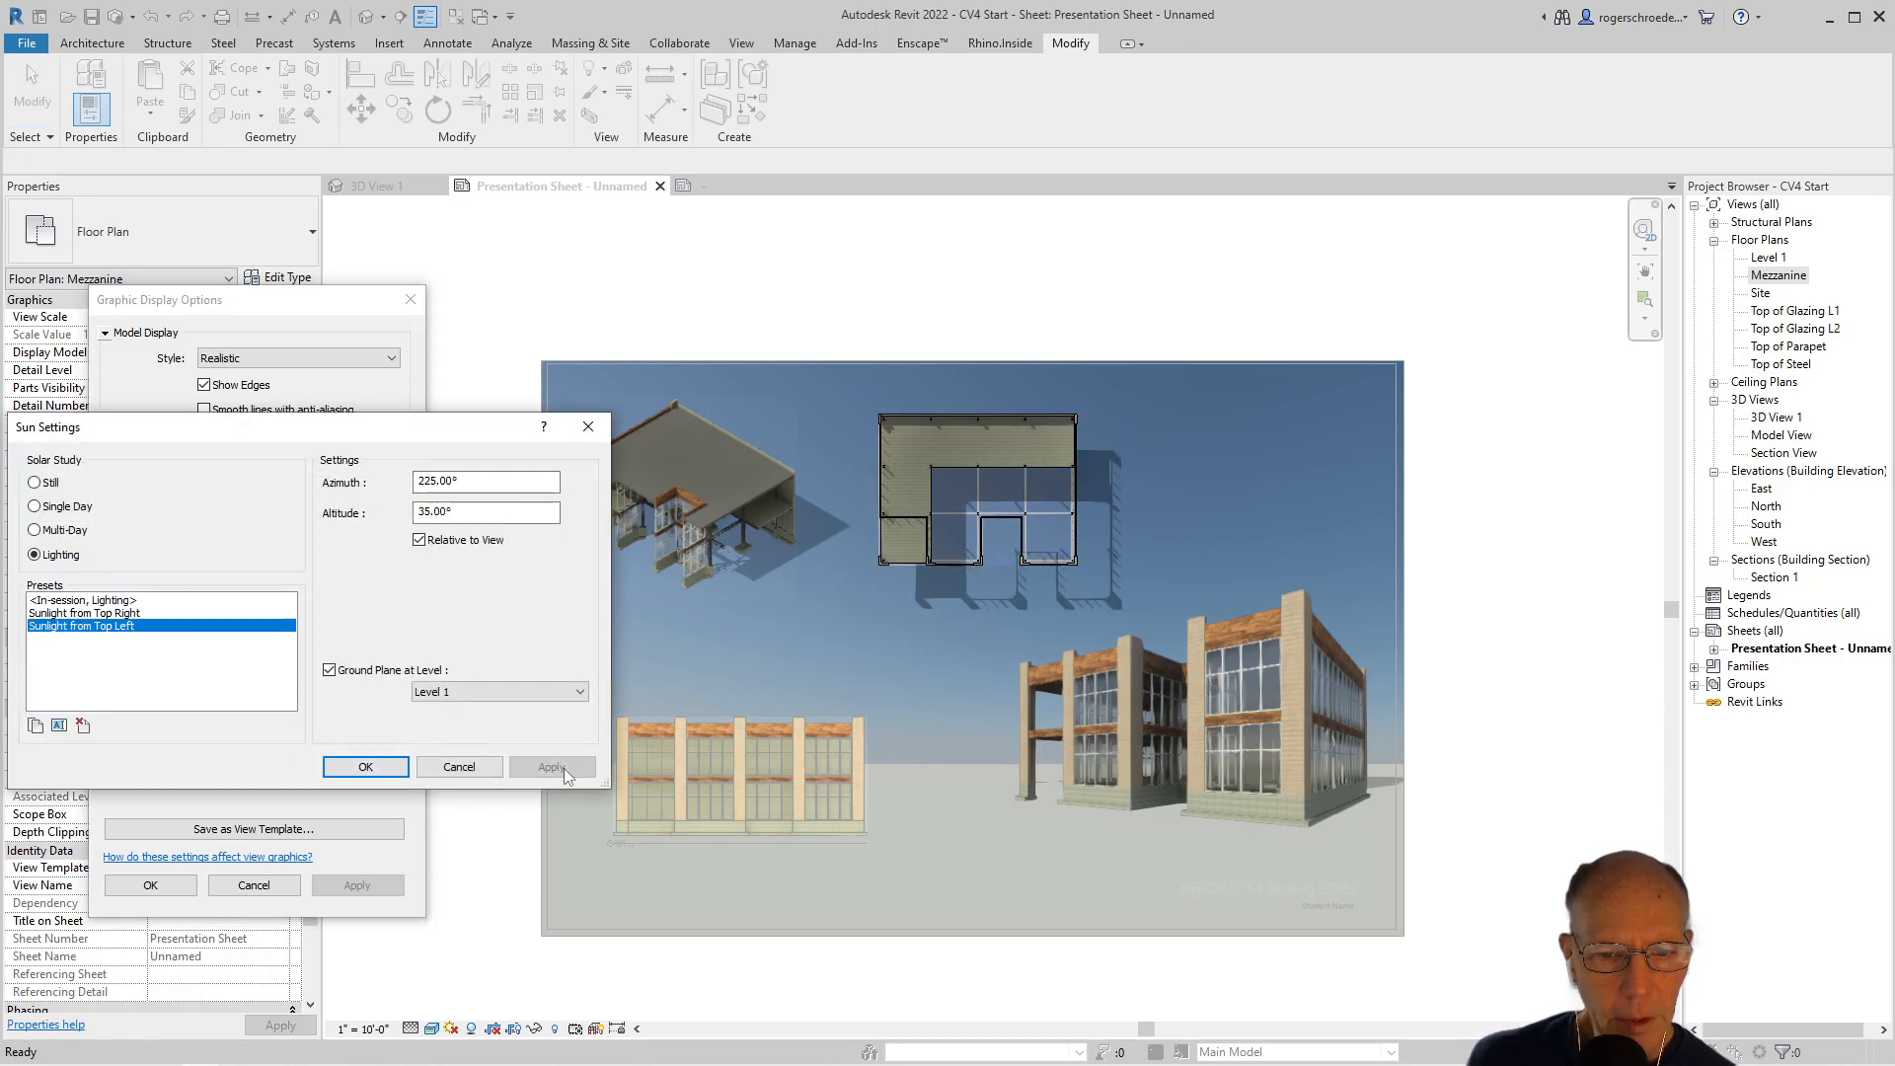
pyautogui.click(383, 764)
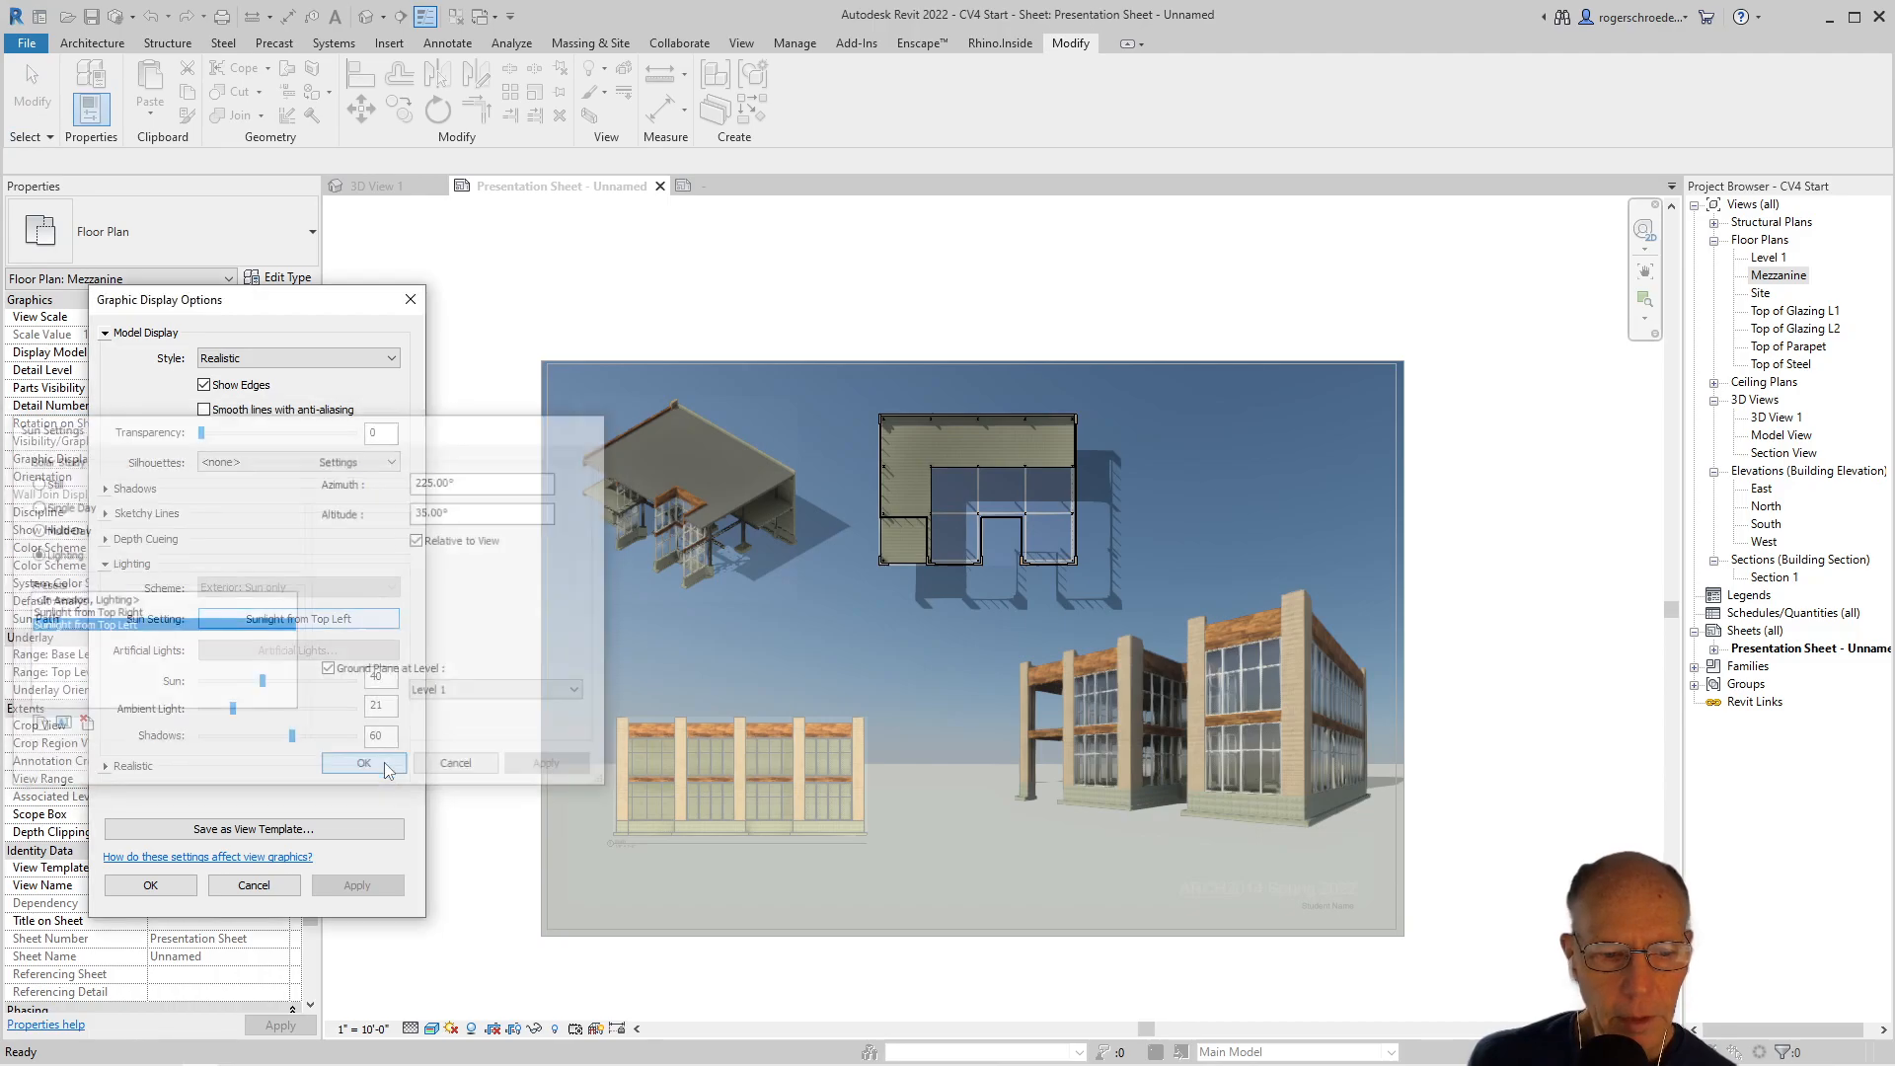
pyautogui.click(150, 885)
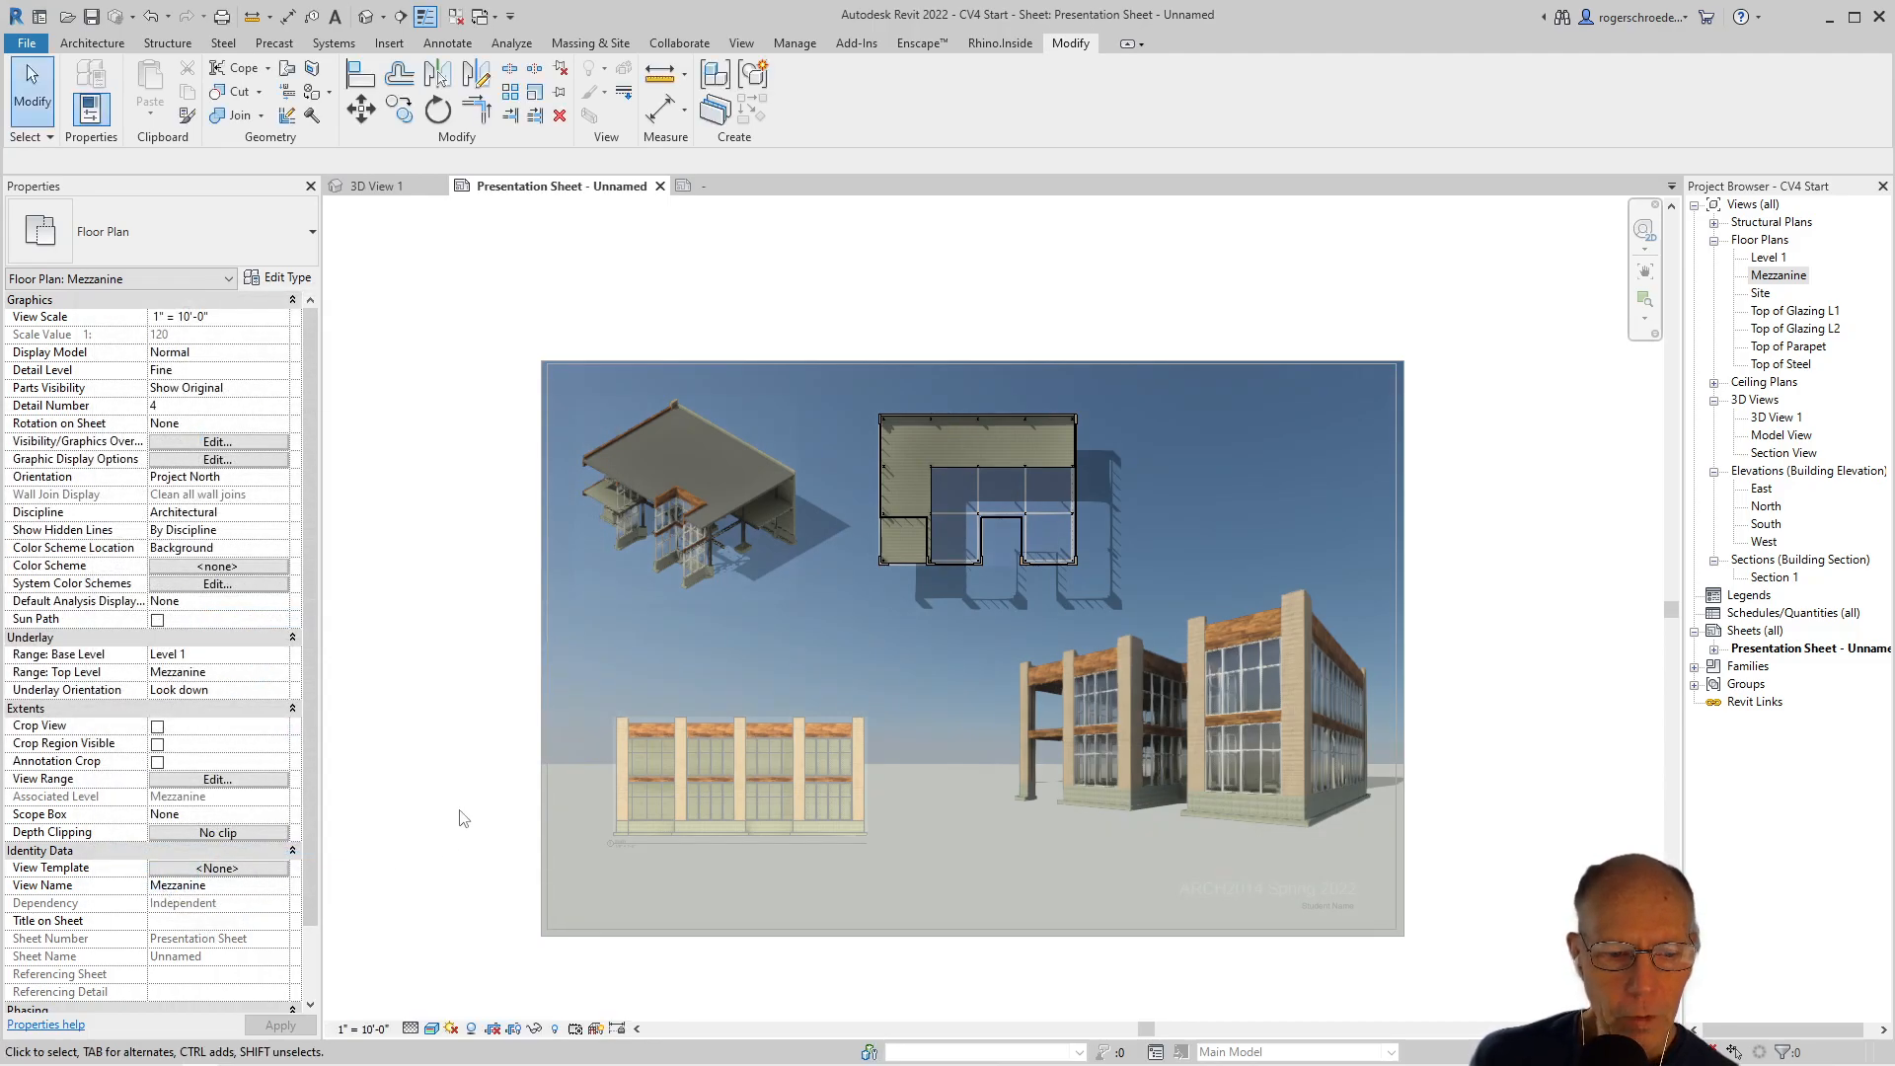
# Deactivate the Mezzanine plan view on the presentation sheet
pyautogui.click(1021, 528)
pyautogui.rightClick(1018, 549)
pyautogui.moveTo(1130, 171)
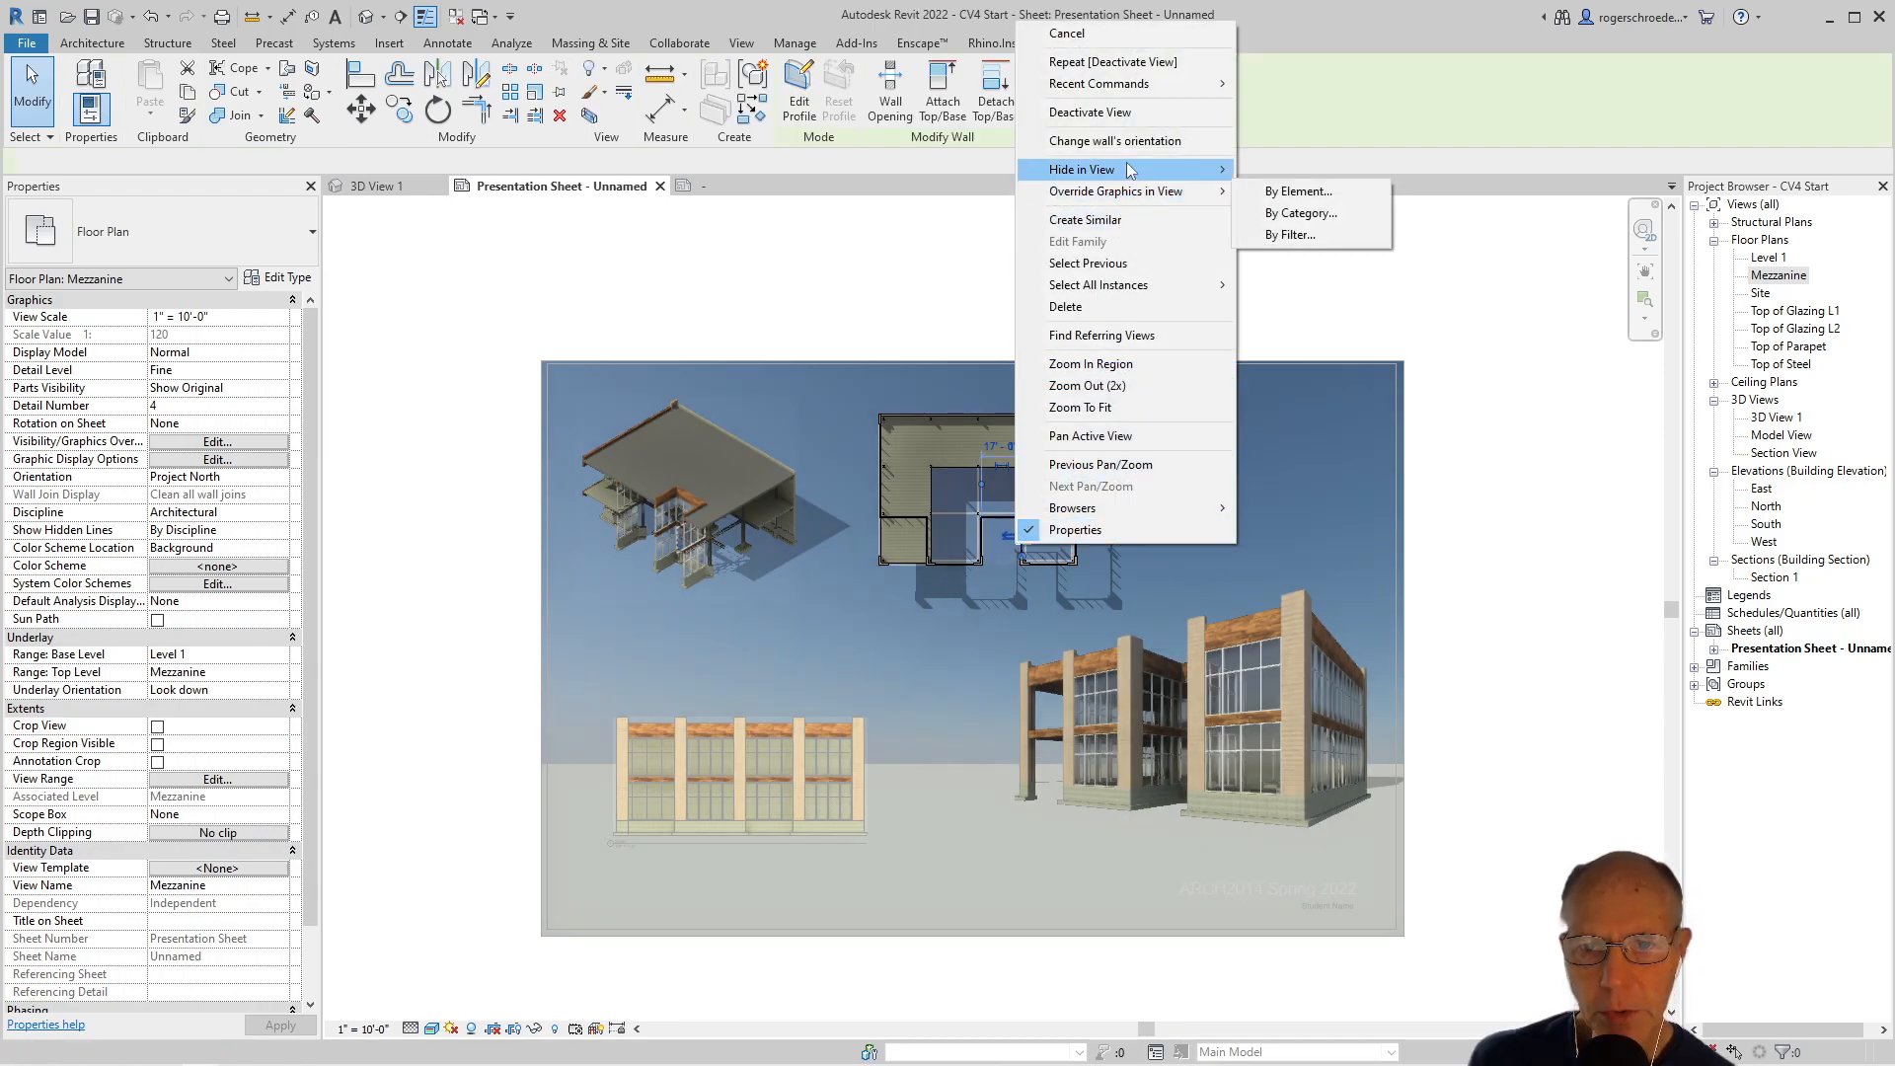
pyautogui.click(1109, 113)
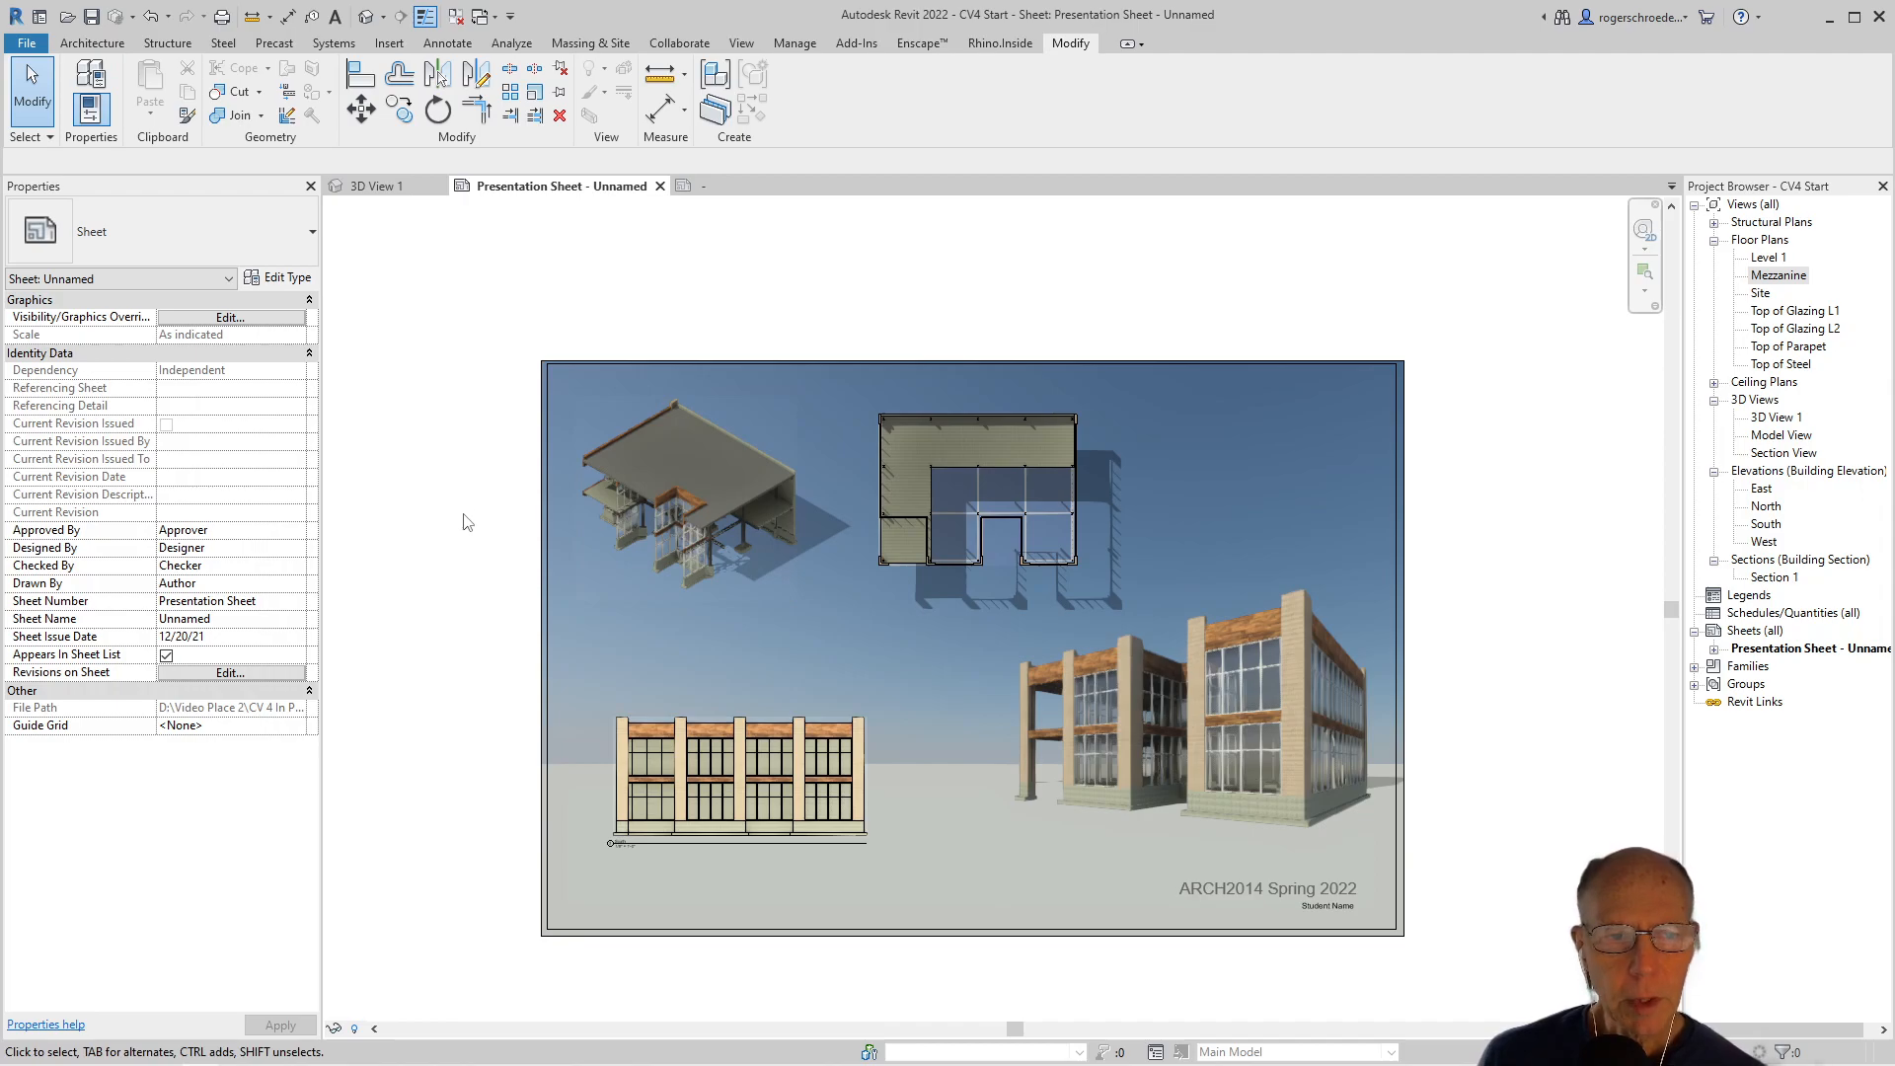
# Start a PDF export of the presentation sheet and set its location to D:\Video Place 2\CV 4 In Process
pyautogui.click(32, 44)
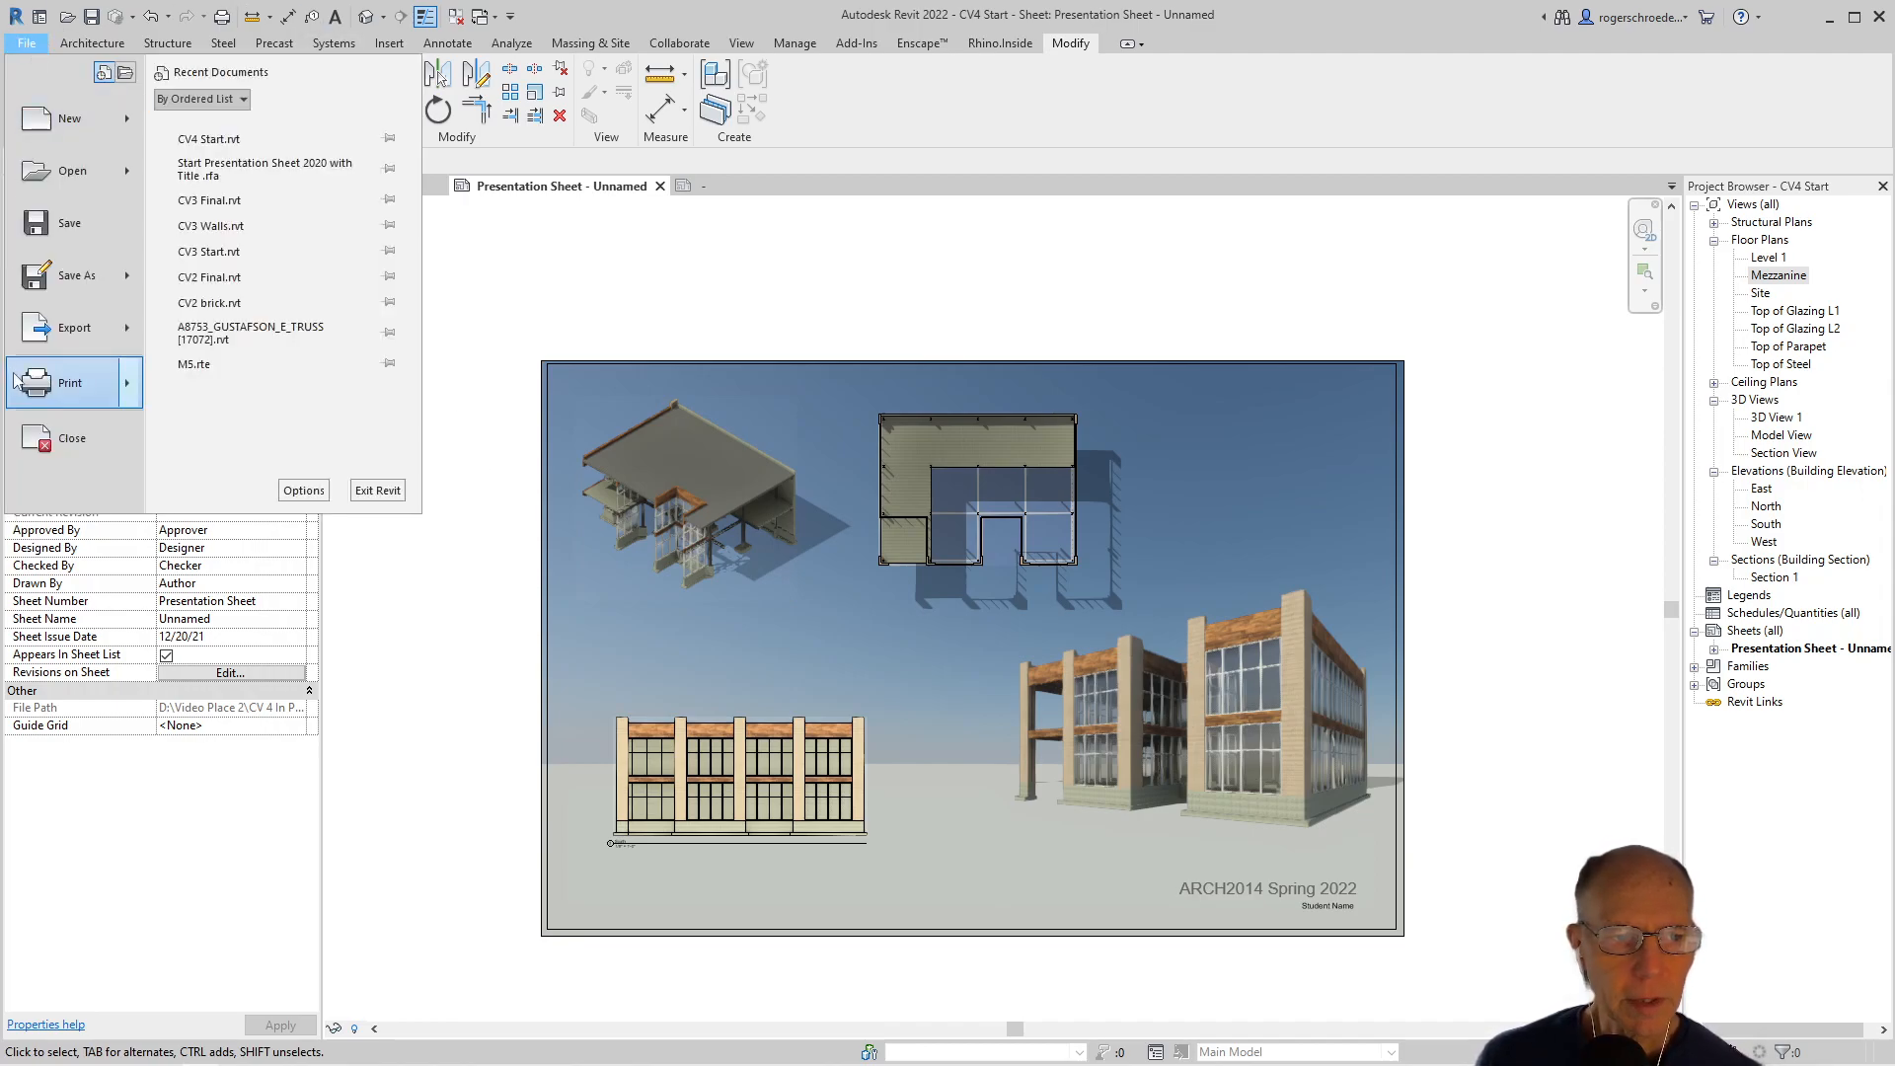
pyautogui.moveTo(62, 329)
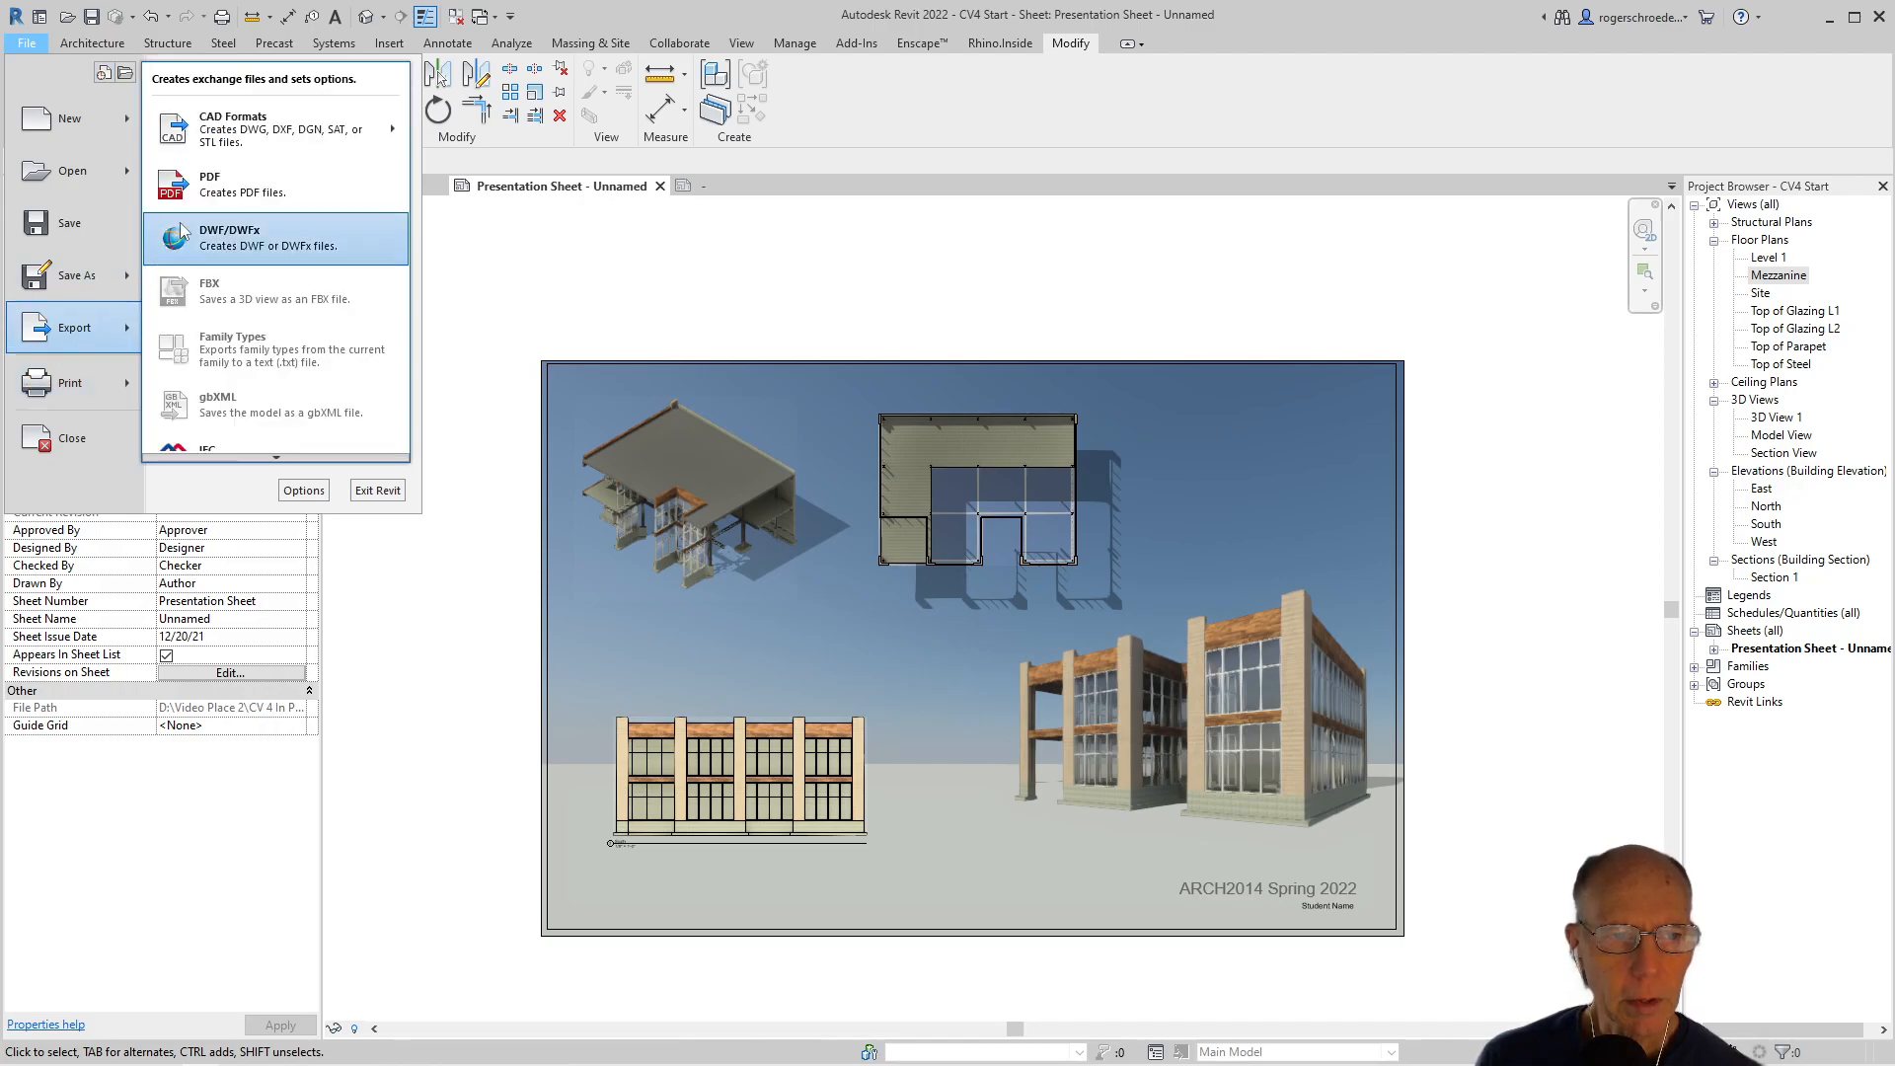
pyautogui.click(197, 184)
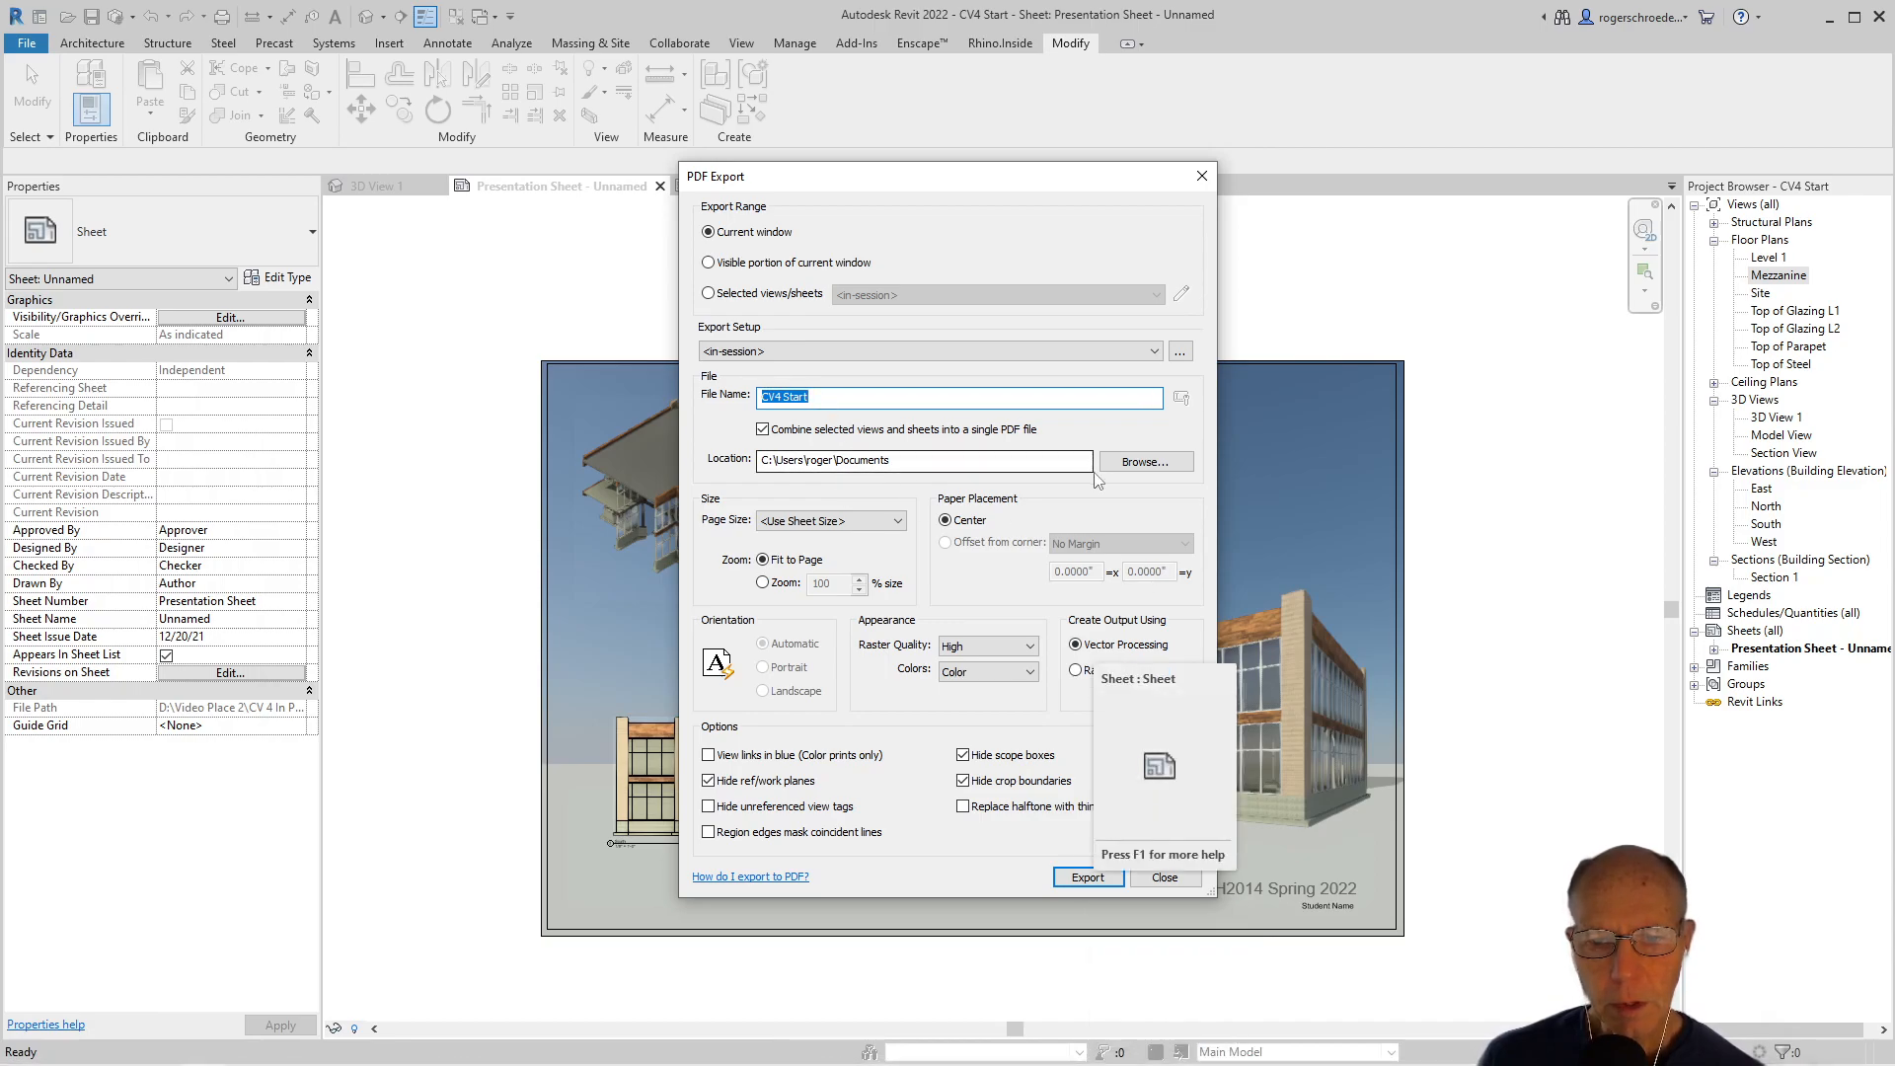
pyautogui.click(1145, 462)
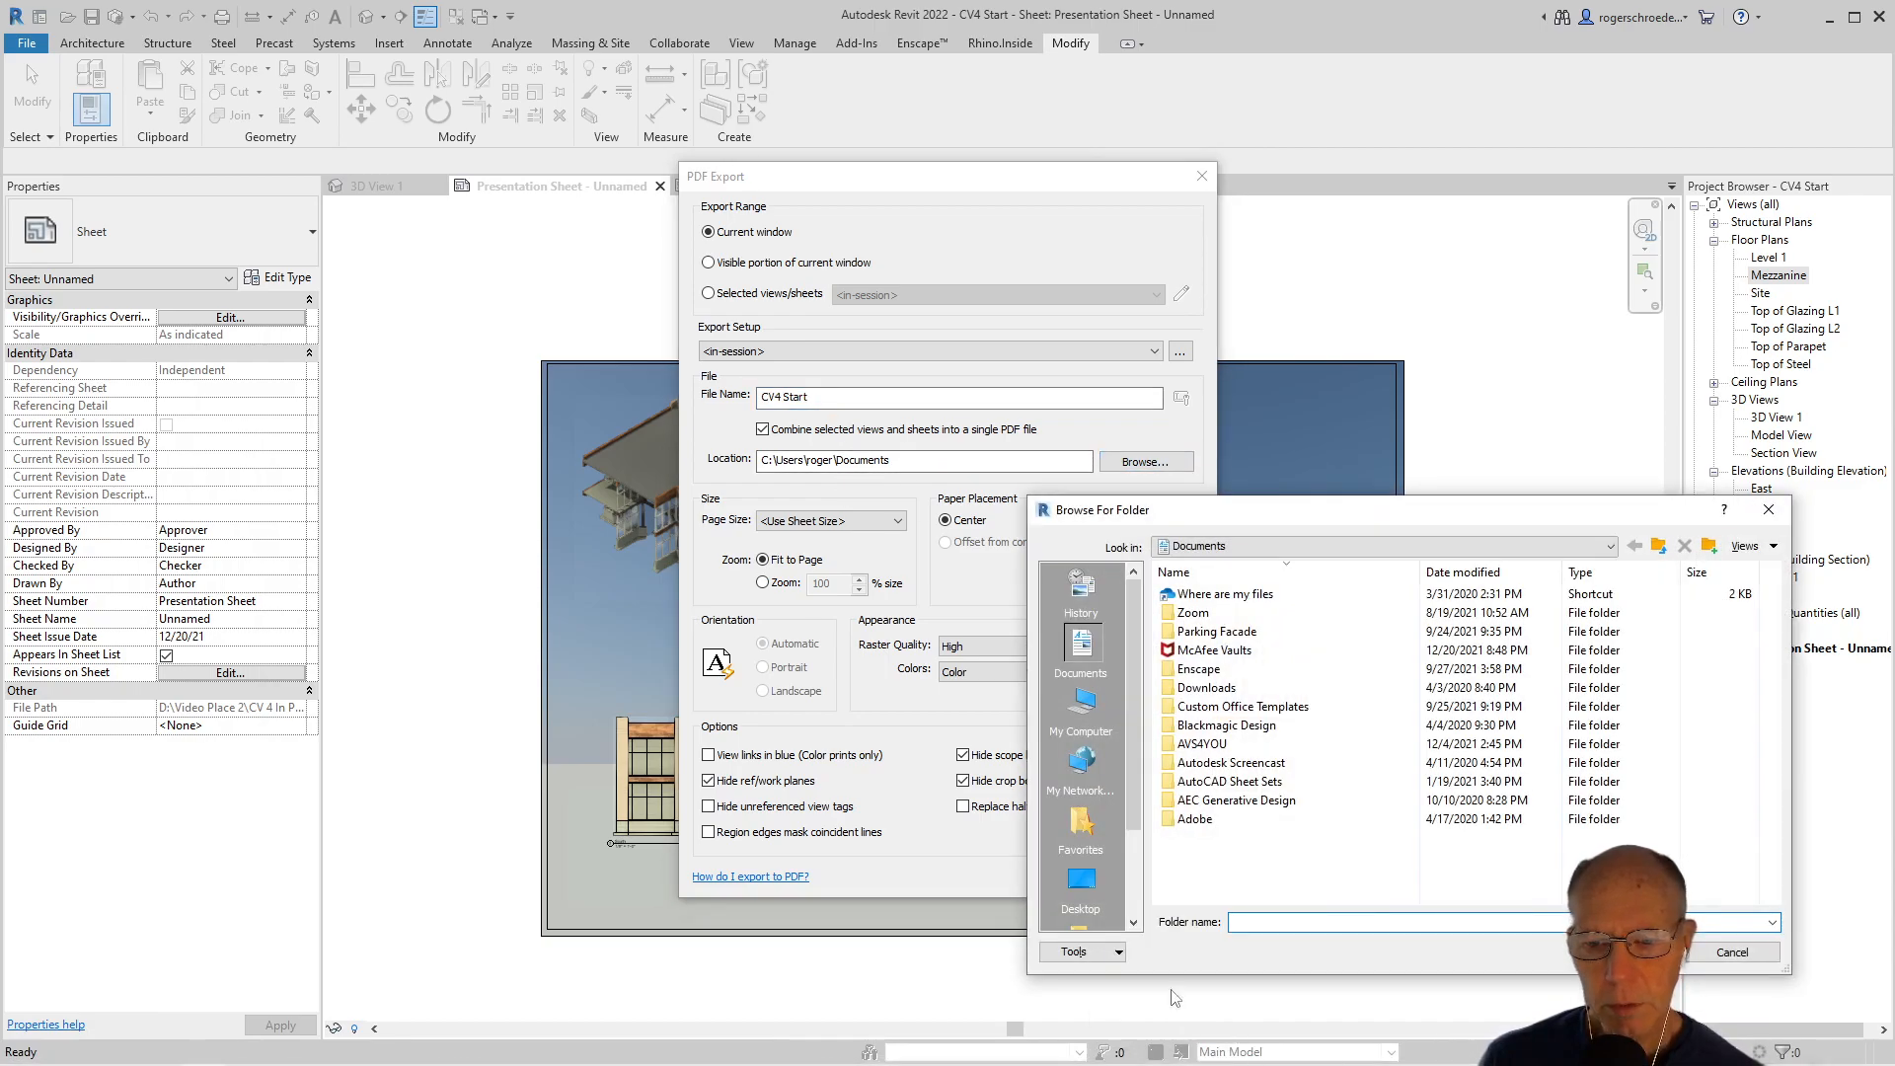
pyautogui.click(1086, 888)
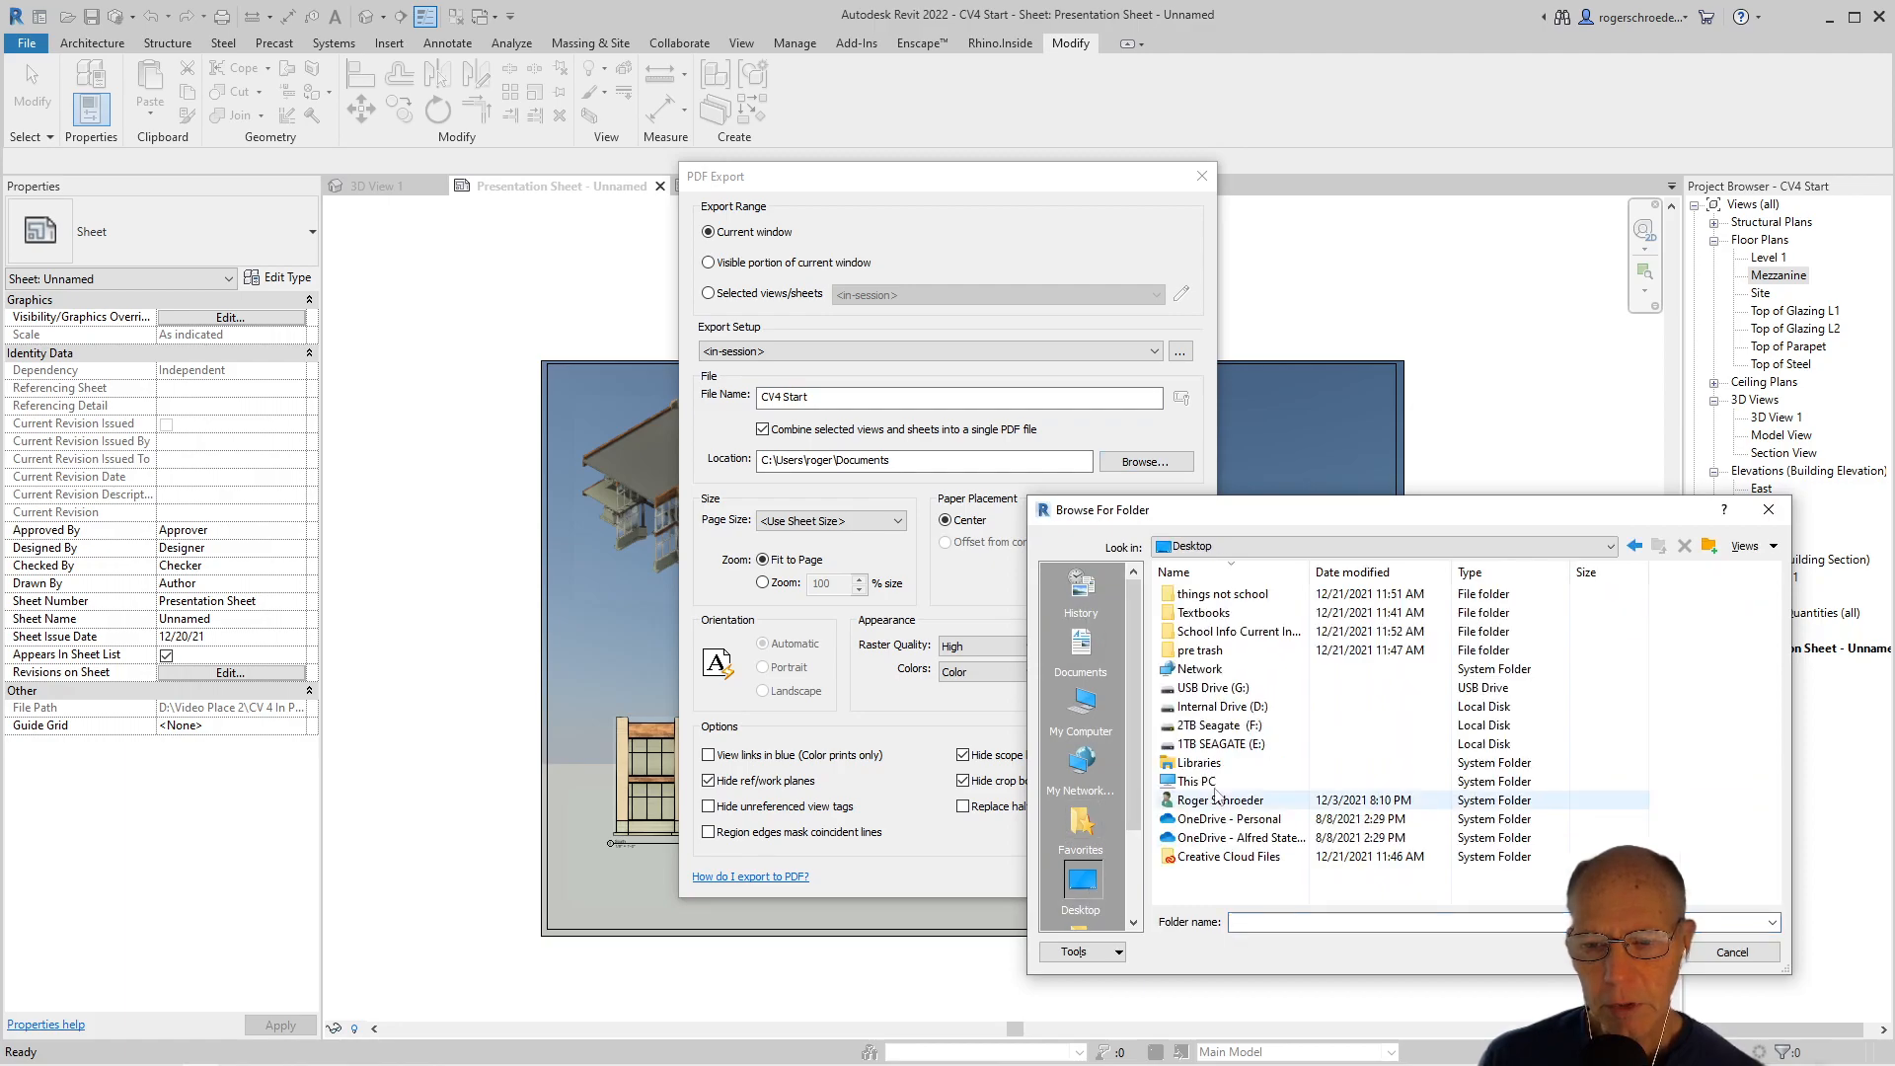
pyautogui.doubleClick(1209, 706)
pyautogui.doubleClick(1212, 594)
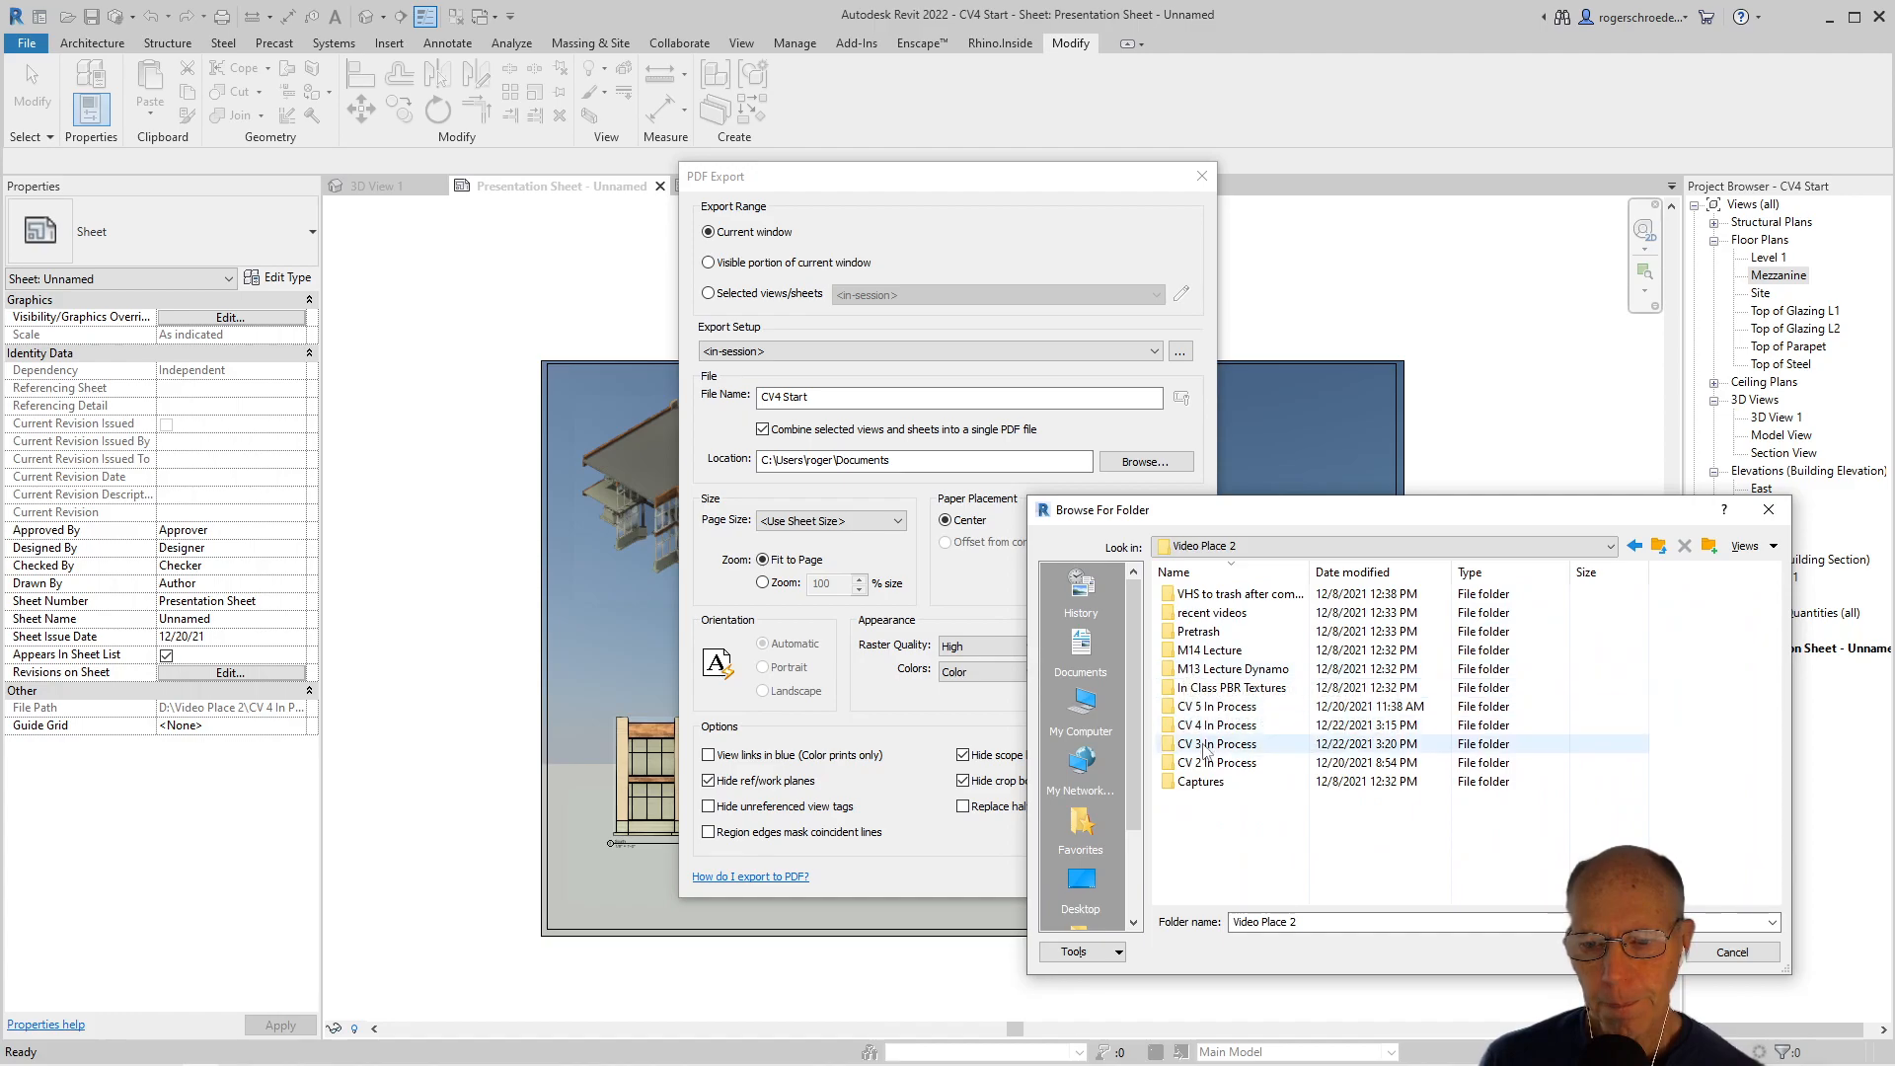
pyautogui.doubleClick(1208, 726)
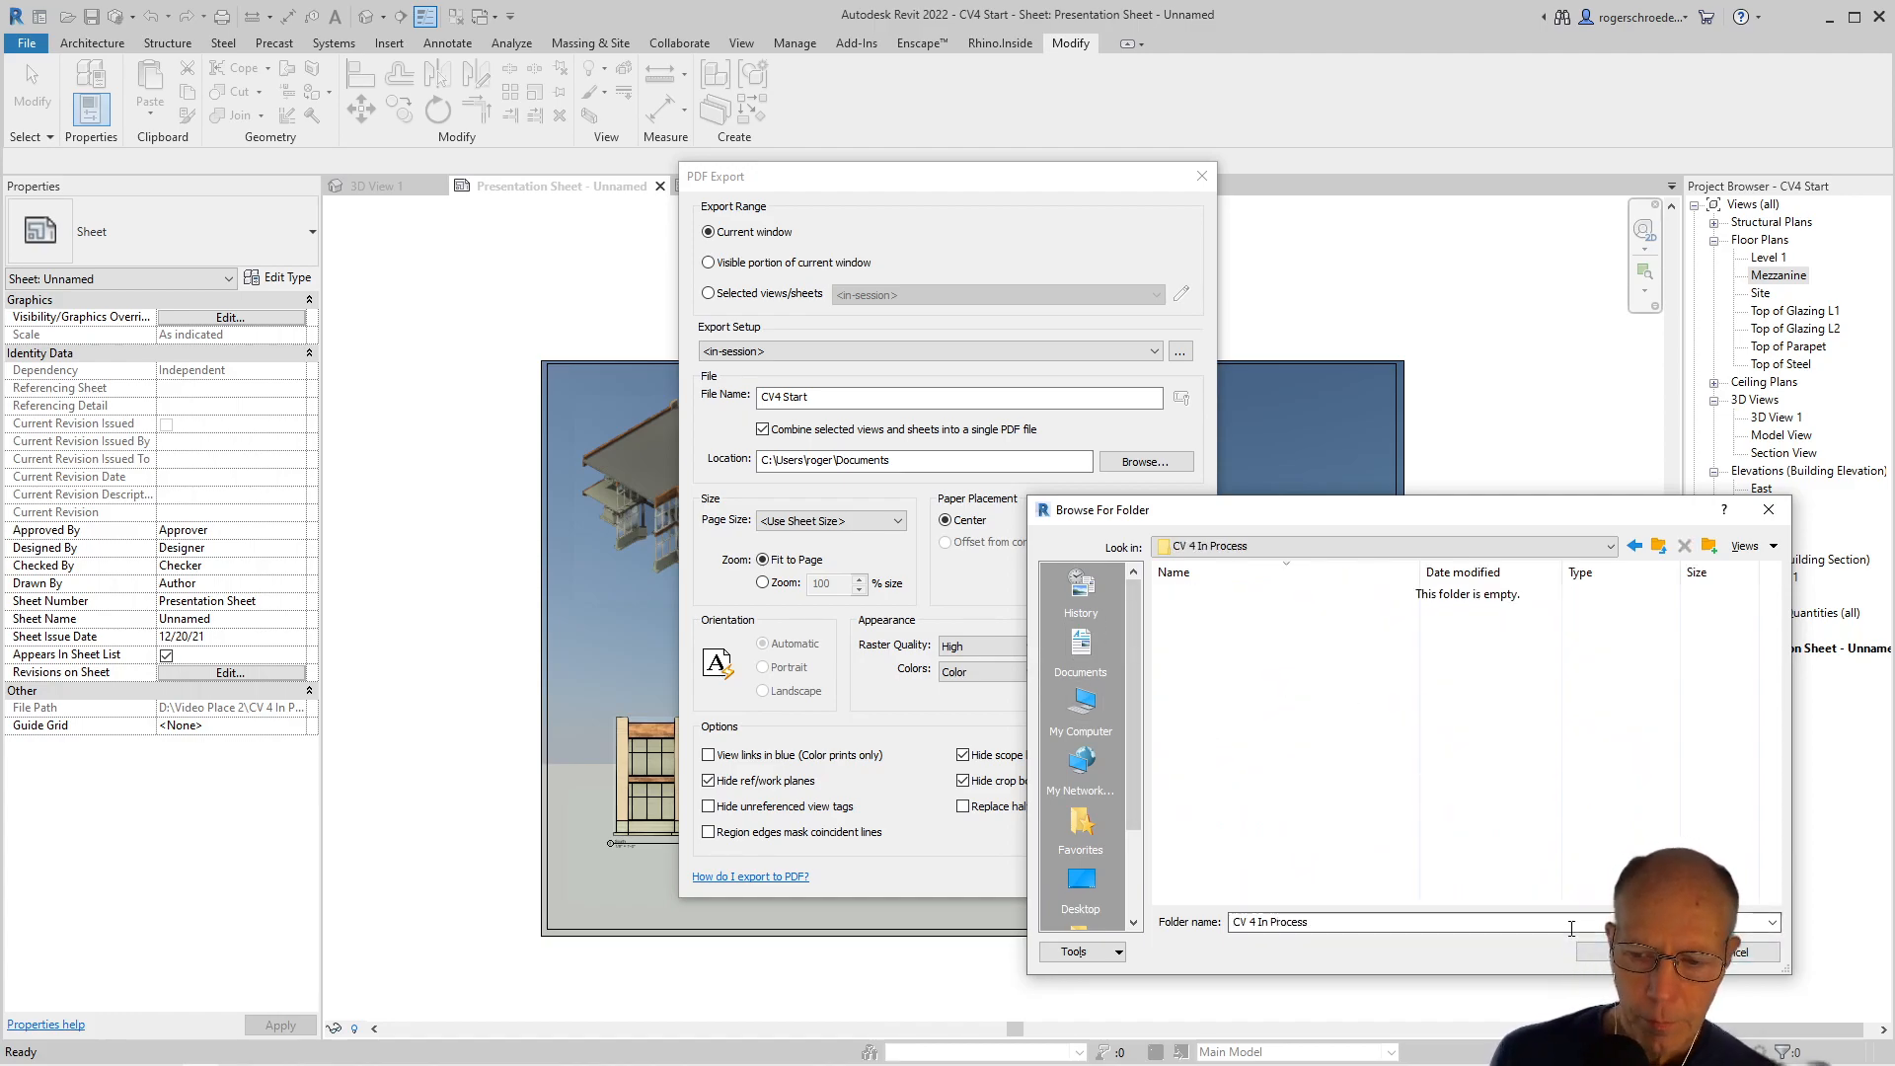
pyautogui.click(1629, 951)
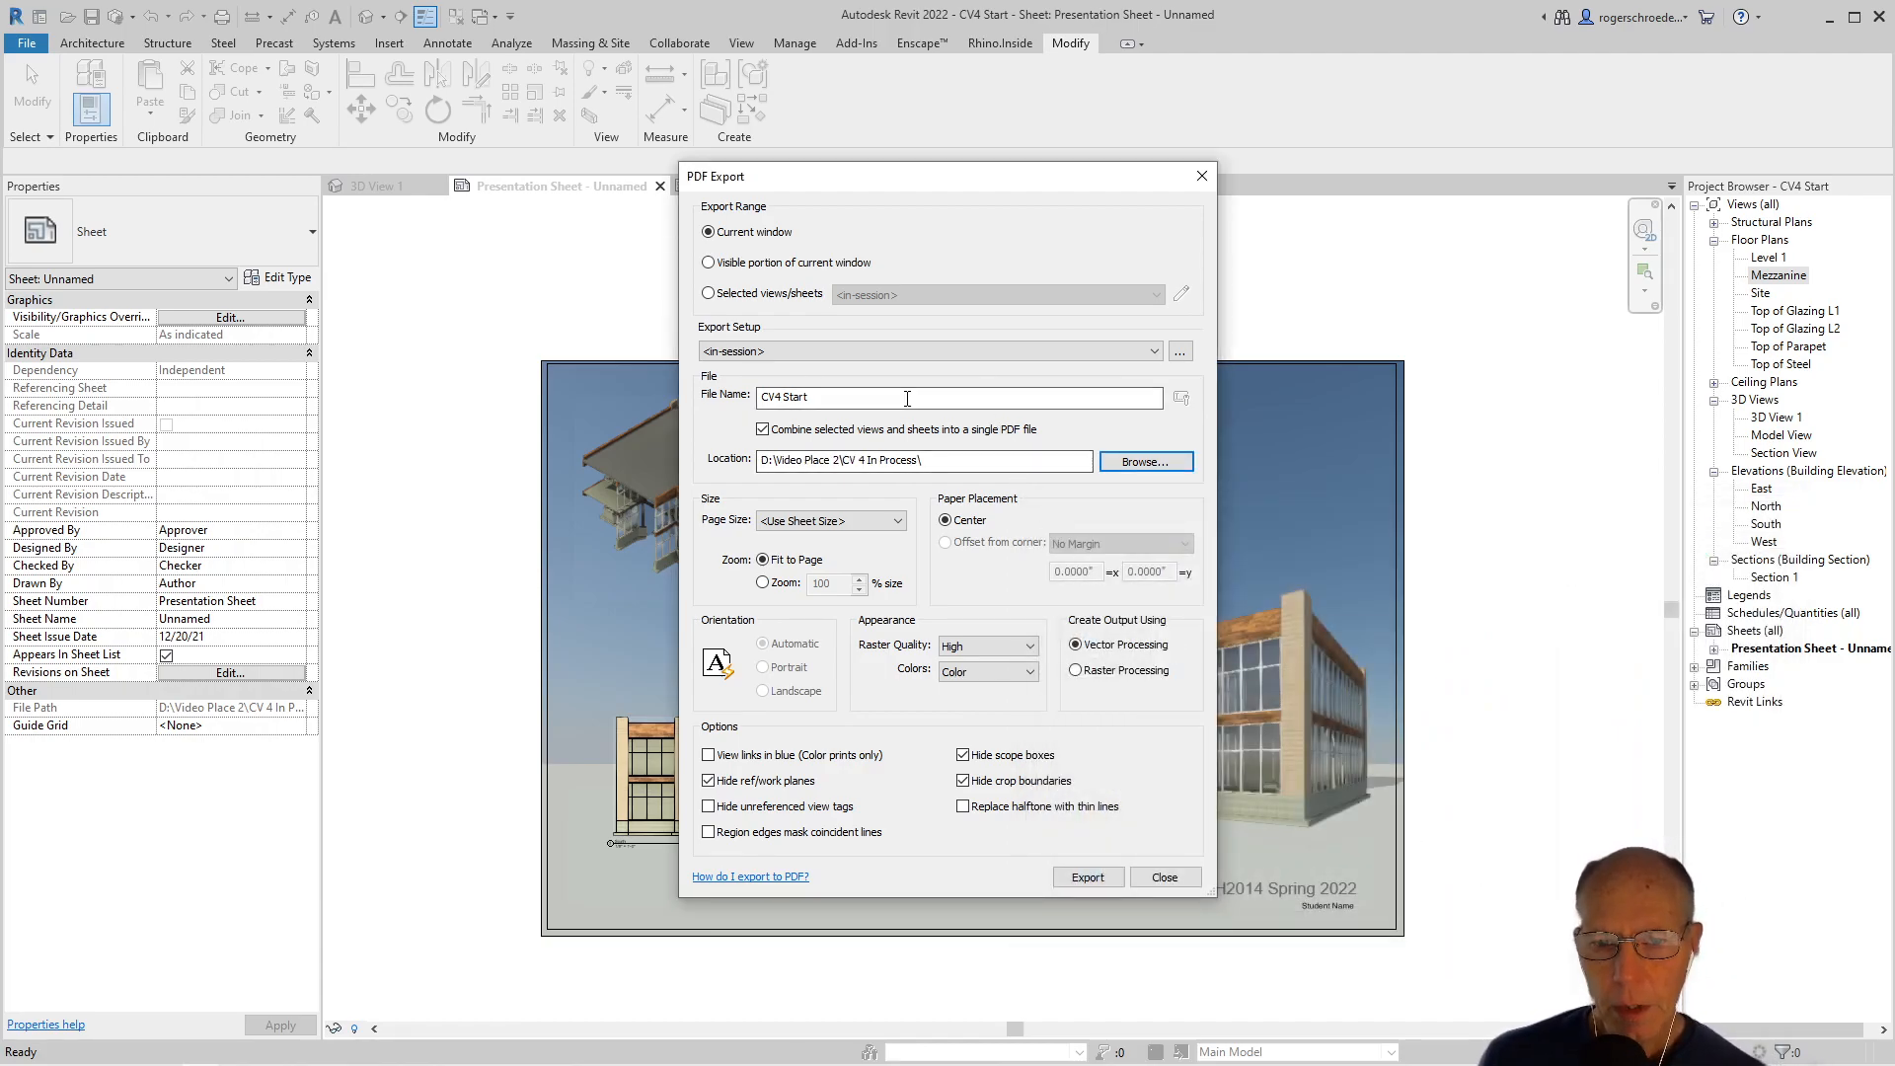
# Name the PDF CV4 Render 1, set the zoom to 100% and choose the ARCH D : 24 x 36 in page size
pyautogui.moveTo(810, 397); pyautogui.dragTo(783, 397)
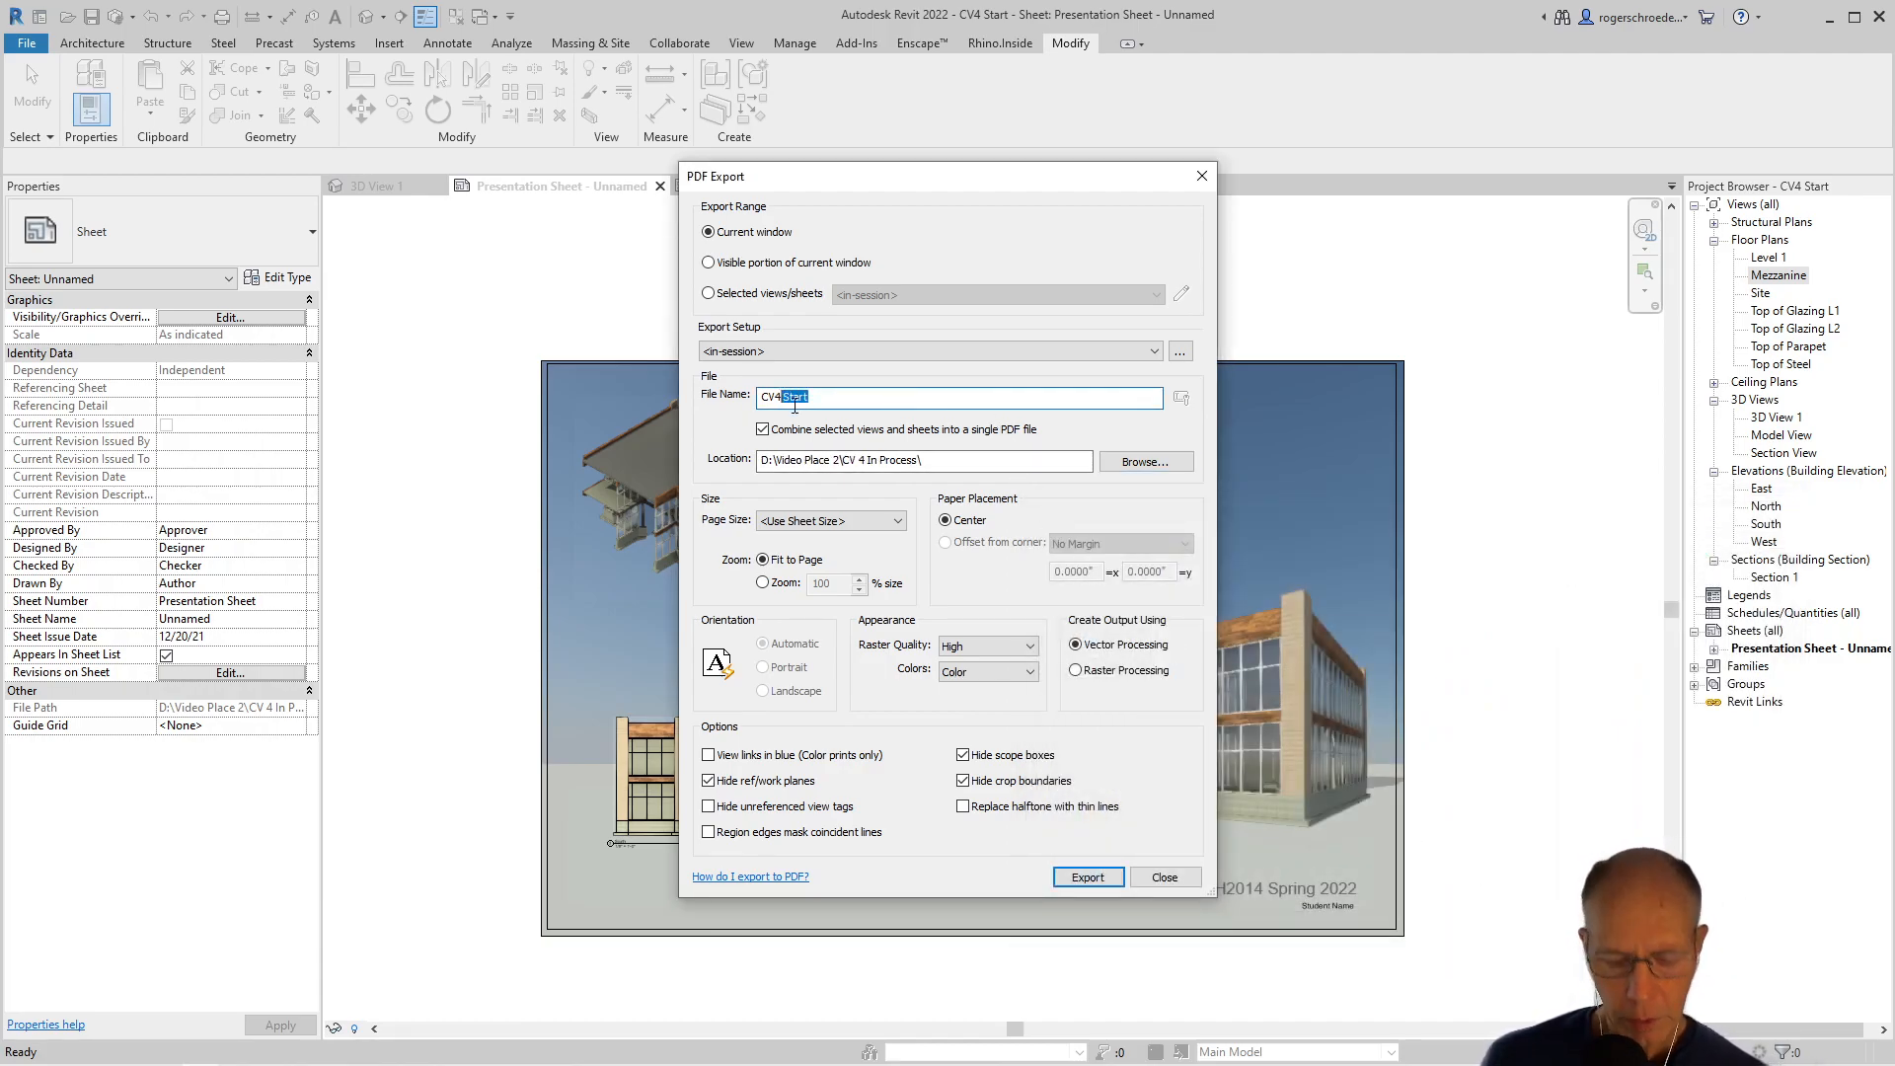
pyautogui.press('BackSpace')
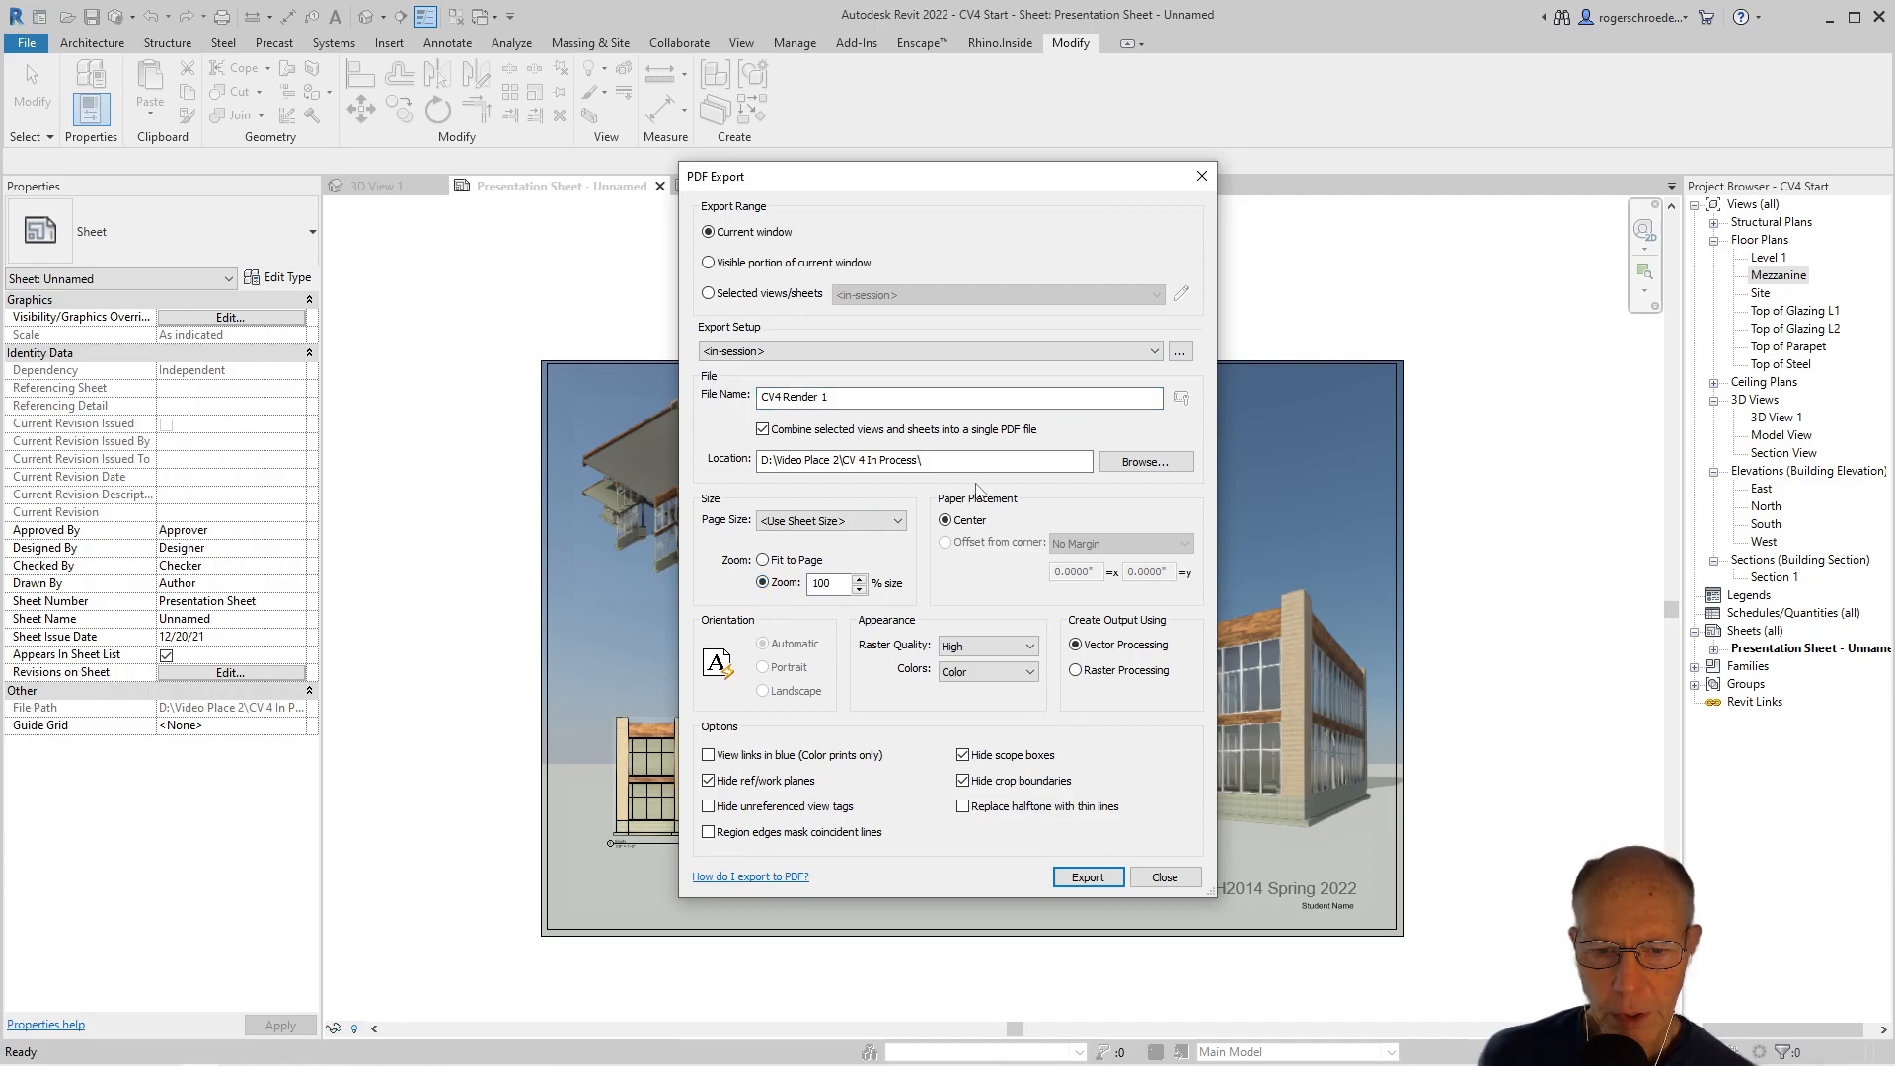
pyautogui.click(827, 523)
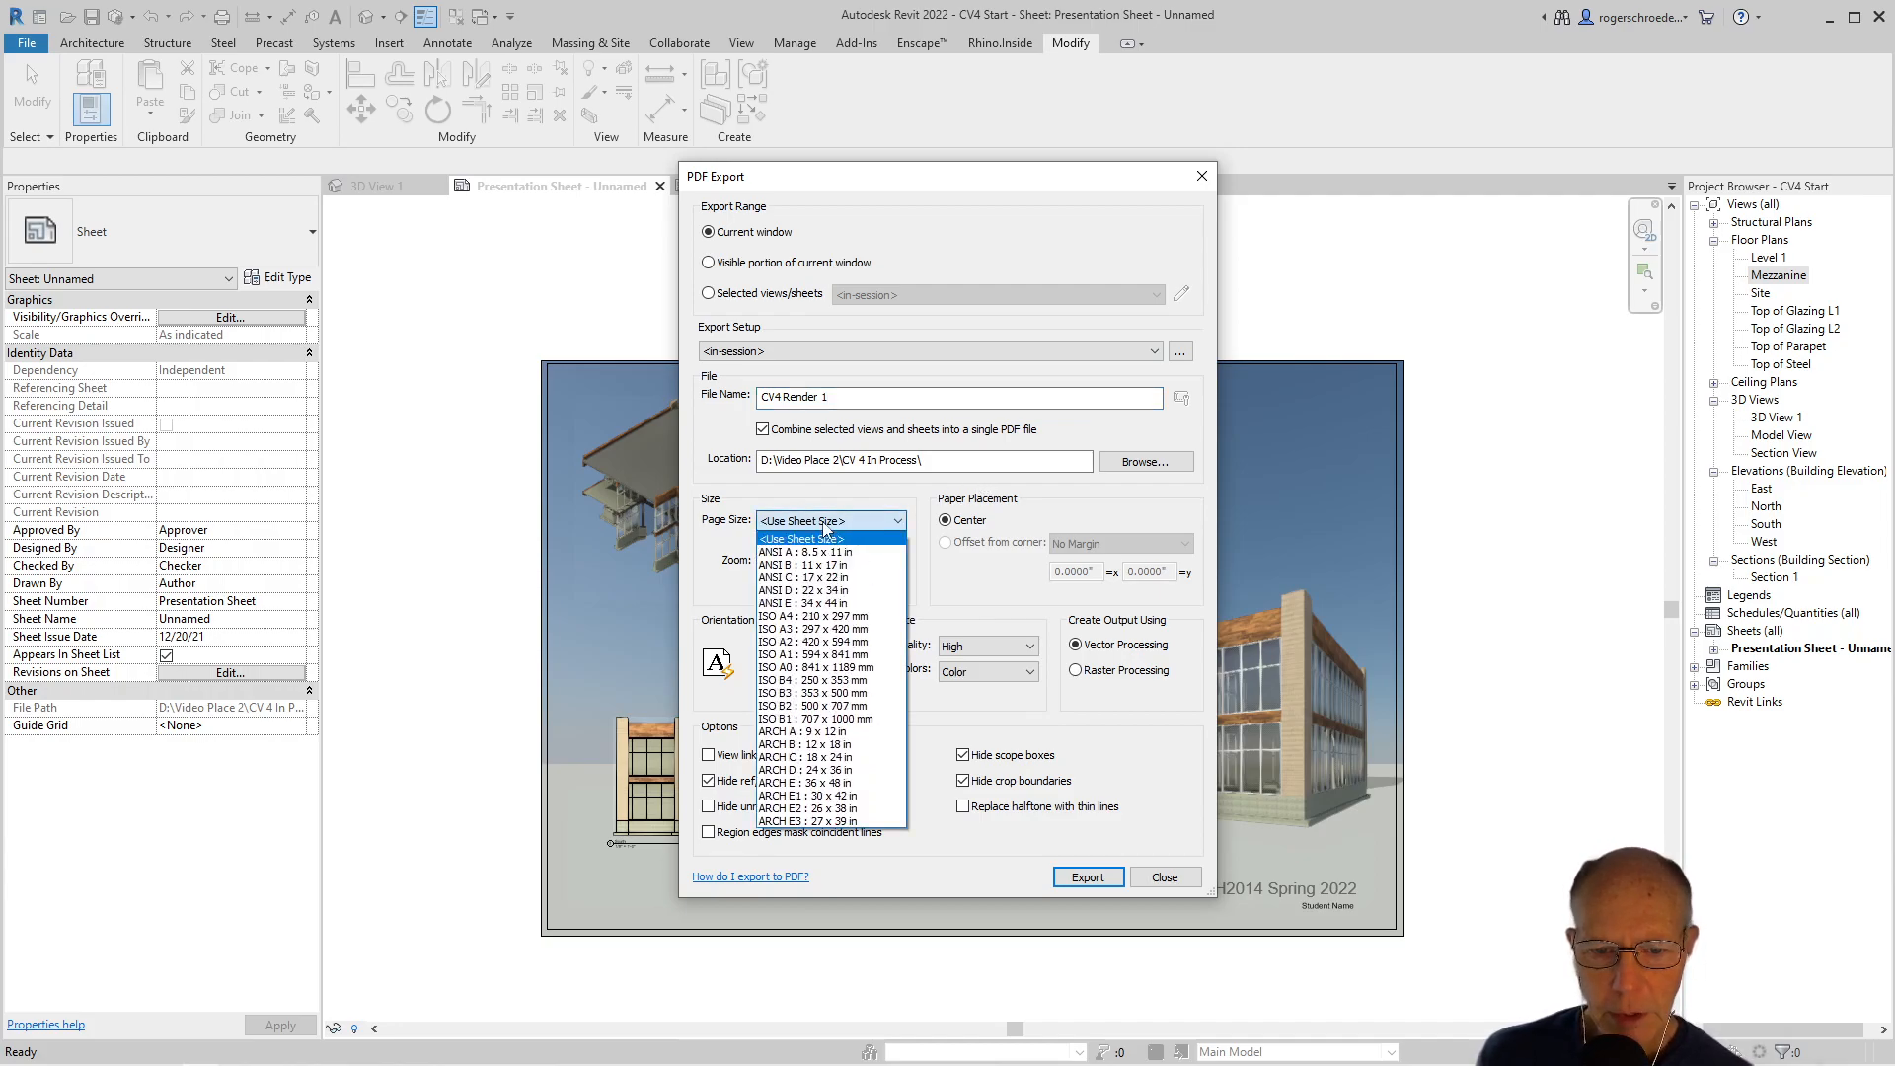
pyautogui.click(834, 770)
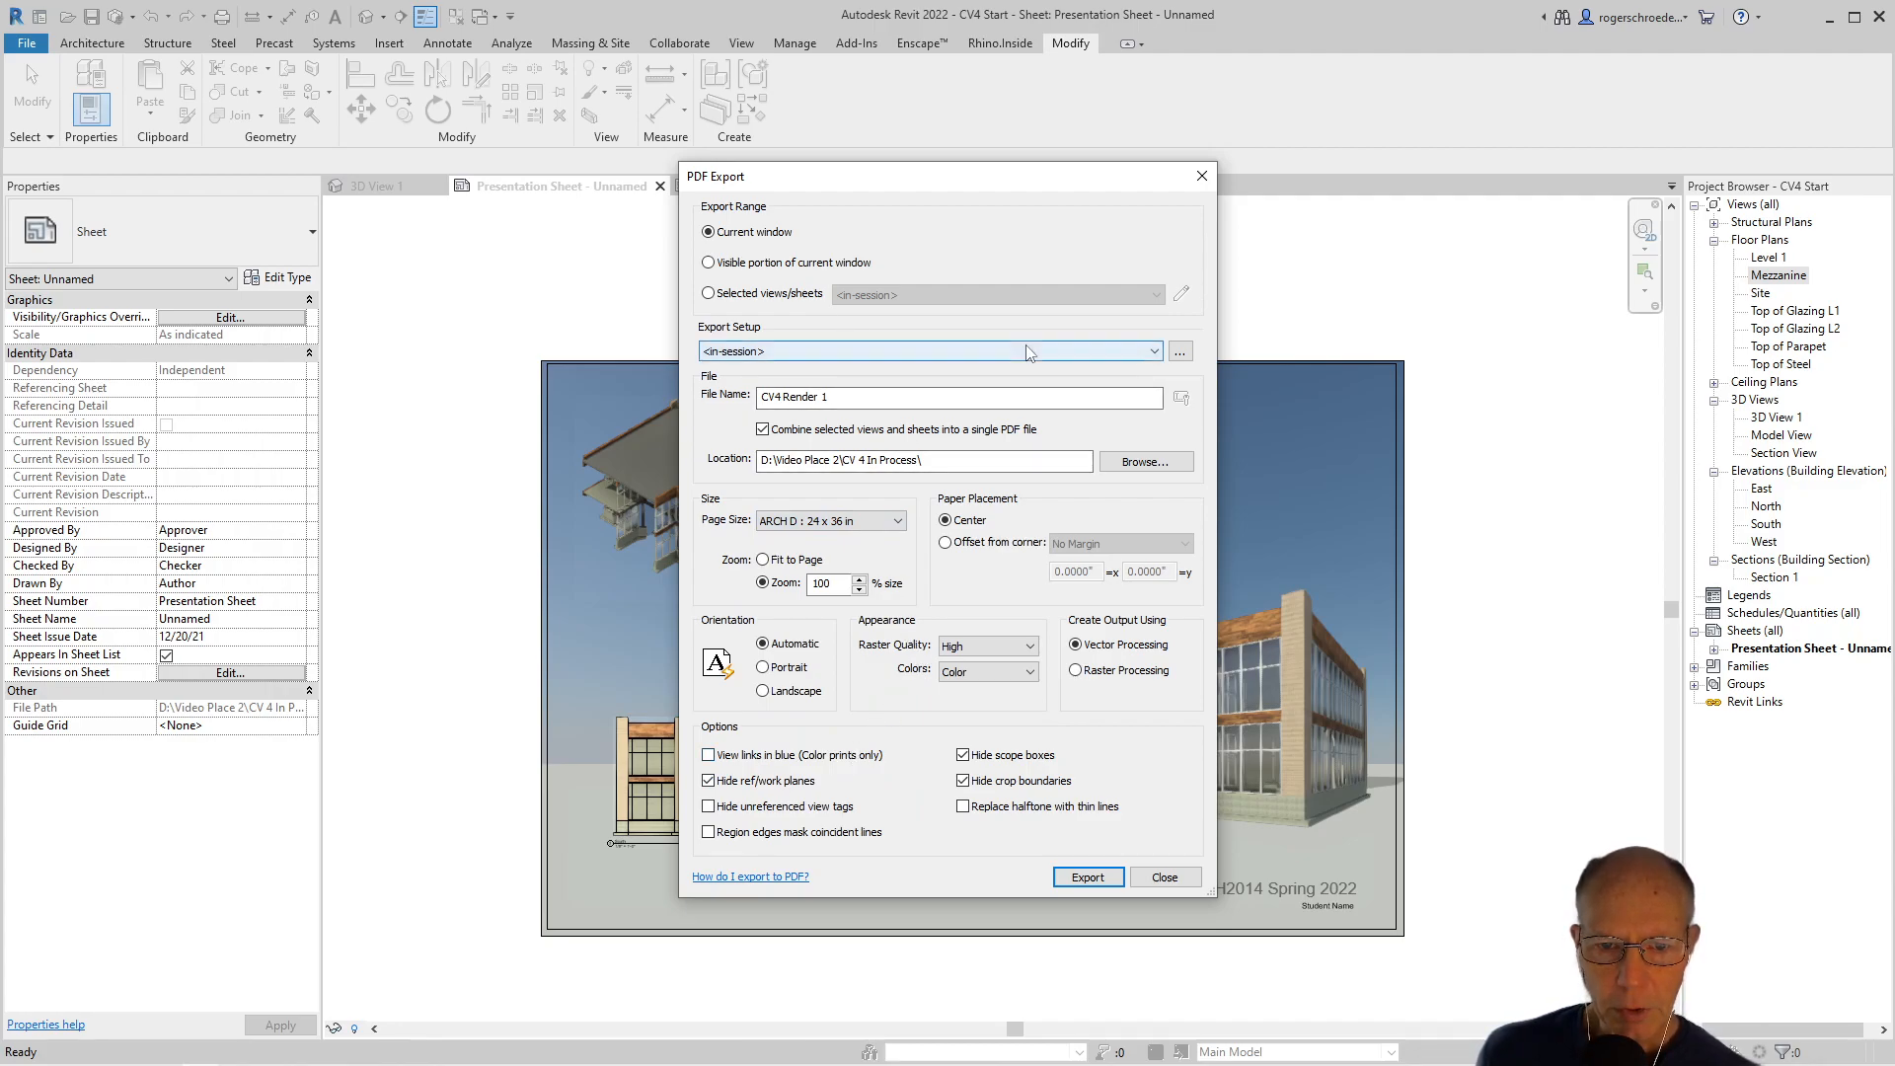
# Set the export range to selected views/sheets and include only Sheet: Presentation Sheet - Unnamed
pyautogui.click(707, 294)
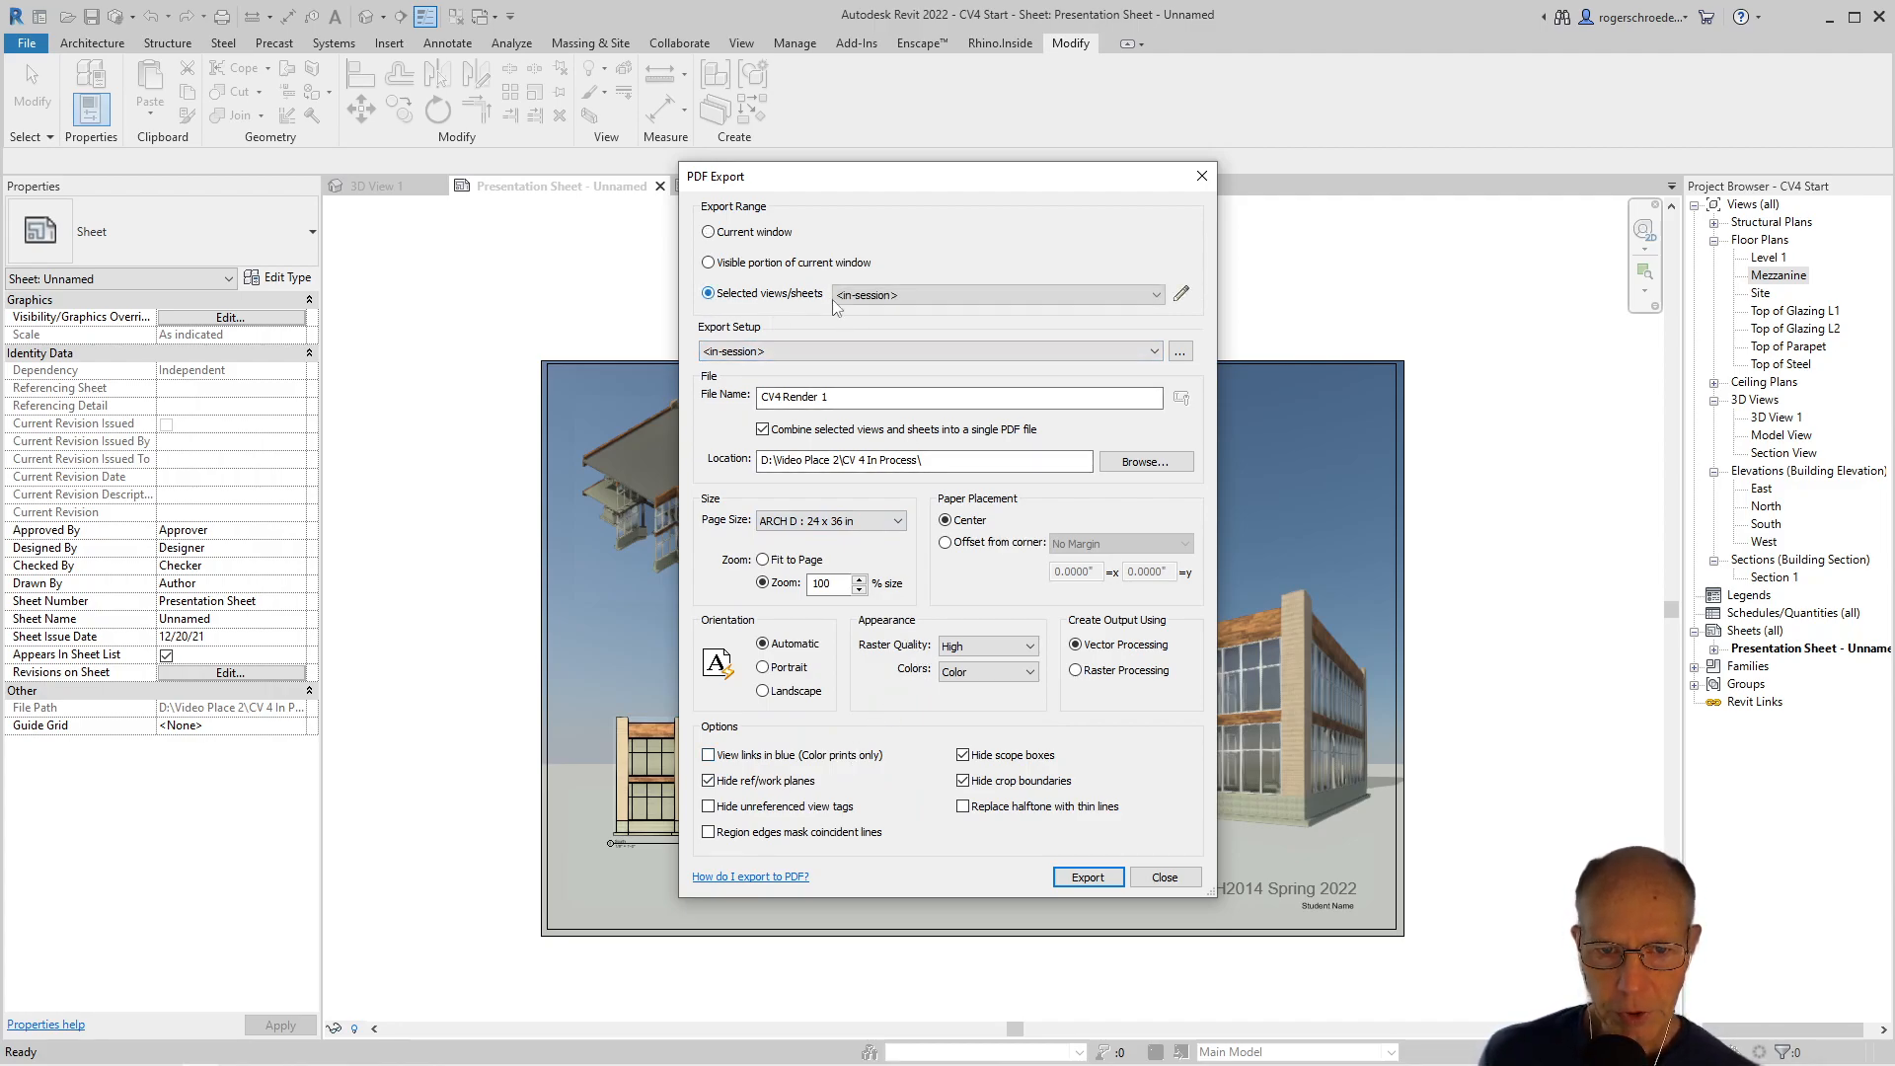
pyautogui.click(1155, 295)
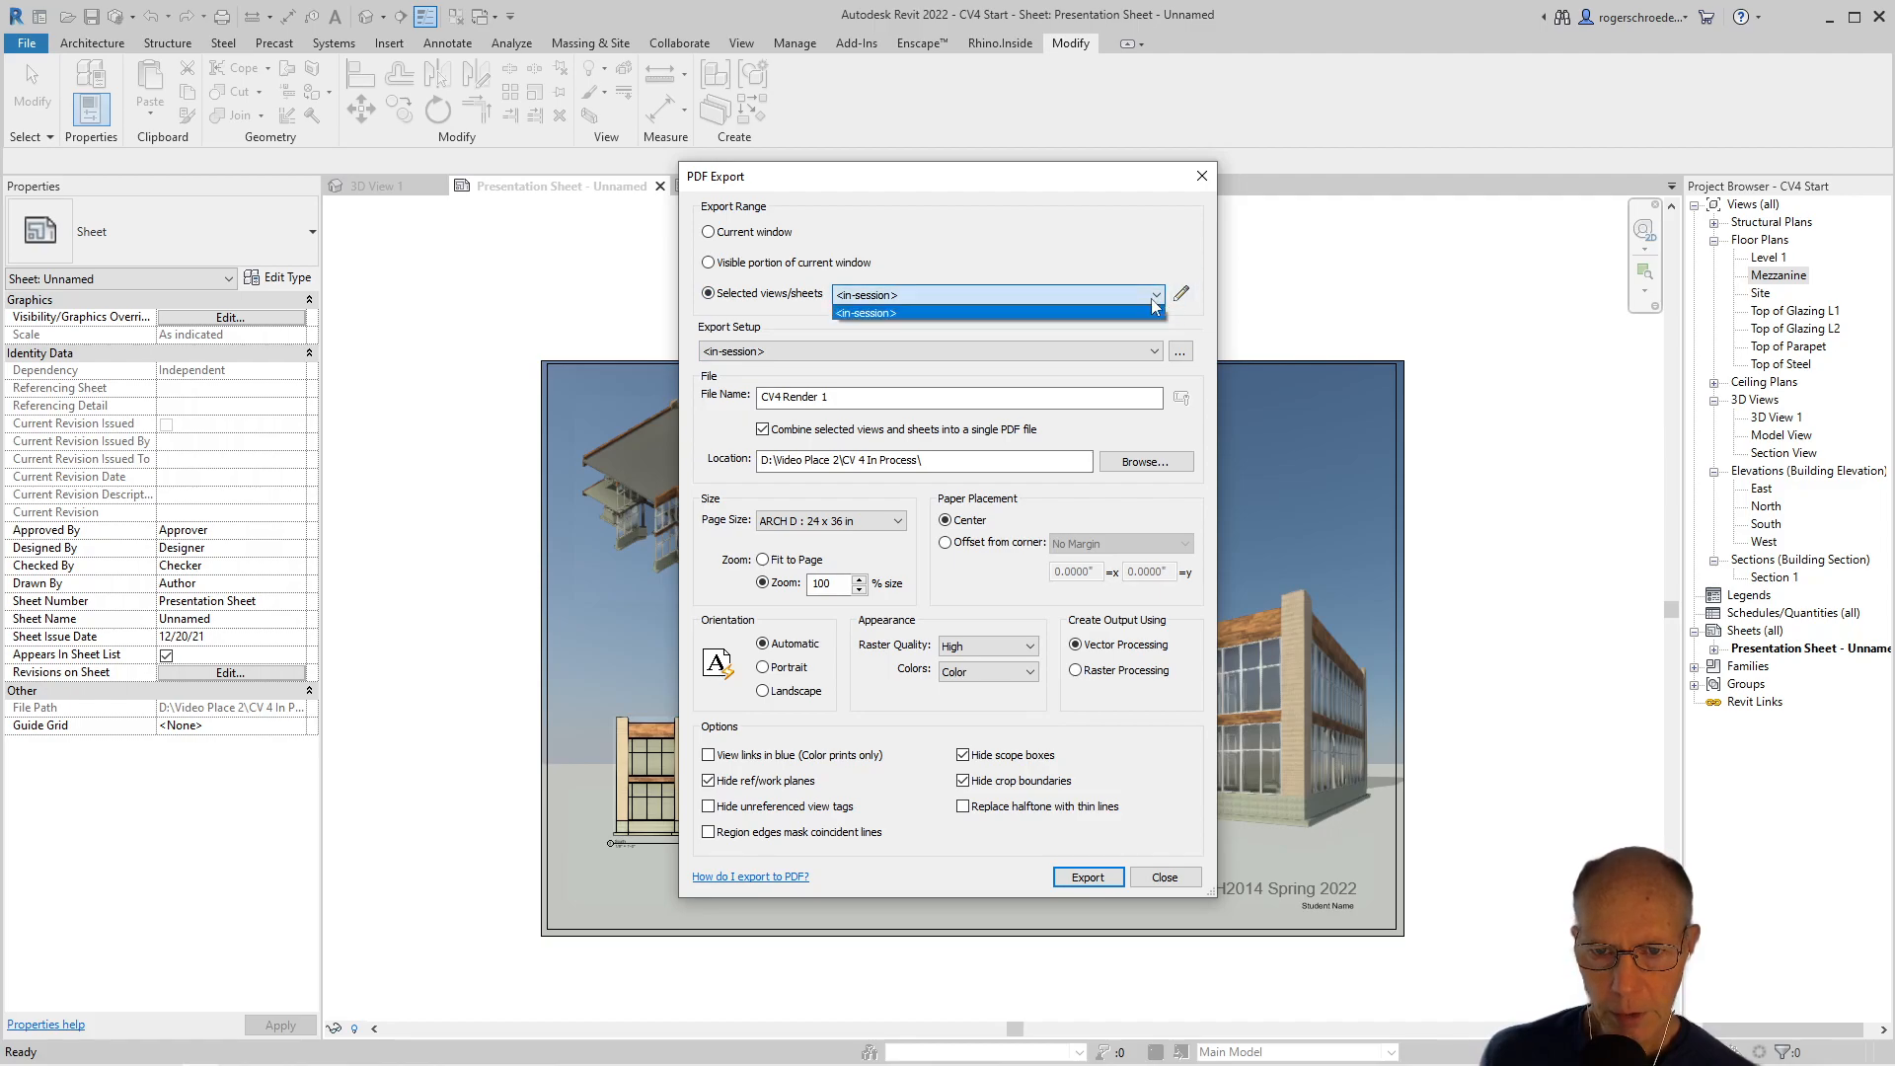
pyautogui.click(1183, 294)
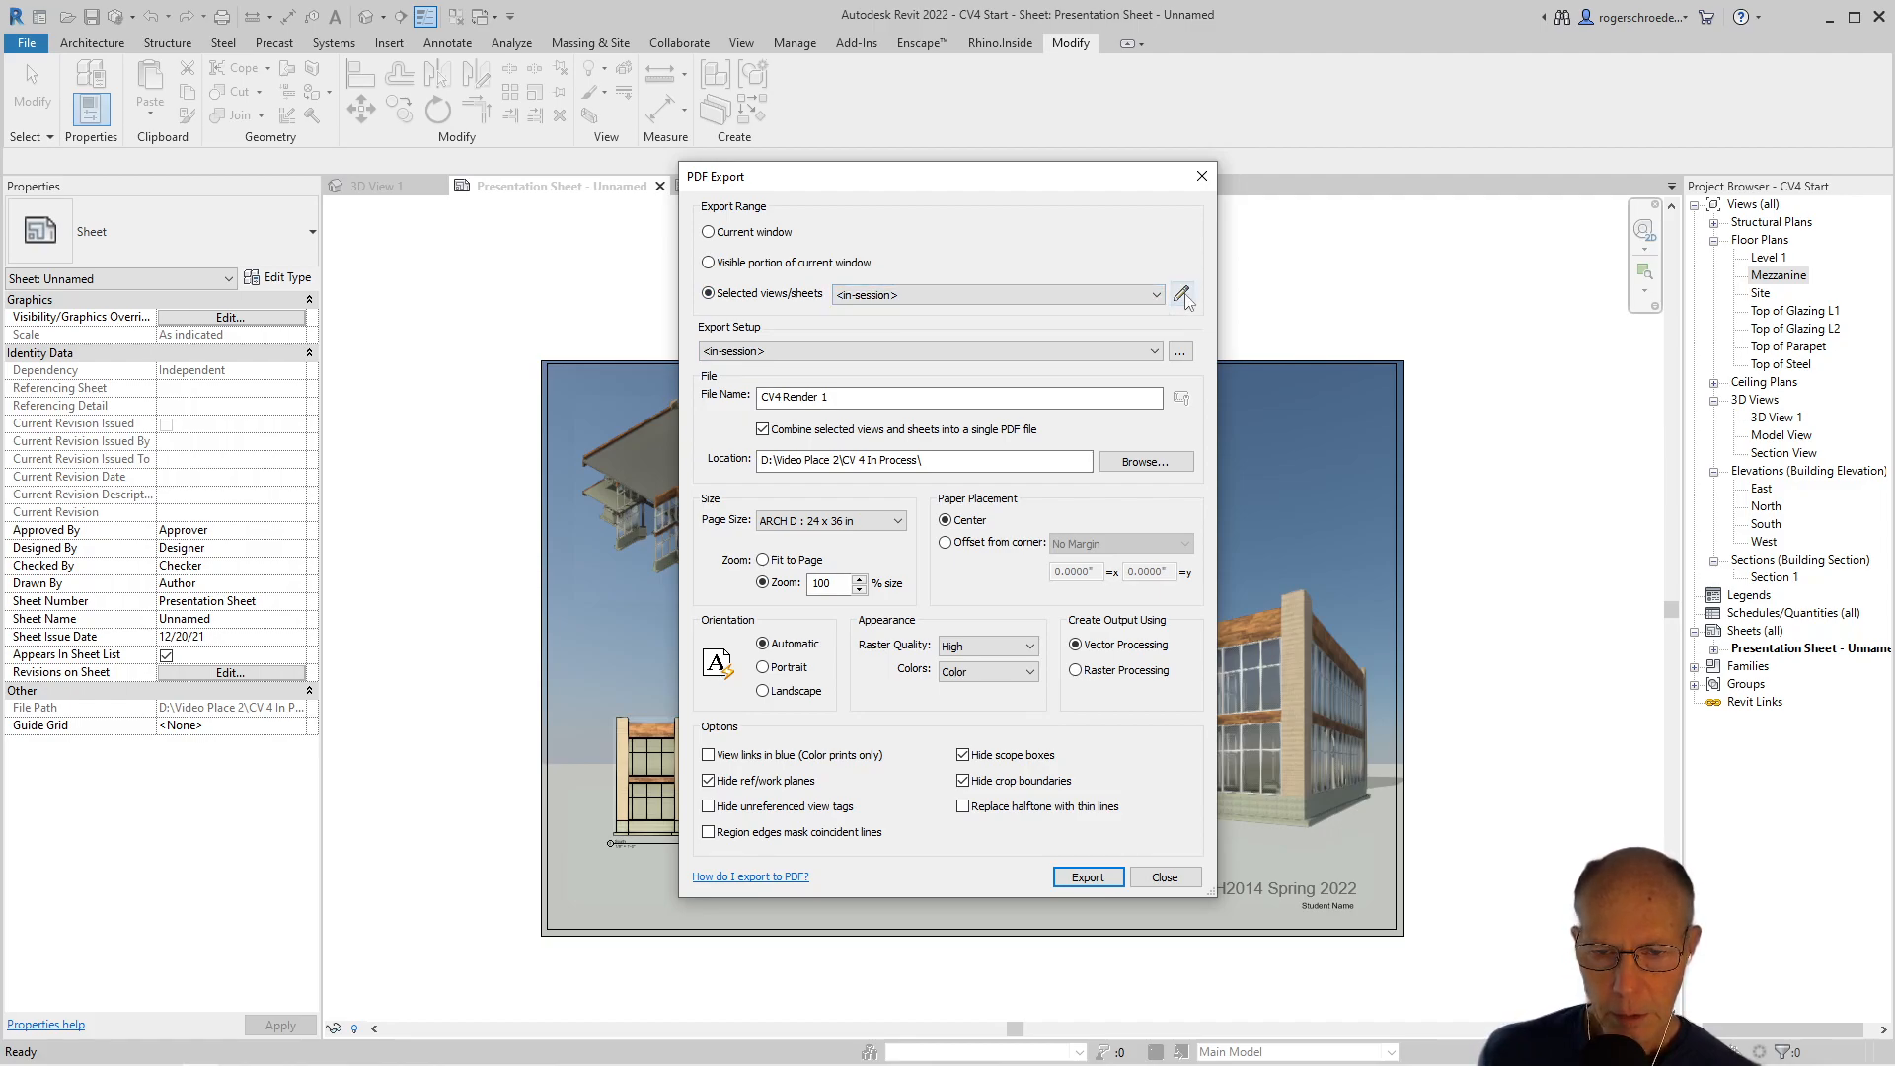
pyautogui.click(1183, 295)
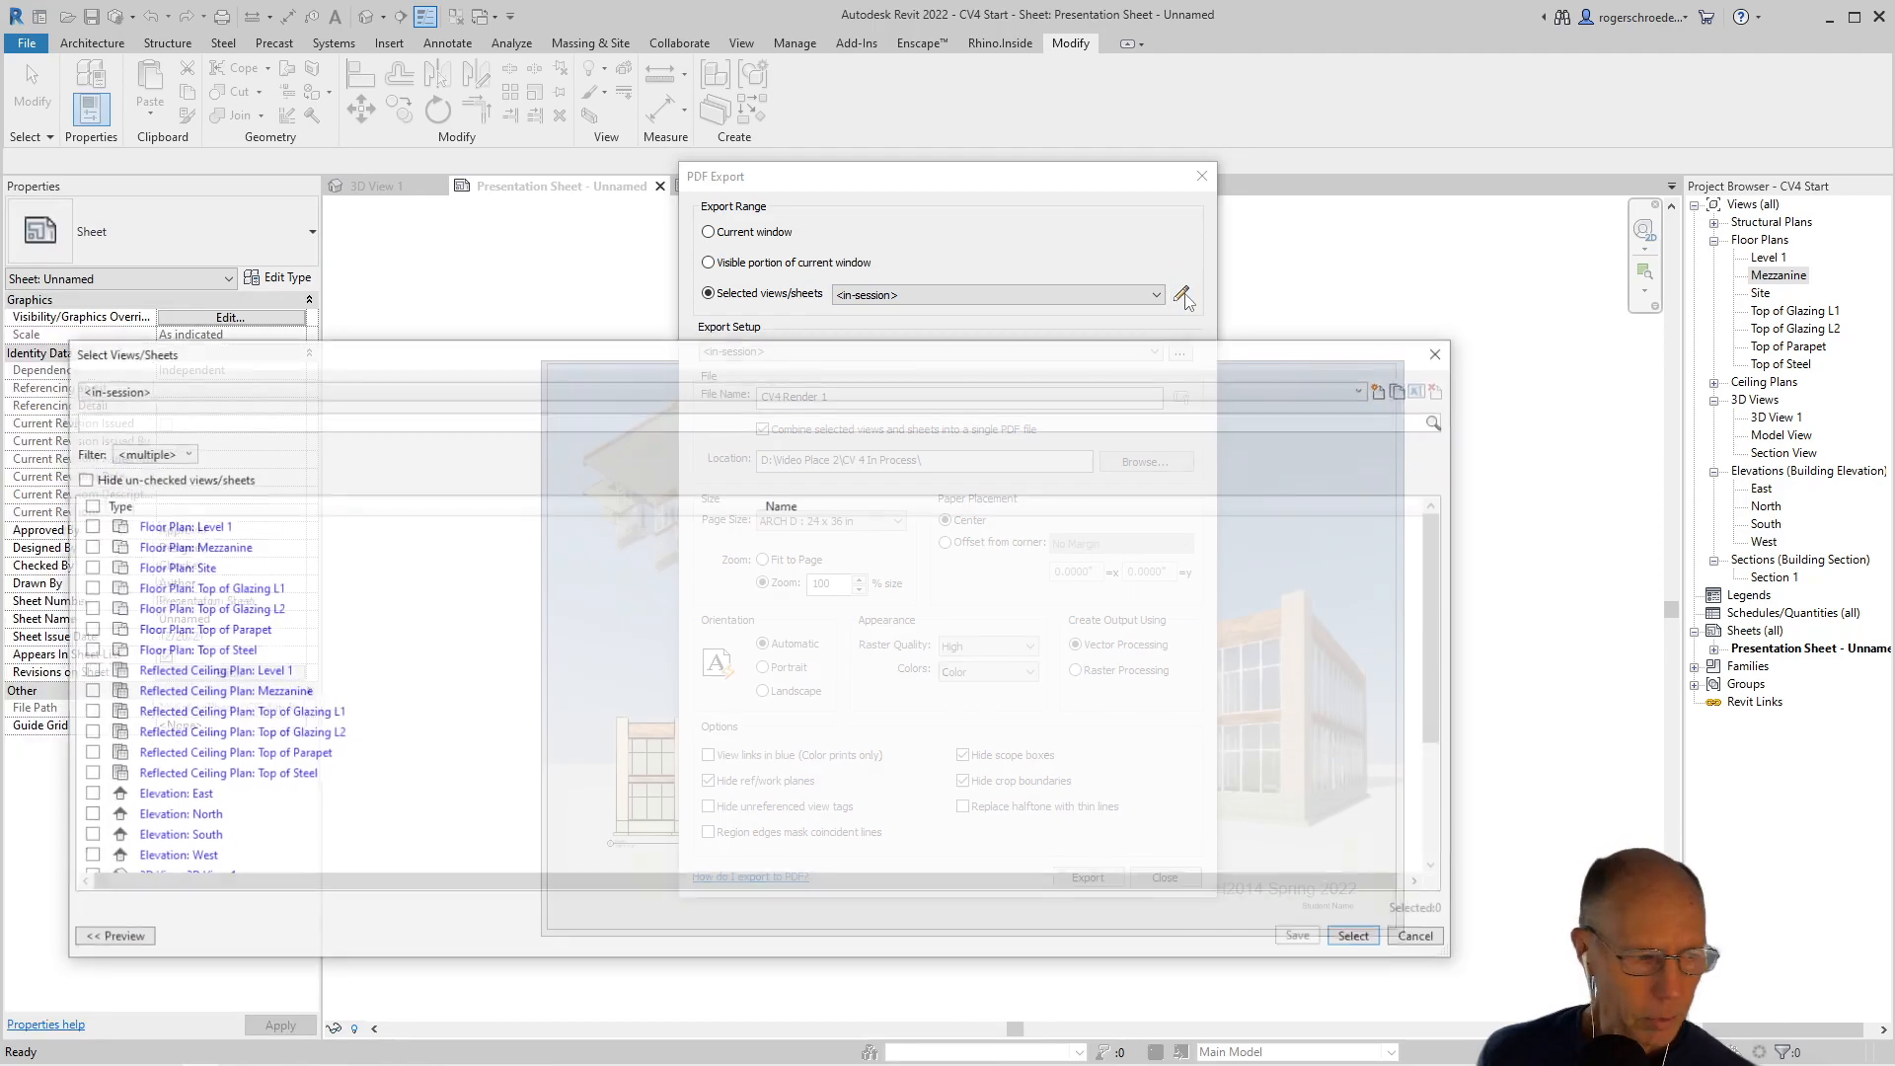
pyautogui.scroll(-3, 351, 686)
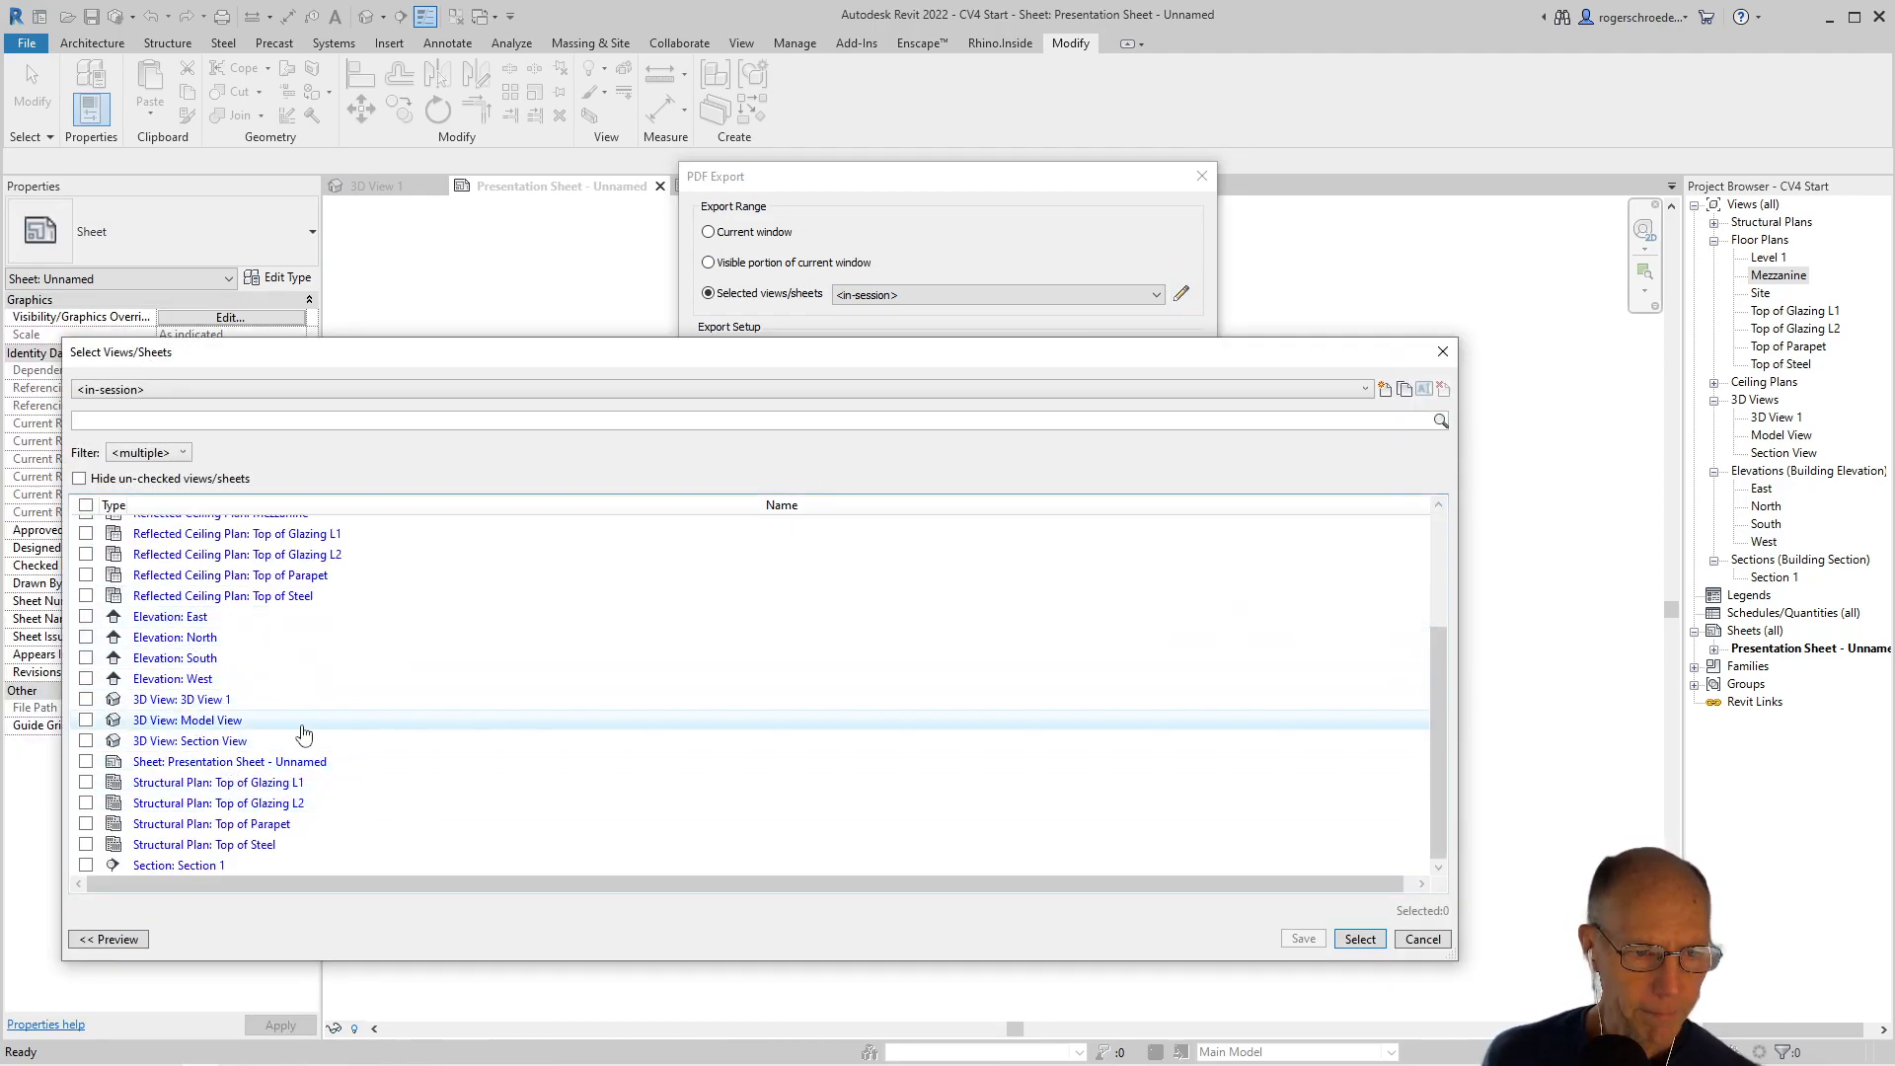
pyautogui.scroll(3, 304, 735)
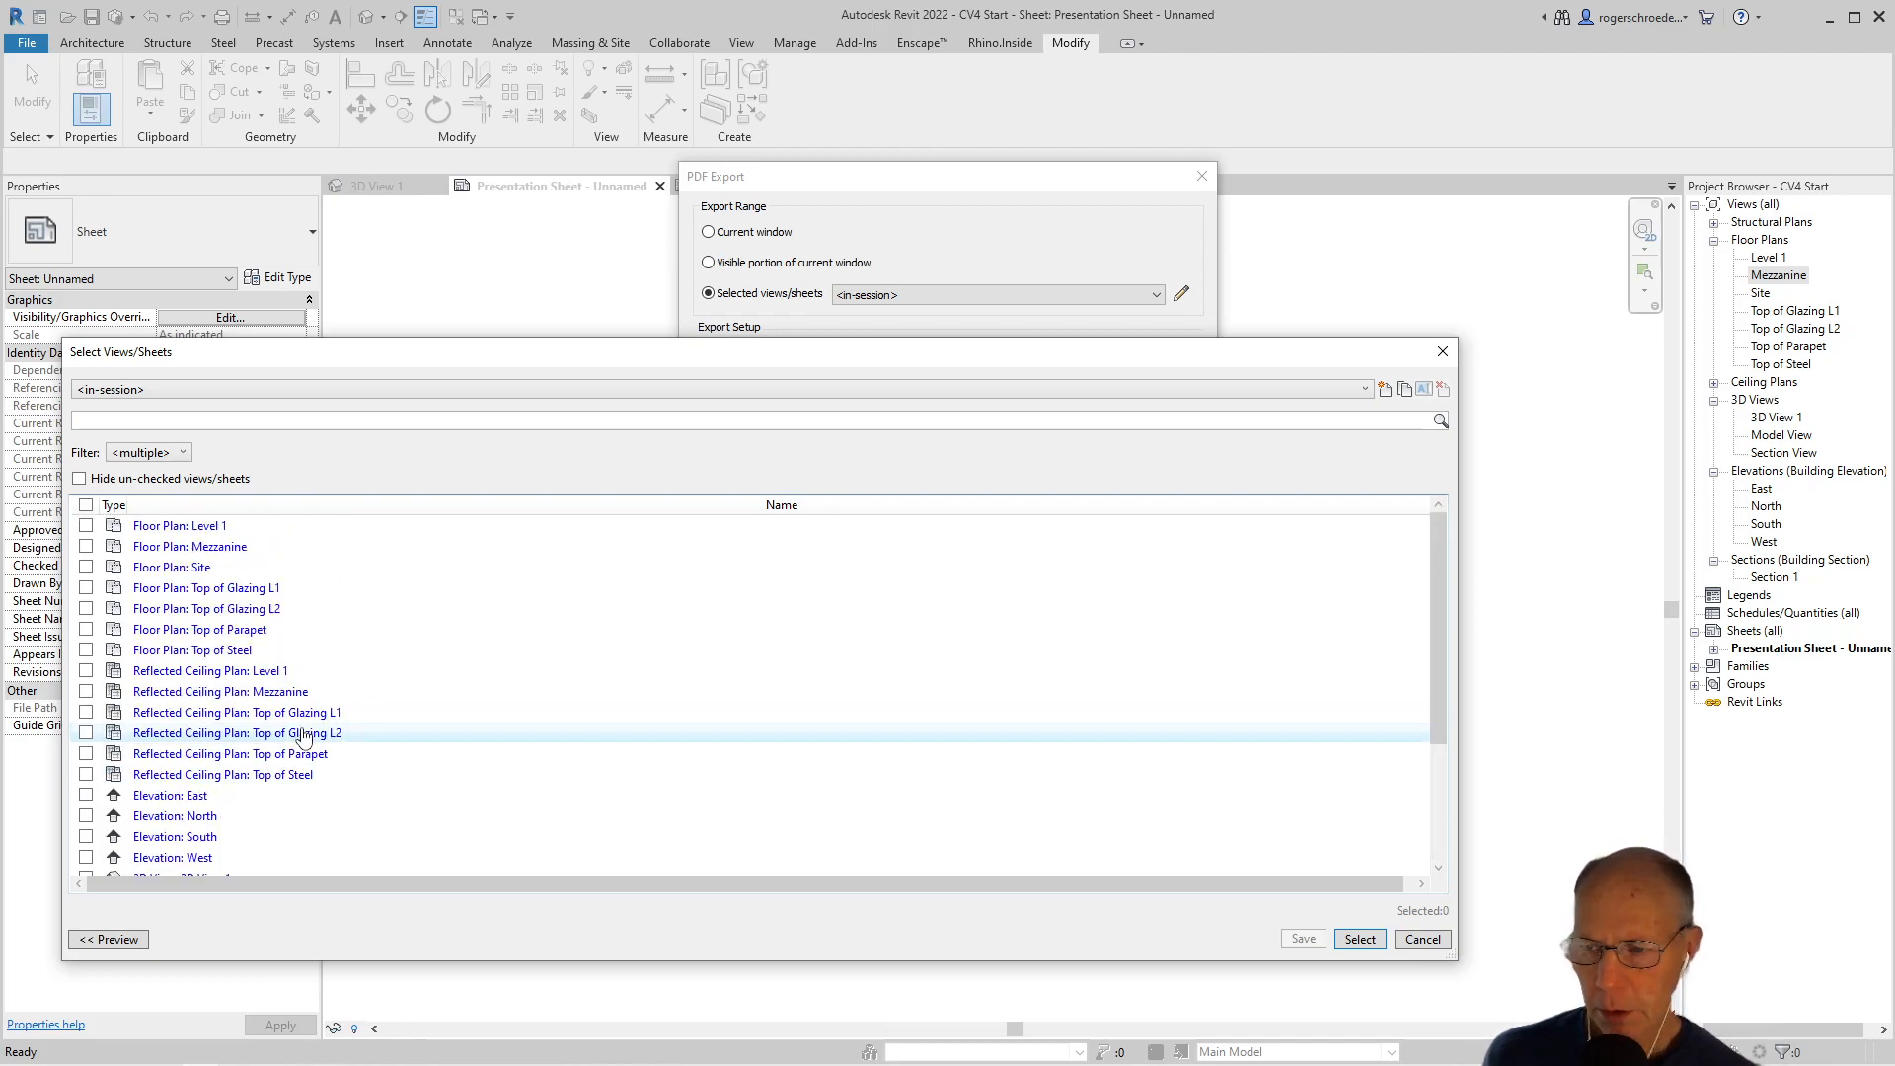
pyautogui.scroll(-3, 304, 736)
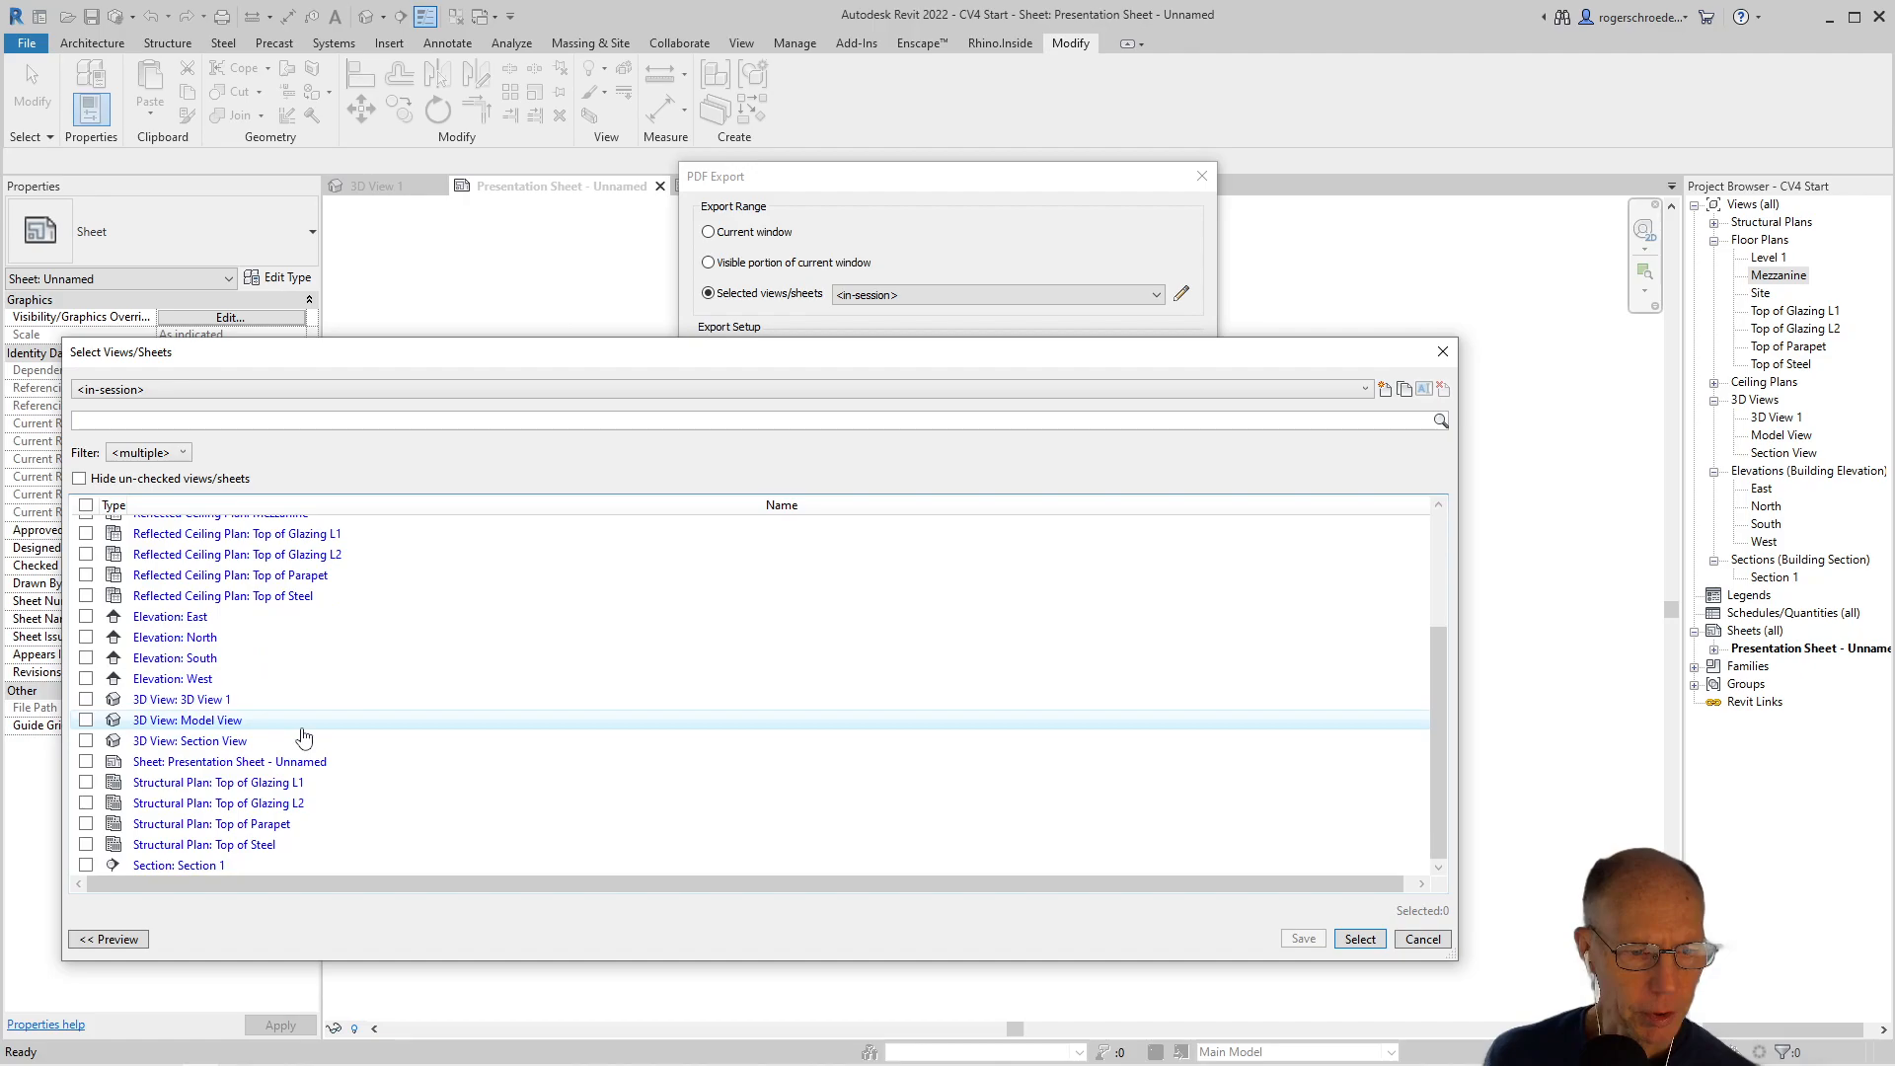
pyautogui.scroll(3, 304, 736)
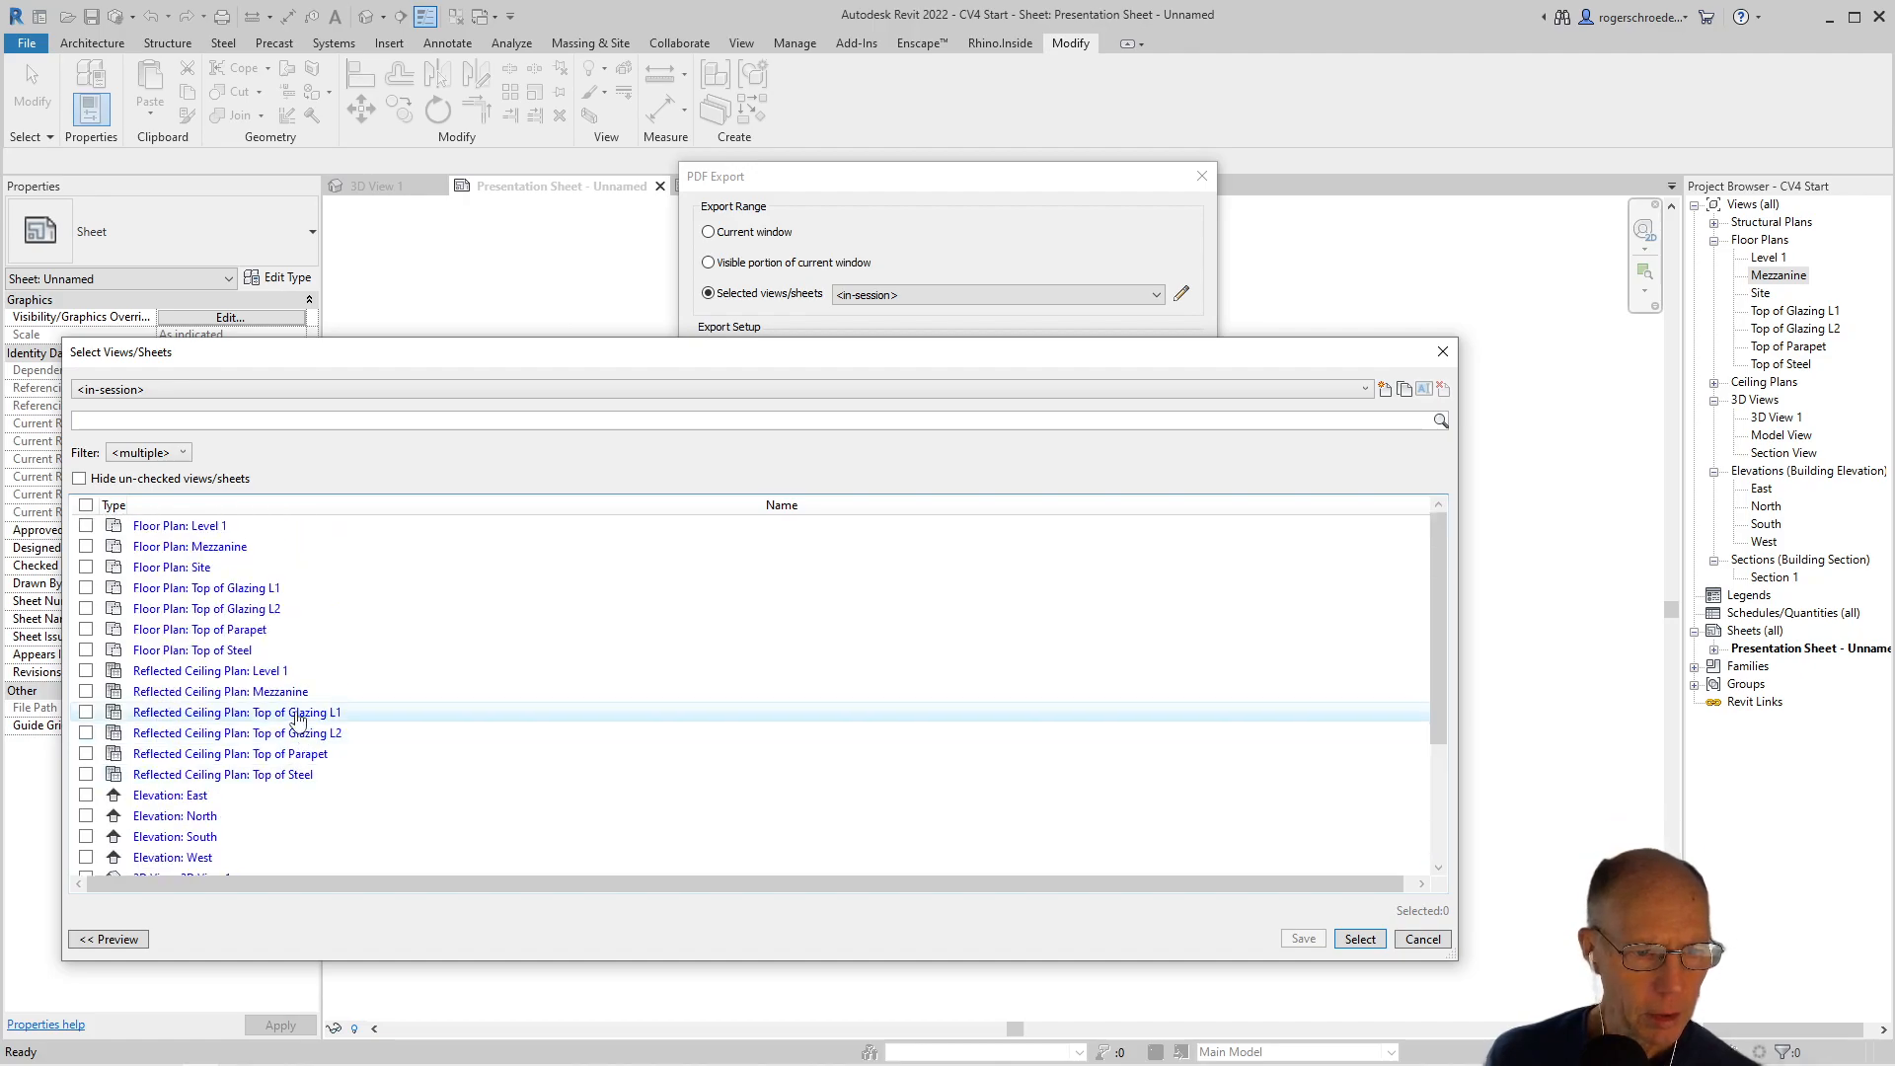
pyautogui.scroll(-2, 306, 736)
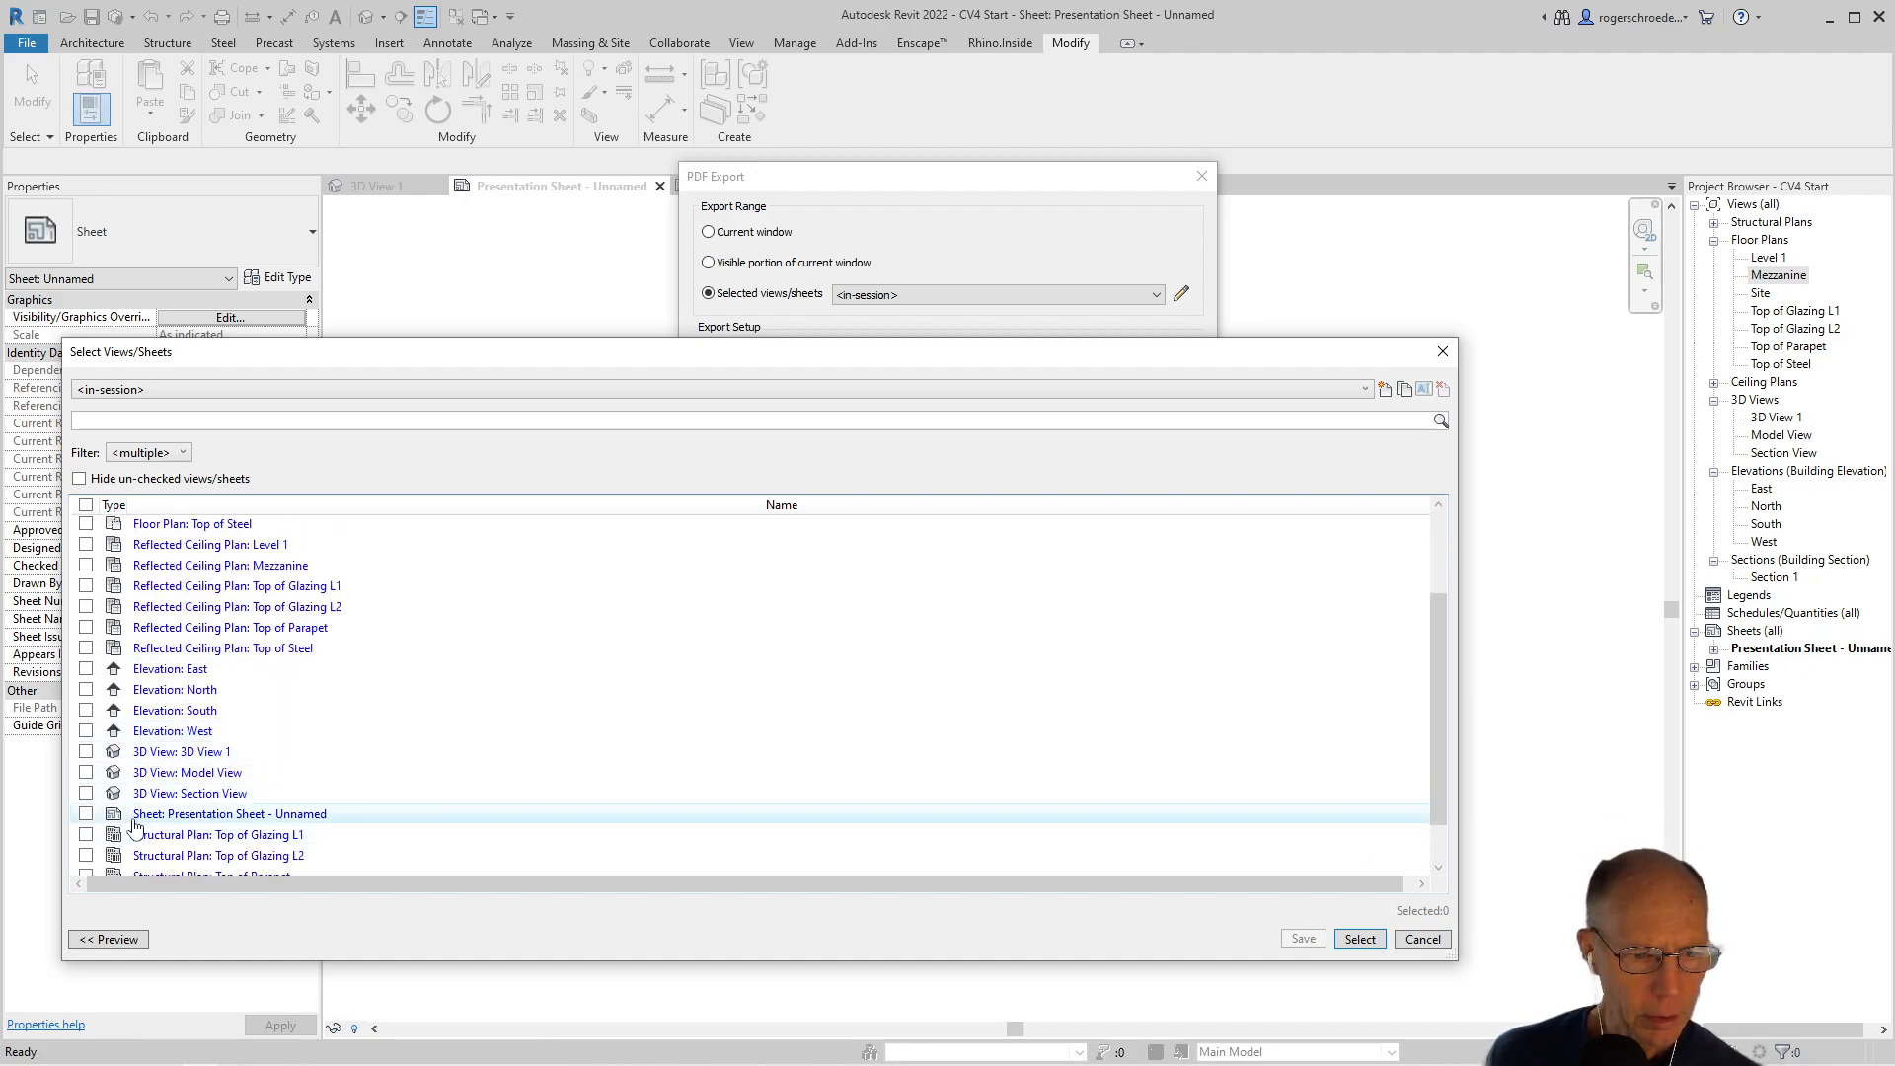
pyautogui.click(86, 815)
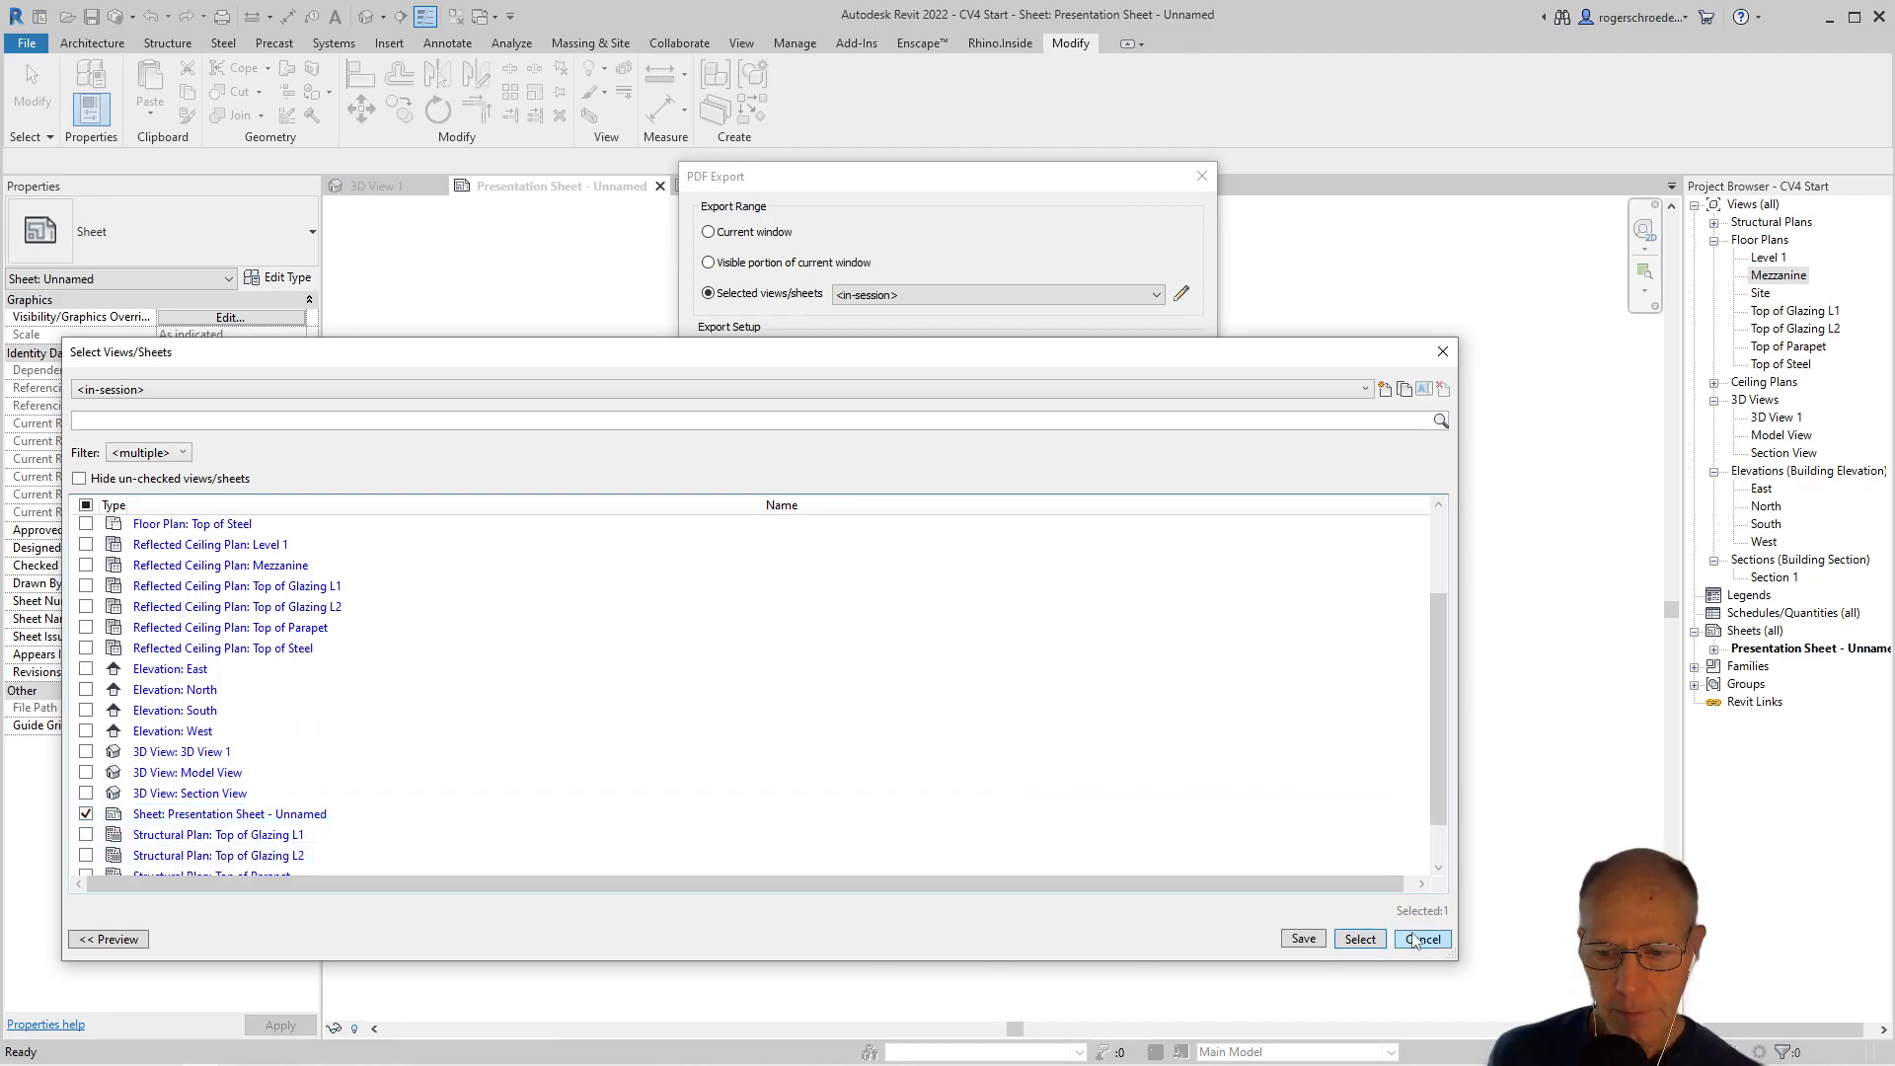
# Save the sheet selection and export the PDF without saving the settings for future sessions
pyautogui.click(1301, 941)
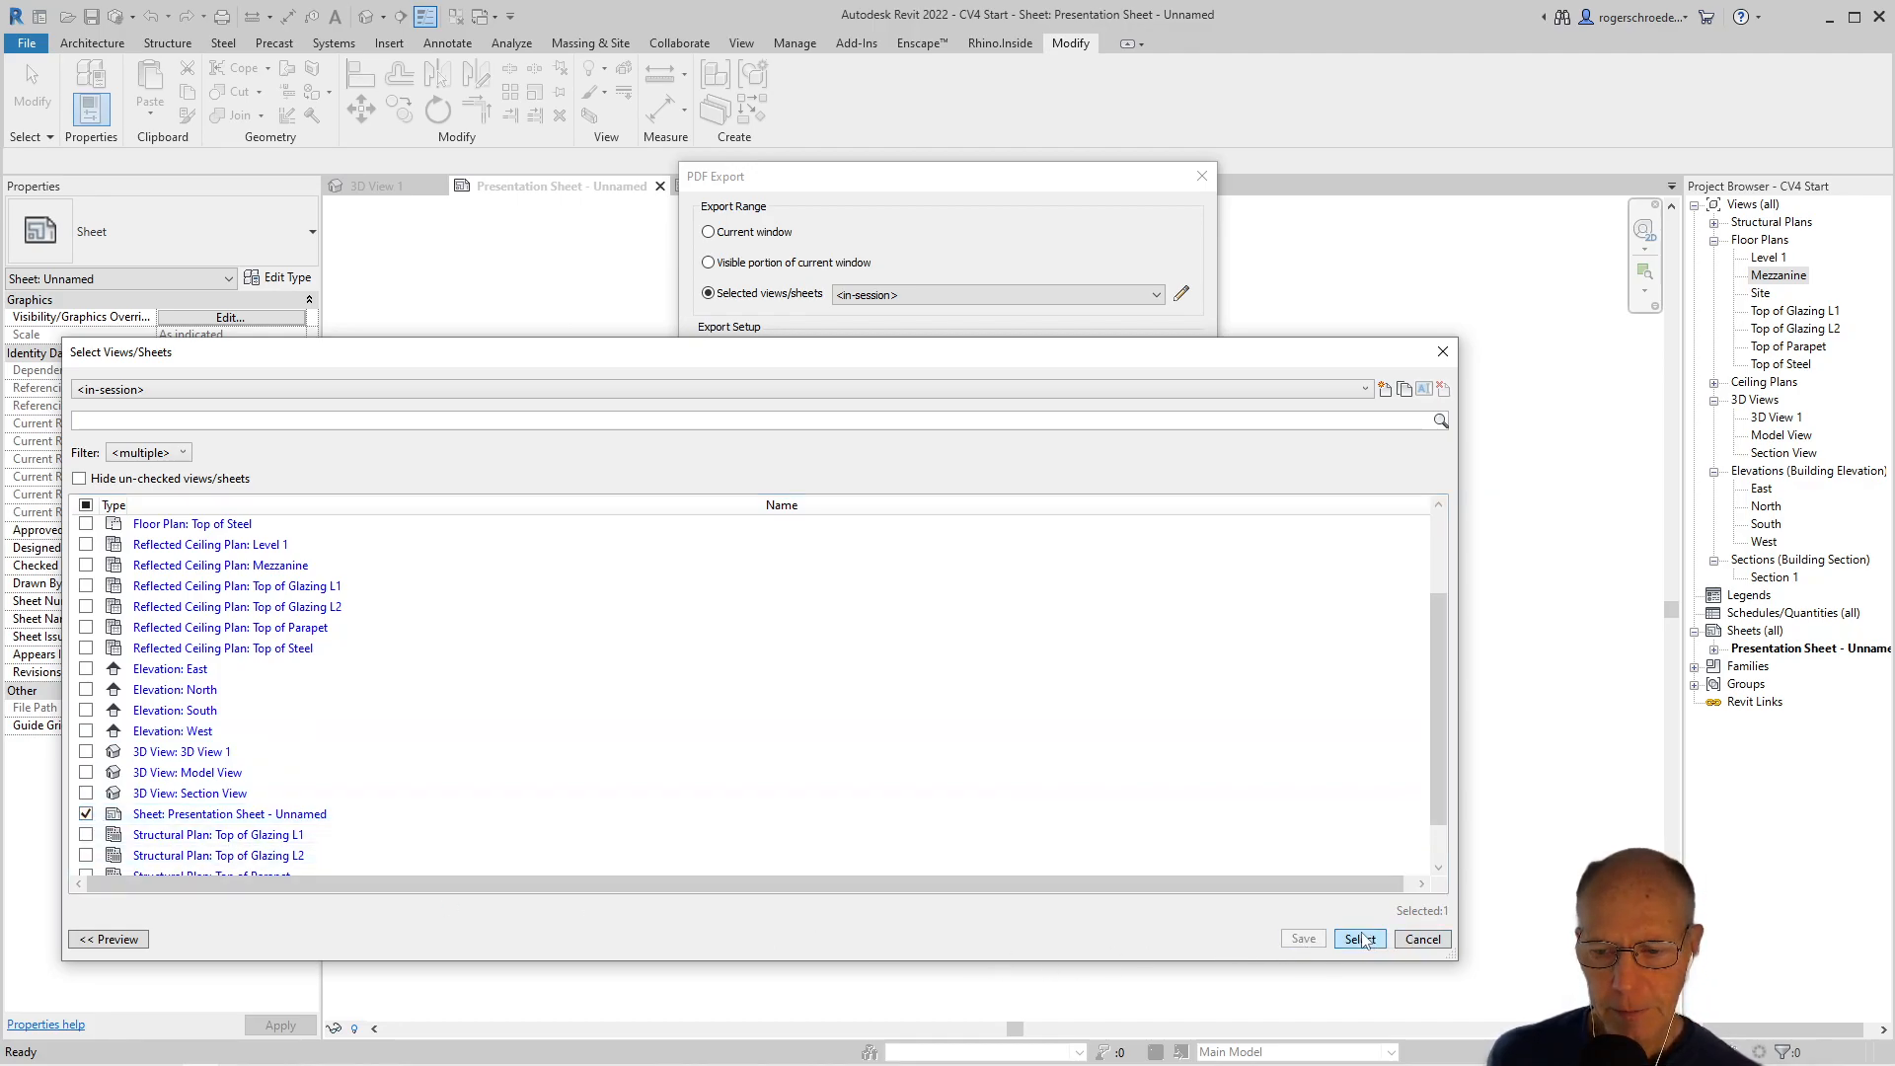
pyautogui.click(1442, 351)
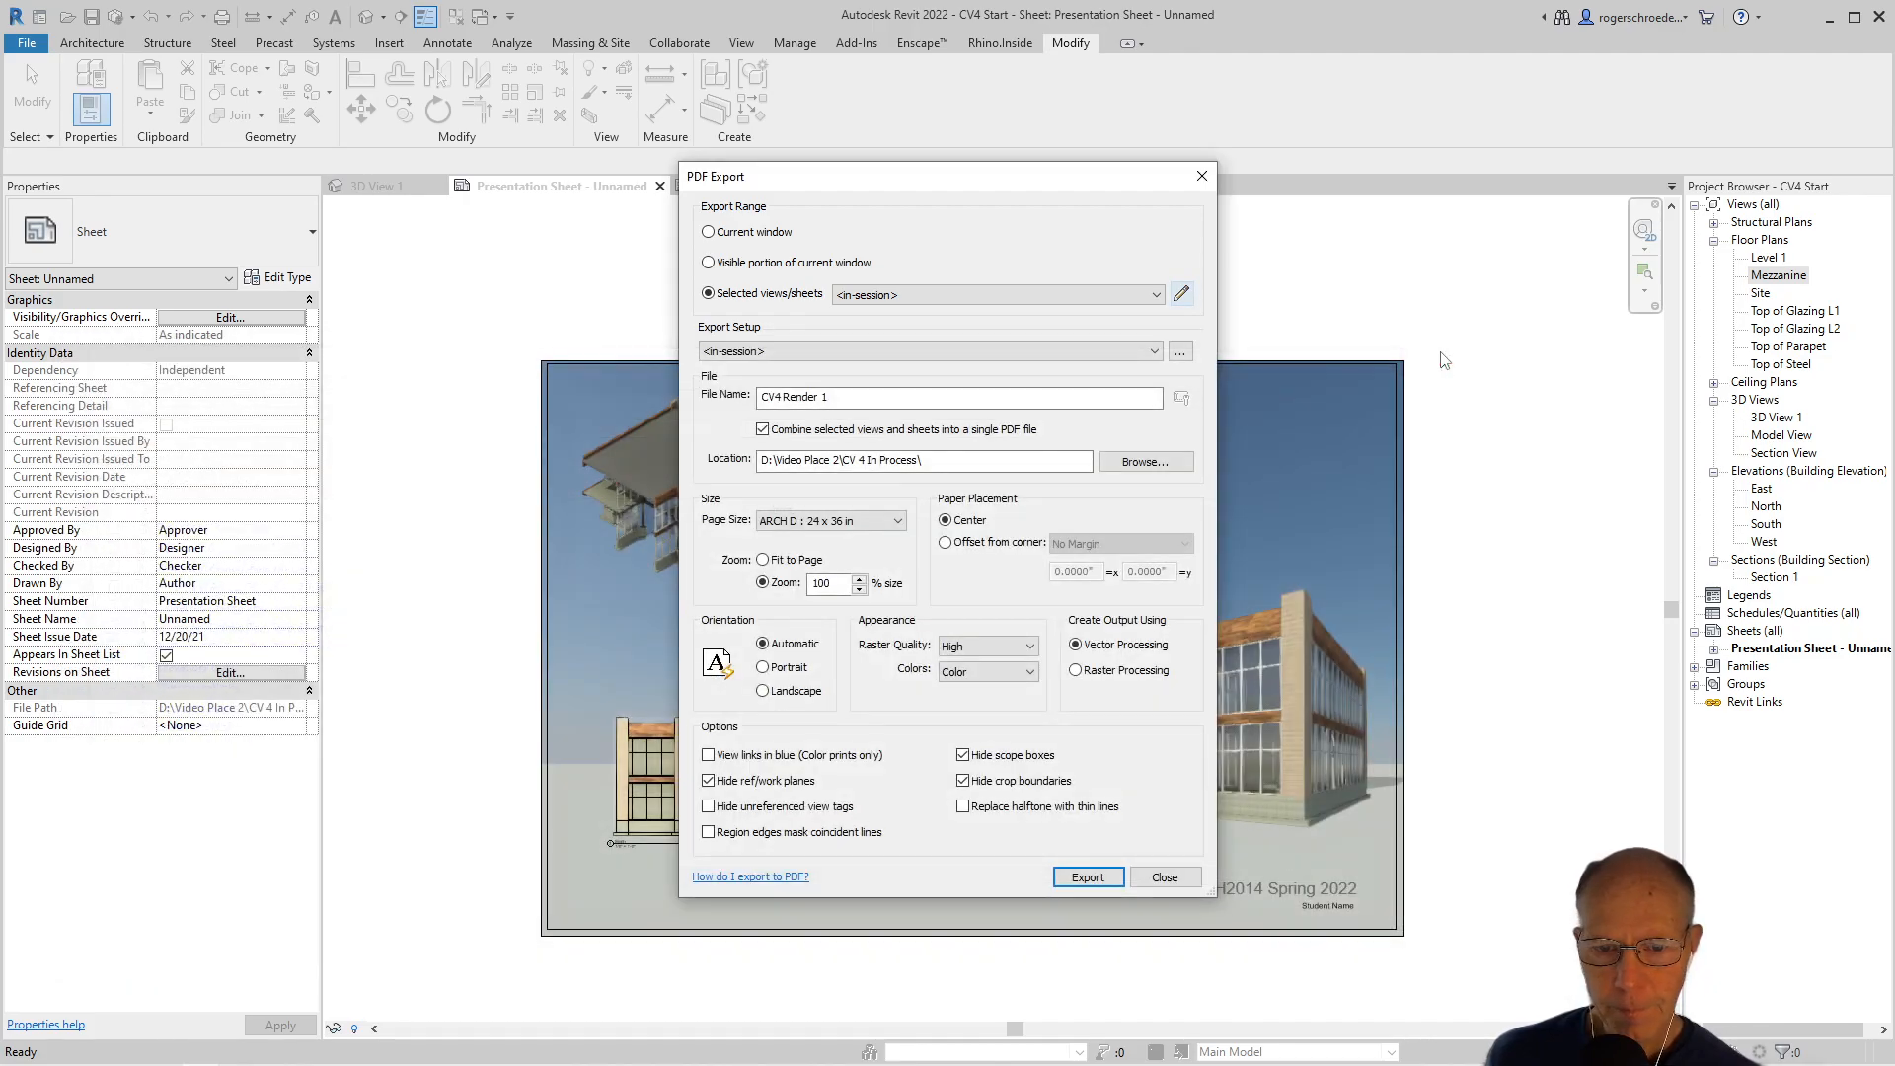
pyautogui.click(1073, 883)
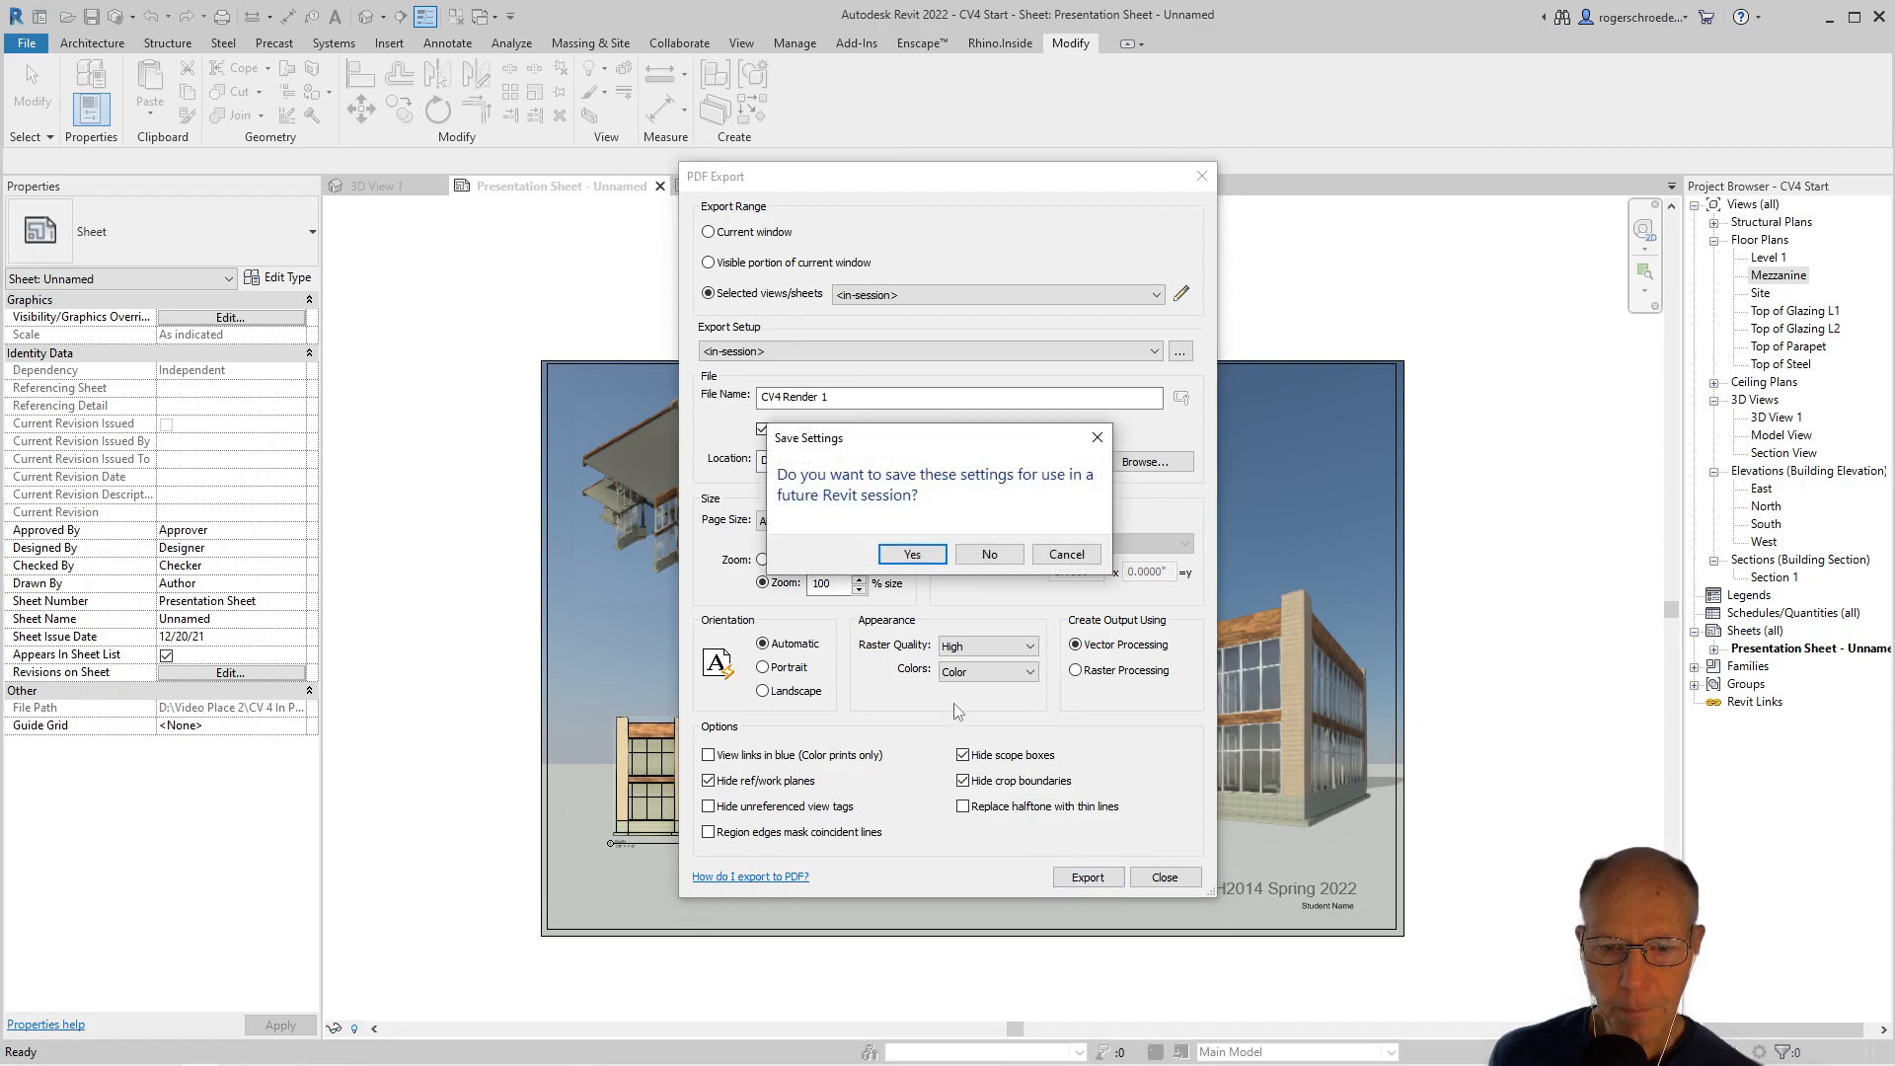
pyautogui.click(974, 553)
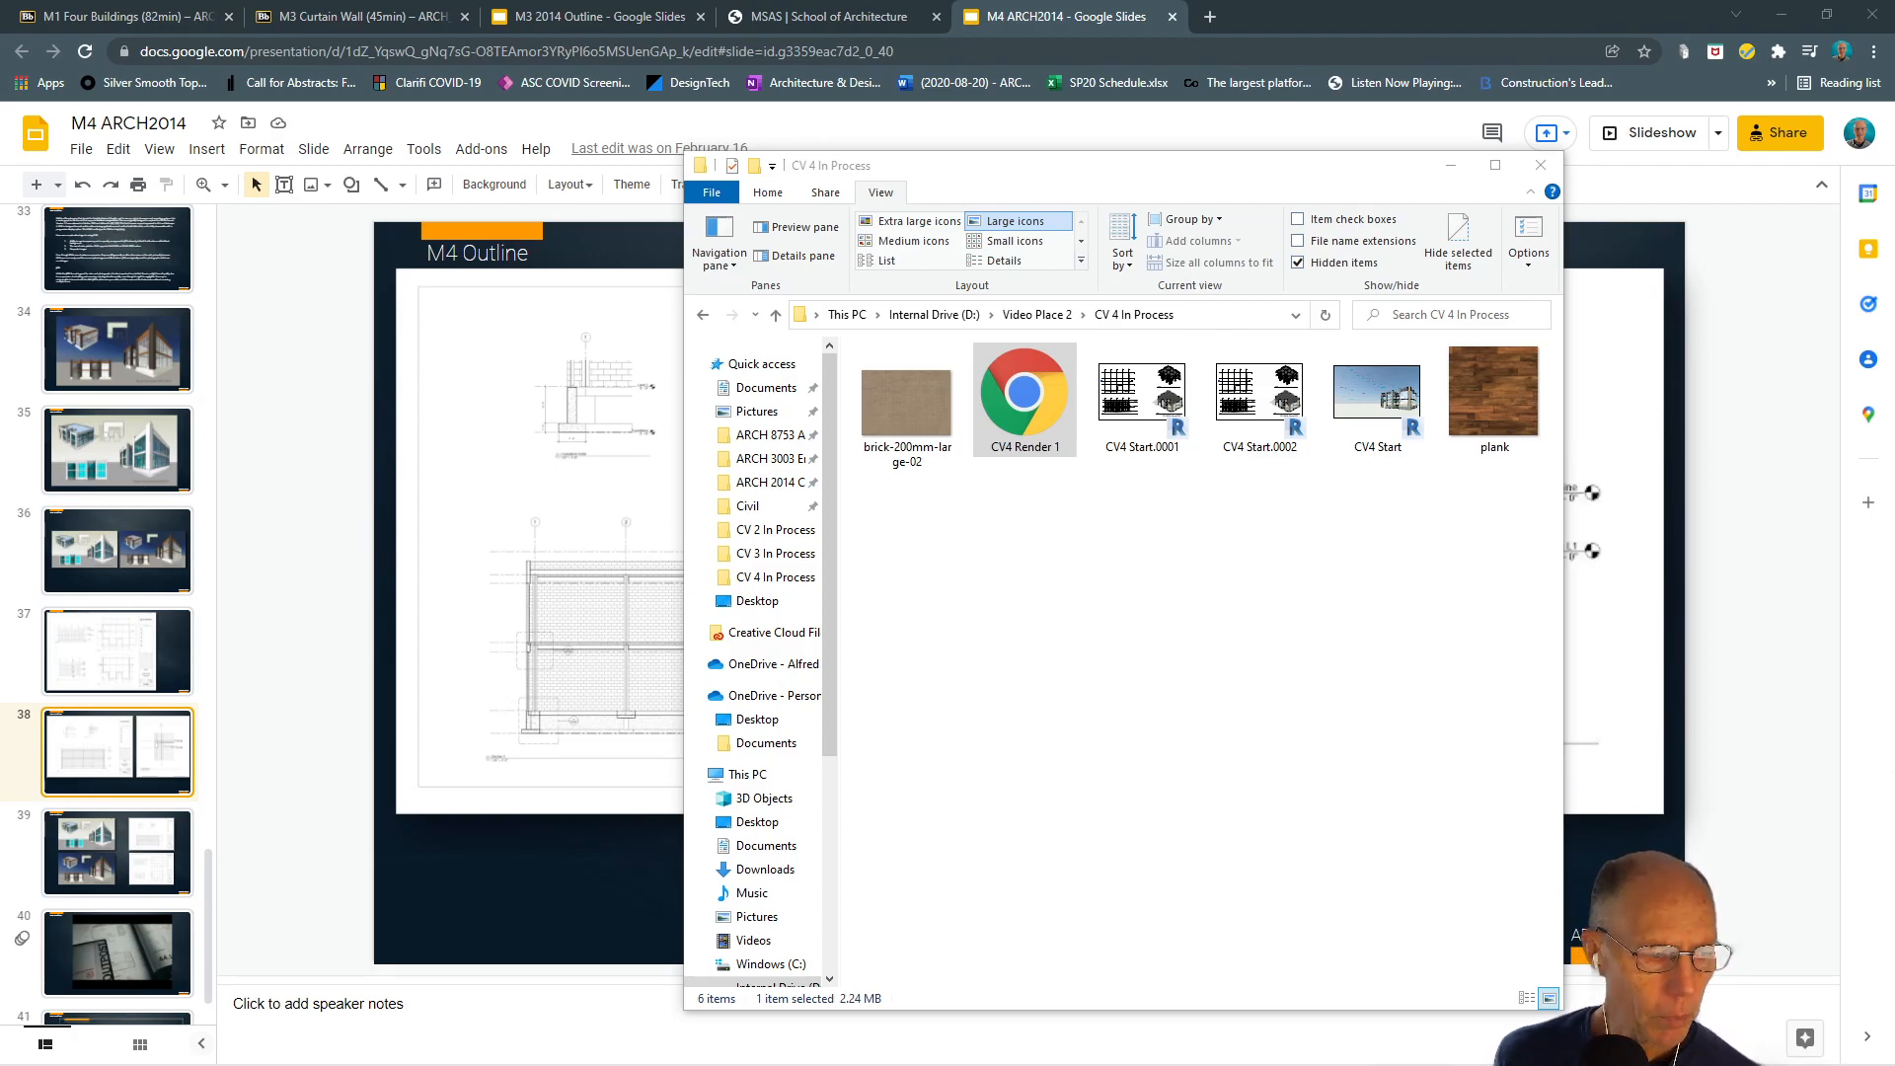
# Switch to File Explorer, open CV4 Render 1 from the CV 4 In Process folder, and fit the whole page in the viewer
pyautogui.doubleClick(1038, 412)
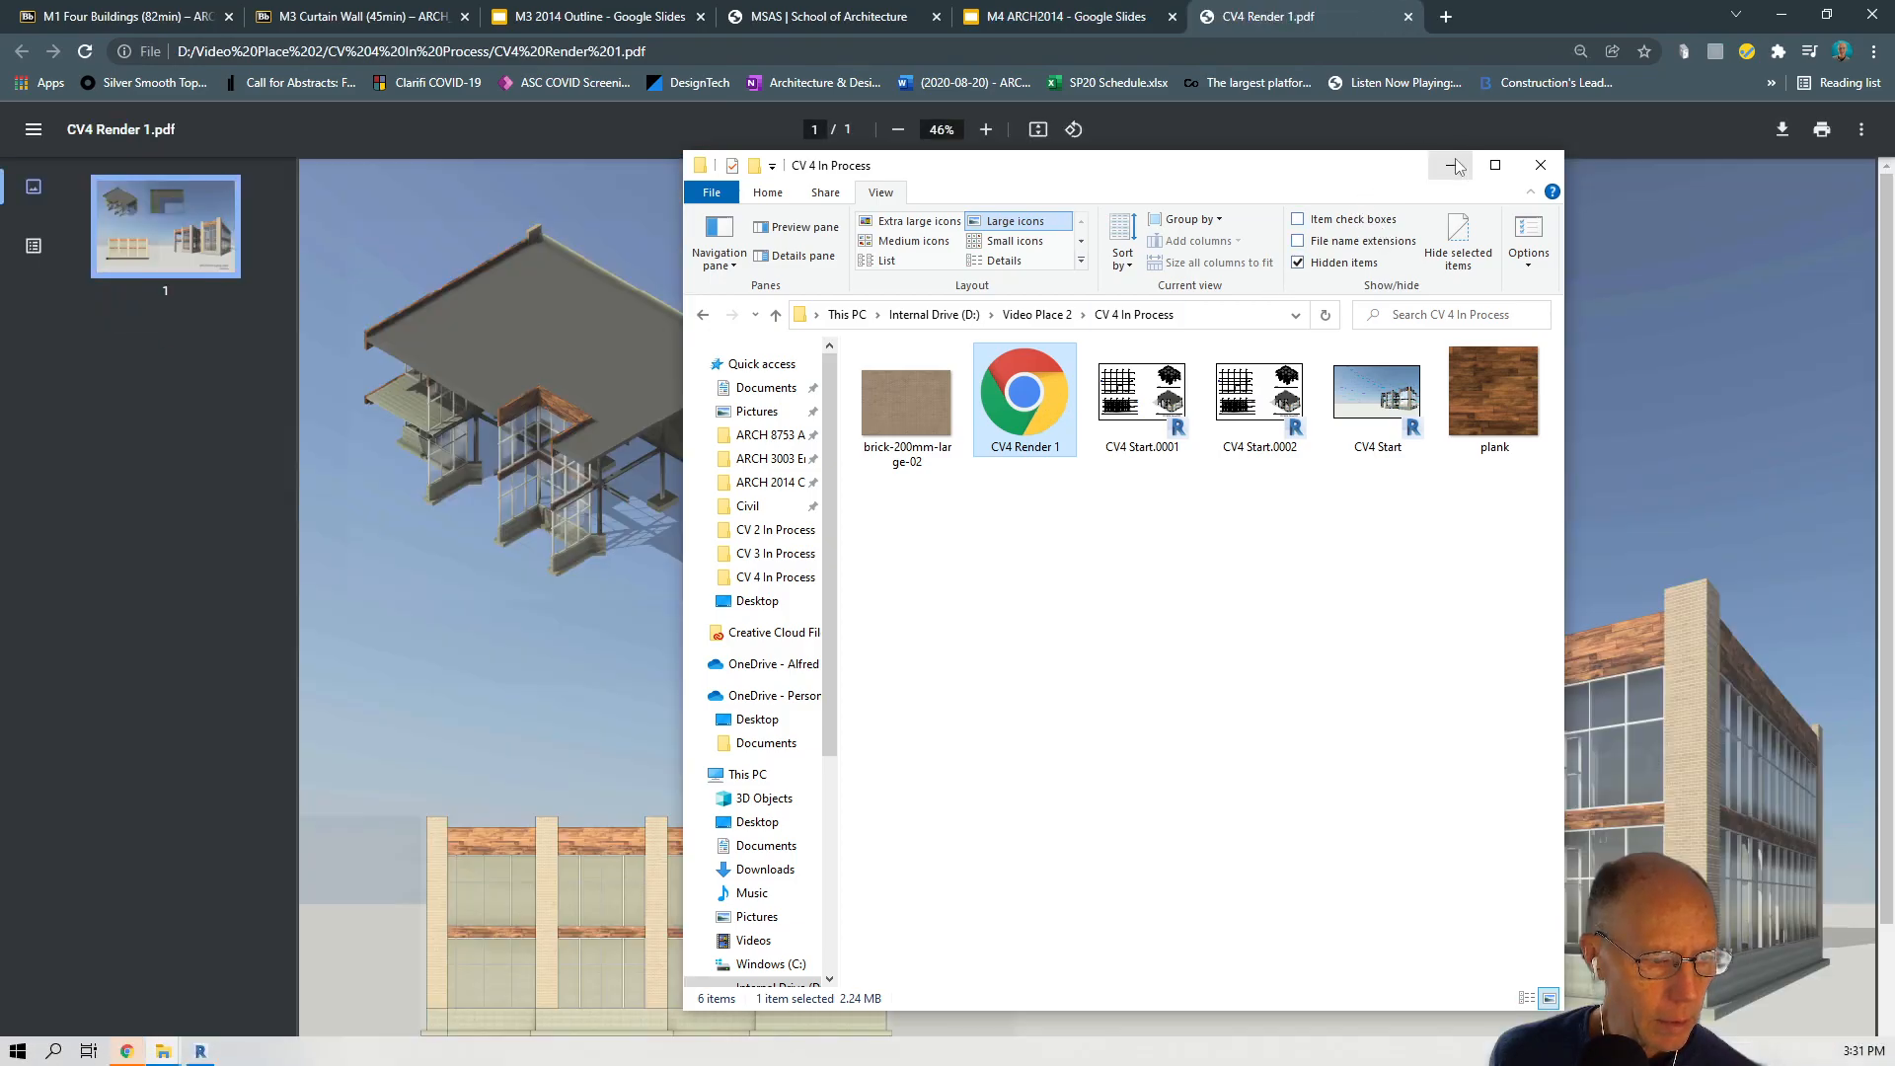
pyautogui.click(1450, 167)
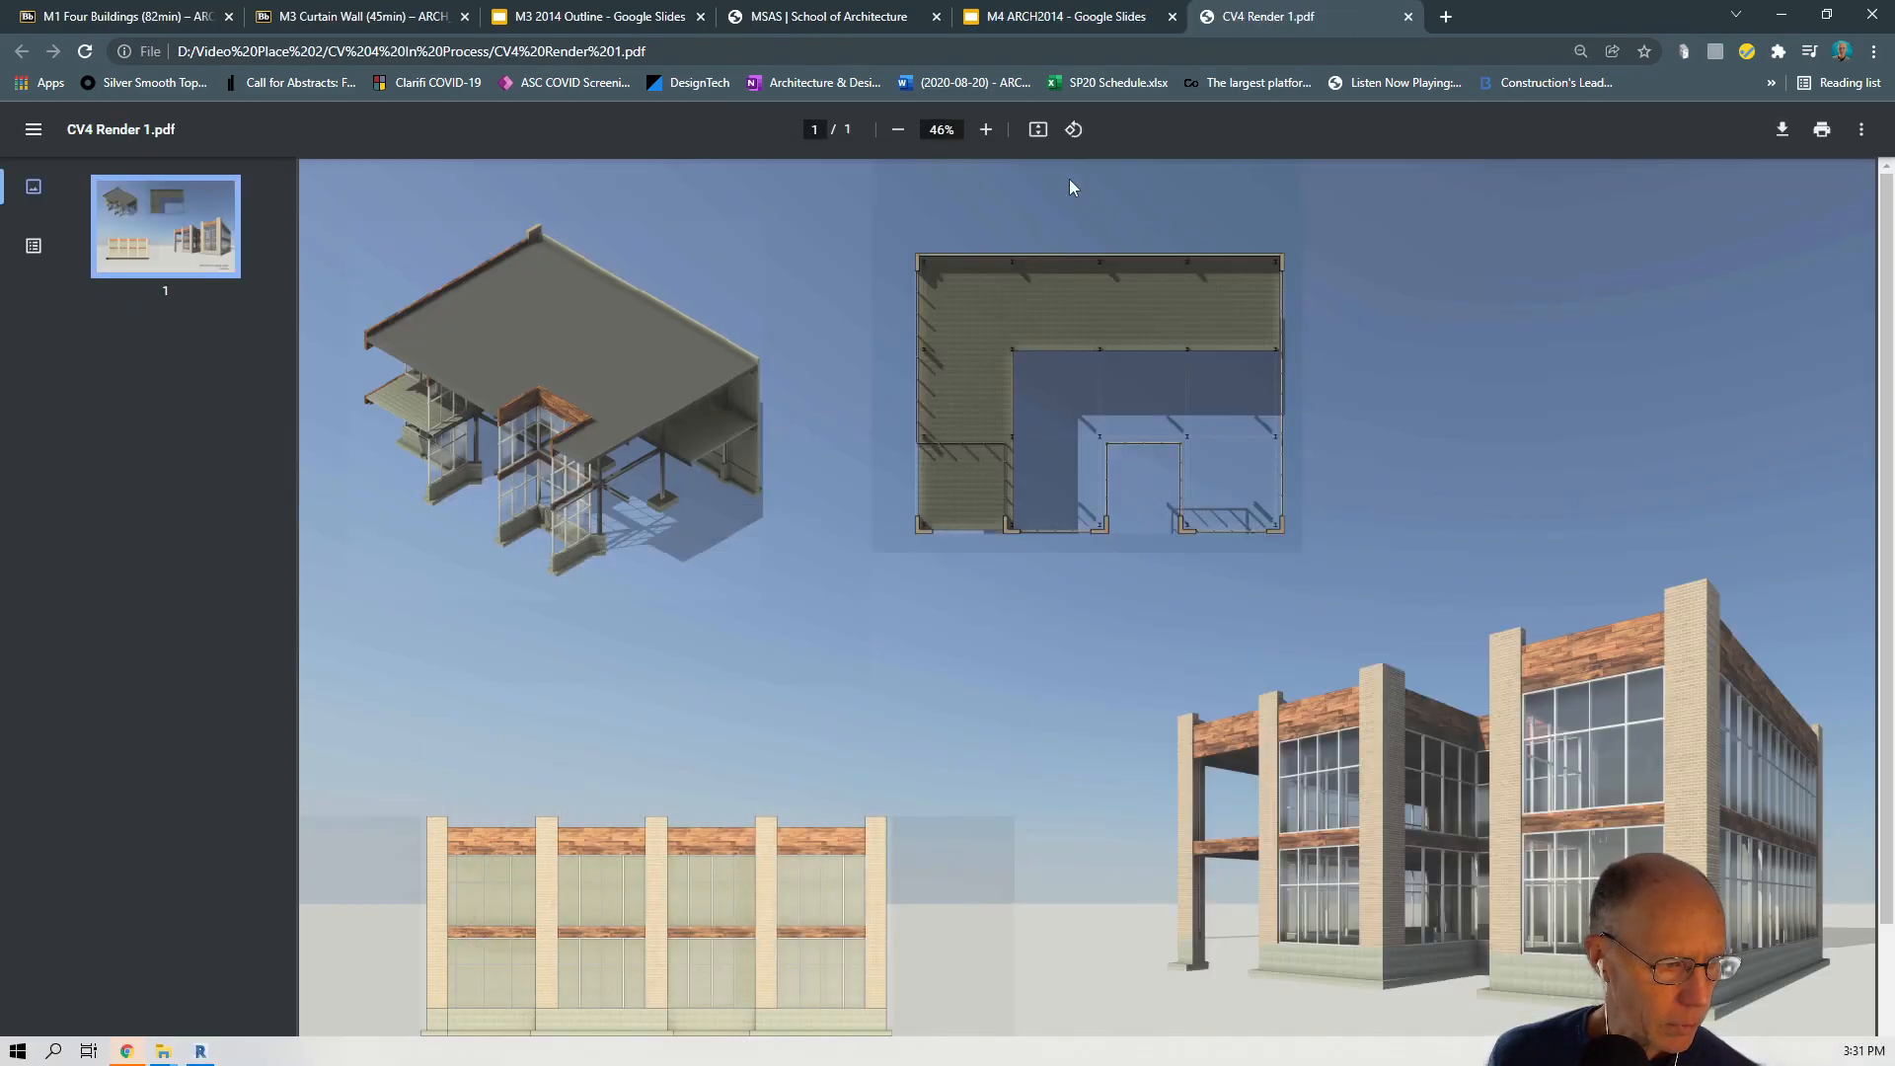
pyautogui.click(1038, 133)
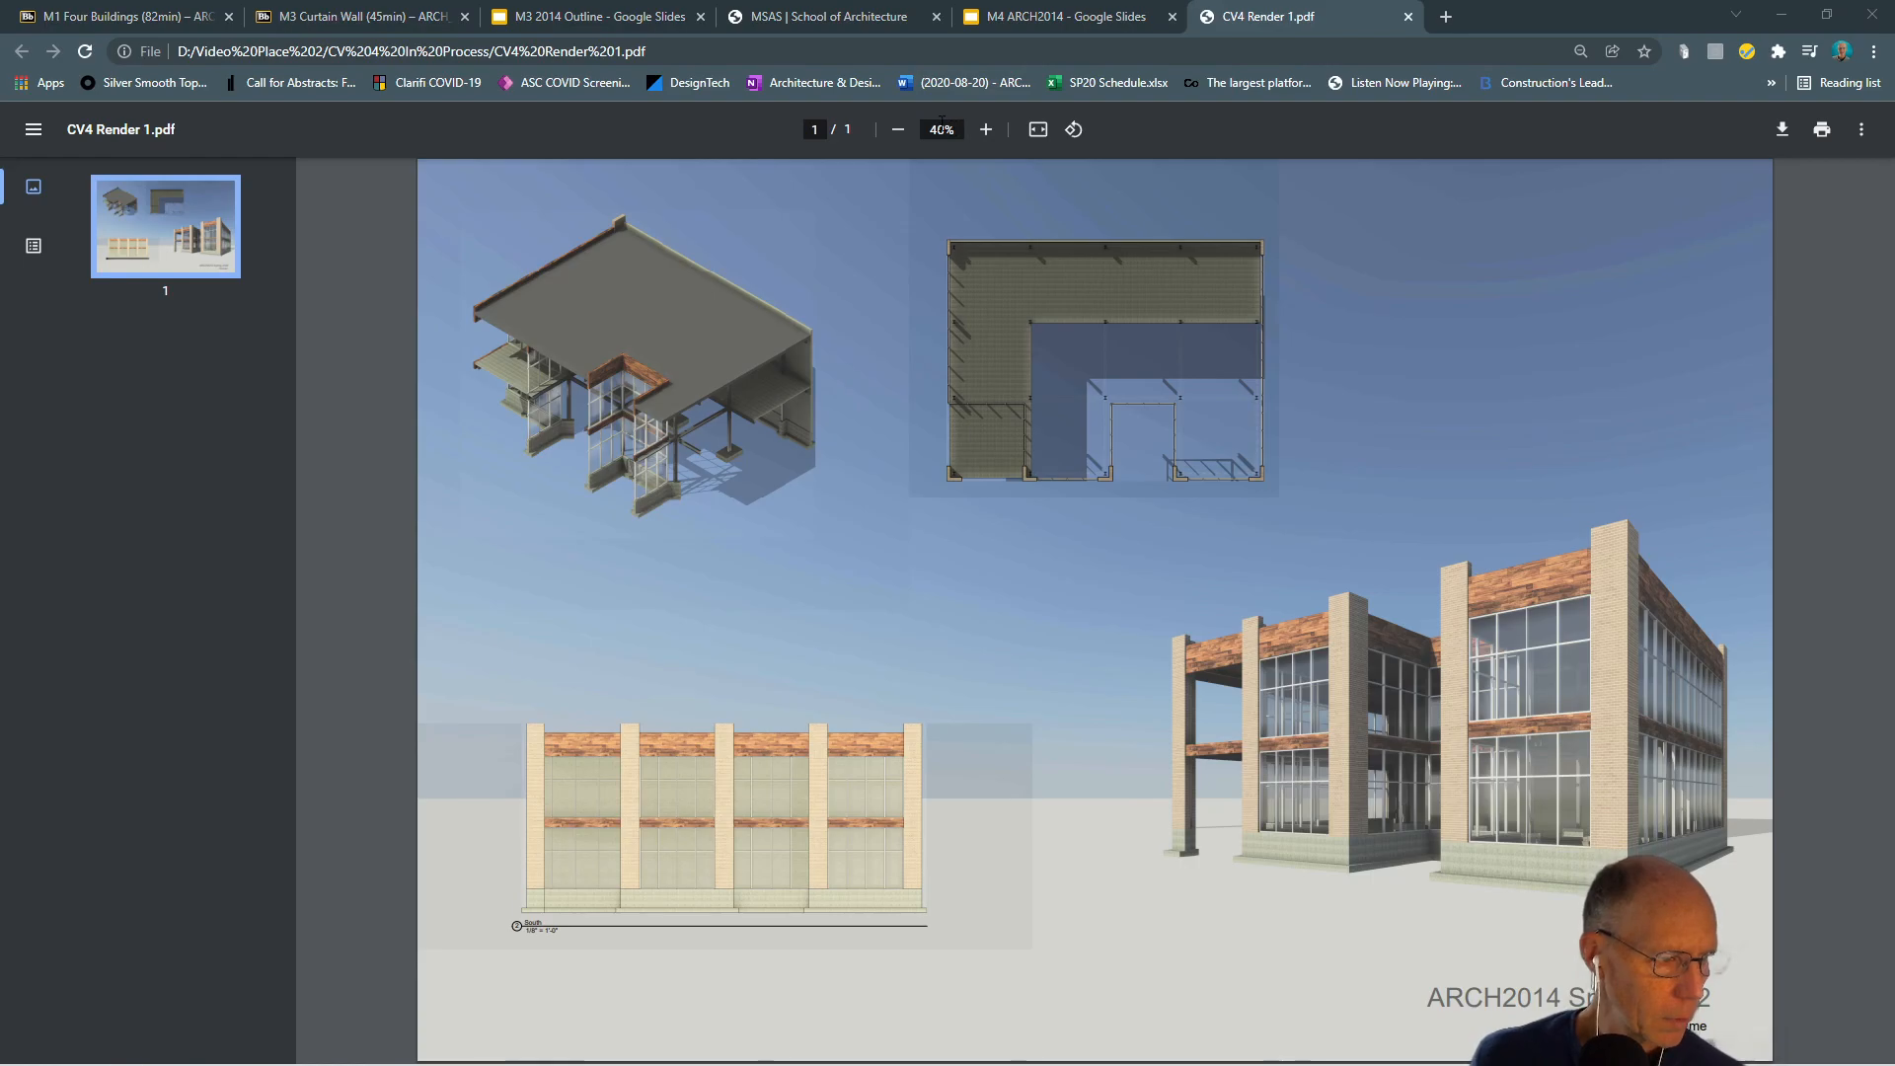
# Examine the perspective and the Mezzanine plan in the PDF at 200% zoom and fit the page back to the window width
pyautogui.write('20')
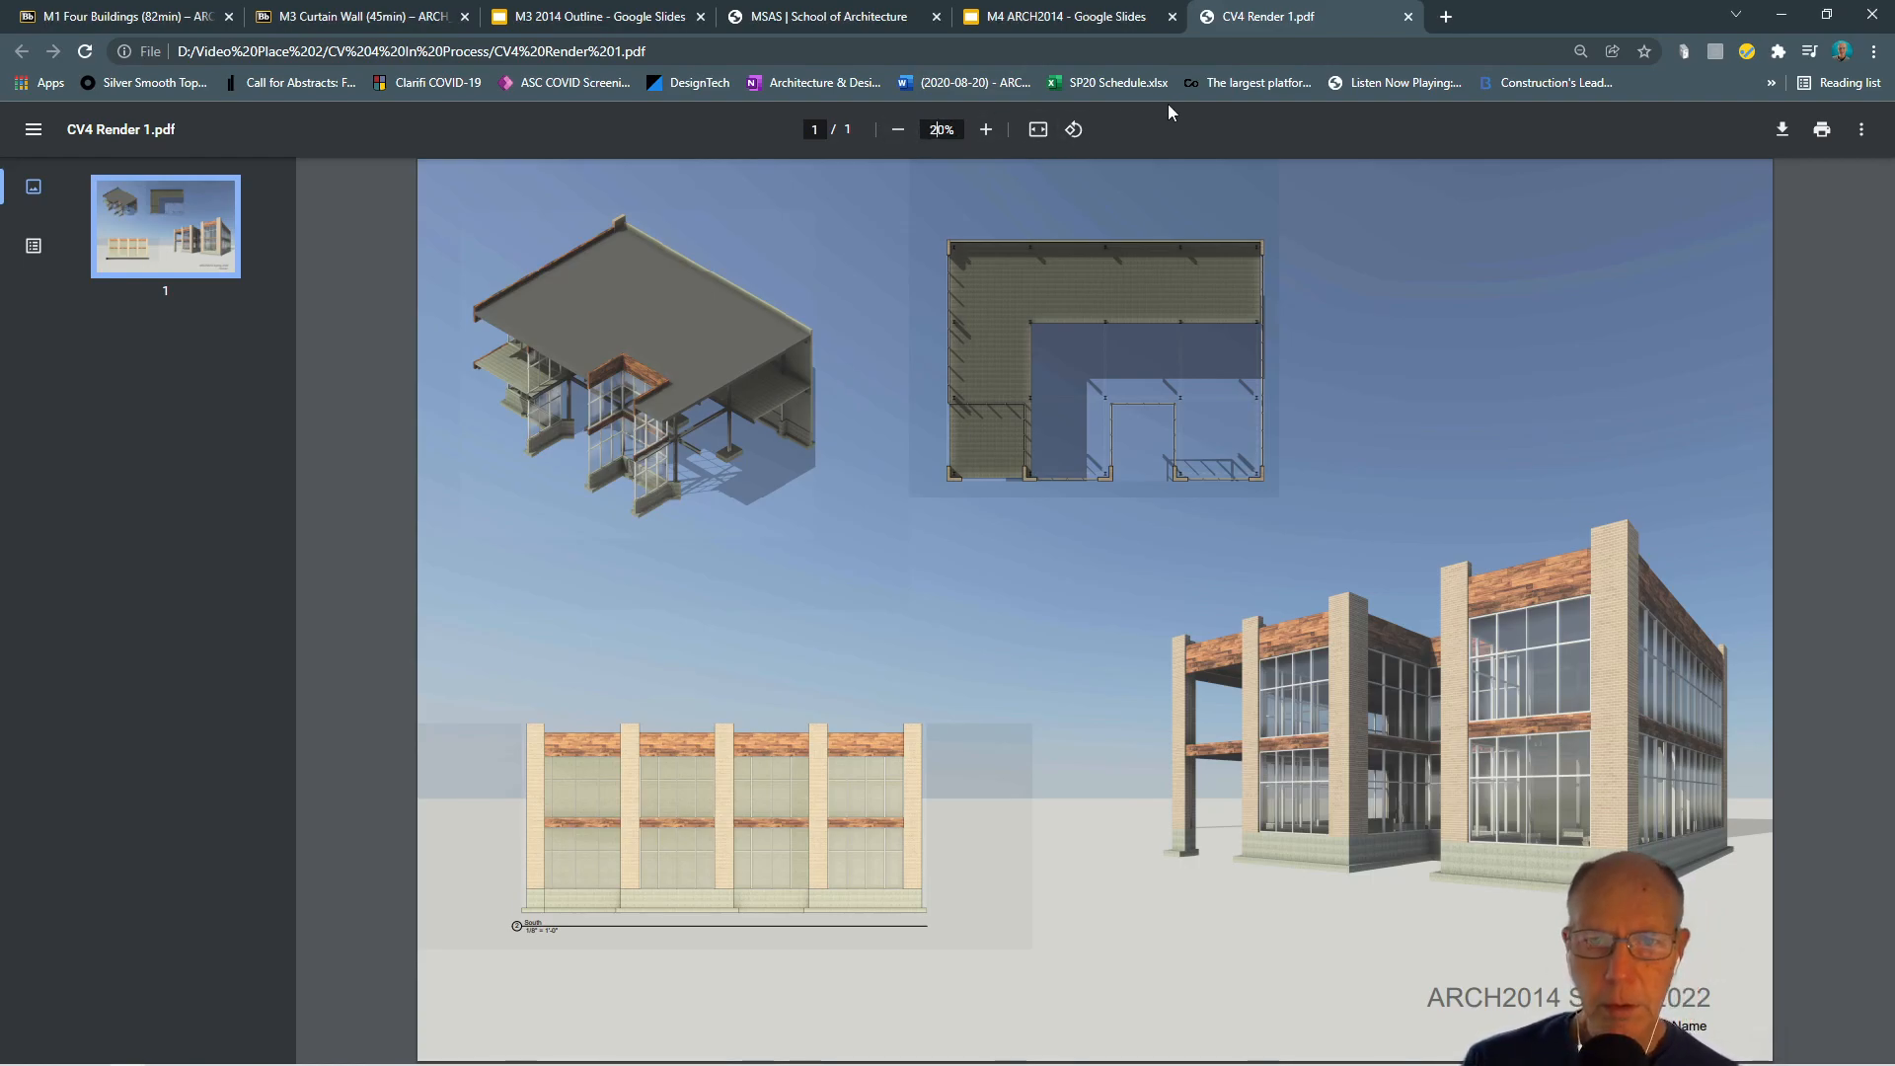
pyautogui.press('Return')
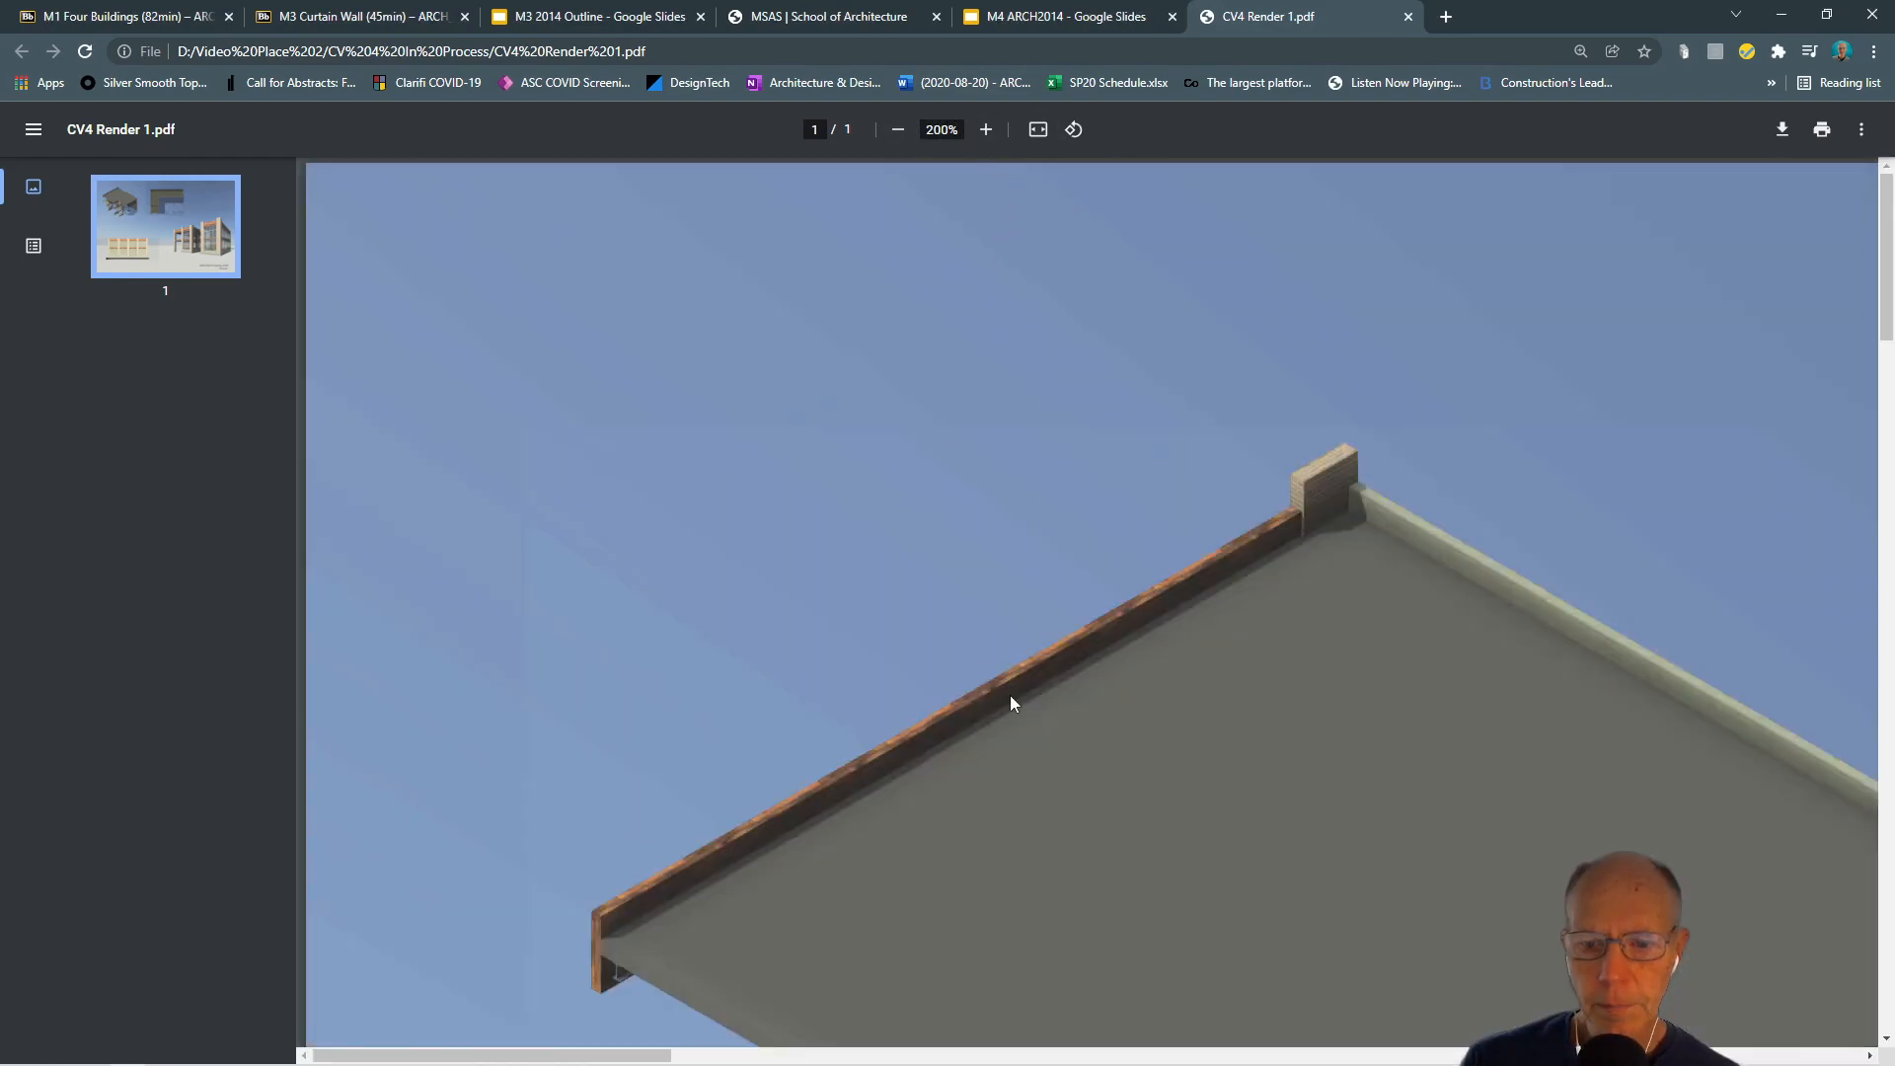
pyautogui.moveTo(1124, 800); pyautogui.dragTo(1116, 419, button='middle')
pyautogui.moveTo(1311, 835); pyautogui.dragTo(1339, 891, button='middle')
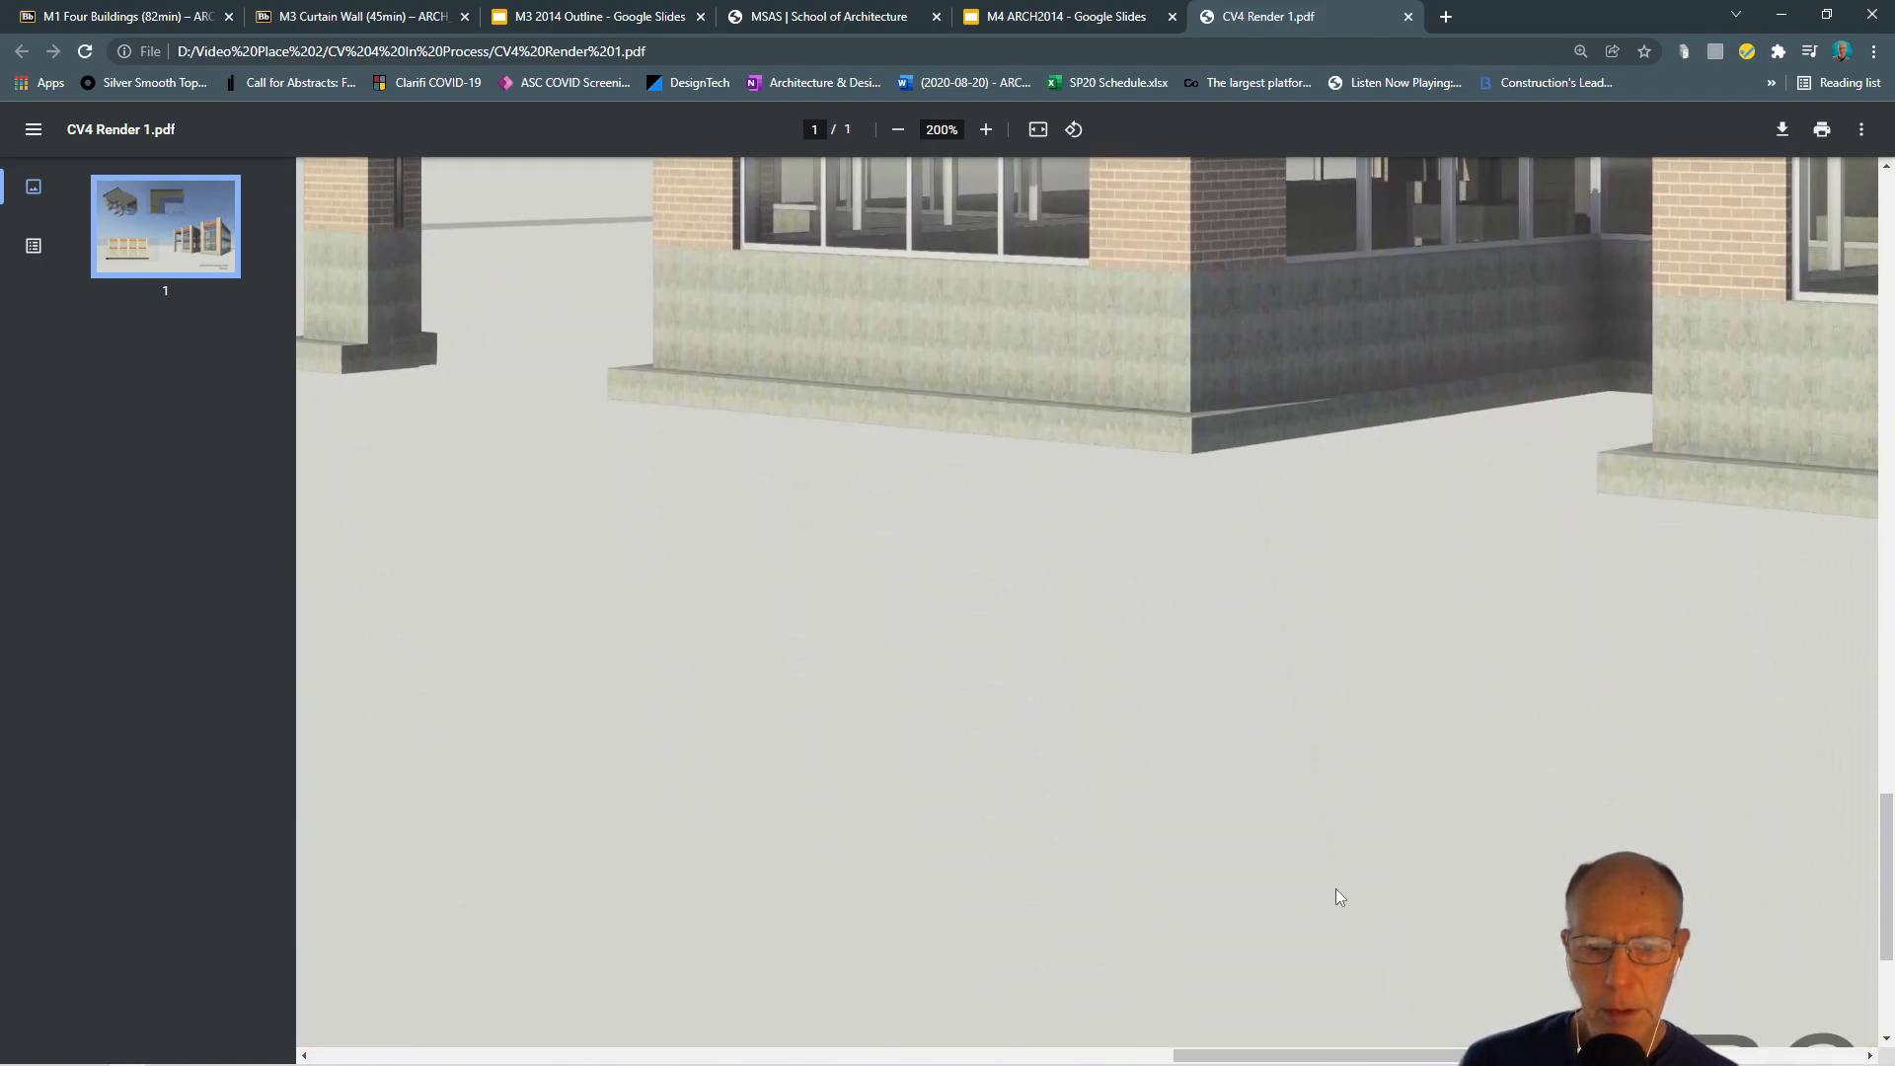
pyautogui.moveTo(1131, 631); pyautogui.dragTo(1053, 533, button='middle')
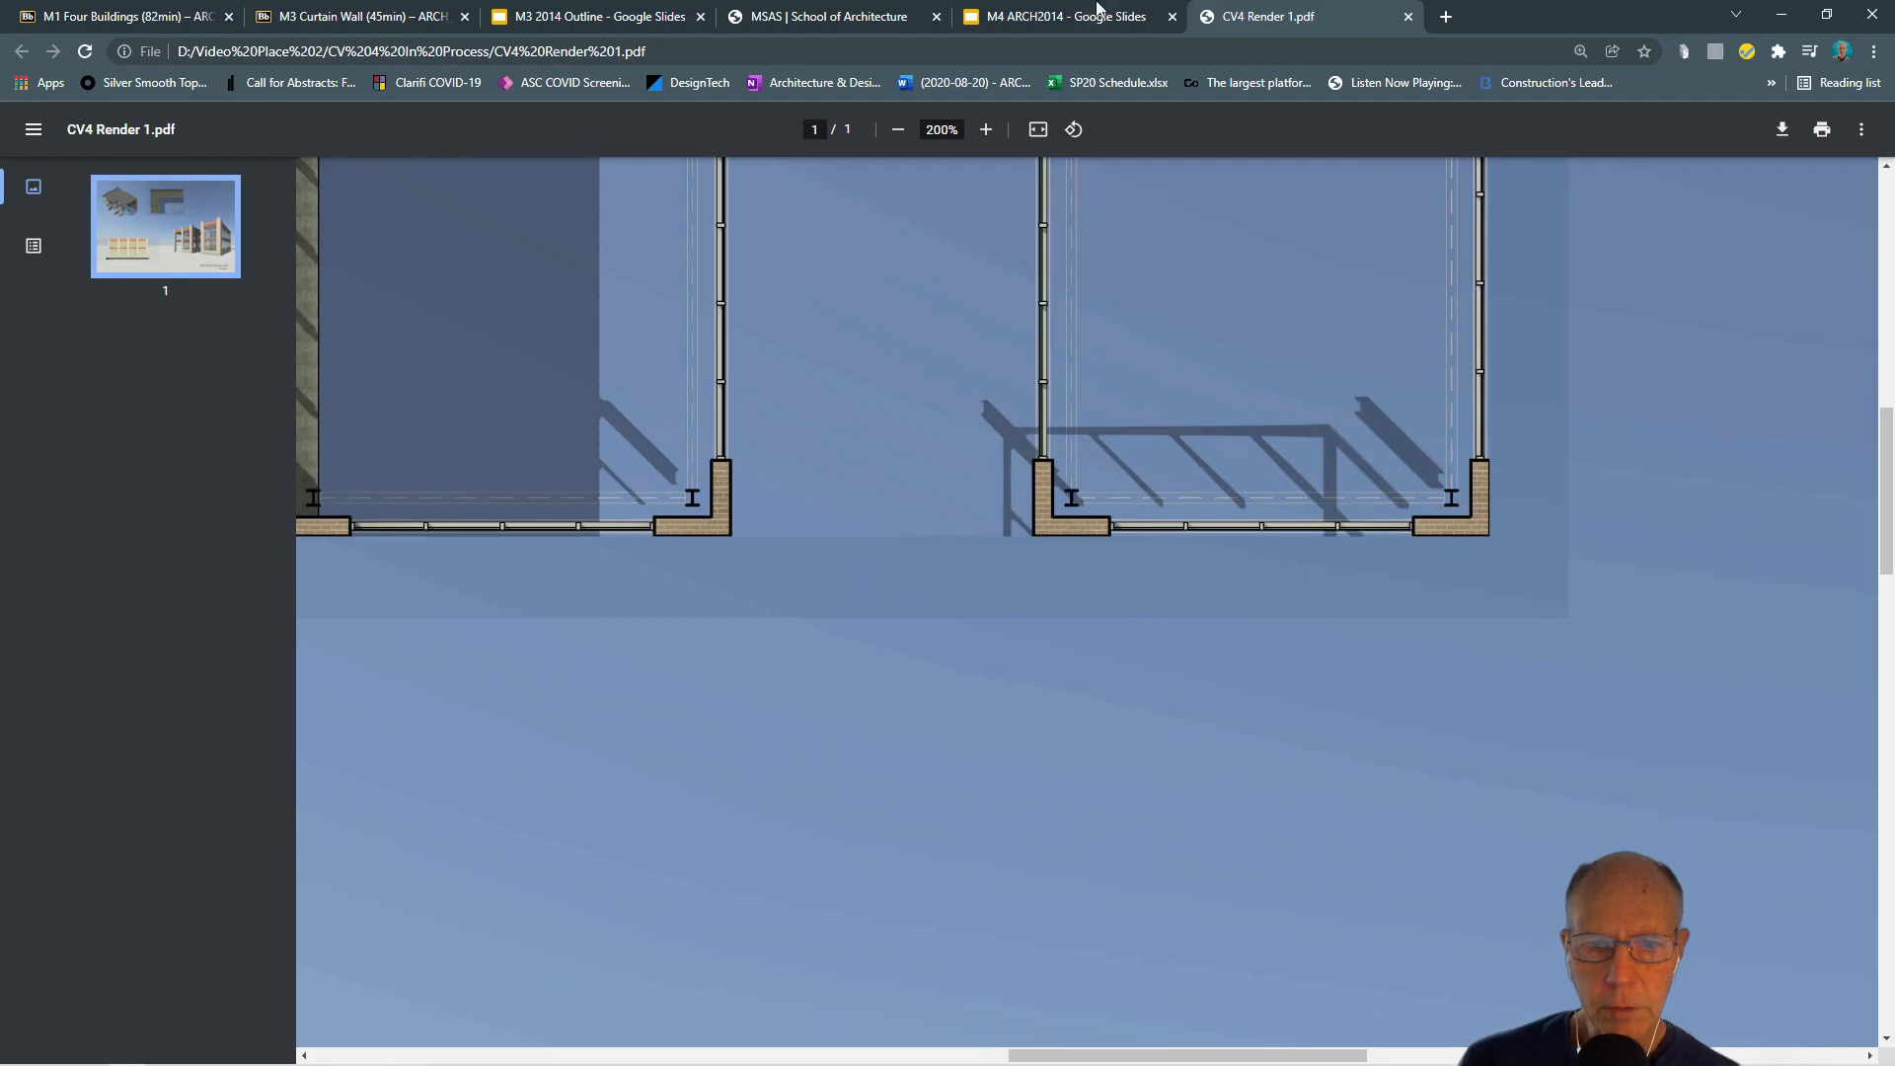
pyautogui.click(1038, 129)
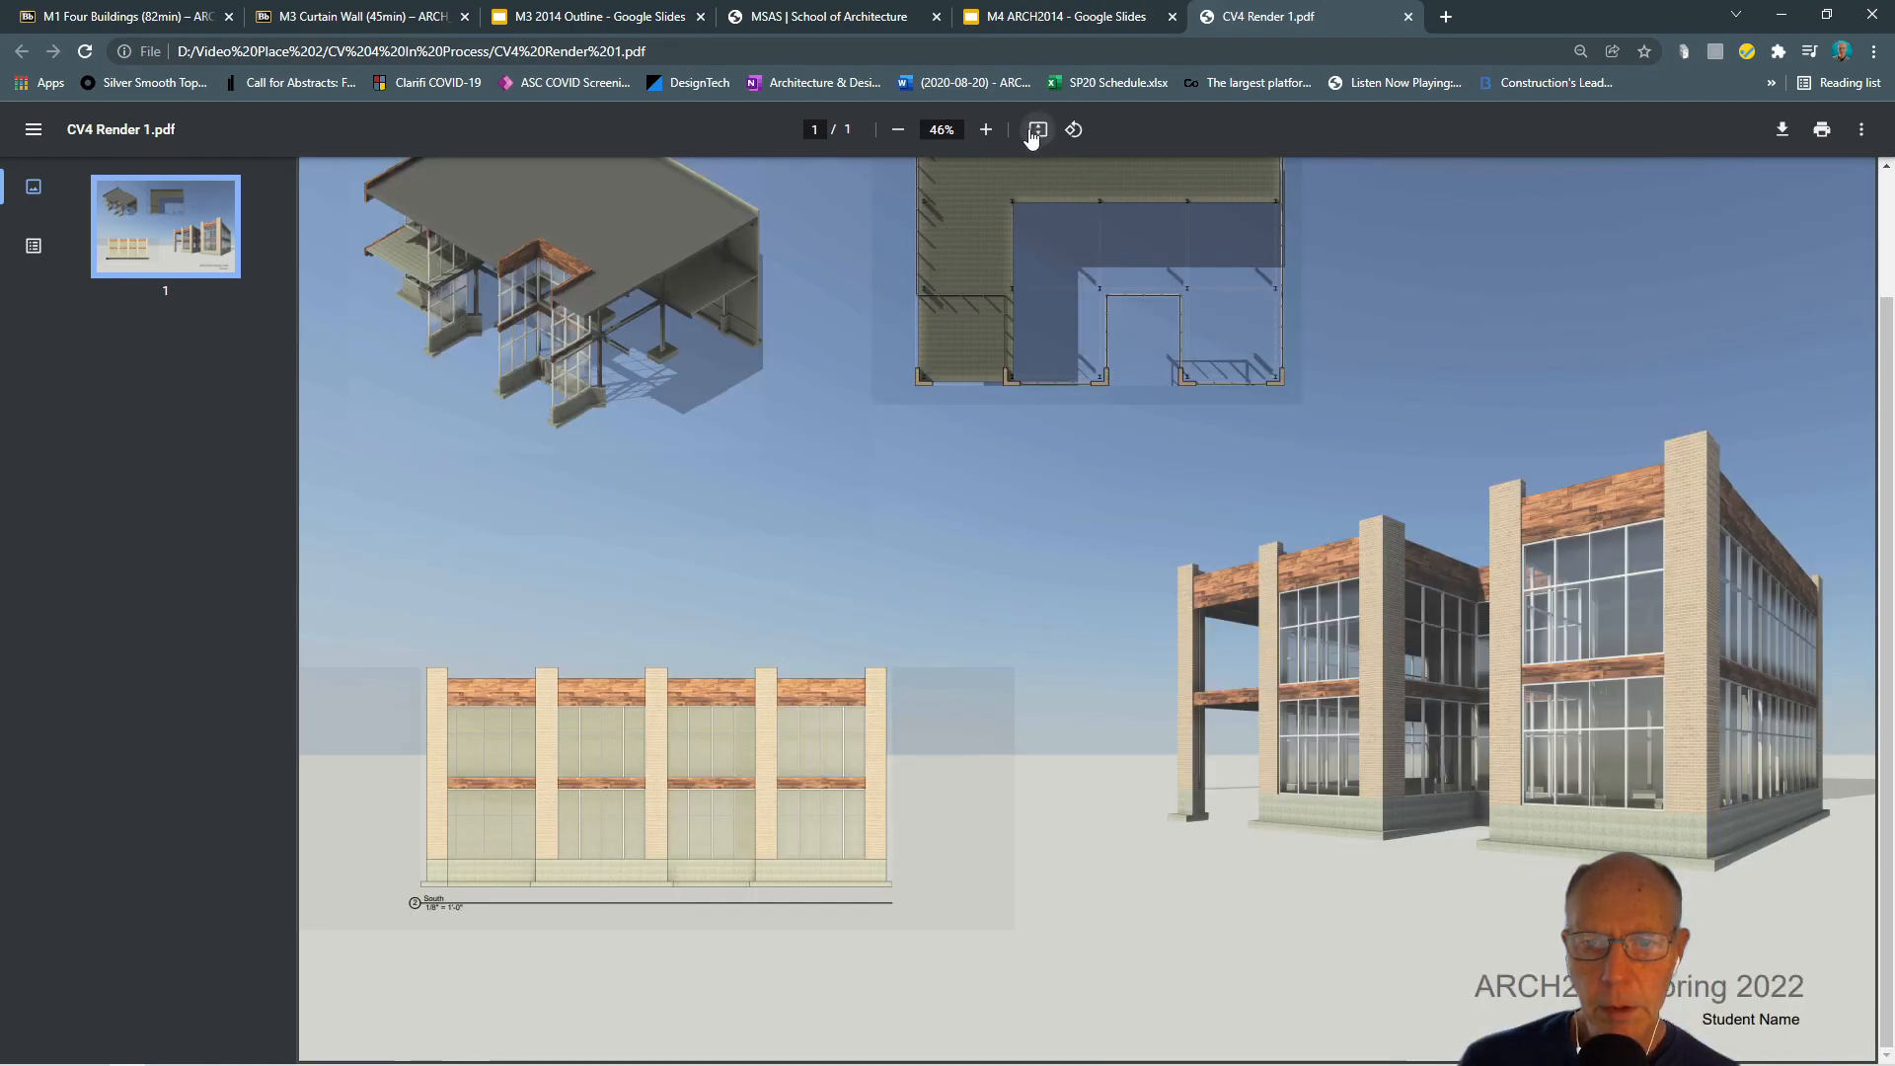